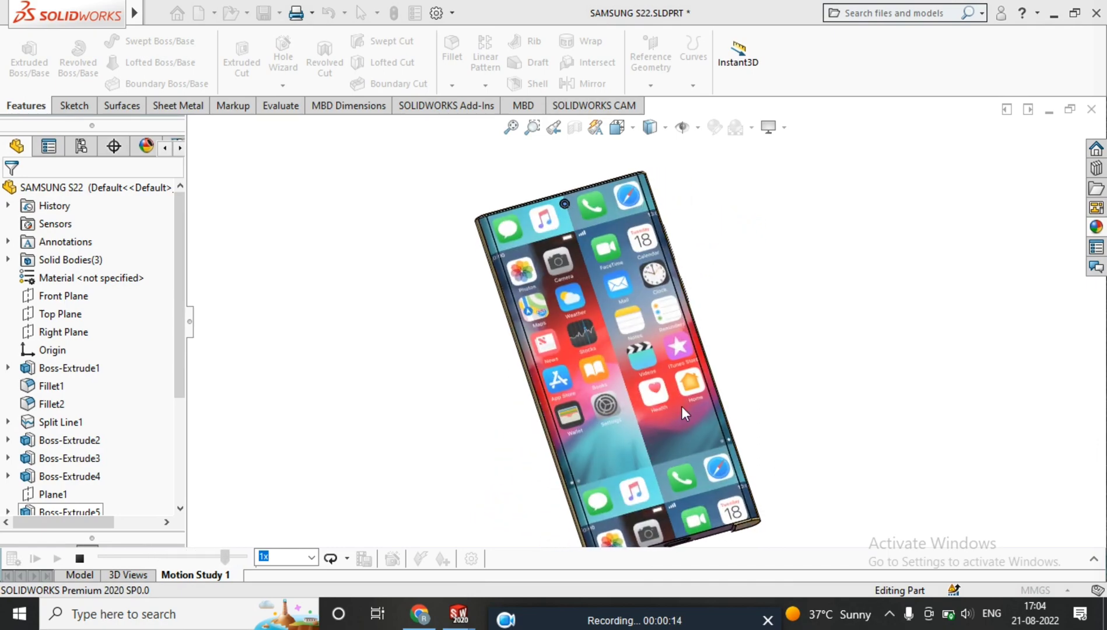
Examine the finished SAMSUNG S22 phone model from its screen, long sides, back cameras and lettering.
middle_drag(717, 325, 548, 563)
scroll(587, 301, up, 2)
scroll(598, 212, down, 4)
scroll(598, 211, up, 2)
scroll(601, 212, down, 2)
middle_drag(601, 211, 858, 477)
scroll(711, 402, down, 3)
middle_drag(687, 366, 506, 354)
scroll(611, 274, down, 2)
scroll(613, 274, up, 4)
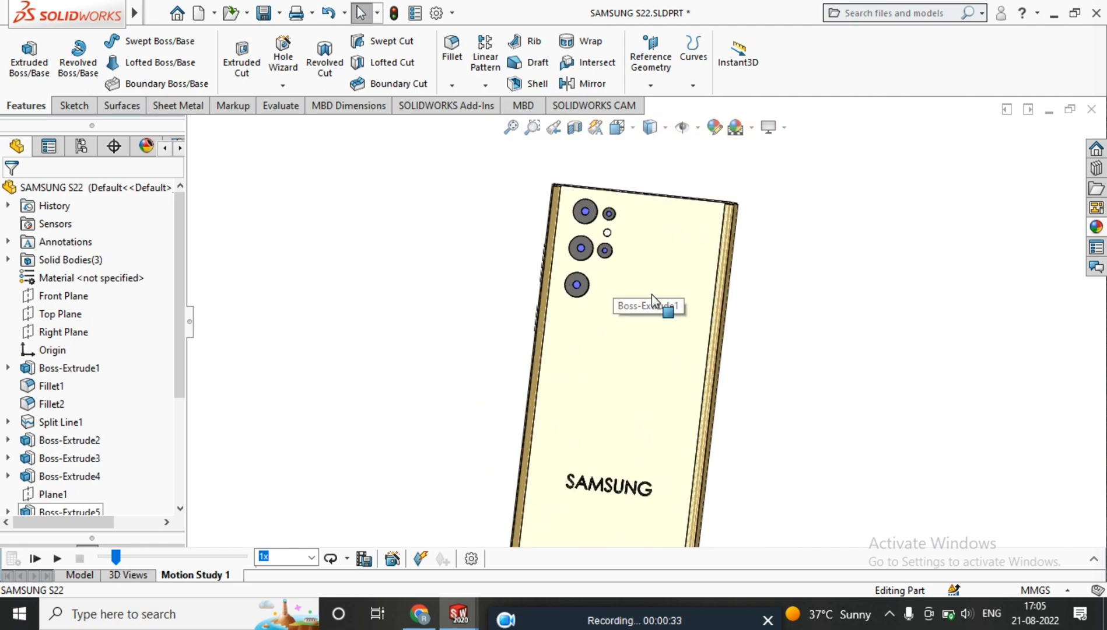
middle_drag(624, 292, 630, 402)
scroll(687, 437, down, 3)
scroll(686, 438, up, 4)
middle_drag(687, 437, 583, 314)
scroll(583, 217, down, 2)
middle_drag(652, 227, 670, 198)
scroll(583, 219, down, 2)
scroll(630, 332, up, 4)
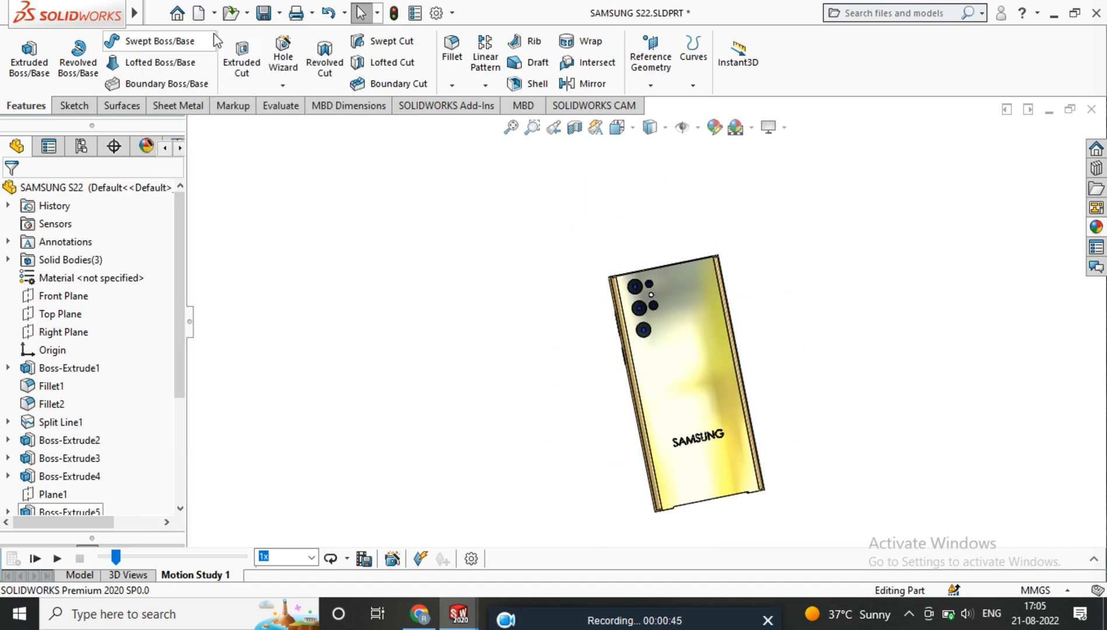
Create a new part and start a sketch on the Front Plane, viewed normal to it.
click(185, 12)
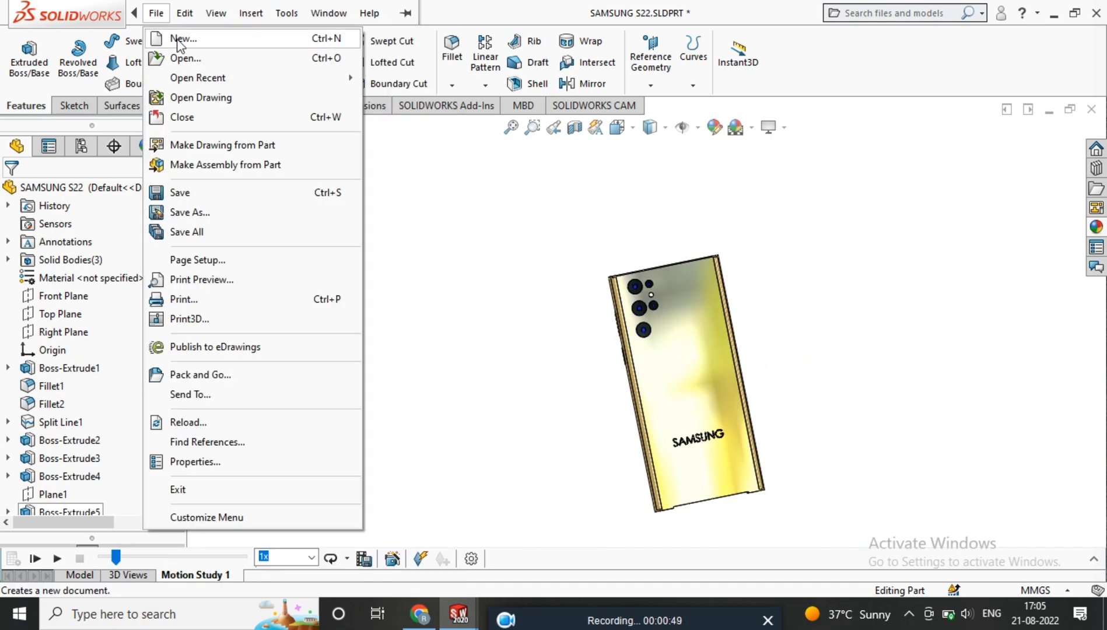
click(169, 40)
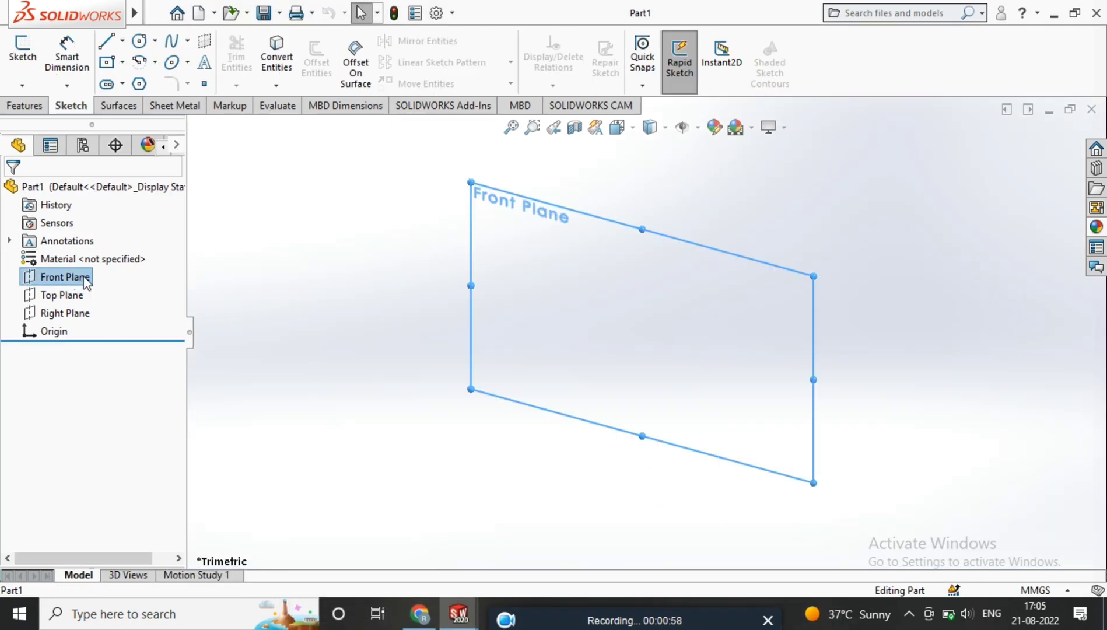
right_click(606, 317)
click(506, 265)
right_click(56, 278)
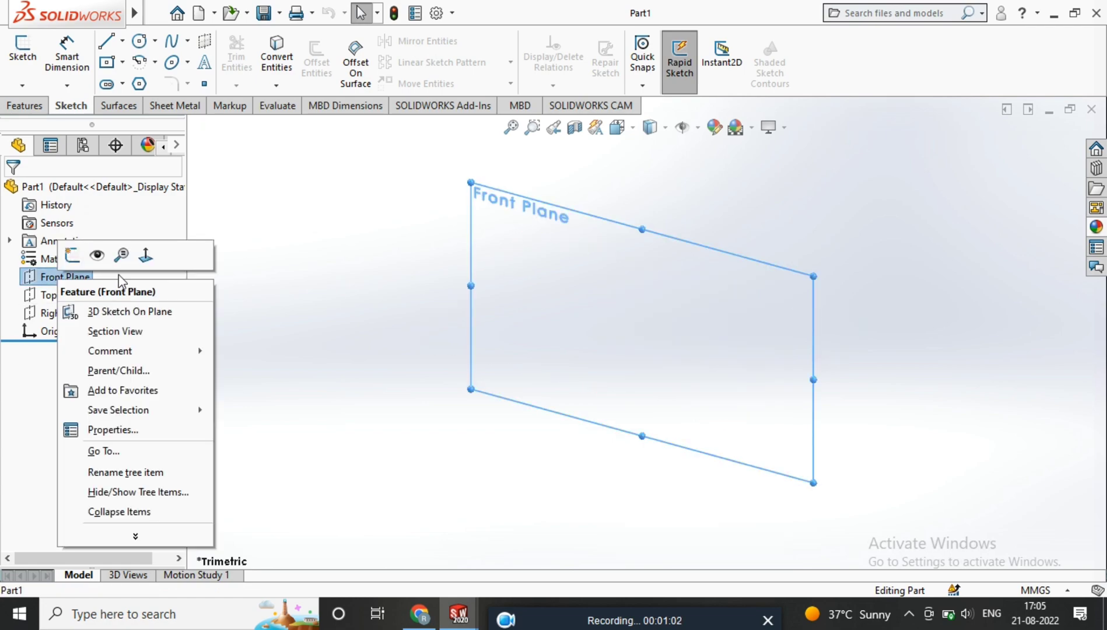
click(146, 255)
right_click(461, 287)
click(499, 264)
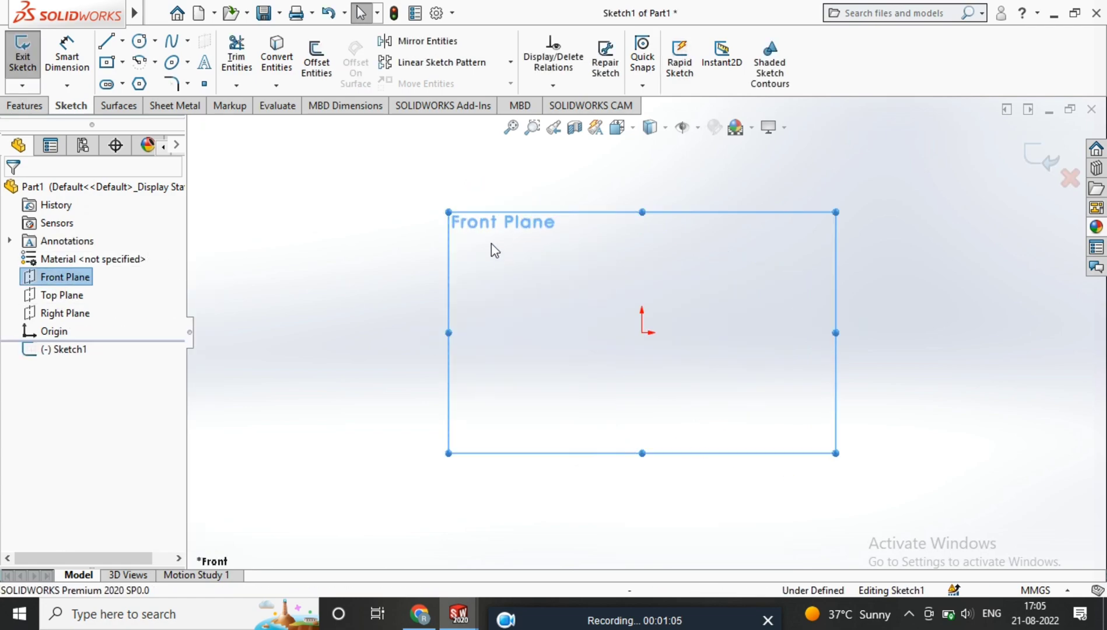
Sketch an upright center rectangle about 58 mm wide and 137 mm tall, centred on the origin.
click(108, 62)
click(641, 332)
click(695, 182)
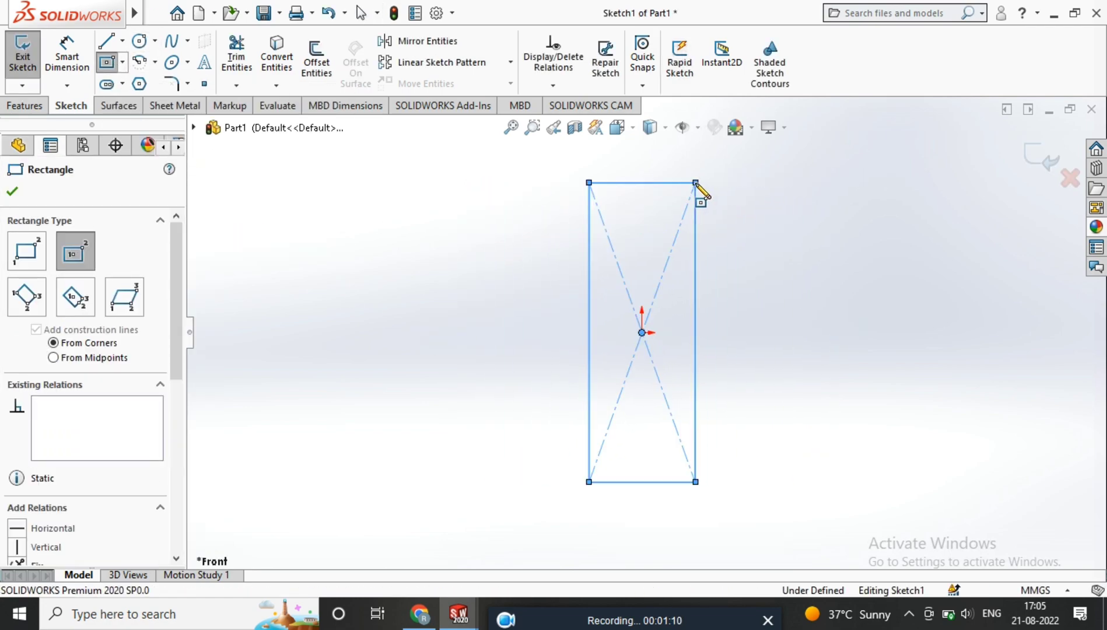
Dimension the rectangle 163.3 mm tall and 77.9 mm wide, and exit the sketch.
click(66, 57)
click(695, 314)
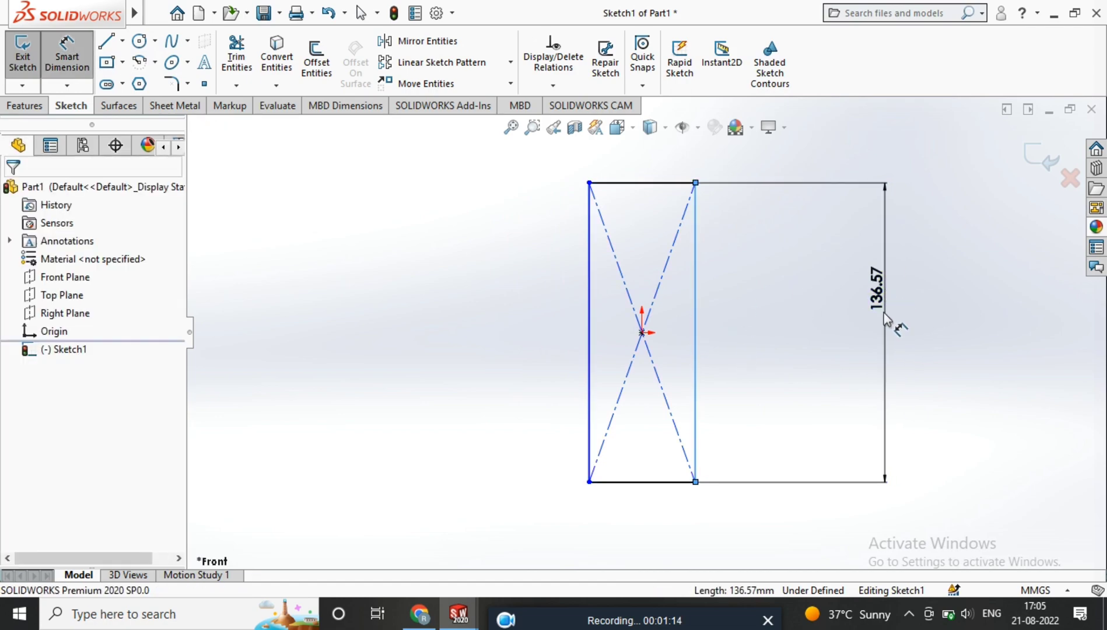
click(885, 318)
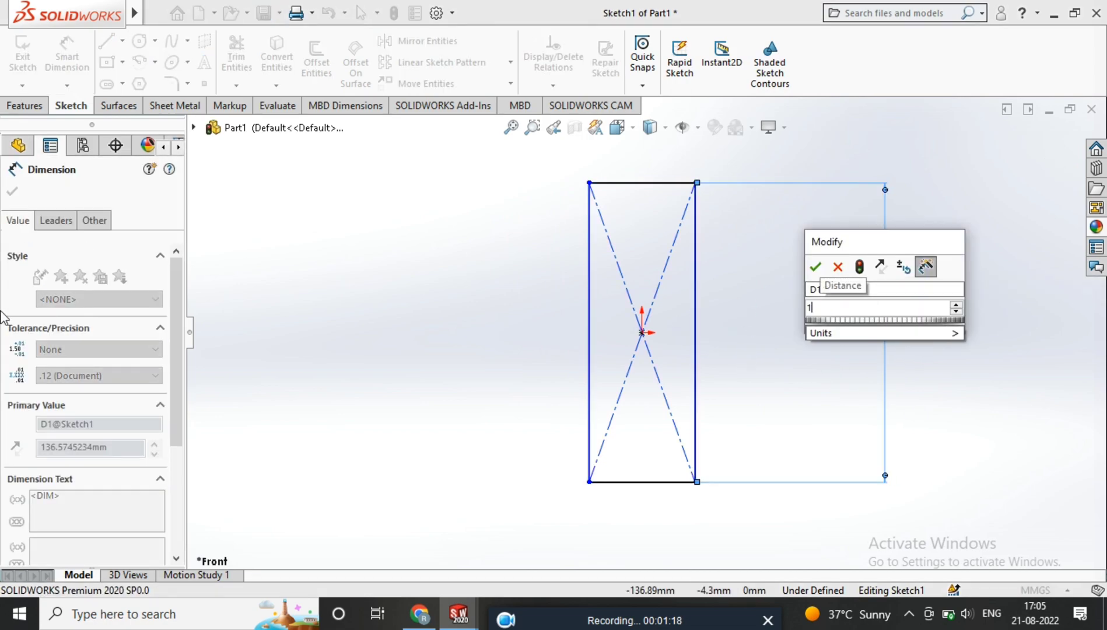
key(Return)
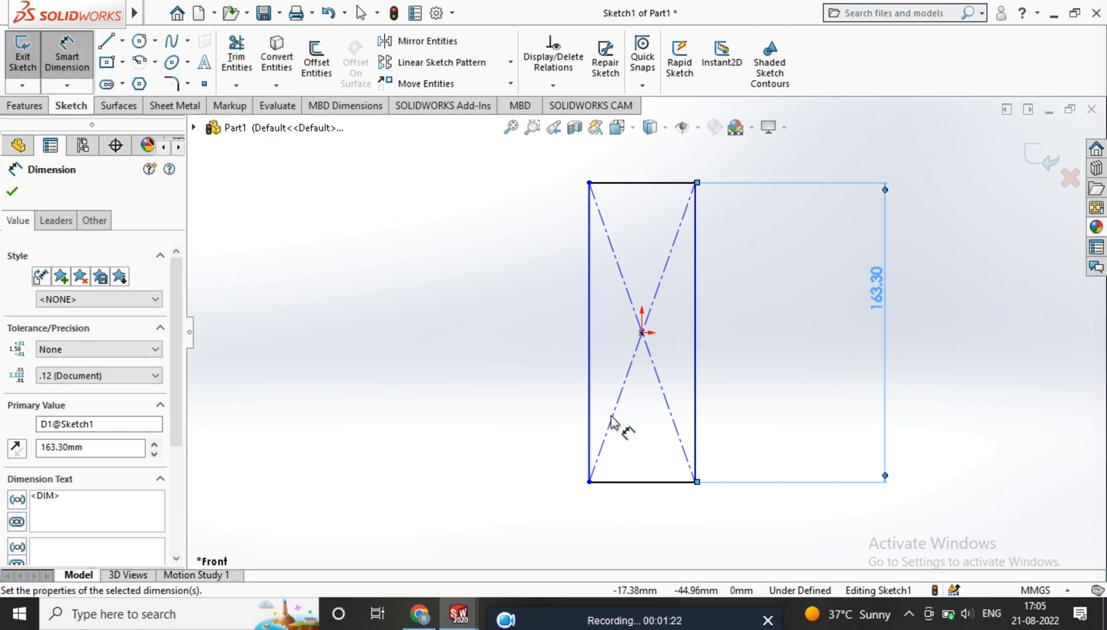
click(641, 482)
click(640, 523)
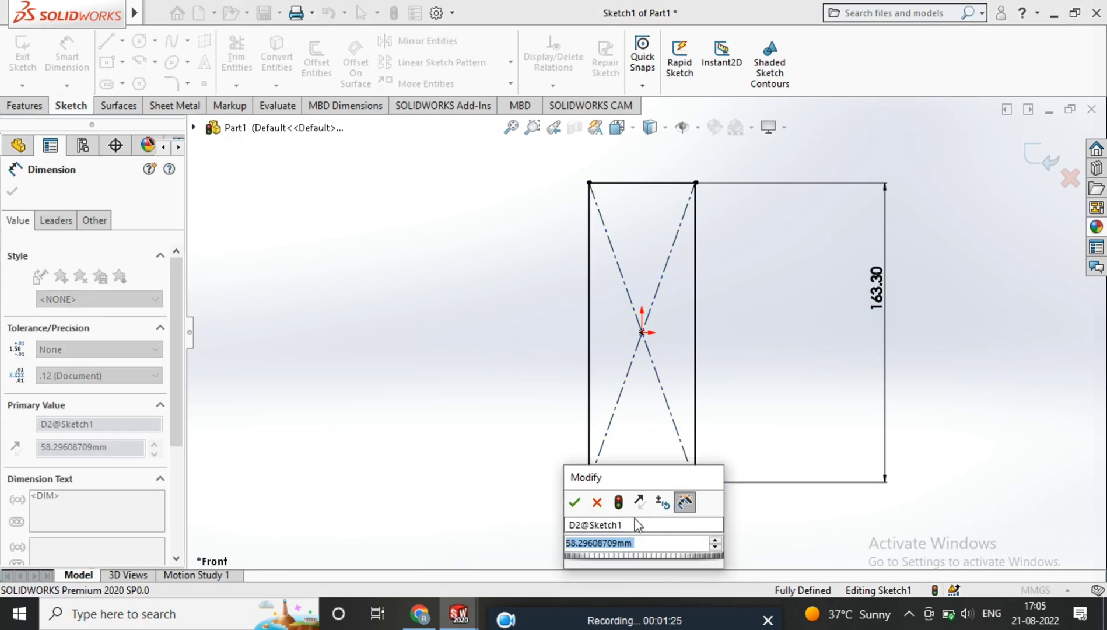
key(Return)
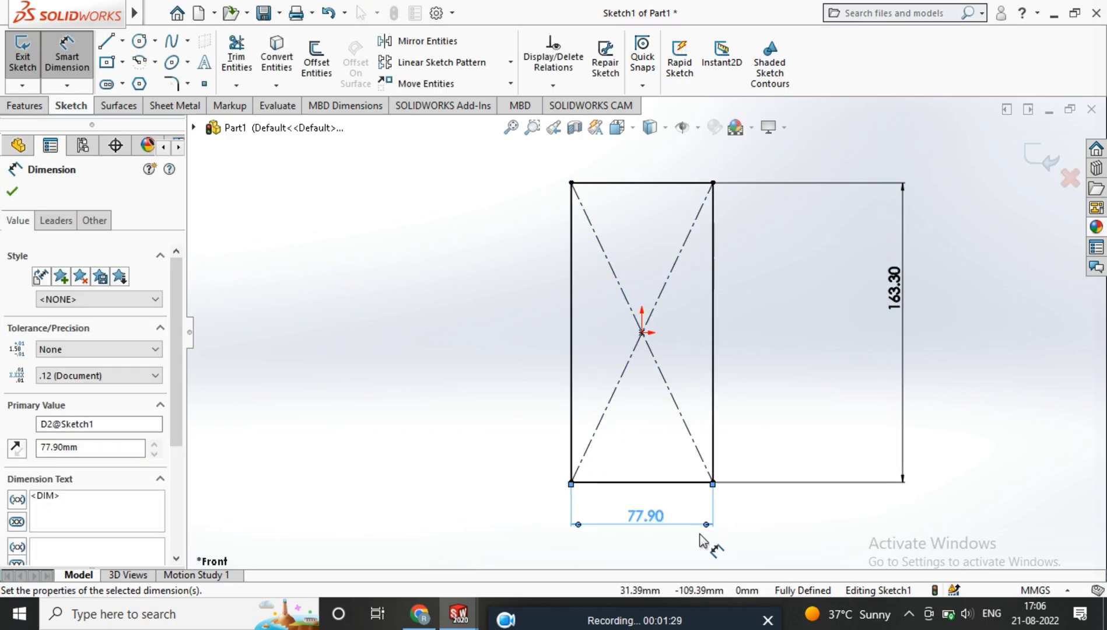
click(1040, 153)
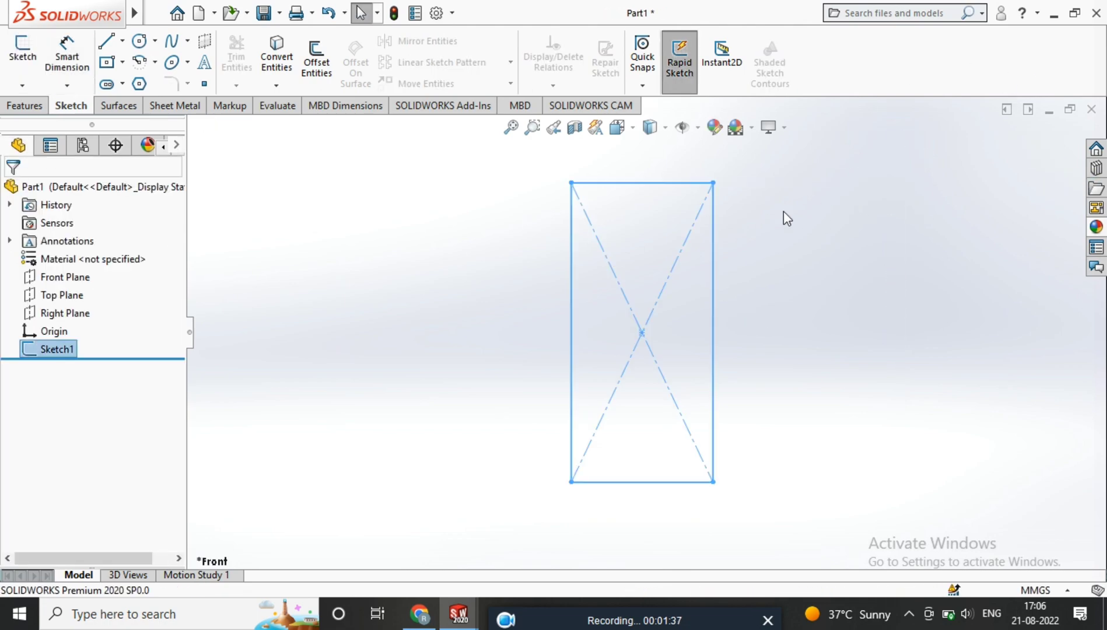
Extrude the rectangle as a blind boss 8.9 mm deep.
click(15, 110)
click(26, 56)
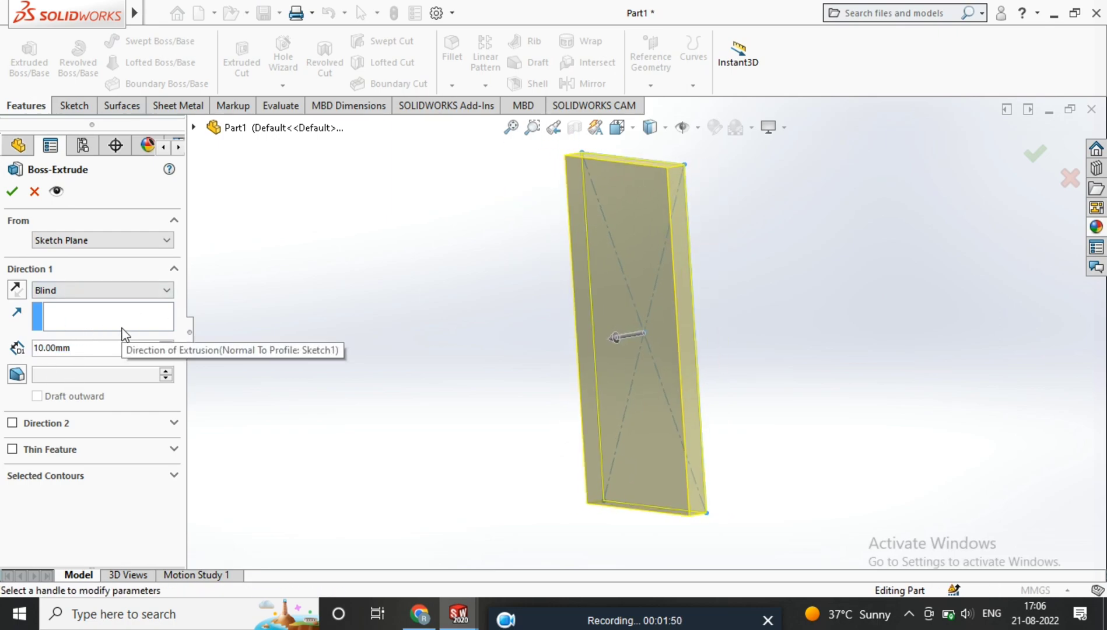
key(BackSpace)
key(BackSpace)
key(BackSpace)
key(BackSpace)
key(BackSpace)
key(BackSpace)
text(8.9)
key(Return)
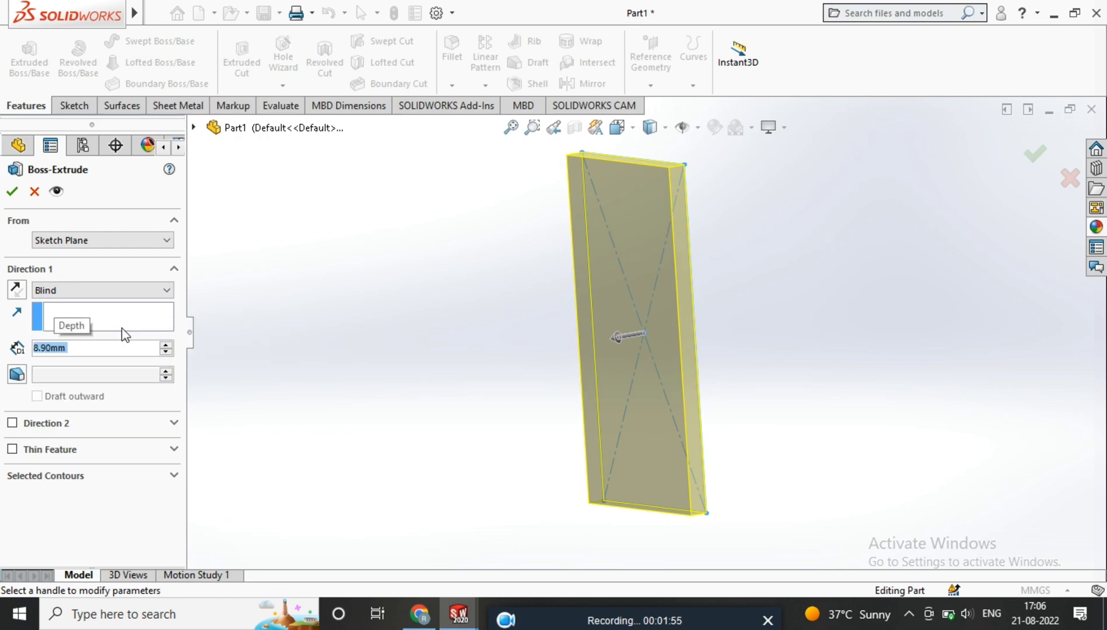
click(10, 193)
Change the scene to one with a plain white background.
middle_drag(481, 197, 640, 338)
scroll(642, 333, up, 3)
click(750, 128)
click(779, 170)
click(739, 238)
Apply a metal appearance from the appearance library to the phone body.
middle_drag(583, 271, 725, 271)
click(1098, 232)
click(875, 156)
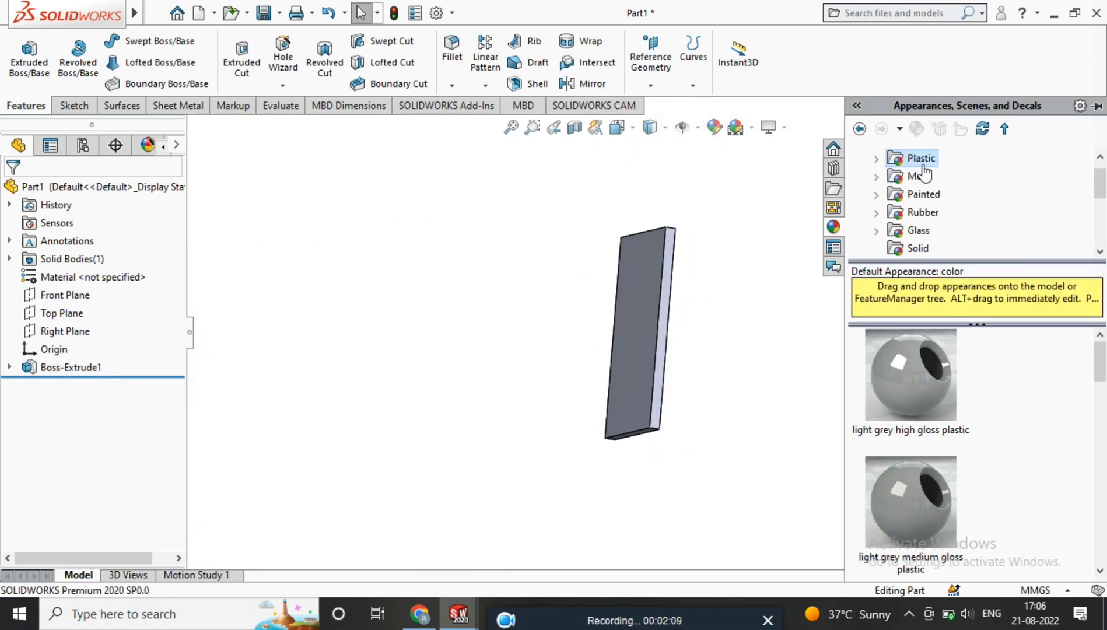
click(879, 177)
click(927, 198)
drag(905, 380, 778, 368)
scroll(761, 281, down, 1)
middle_drag(758, 284, 653, 141)
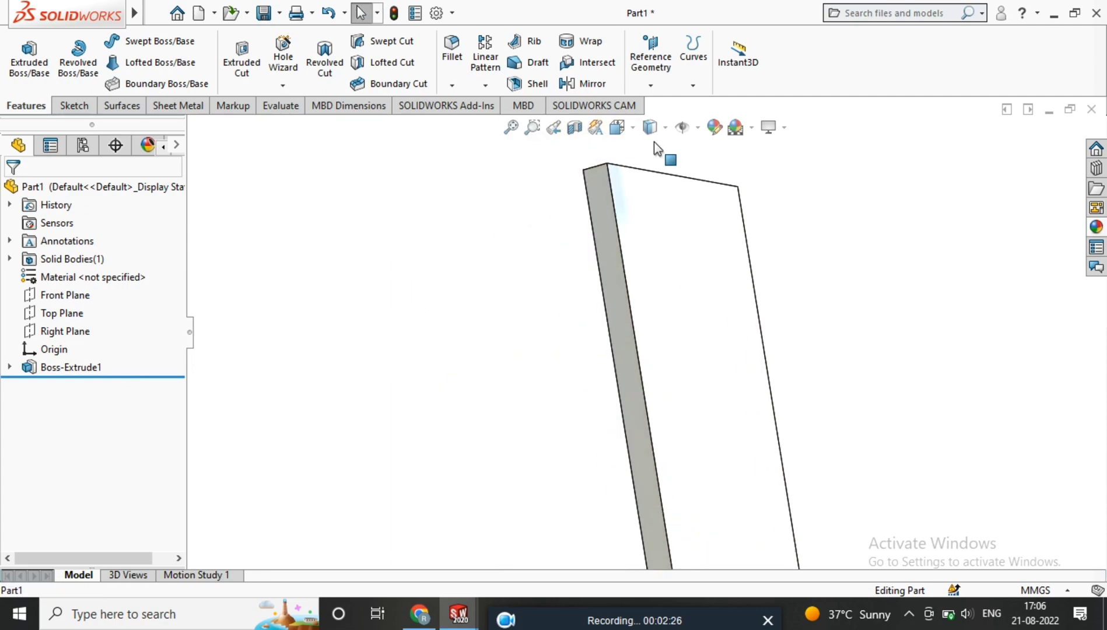
Add a full round fillet to one long side of the body, using that side as the center face between the two large faces.
click(451, 64)
click(122, 269)
middle_drag(548, 255, 460, 262)
click(579, 311)
click(99, 408)
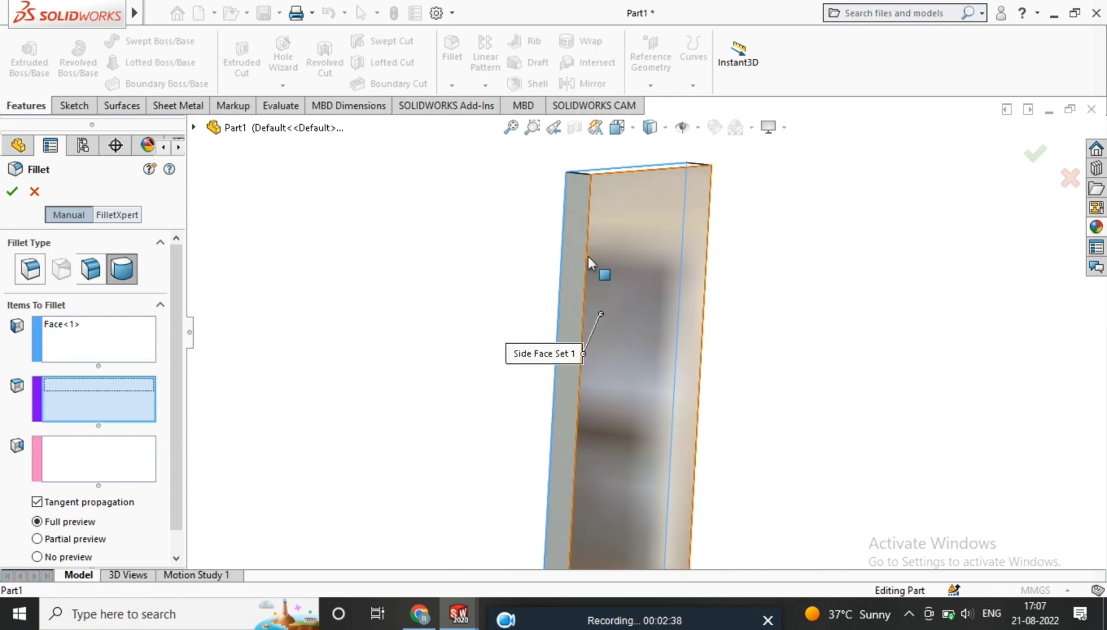
click(575, 256)
click(115, 466)
middle_drag(524, 280, 580, 311)
click(563, 294)
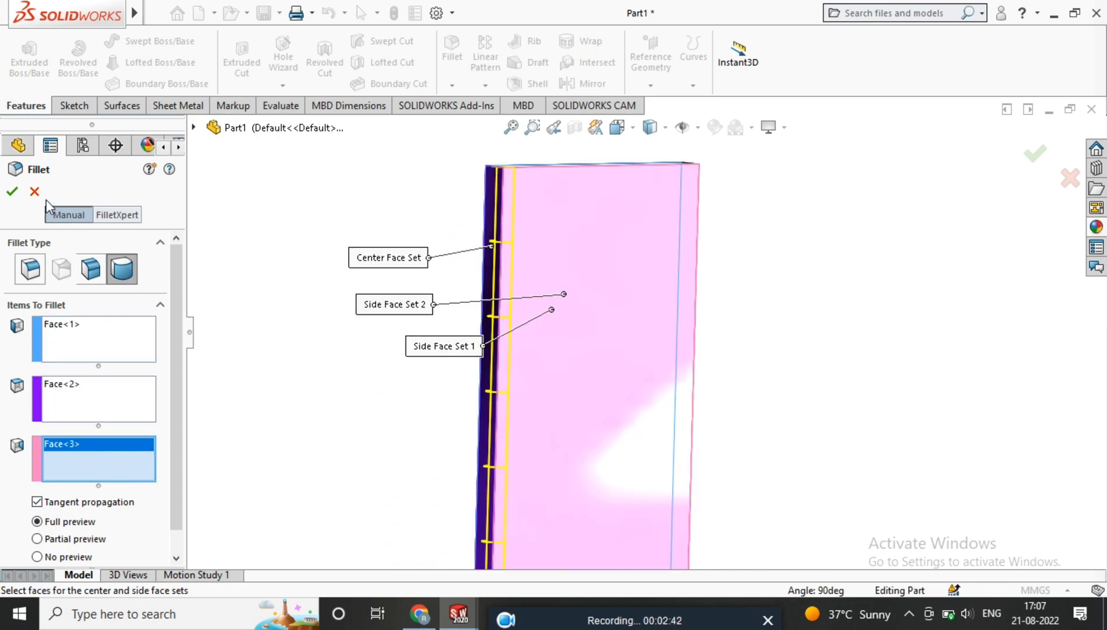
middle_drag(415, 348, 418, 316)
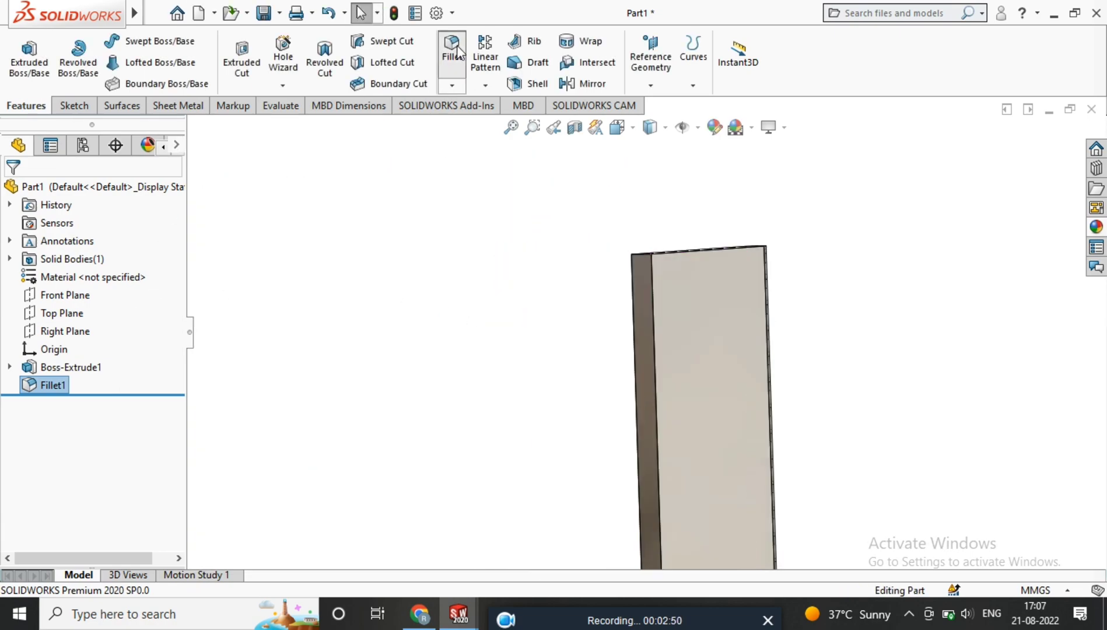
Add a full round fillet to the opposite long side of the body, between the same two large faces.
middle_drag(528, 336, 459, 336)
click(536, 362)
middle_drag(735, 349, 633, 338)
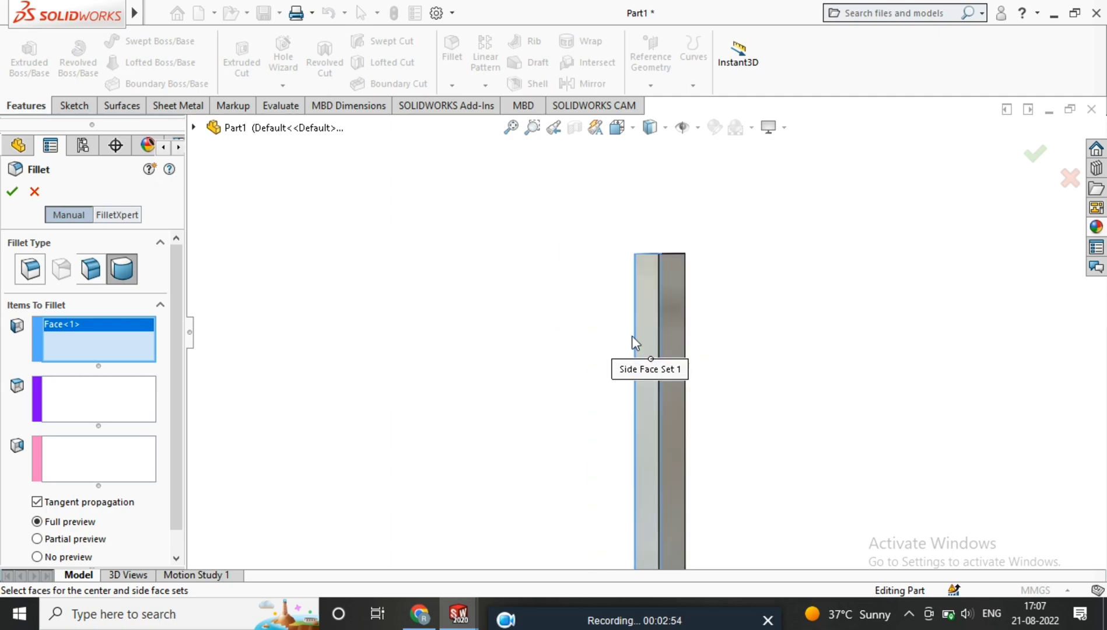
click(106, 402)
click(641, 295)
middle_drag(641, 295, 717, 356)
click(664, 356)
click(12, 191)
middle_drag(642, 364, 426, 346)
scroll(654, 359, up, 3)
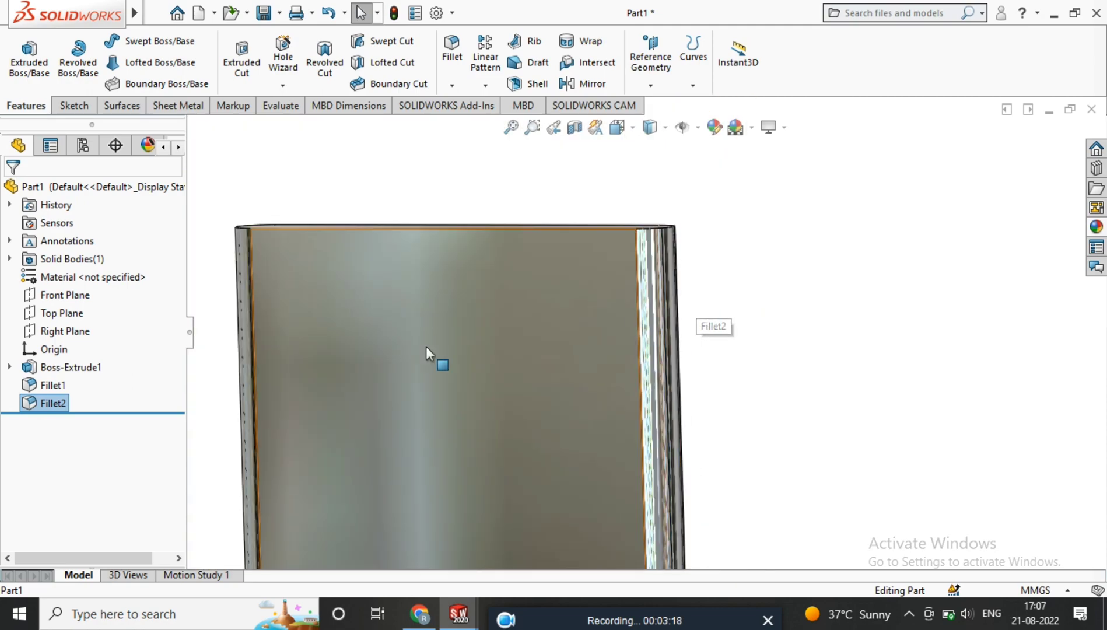
Roll the feature history back to just after the base extrusion, before both fillets.
scroll(656, 355, up, 3)
middle_drag(656, 355, 518, 374)
scroll(515, 375, down, 2)
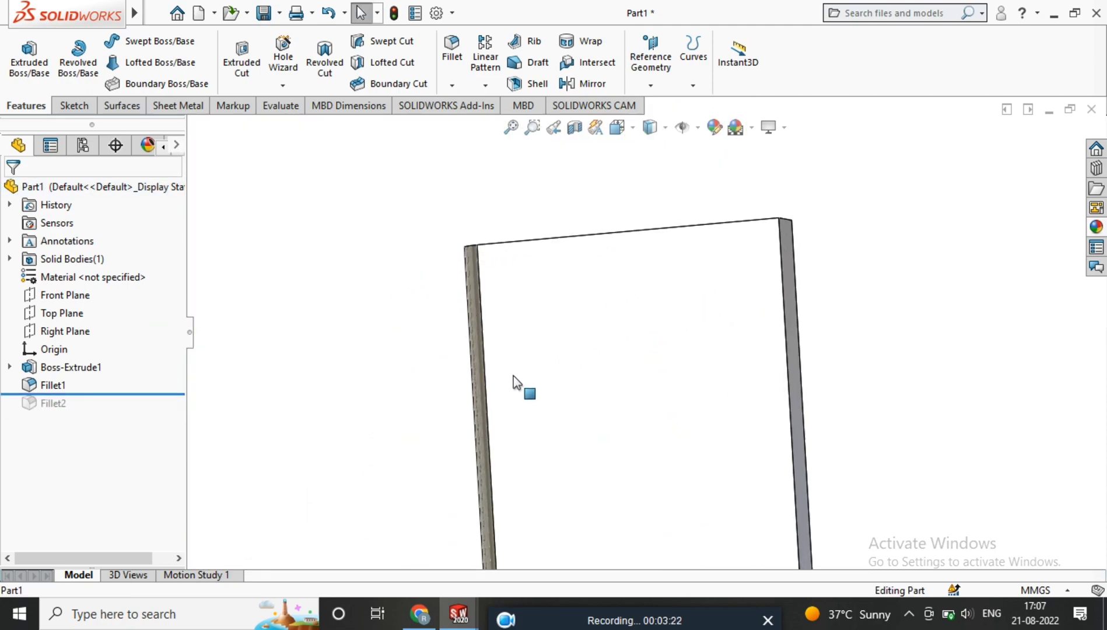
drag(73, 394, 73, 376)
middle_drag(539, 408, 659, 415)
drag(91, 377, 100, 401)
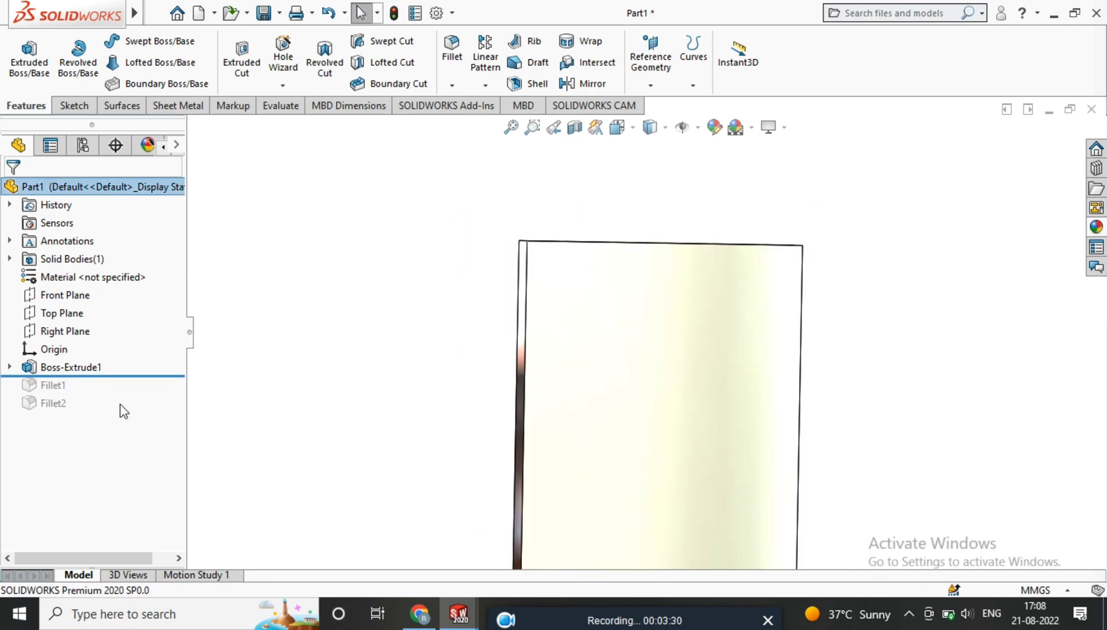
Start a sketch on the large back face of the unfilleted body.
click(684, 409)
click(825, 352)
right_click(653, 178)
click(654, 195)
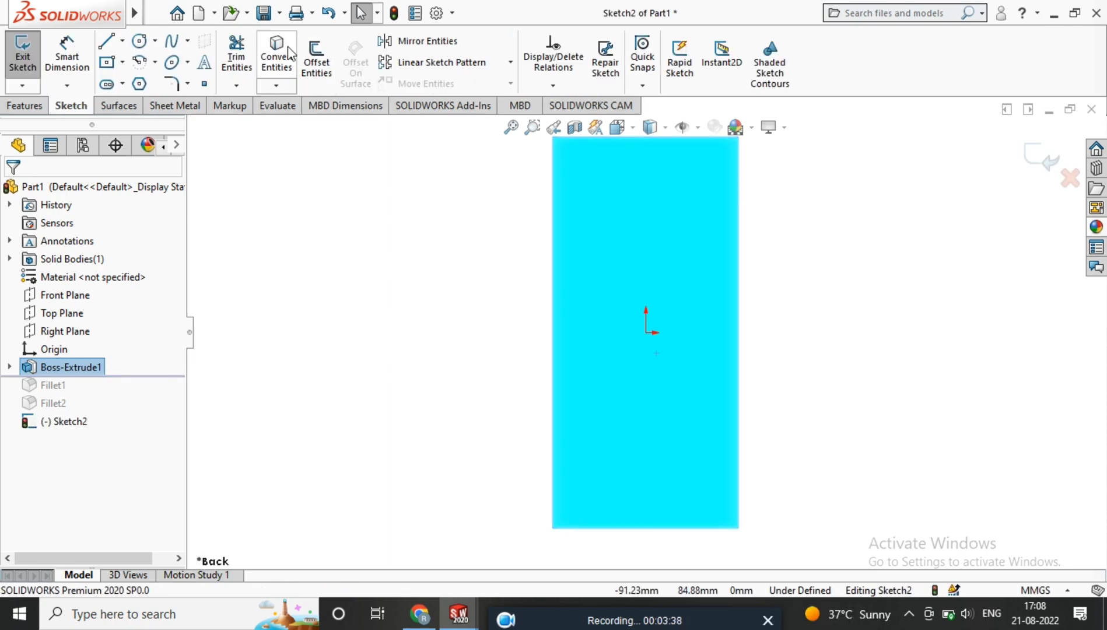
click(289, 55)
scroll(689, 237, down, 3)
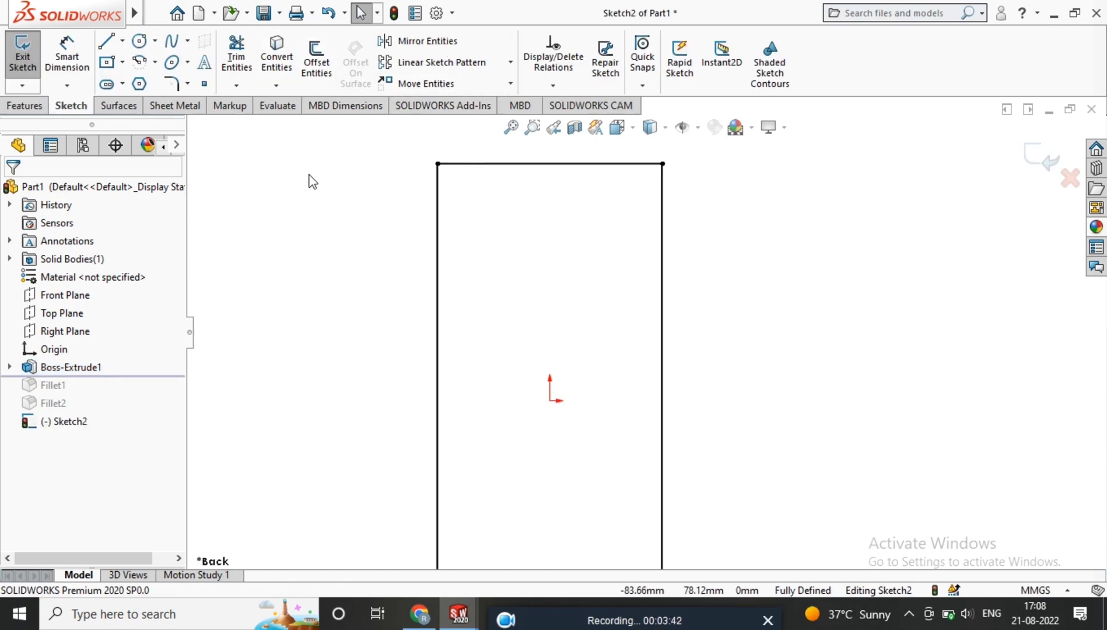
key(ctrl+z)
Offset the back face's outline inward by 1 mm and close the sketch.
click(316, 60)
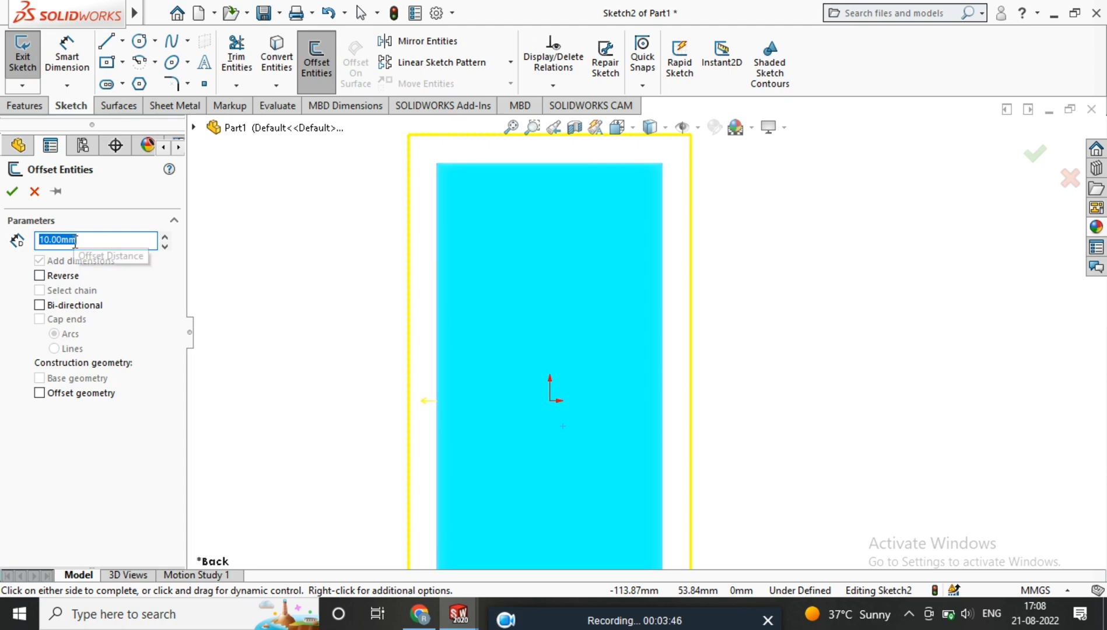
click(39, 276)
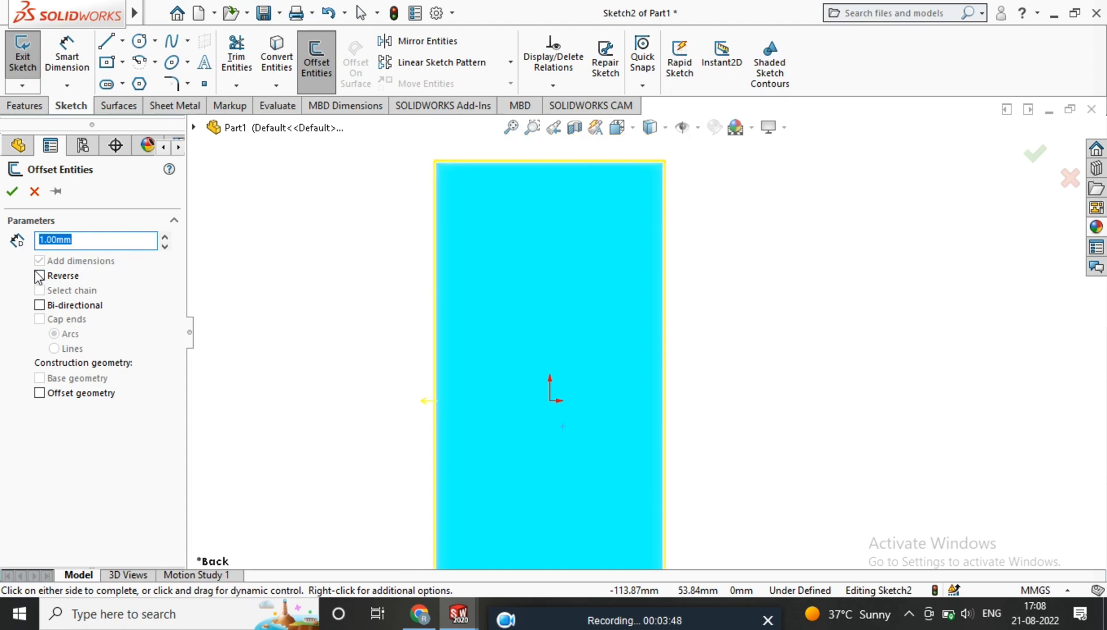
click(11, 191)
scroll(666, 186, down, 5)
scroll(676, 339, up, 5)
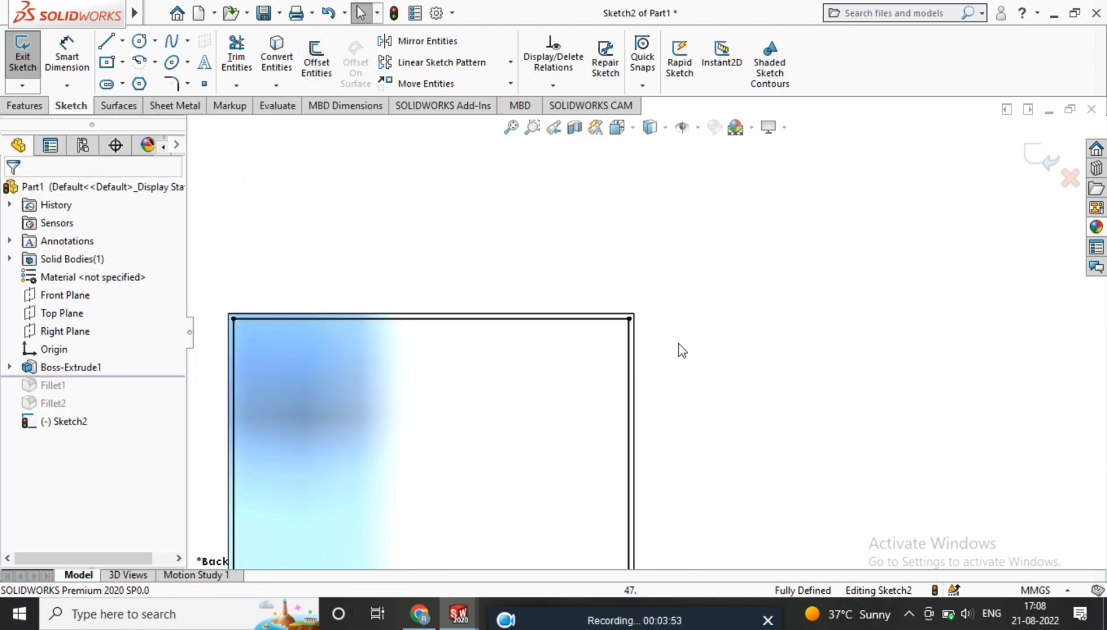
scroll(665, 392, down, 4)
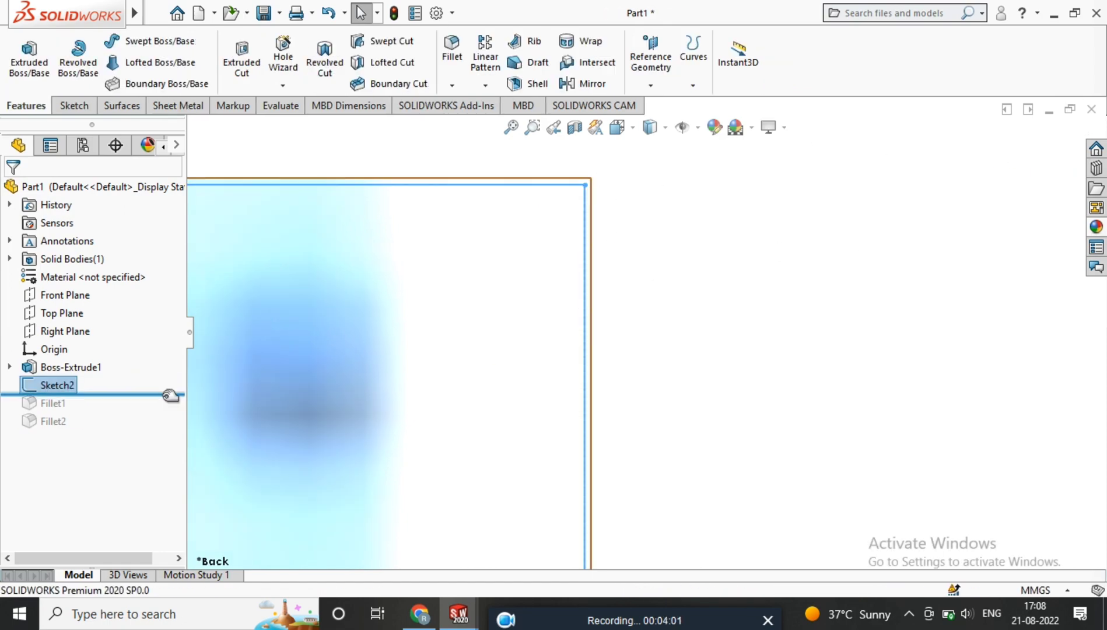
Roll the feature history forward past both full round fillets and inspect the offset outline against the rounded body.
drag(170, 396, 163, 411)
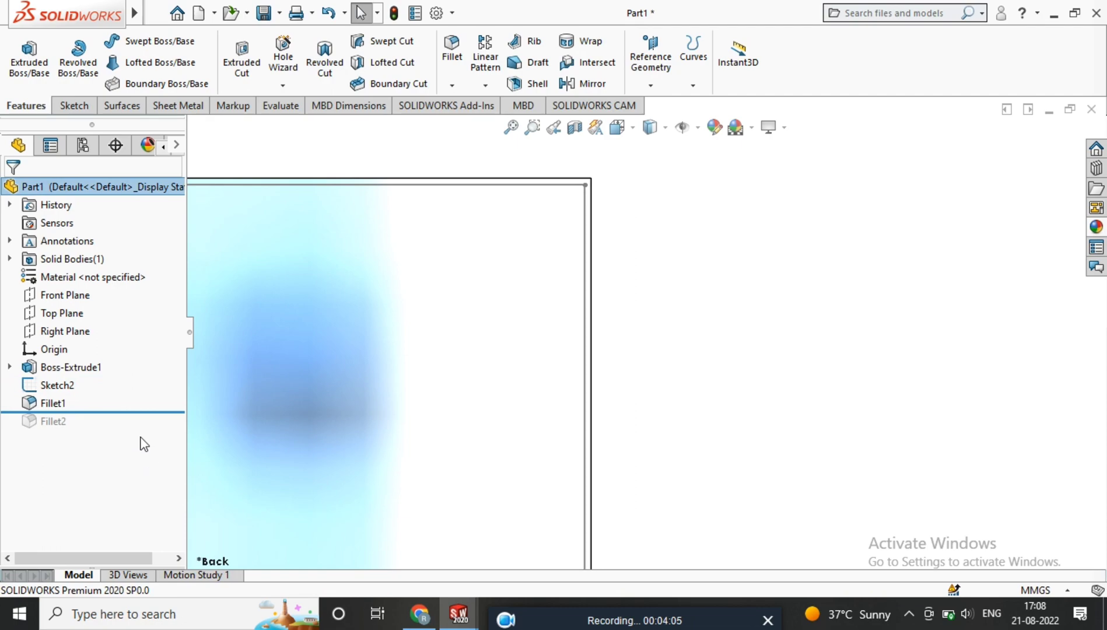
drag(141, 482, 142, 481)
scroll(665, 379, up, 2)
middle_drag(856, 313, 506, 324)
scroll(627, 270, down, 6)
scroll(622, 317, down, 5)
middle_drag(606, 316, 655, 337)
scroll(656, 337, up, 10)
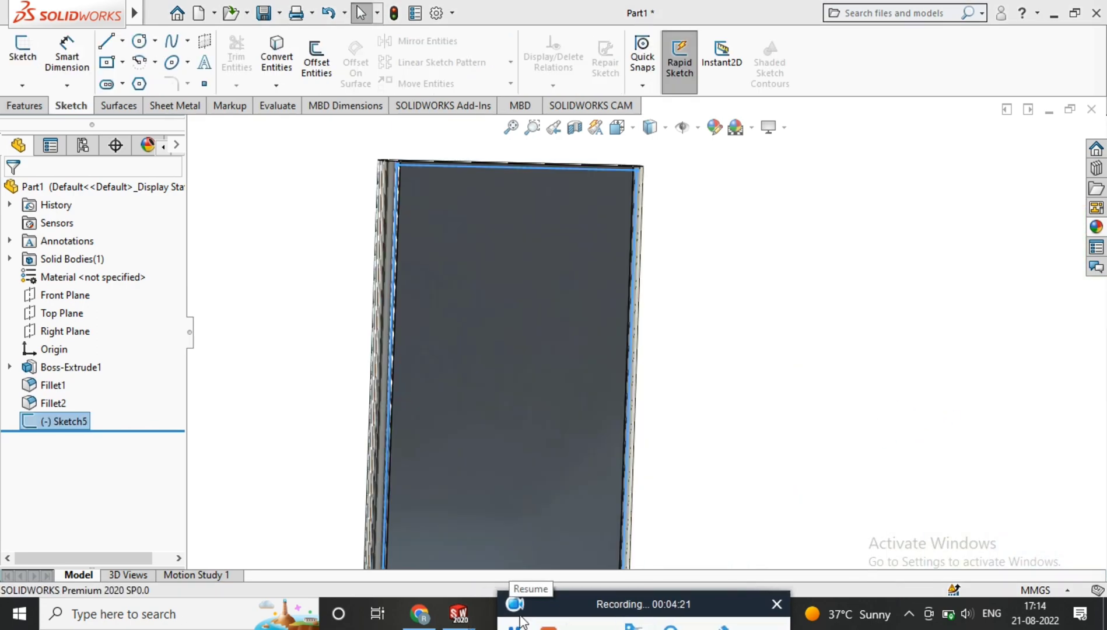
Create a projected split line from the offset outline sketch on the large flat face and both rounded side faces.
middle_drag(448, 203, 452, 201)
click(26, 105)
click(693, 56)
click(712, 104)
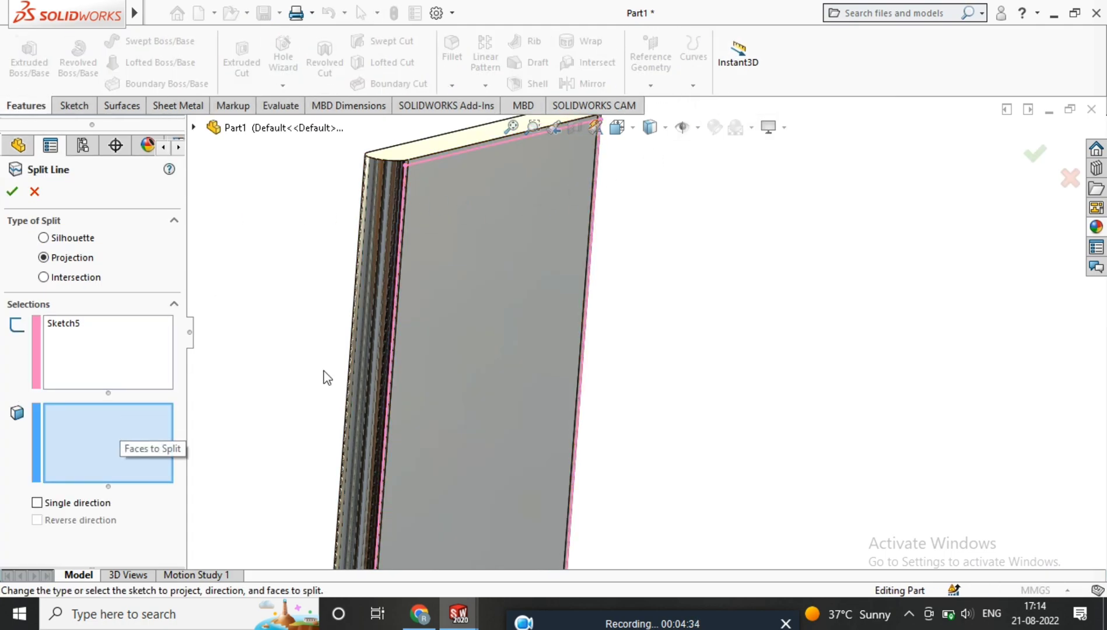
middle_drag(444, 318, 402, 301)
click(441, 273)
scroll(350, 249, down, 4)
scroll(484, 282, up, 4)
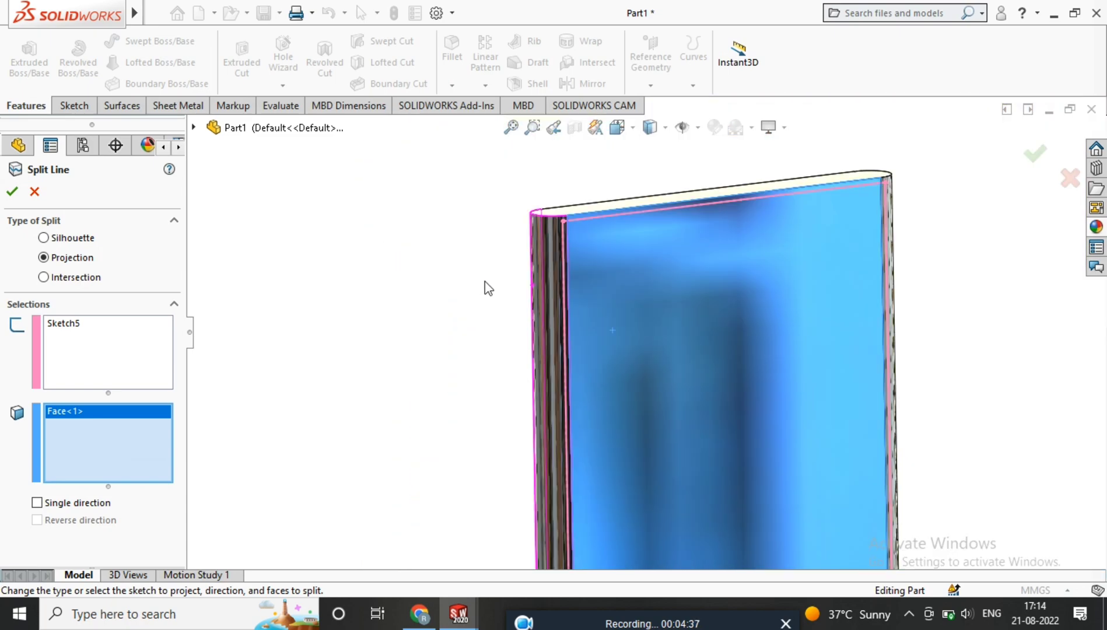
click(553, 268)
middle_drag(553, 268, 694, 279)
click(694, 279)
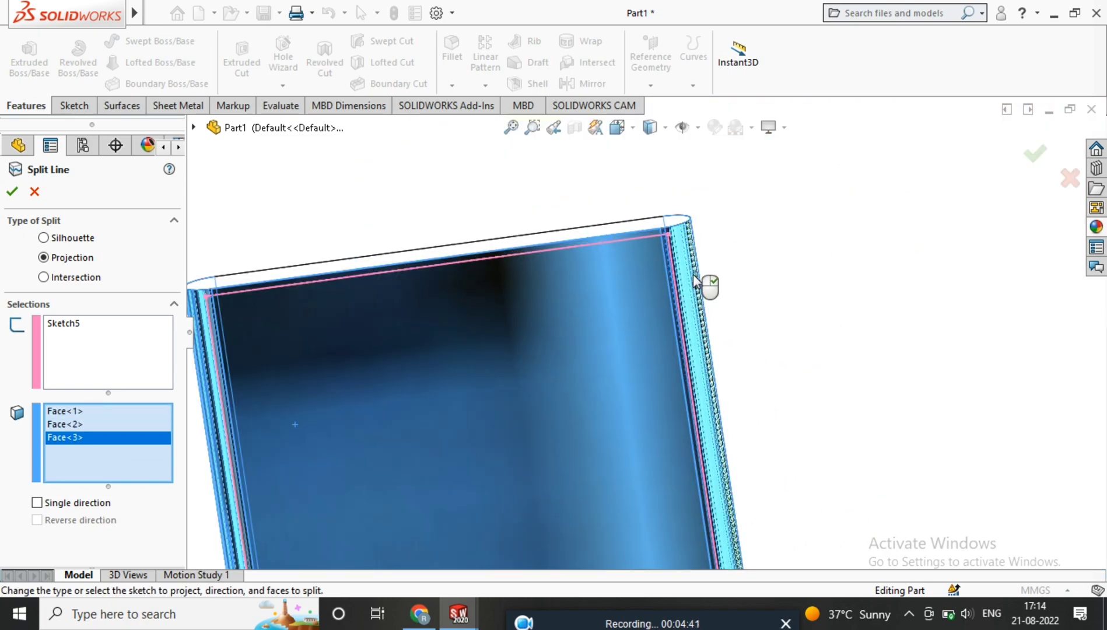
click(12, 192)
Examine the split line where it crosses the upper corner and the rounded side face.
scroll(694, 275, down, 5)
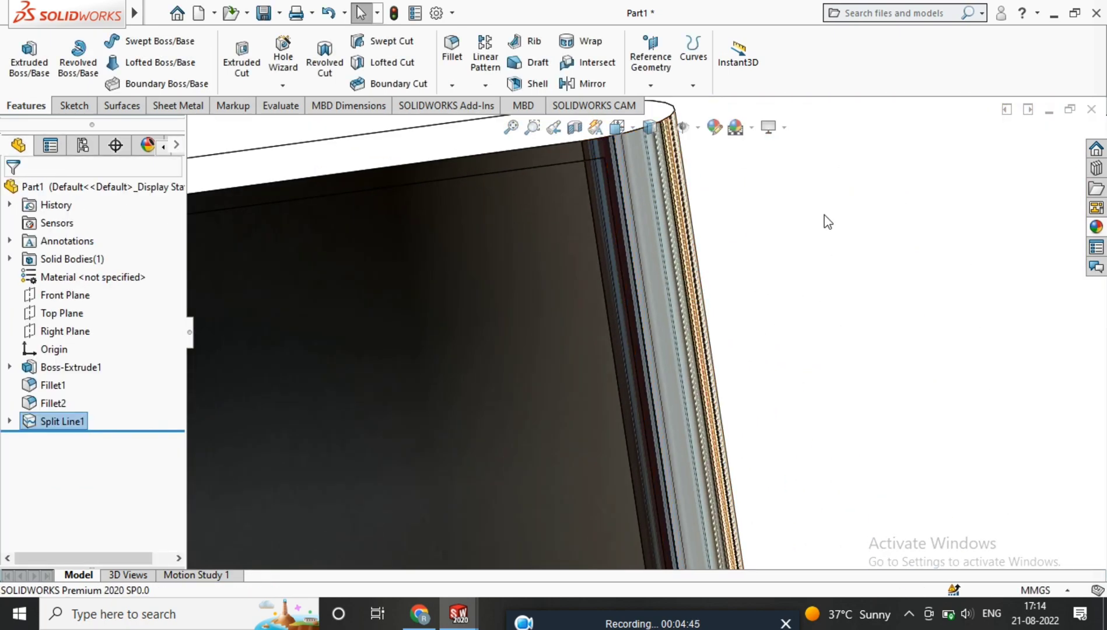
click(805, 223)
middle_drag(805, 222, 825, 192)
scroll(799, 269, up, 3)
scroll(631, 203, down, 4)
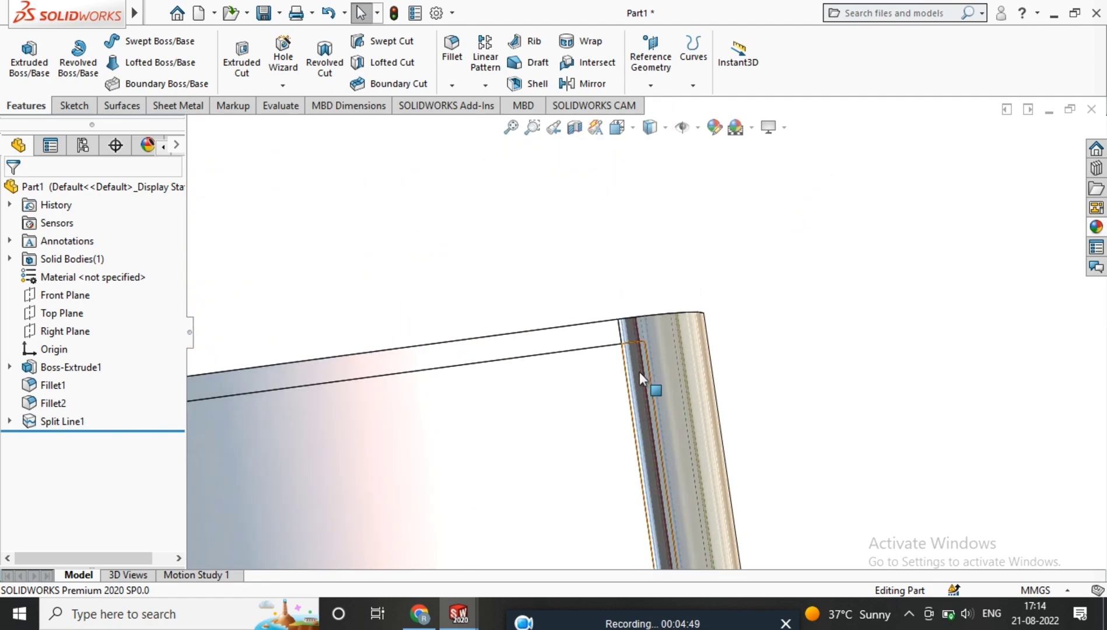
scroll(639, 372, down, 4)
click(578, 356)
click(642, 354)
scroll(688, 349, up, 6)
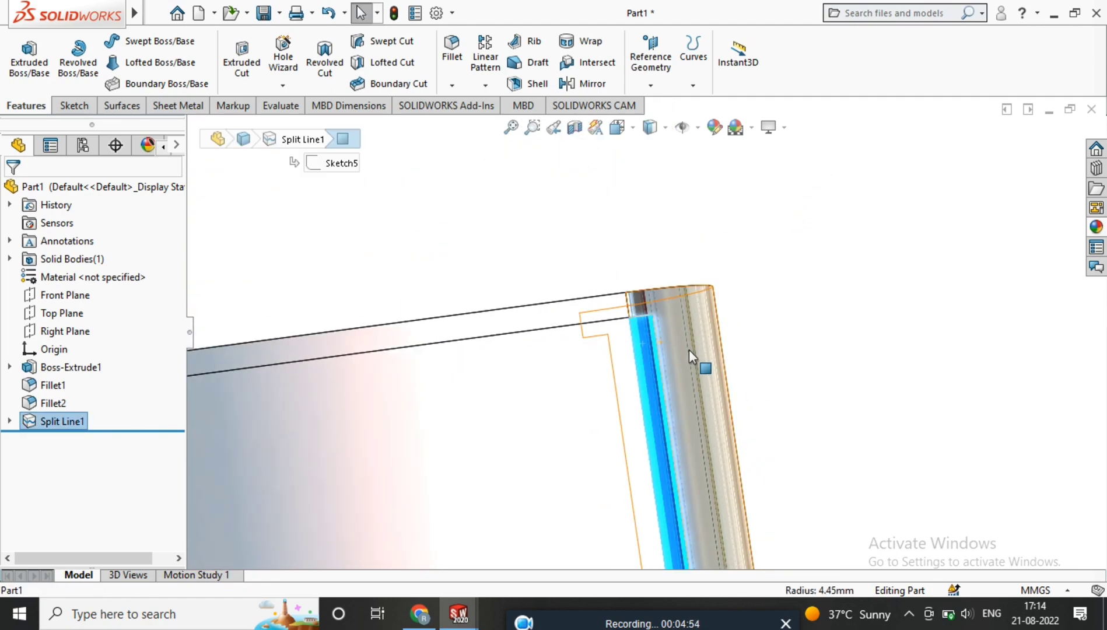
click(813, 303)
scroll(776, 335, up, 4)
scroll(613, 314, down, 6)
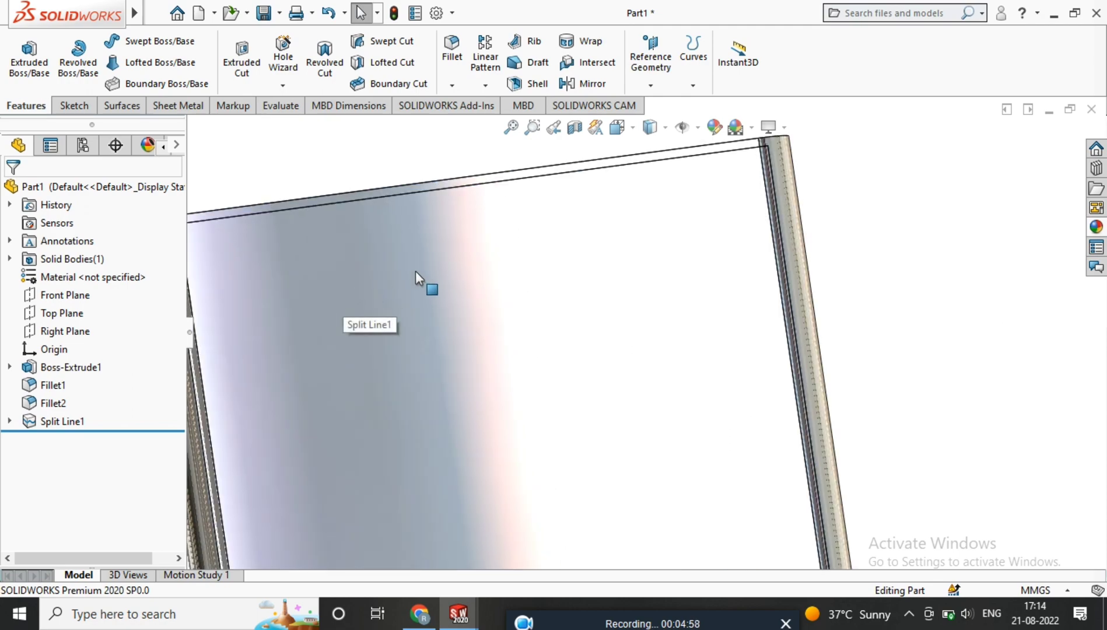
Start a sketch on the split screen face and draw a circle about 5.34 mm in diameter, centred near its upper edge.
click(427, 269)
click(573, 223)
right_click(630, 240)
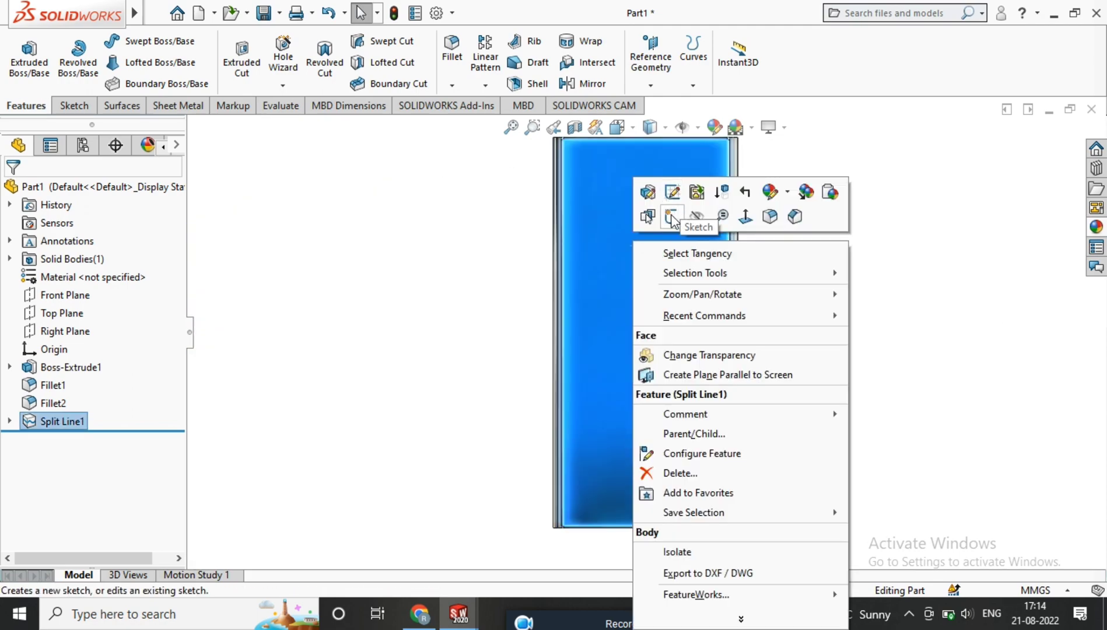
click(667, 218)
right_click(582, 315)
click(510, 280)
click(139, 41)
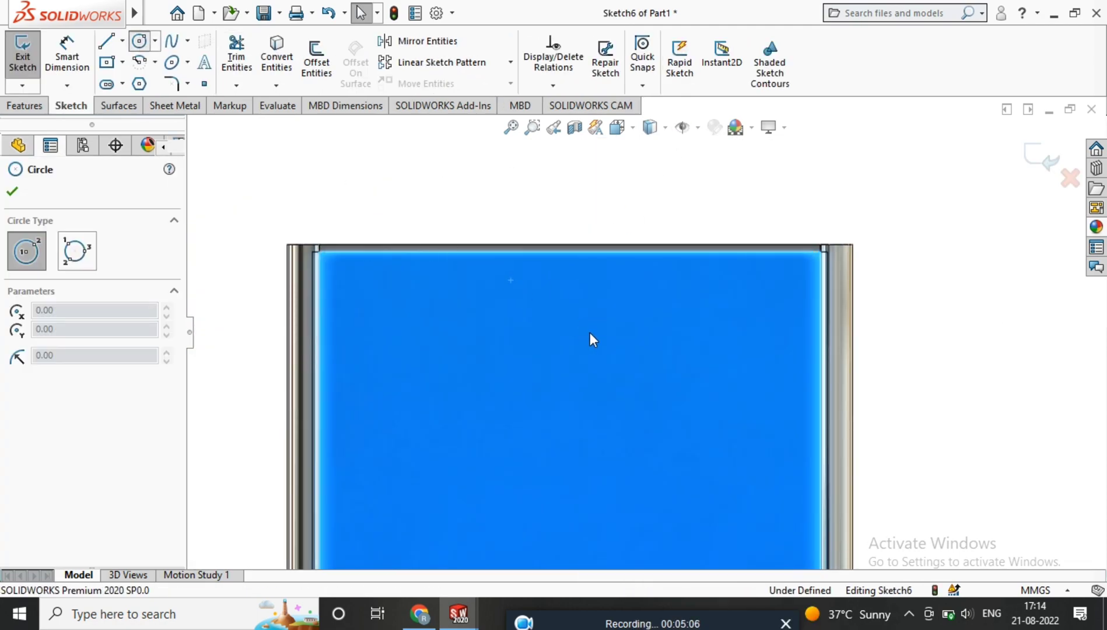
mouse_move(570, 281)
mouse_down()
mouse_move(597, 299)
mouse_move(589, 280)
mouse_up()
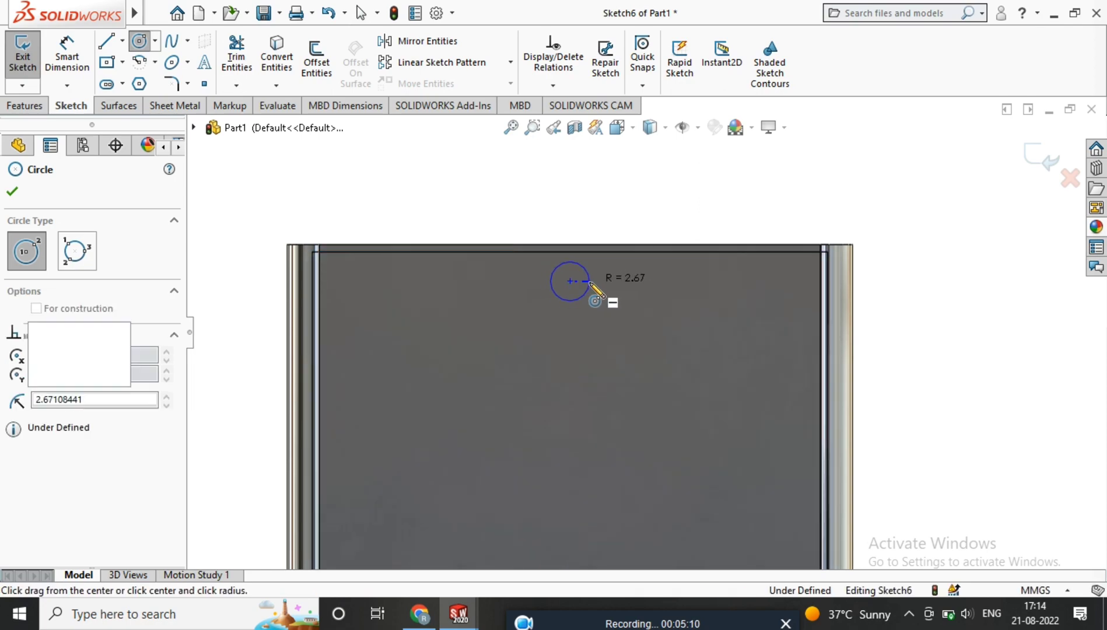
Set the circle's diameter to 4 mm.
click(66, 66)
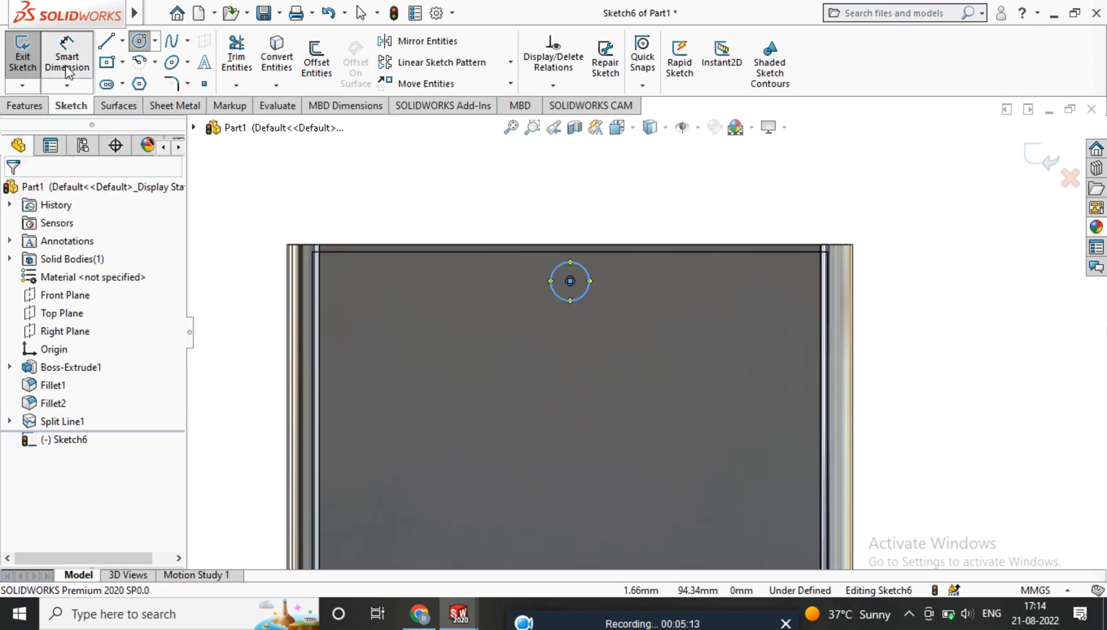
click(567, 264)
click(640, 201)
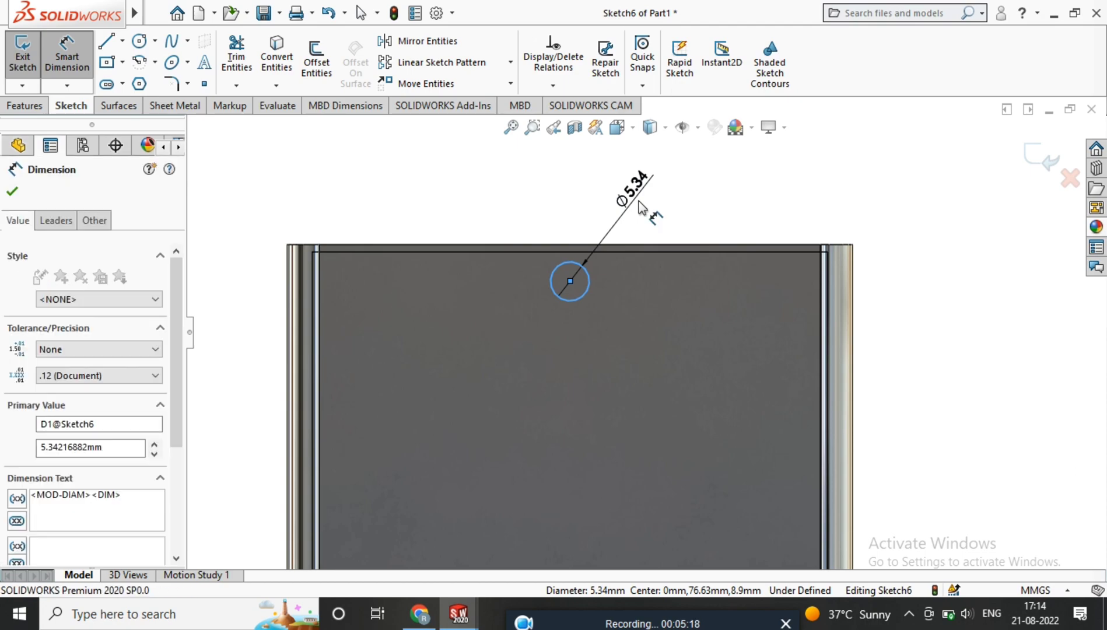
text(4)
key(Return)
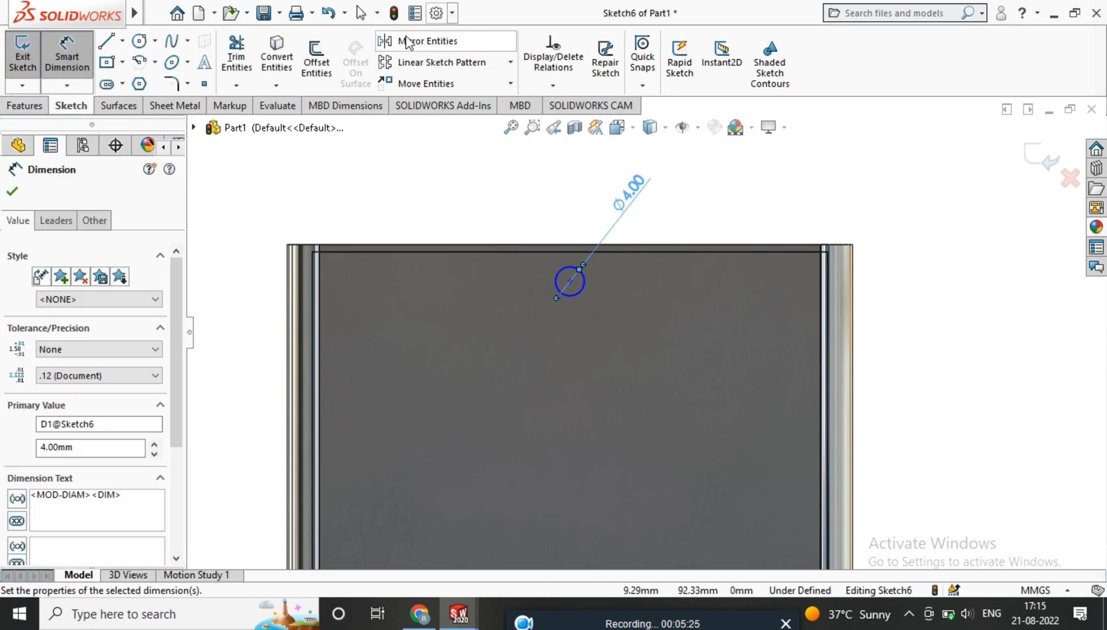
click(13, 192)
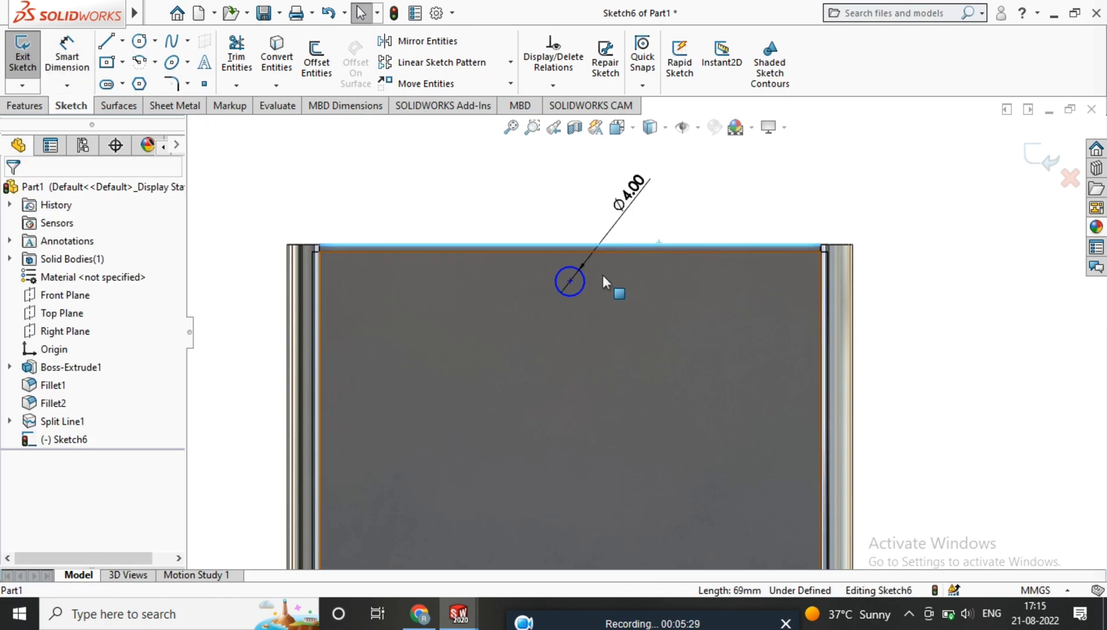
Dimension the circle's centre 5 mm from the upper edge of the phone body.
click(584, 280)
click(66, 58)
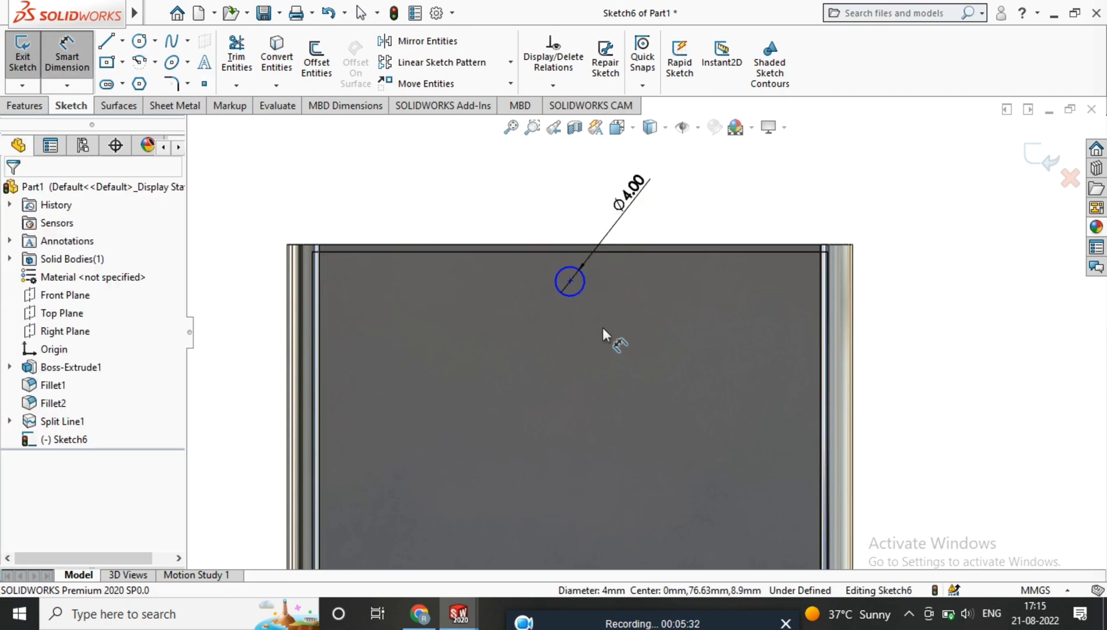
click(573, 244)
click(570, 281)
click(954, 251)
text(5)
key(Return)
Draw a smaller concentric circle about 1.85 mm in diameter inside the 4 mm circle.
scroll(690, 263, down, 4)
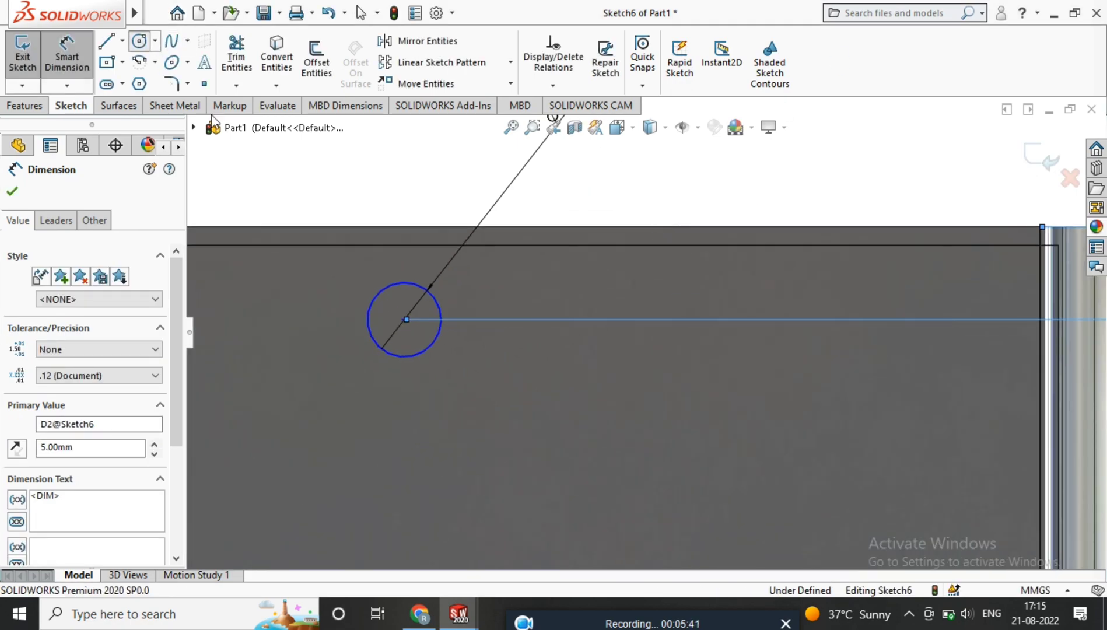
click(139, 41)
click(403, 320)
click(416, 332)
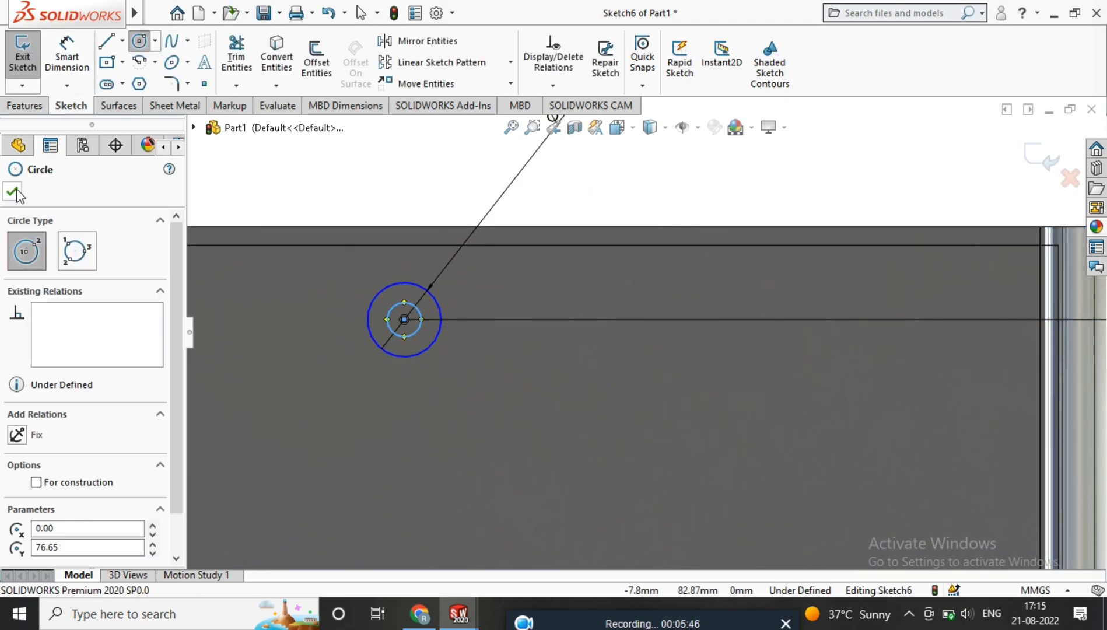
click(14, 192)
Set the inner circle's diameter to 2 mm.
click(400, 303)
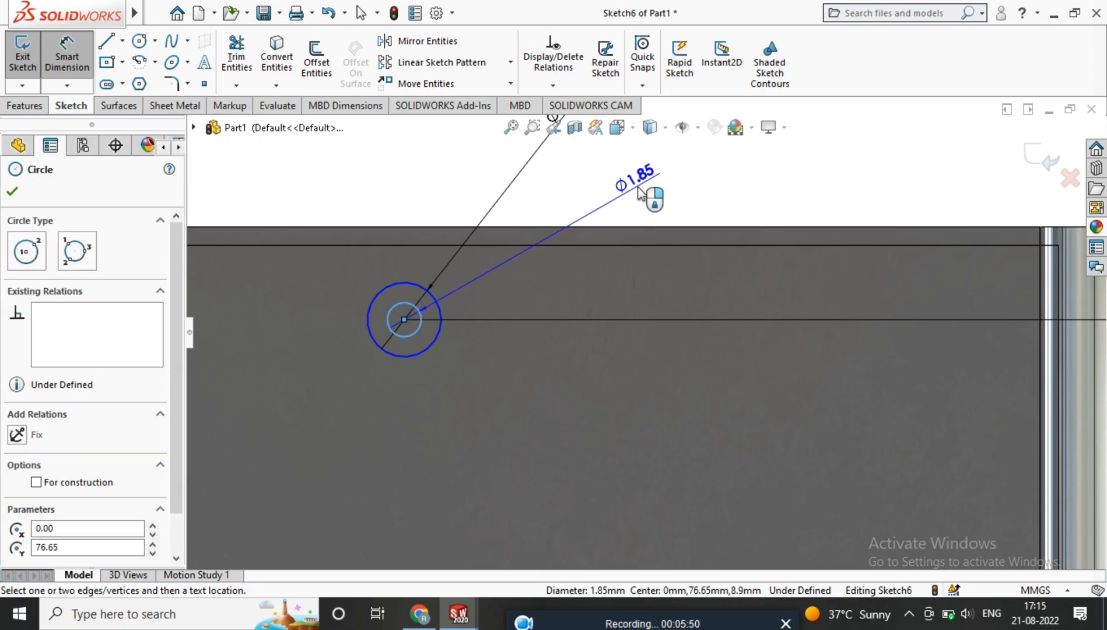
click(648, 195)
text(2)
key(Return)
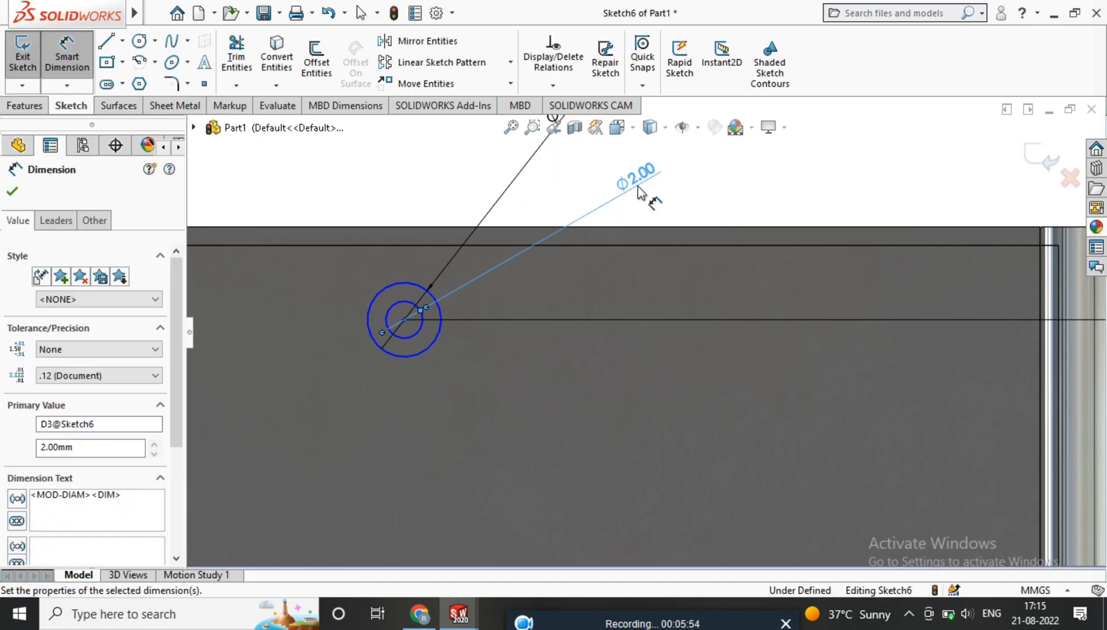
scroll(703, 357, up, 5)
scroll(642, 298, down, 4)
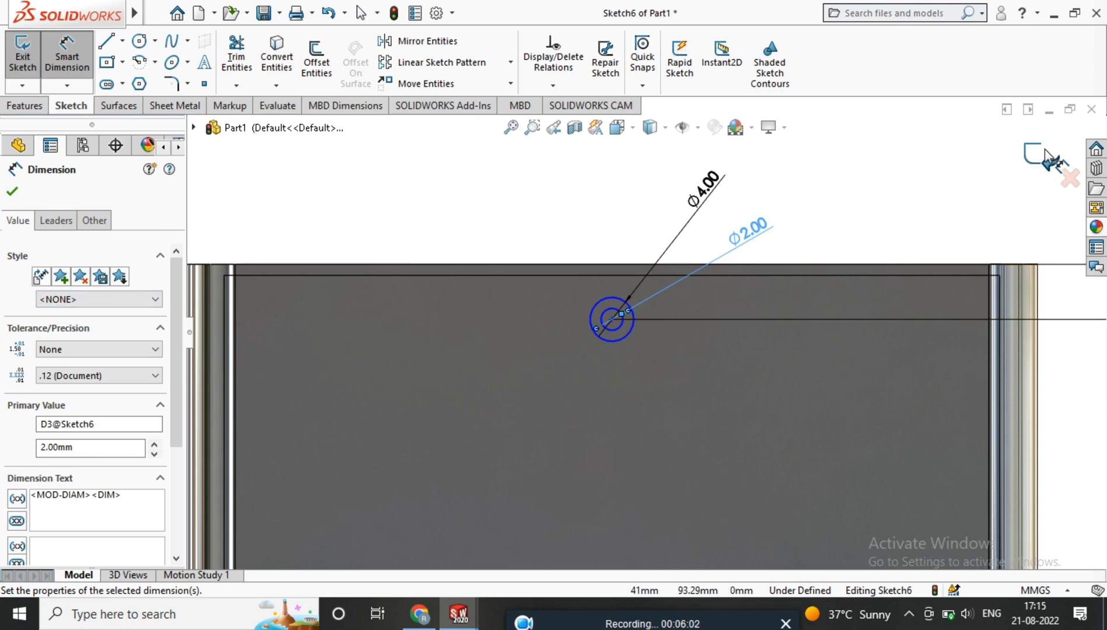
mouse_move(705, 624)
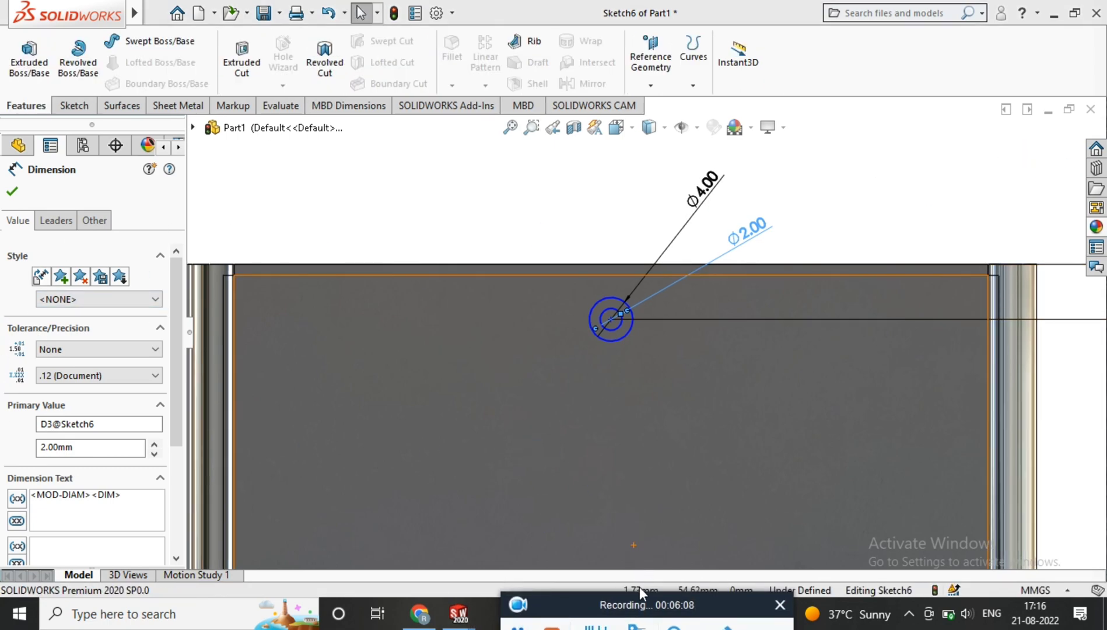
scroll(652, 330, up, 2)
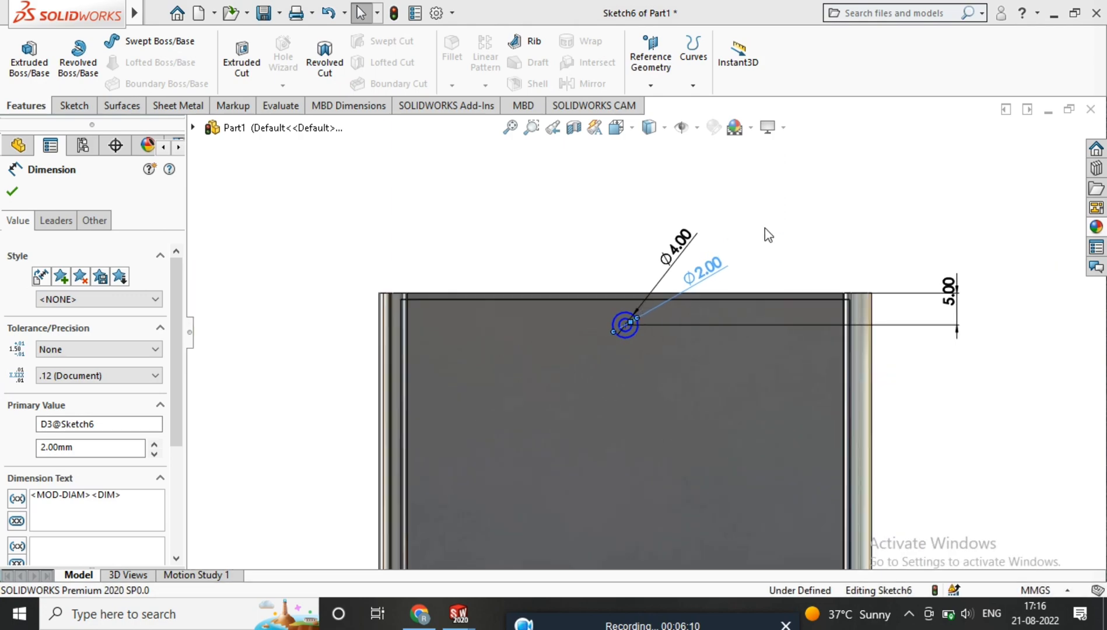
Add a vertical relation between the circles' shared centre and the origin.
click(765, 225)
scroll(623, 336, up, 3)
scroll(623, 335, down, 4)
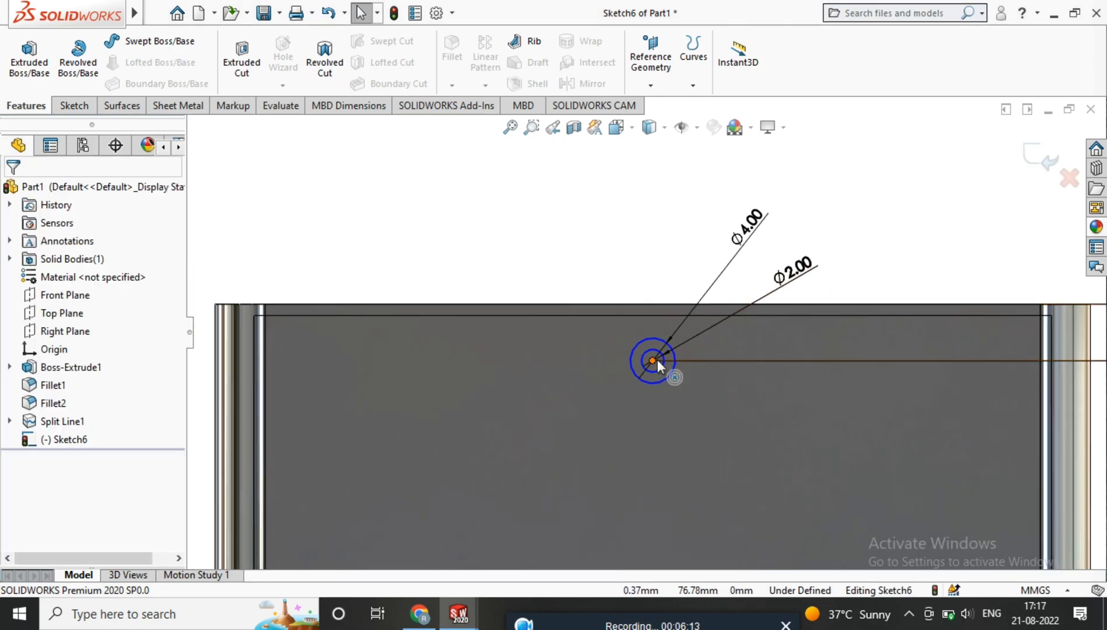
click(653, 360)
scroll(654, 376, up, 6)
scroll(644, 513, down, 4)
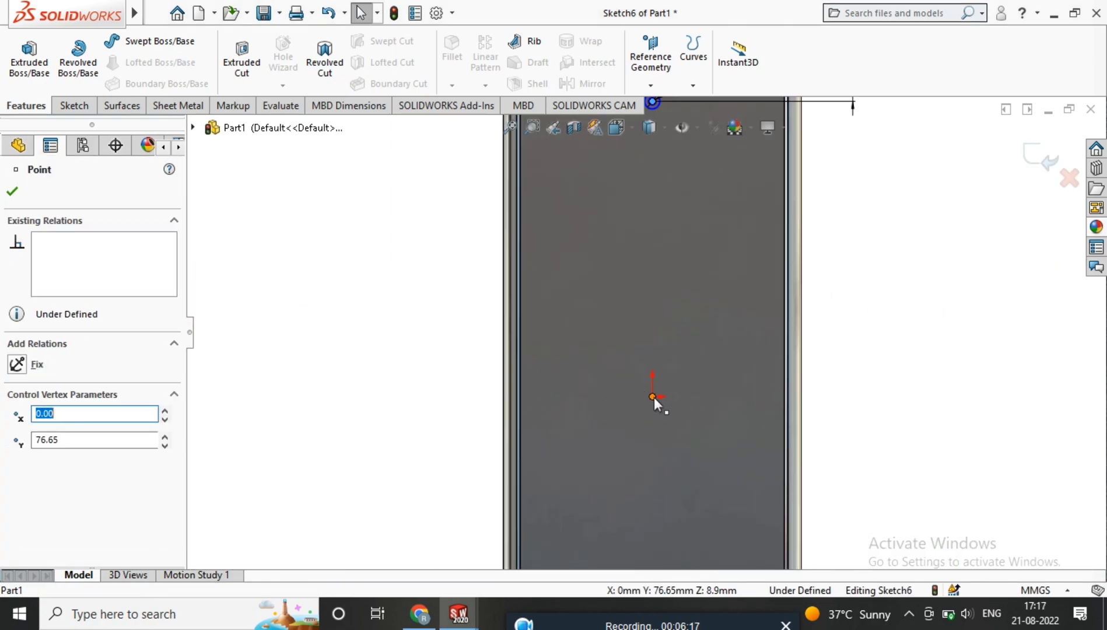
ctrl+click(652, 397)
click(17, 474)
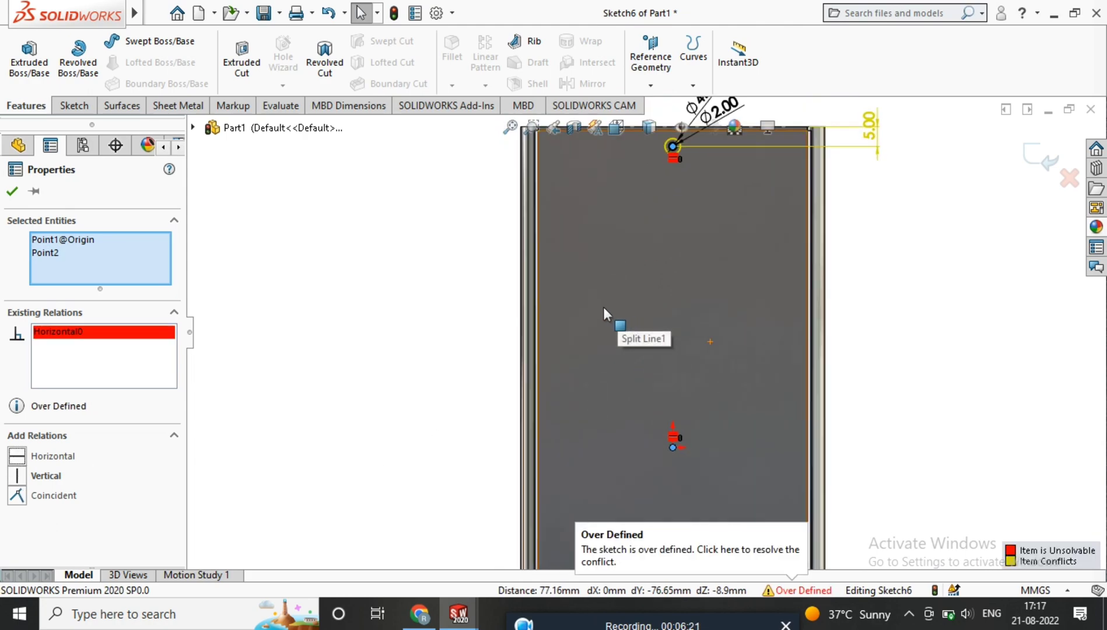
Delete the conflicting horizontal relation between the circles' centre and the origin.
right_click(83, 331)
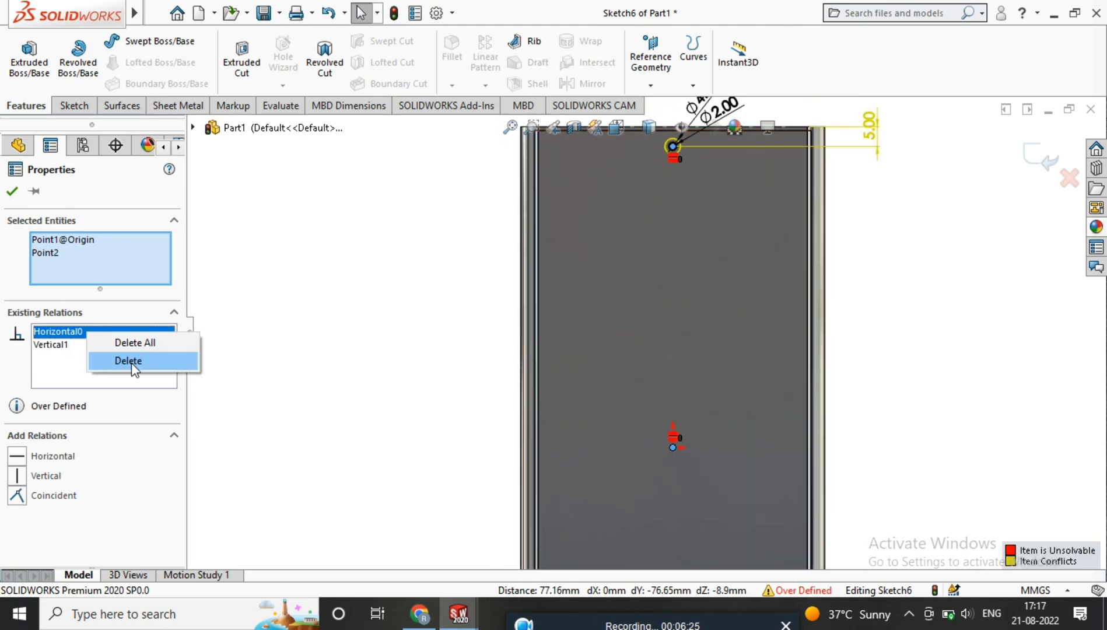
click(132, 362)
click(11, 191)
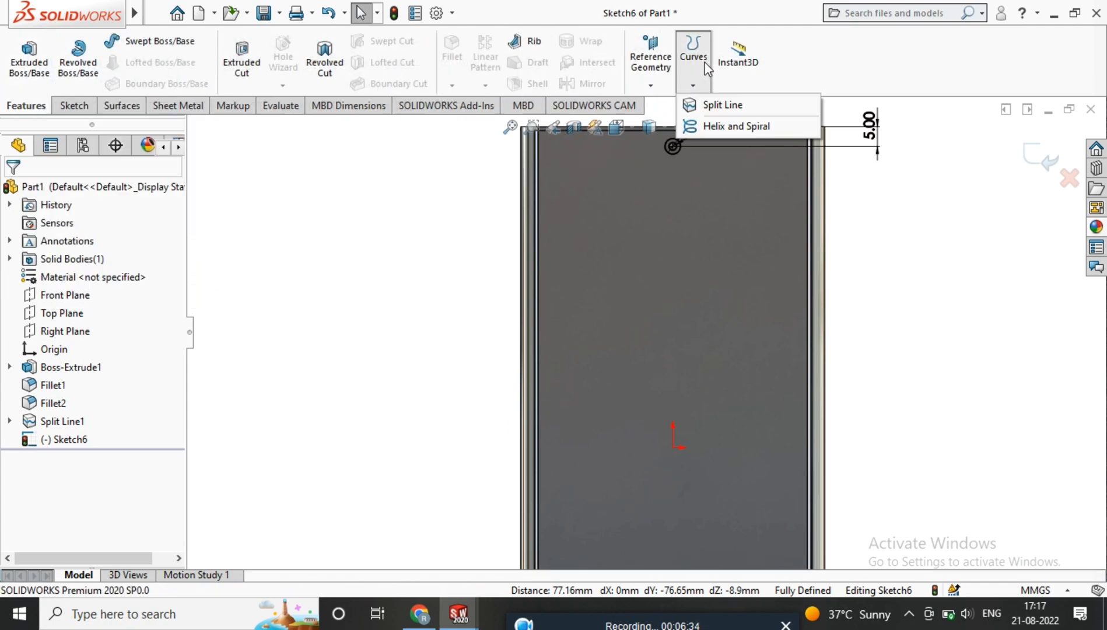
Split the screen face by projecting the sketch of the two concentric circles onto it.
click(706, 104)
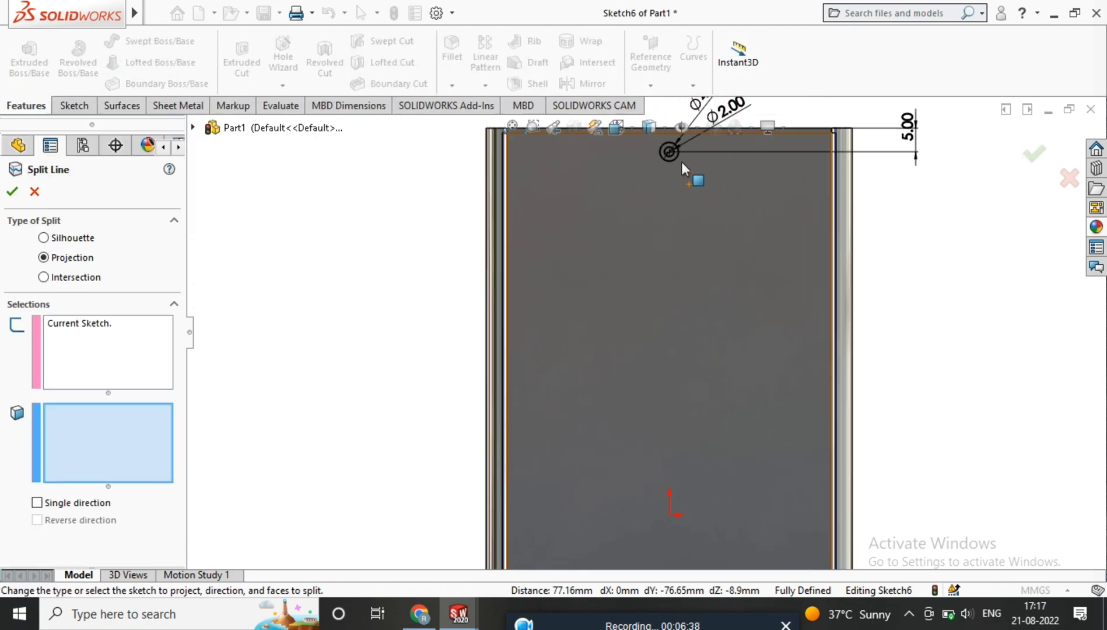
click(426, 267)
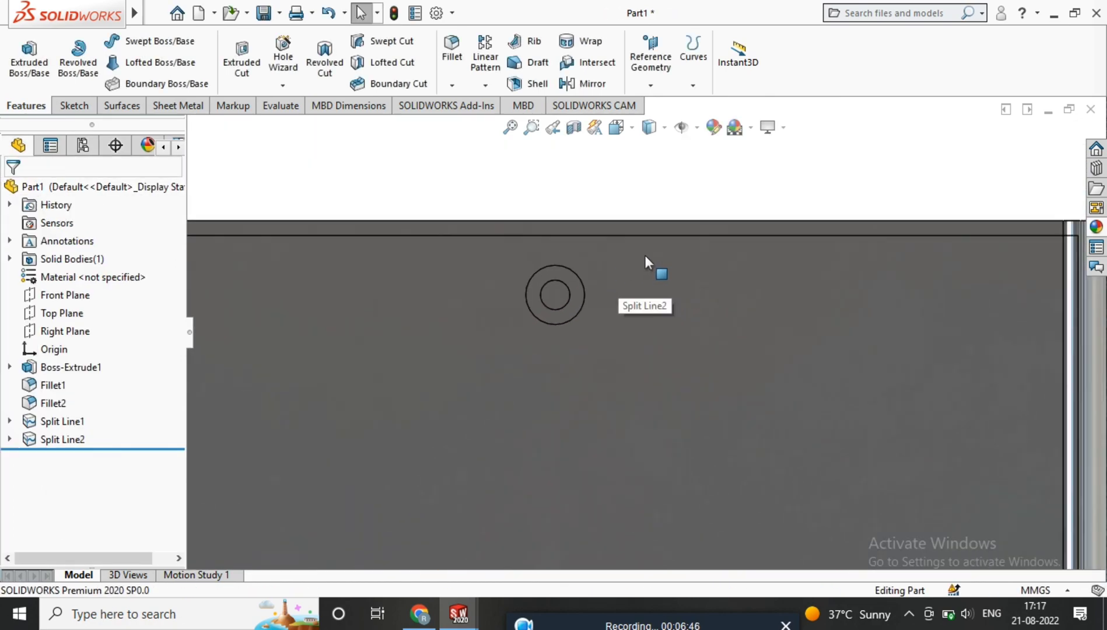
Try to apply the black high gloss plastic appearance to the ring face between the two camera circles.
scroll(645, 254, up, 4)
middle_drag(787, 251, 773, 288)
scroll(537, 274, down, 4)
click(687, 327)
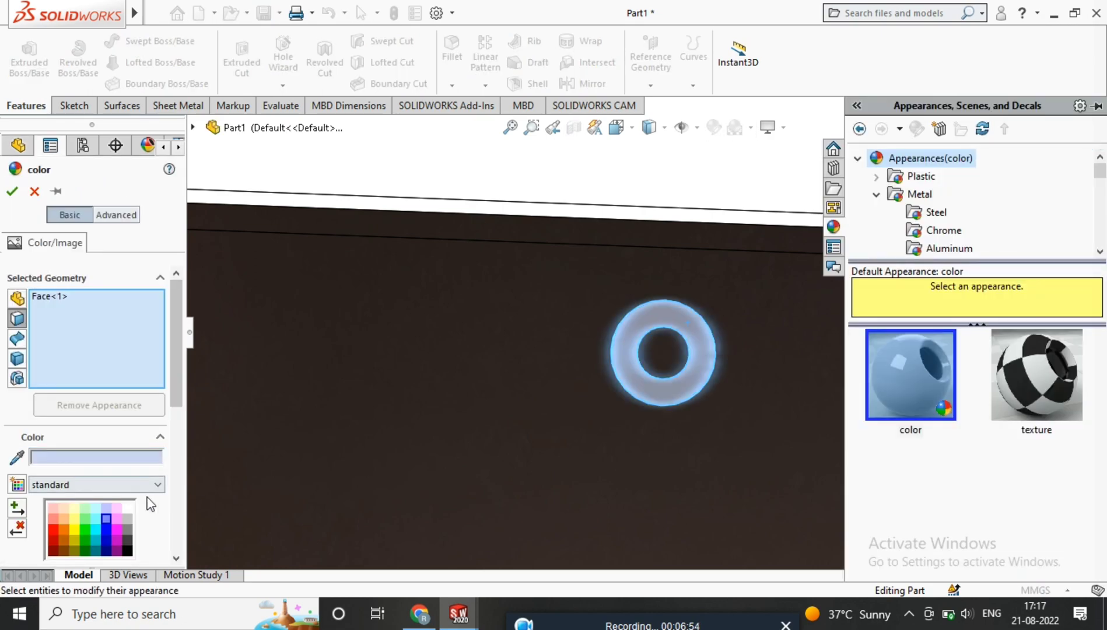
click(914, 179)
click(941, 176)
scroll(955, 467, down, 2)
drag(918, 398, 725, 169)
scroll(647, 334, up, 3)
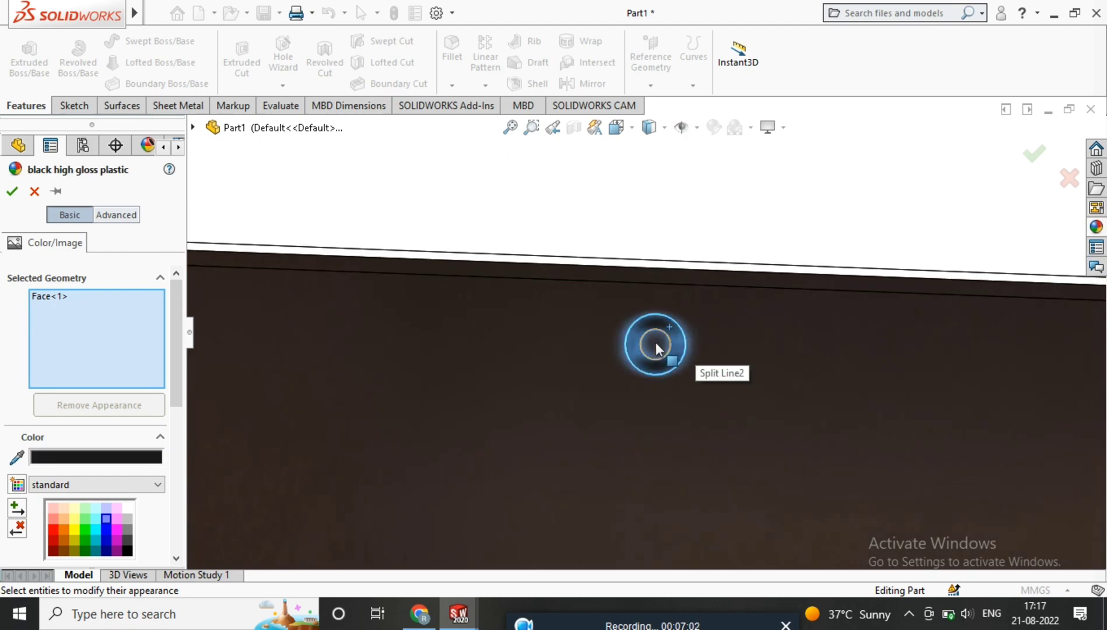
key(Return)
Colour the ring face between the two camera circles black from the standard colour palette.
scroll(688, 247, down, 4)
scroll(646, 334, up, 7)
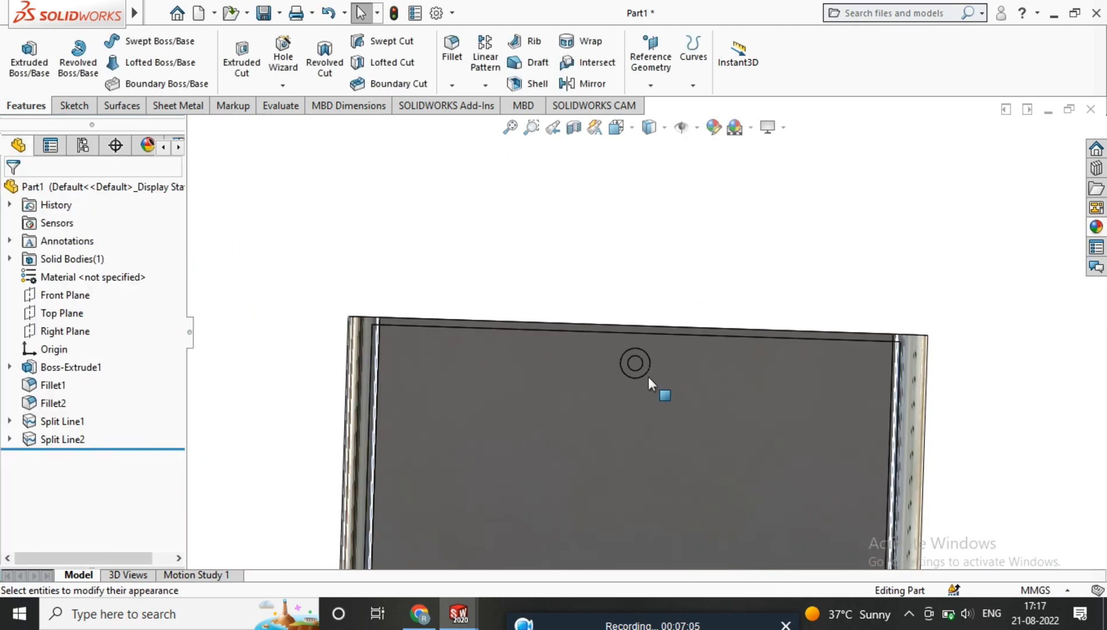
middle_drag(648, 376, 684, 362)
scroll(686, 365, down, 5)
click(540, 313)
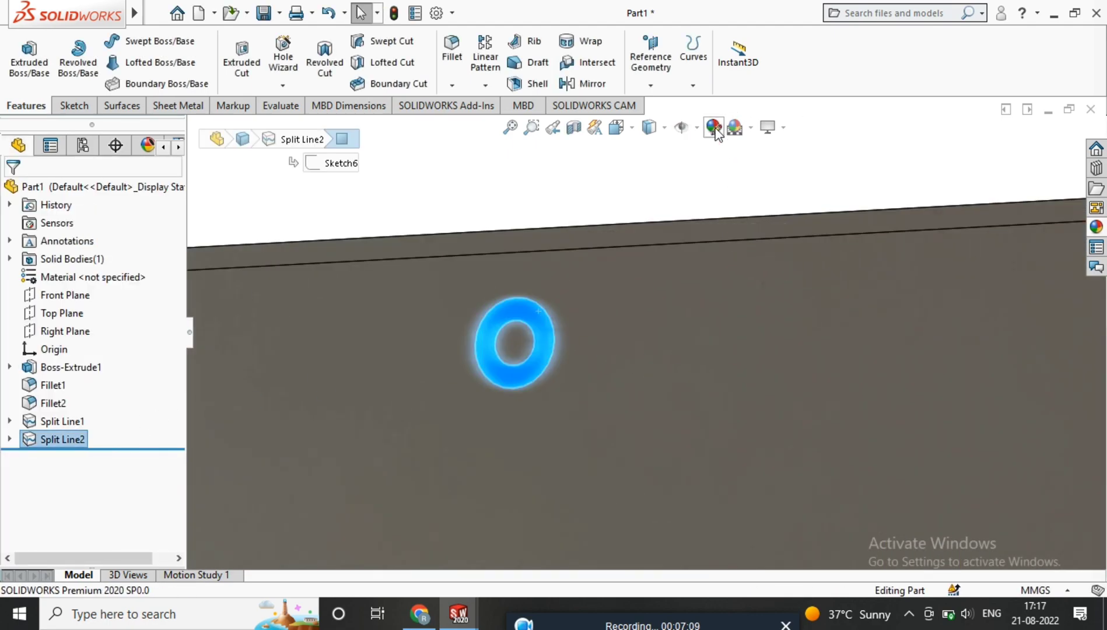
click(127, 550)
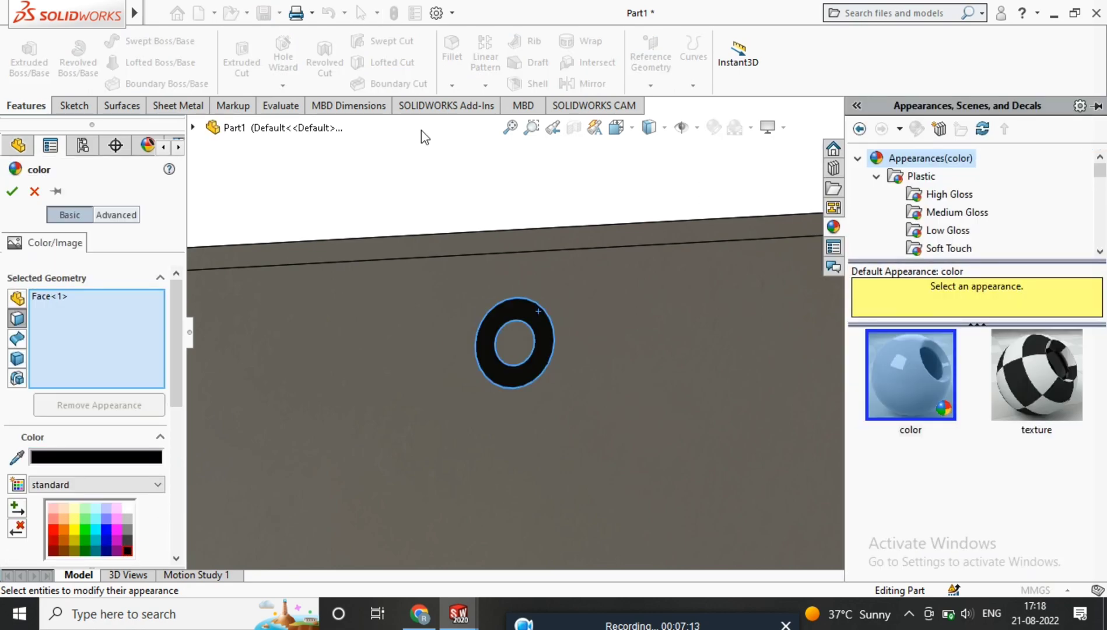
click(1032, 153)
Colour the inner circular face of the front camera blue from the standard colour palette.
click(512, 338)
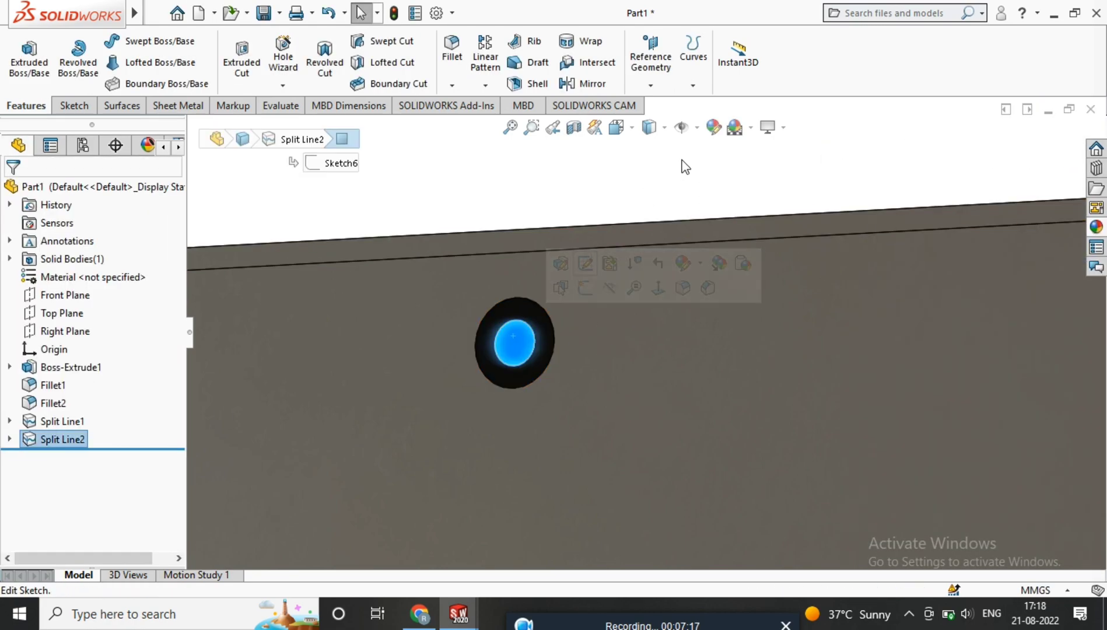
click(109, 528)
click(14, 191)
scroll(591, 379, up, 8)
click(731, 337)
middle_drag(732, 337, 639, 370)
scroll(651, 356, down, 3)
scroll(704, 378, up, 5)
scroll(639, 370, down, 5)
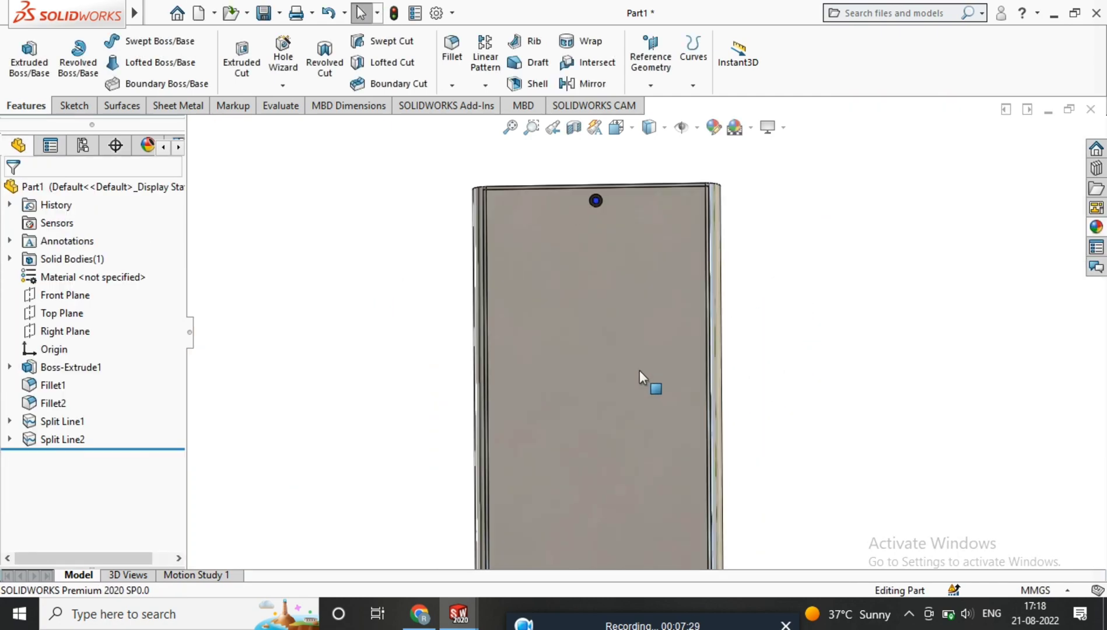
click(543, 247)
scroll(543, 247, down, 6)
ctrl+click(541, 236)
scroll(551, 256, up, 7)
scroll(802, 356, down, 5)
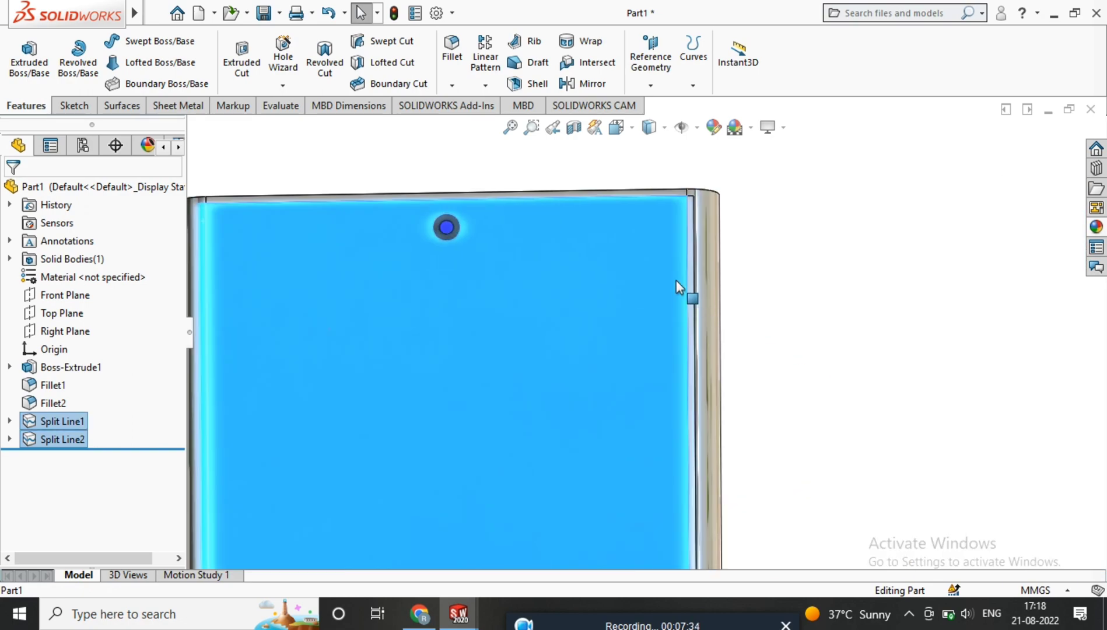
scroll(683, 274, down, 4)
ctrl+click(693, 254)
scroll(694, 255, up, 3)
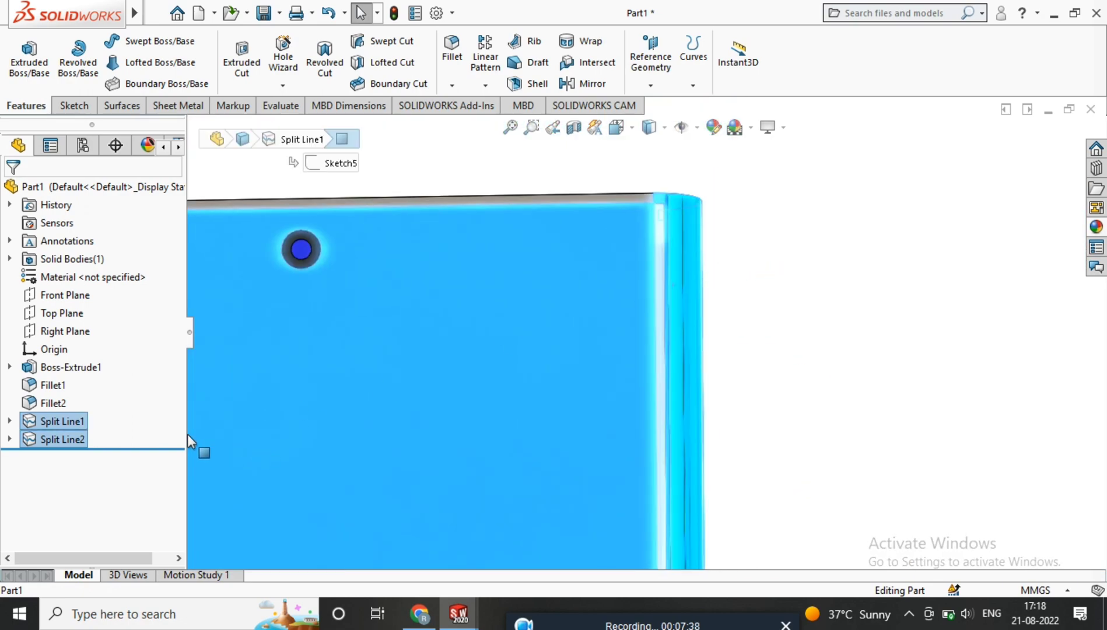
click(711, 298)
Select the flat screen face and the narrow curved screen strips beside it, and open their advanced appearance settings.
click(660, 239)
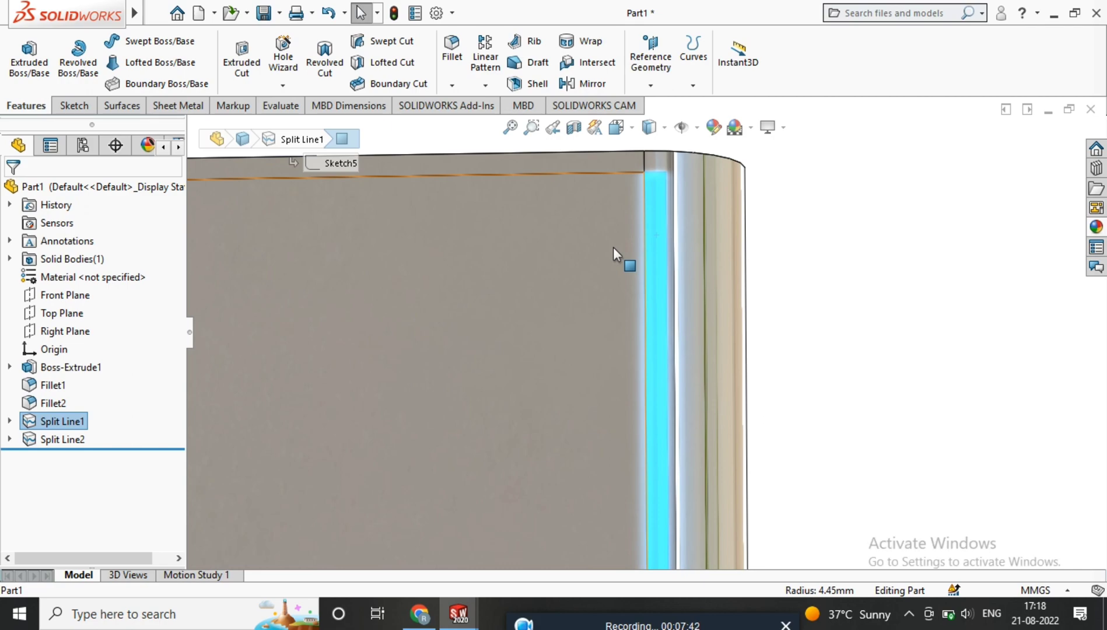
scroll(617, 252, up, 5)
ctrl+click(513, 373)
scroll(640, 308, down, 6)
scroll(639, 308, up, 6)
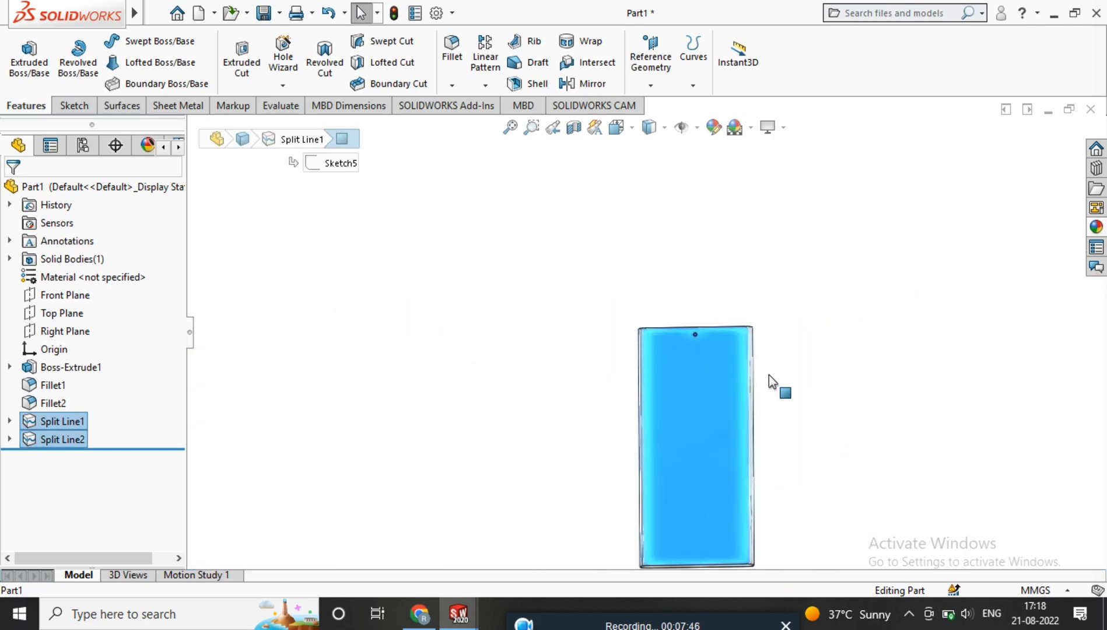
scroll(609, 295, down, 4)
mouse_move(609, 295)
middle_down()
mouse_move(573, 311)
mouse_move(617, 233)
middle_up()
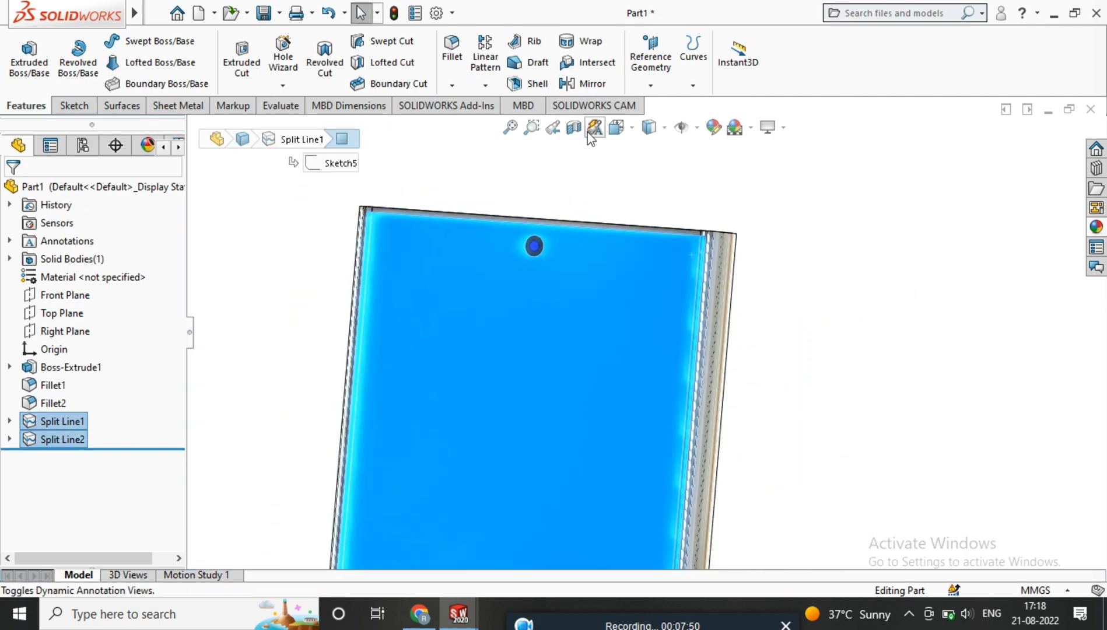
click(721, 127)
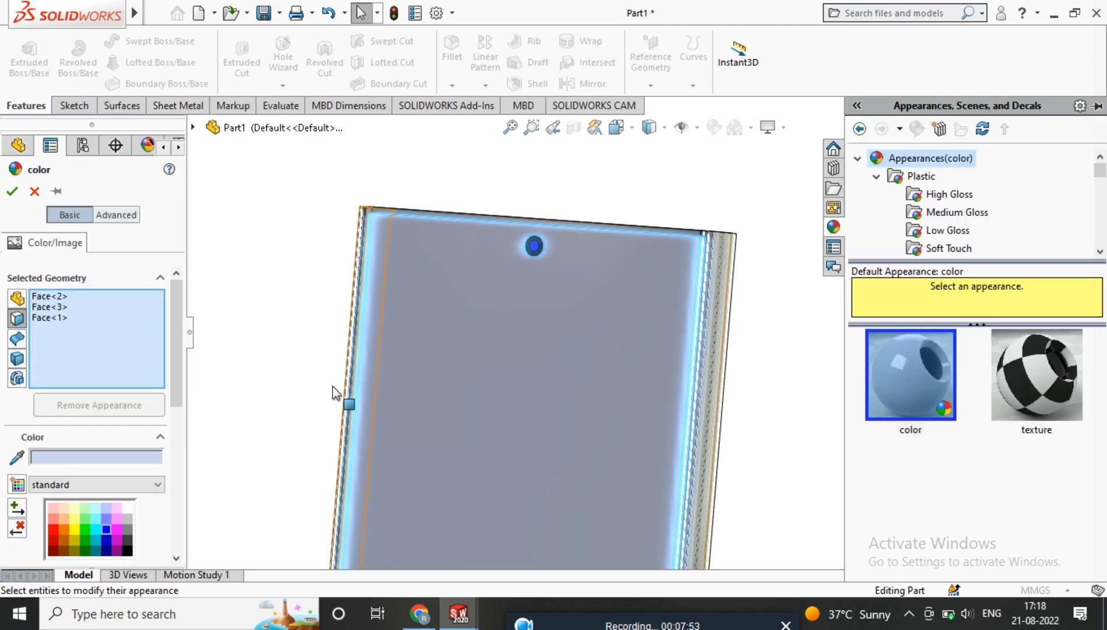
click(116, 215)
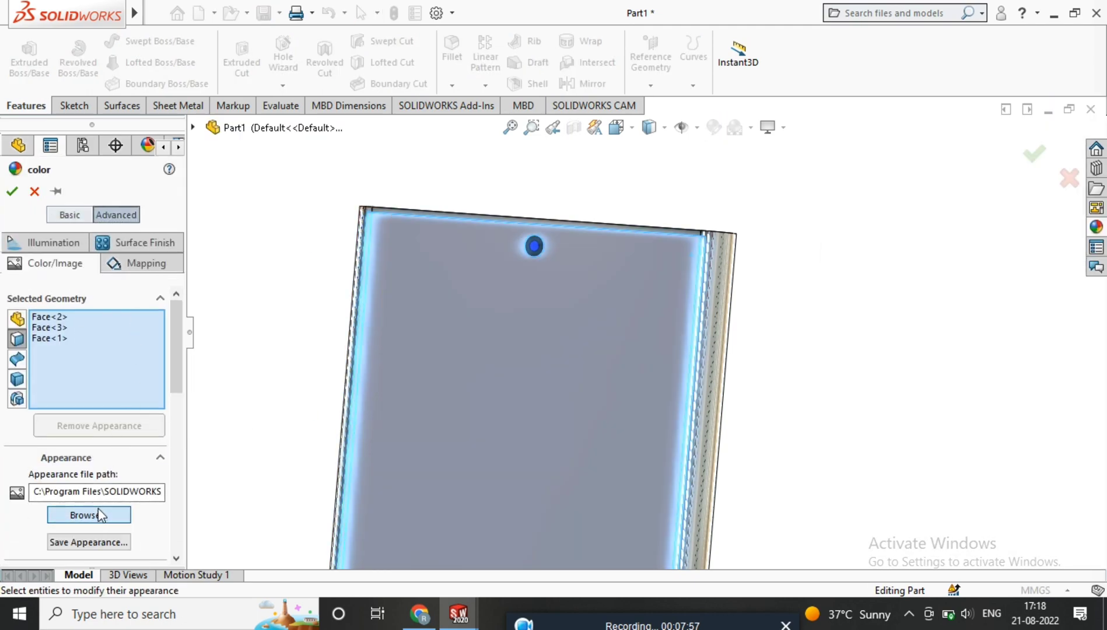
Apply the image AAAAPPPPP.png from the Pictures folder as the appearance of the selected screen faces.
click(99, 514)
click(350, 434)
click(779, 478)
click(751, 458)
scroll(731, 352, down, 3)
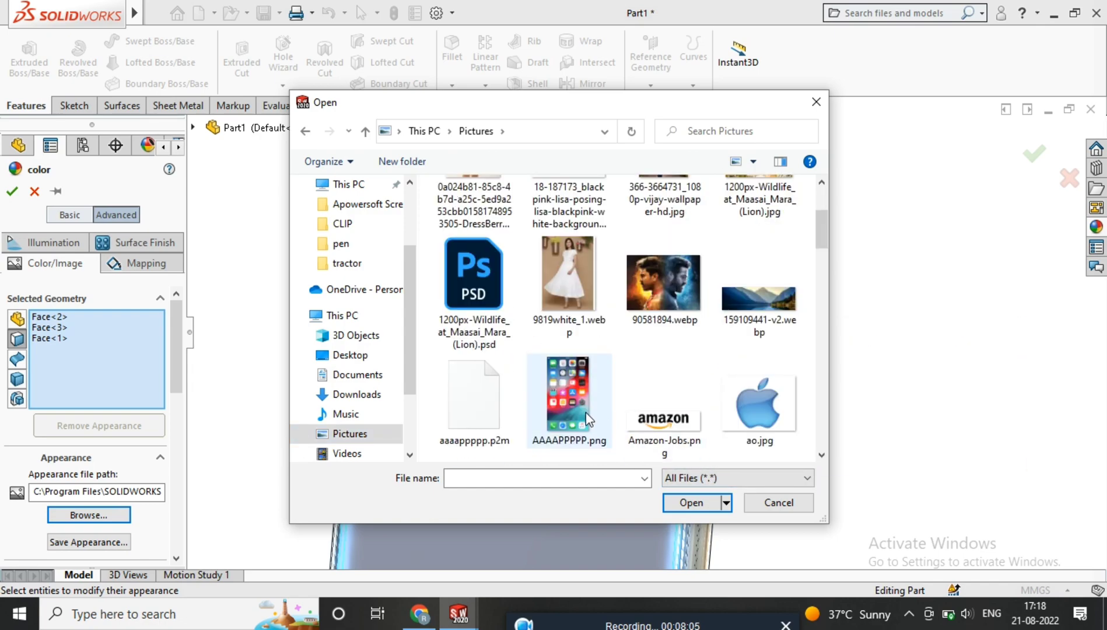
scroll(586, 418, down, 3)
scroll(662, 318, down, 3)
scroll(664, 323, down, 10)
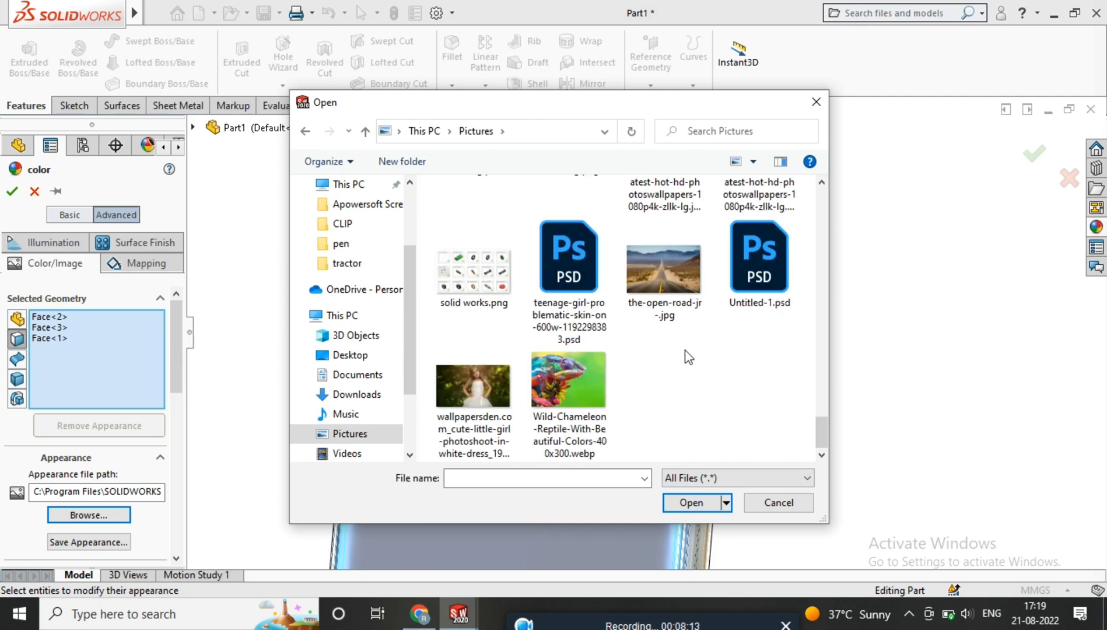
scroll(688, 357, up, 10)
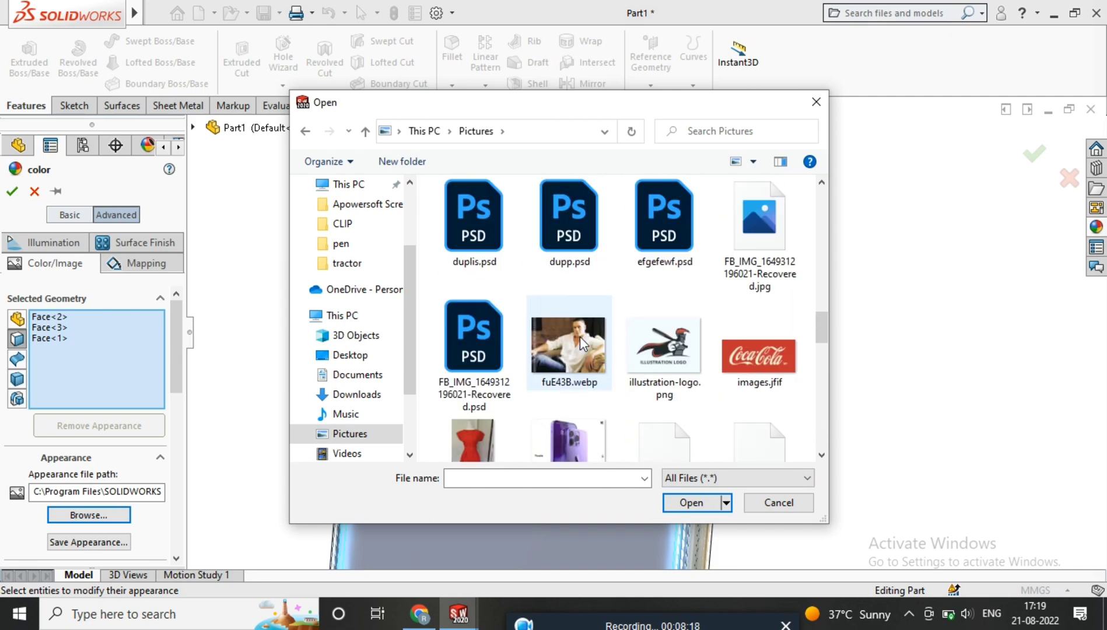
scroll(579, 336, down, 2)
scroll(622, 338, up, 5)
scroll(785, 337, up, 4)
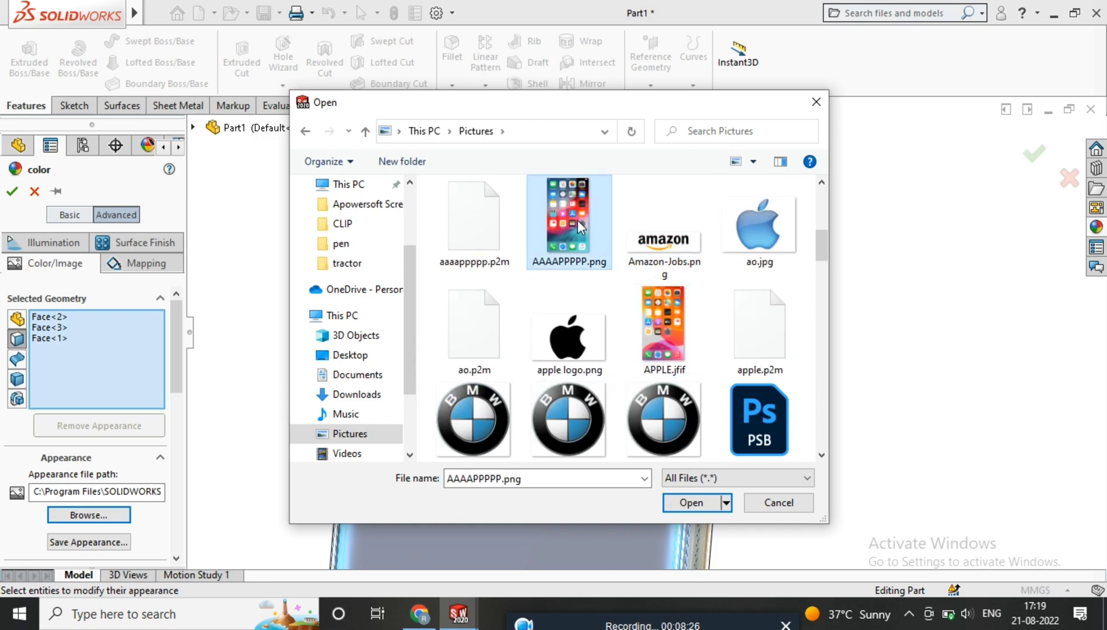
click(702, 510)
key(Return)
click(593, 306)
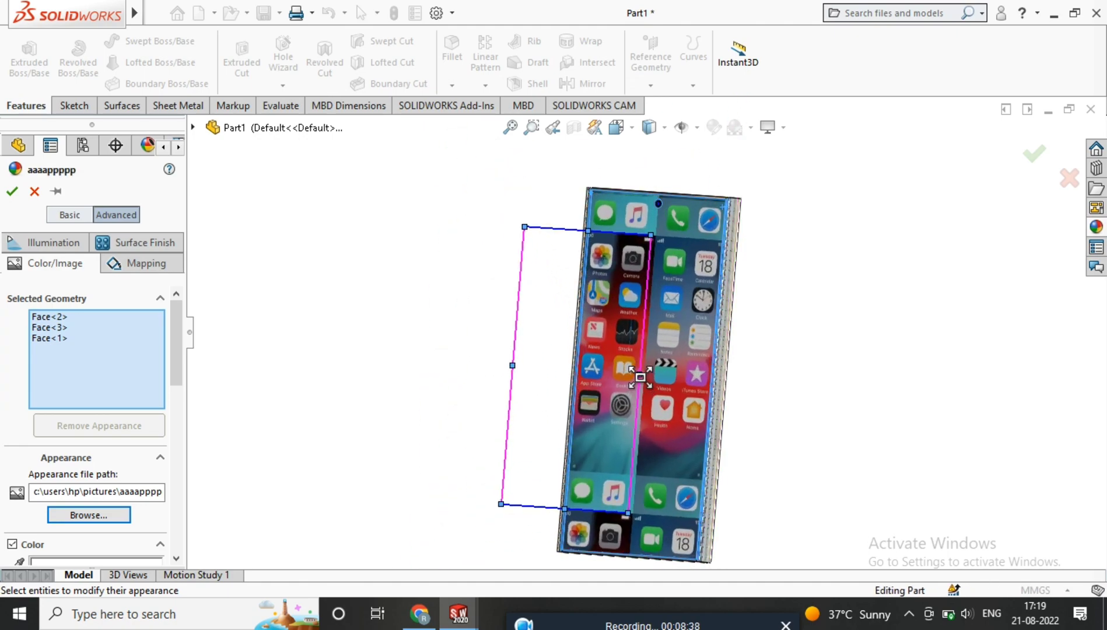
Resize the image mapping over the screen faces and accept the appearance.
drag(589, 245, 1059, 291)
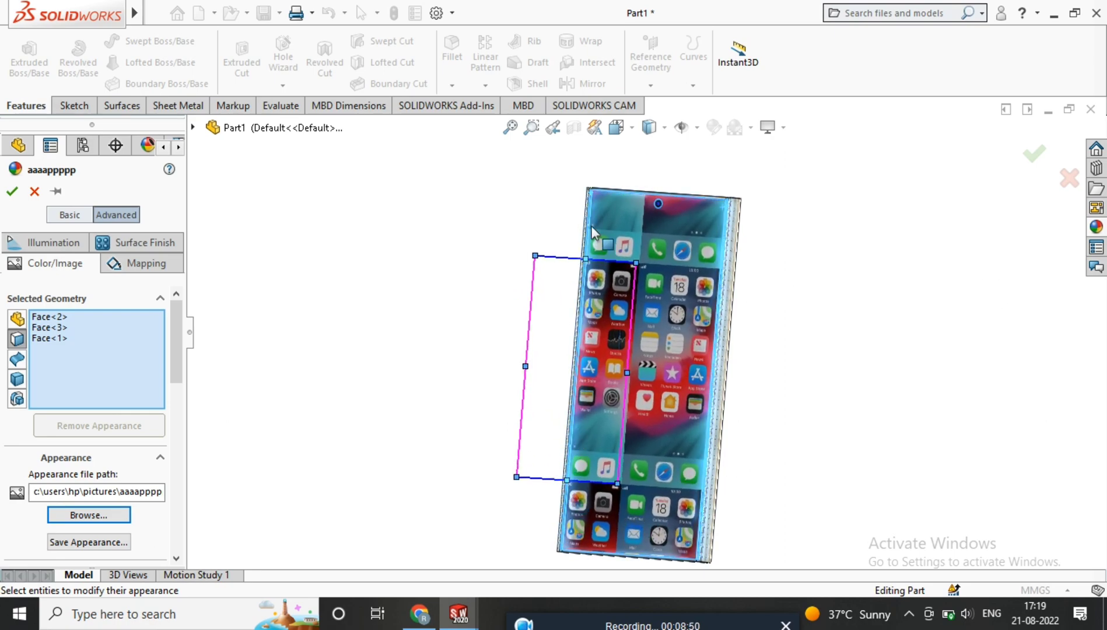
drag(588, 257, 587, 235)
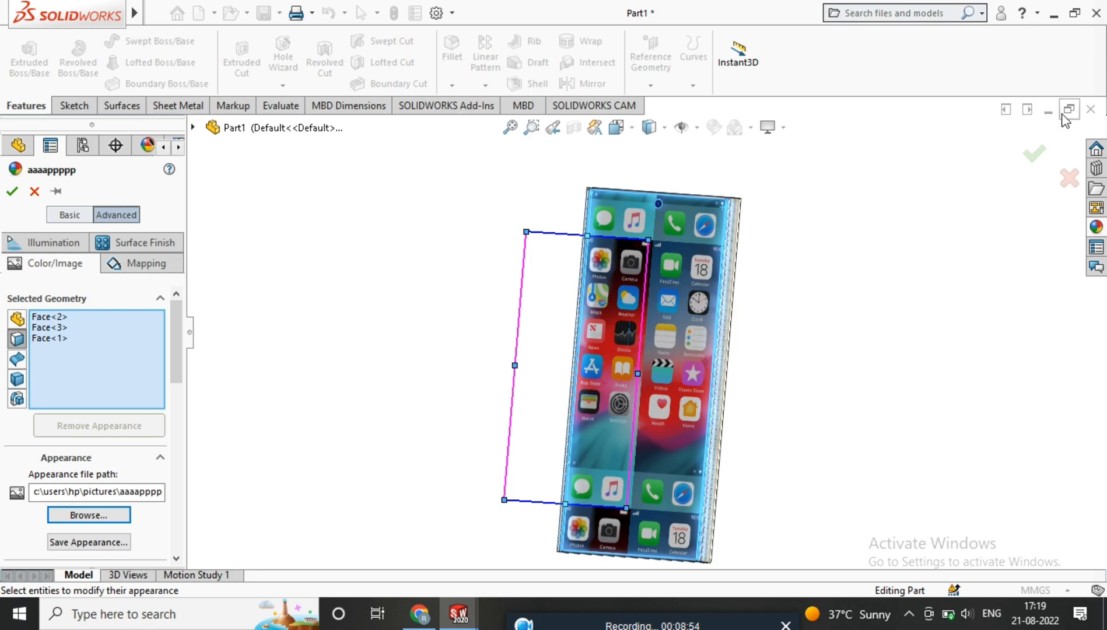
click(1035, 155)
Examine how the home-screen image sits on the phone's screen and along its curved edges.
scroll(781, 324, up, 3)
mouse_move(781, 324)
middle_down()
mouse_move(852, 363)
mouse_move(776, 326)
middle_up()
scroll(644, 277, down, 3)
middle_drag(645, 276, 819, 362)
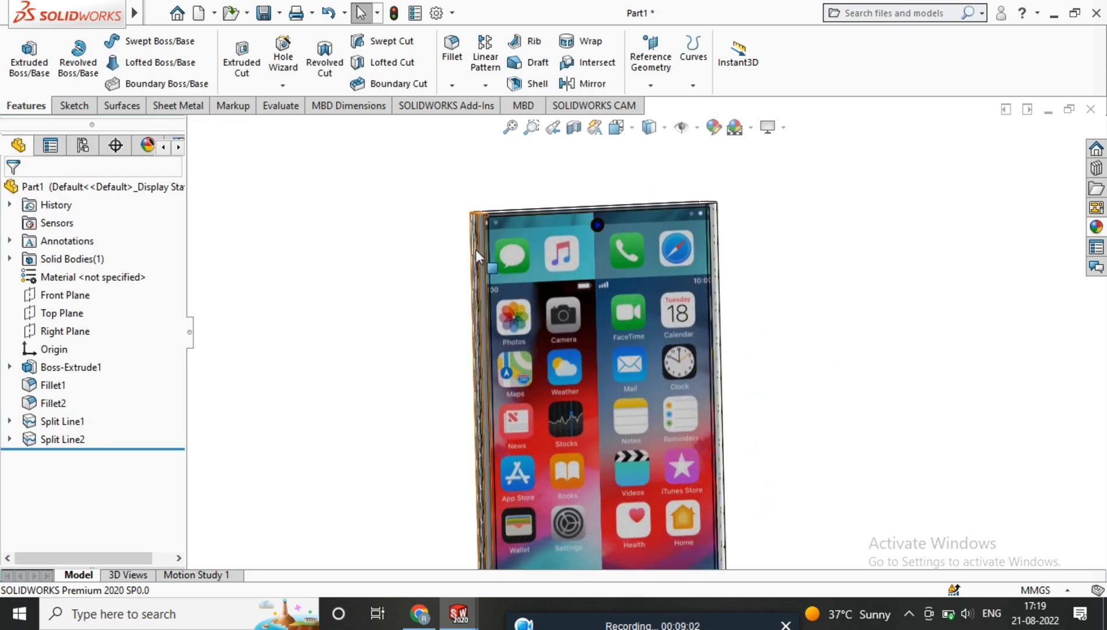
scroll(476, 242, down, 8)
middle_drag(617, 337, 621, 304)
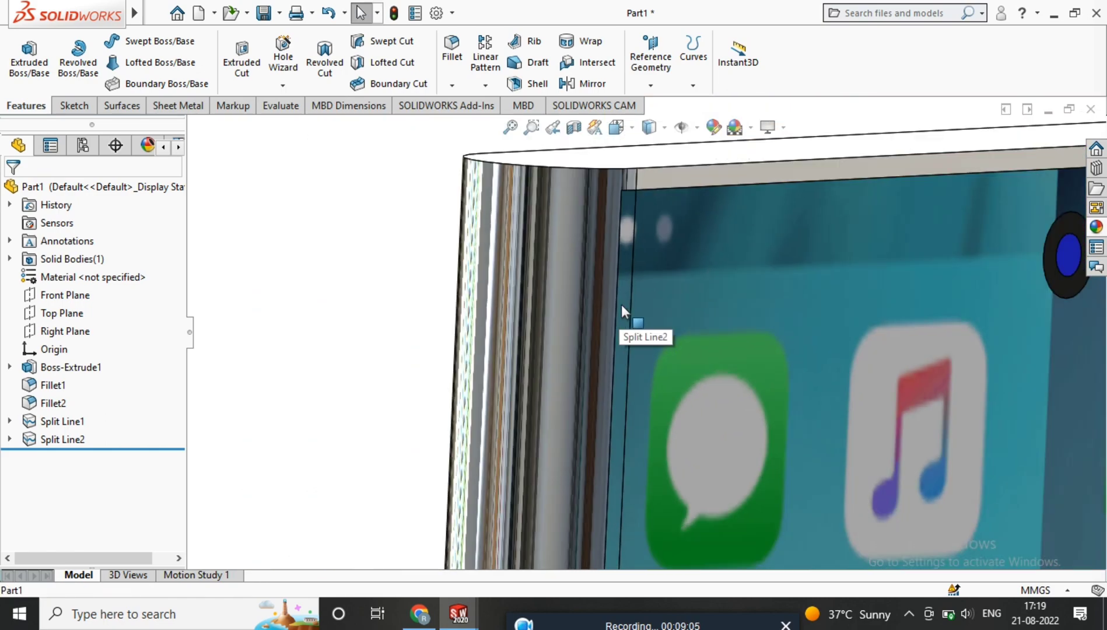
scroll(662, 344, up, 6)
middle_drag(878, 372, 793, 377)
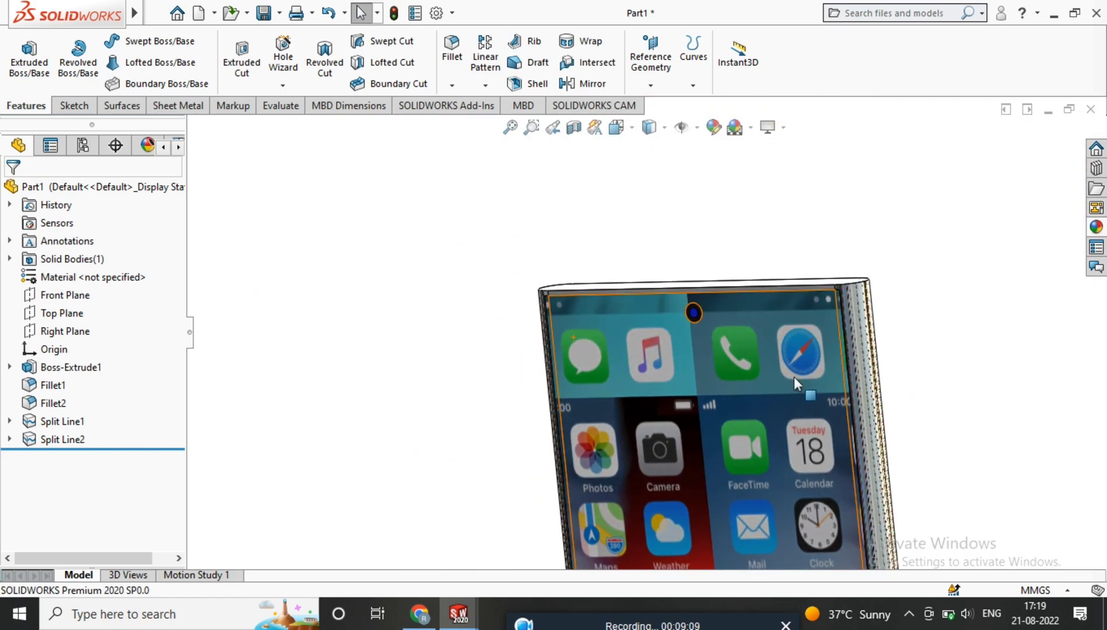
Colour the phone's flat back face white from the standard colour palette.
scroll(793, 378, up, 3)
middle_drag(884, 370, 766, 427)
click(766, 420)
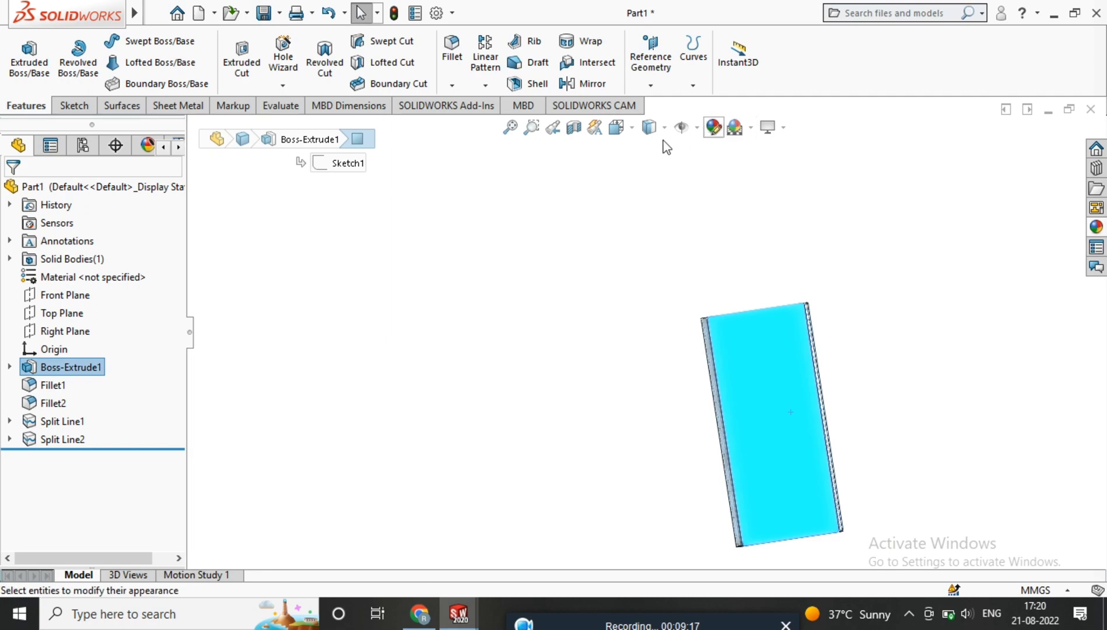
click(79, 214)
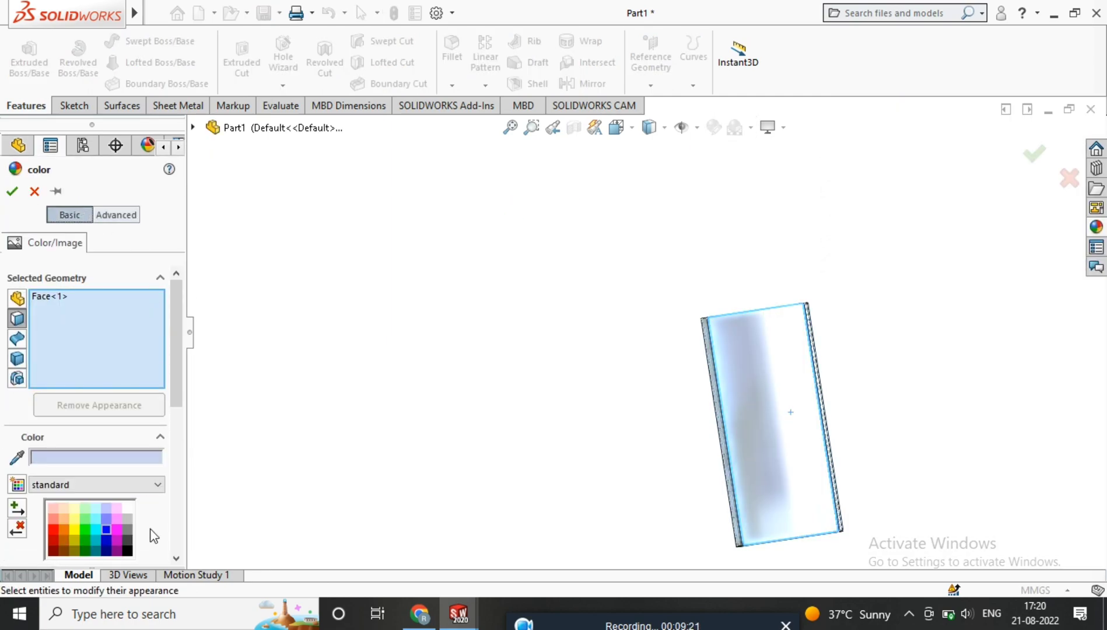
click(127, 508)
click(12, 191)
middle_drag(664, 324, 861, 539)
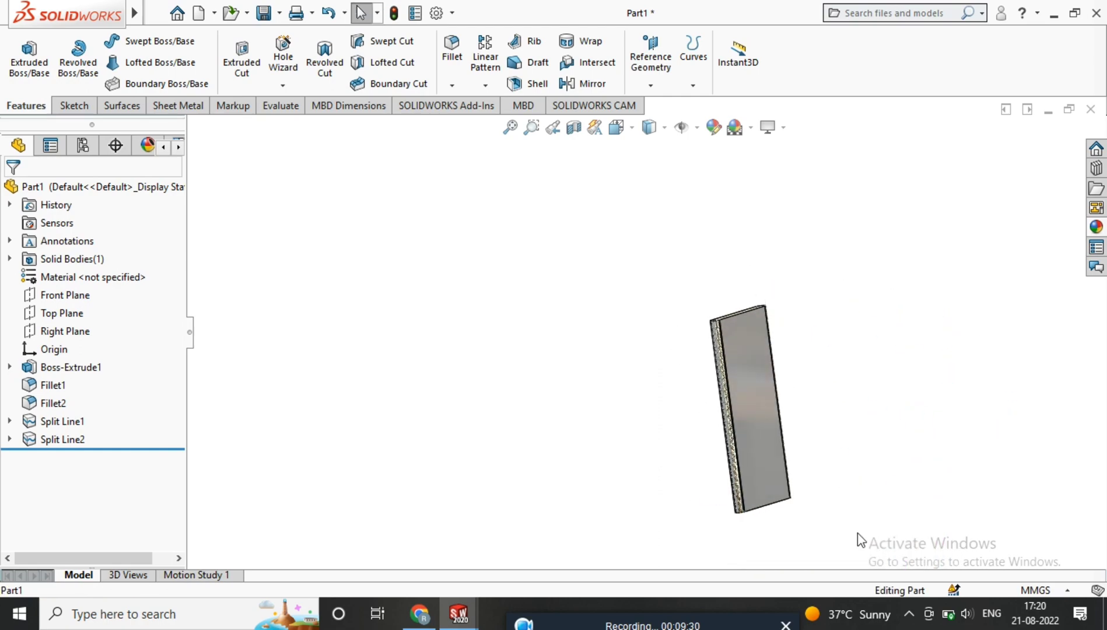
middle_drag(752, 466, 702, 478)
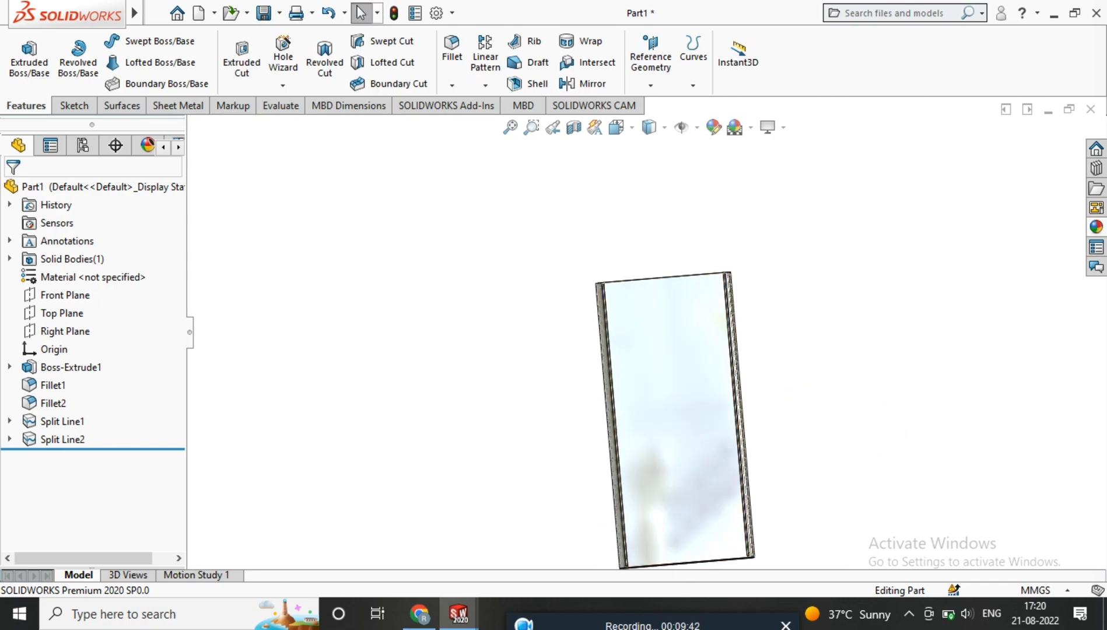
mouse_move(682, 606)
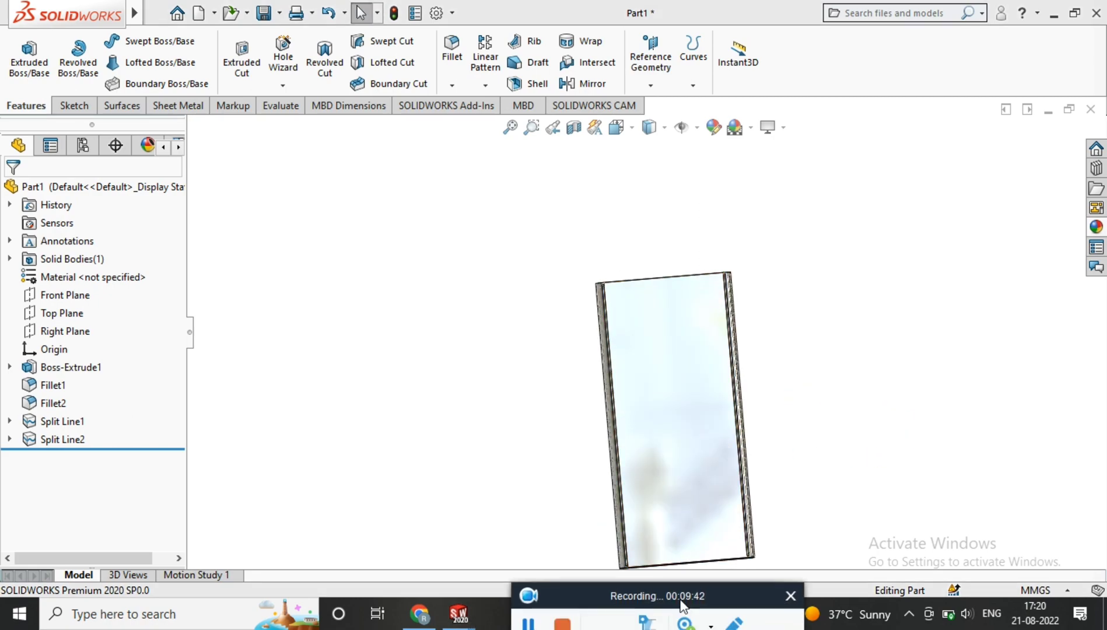
click(570, 625)
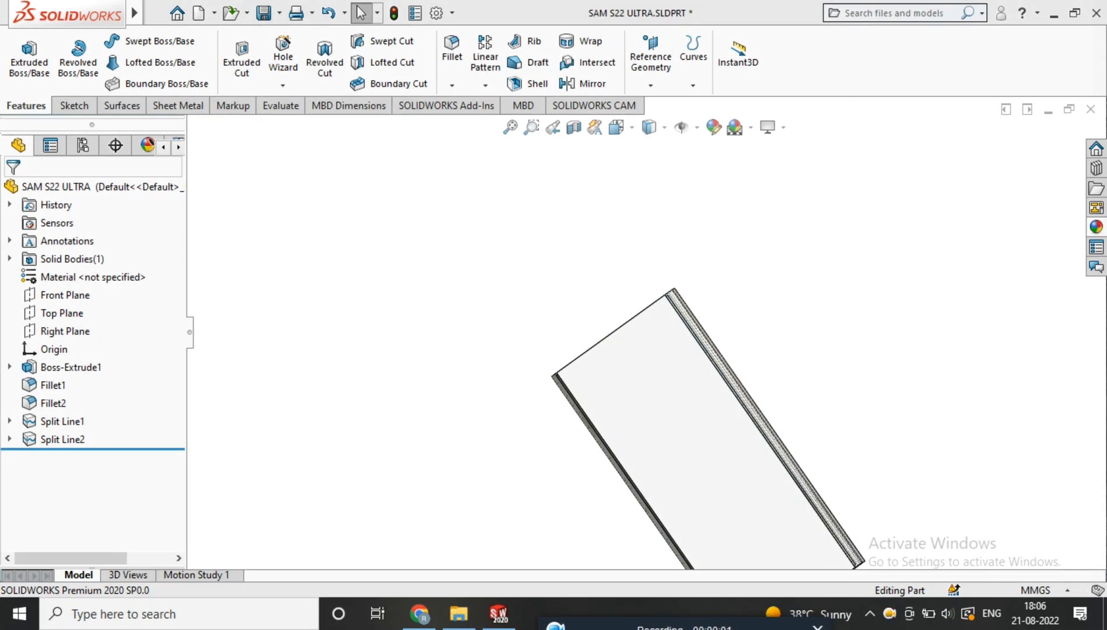
middle_drag(753, 514, 635, 331)
scroll(635, 331, down, 2)
right_click(661, 327)
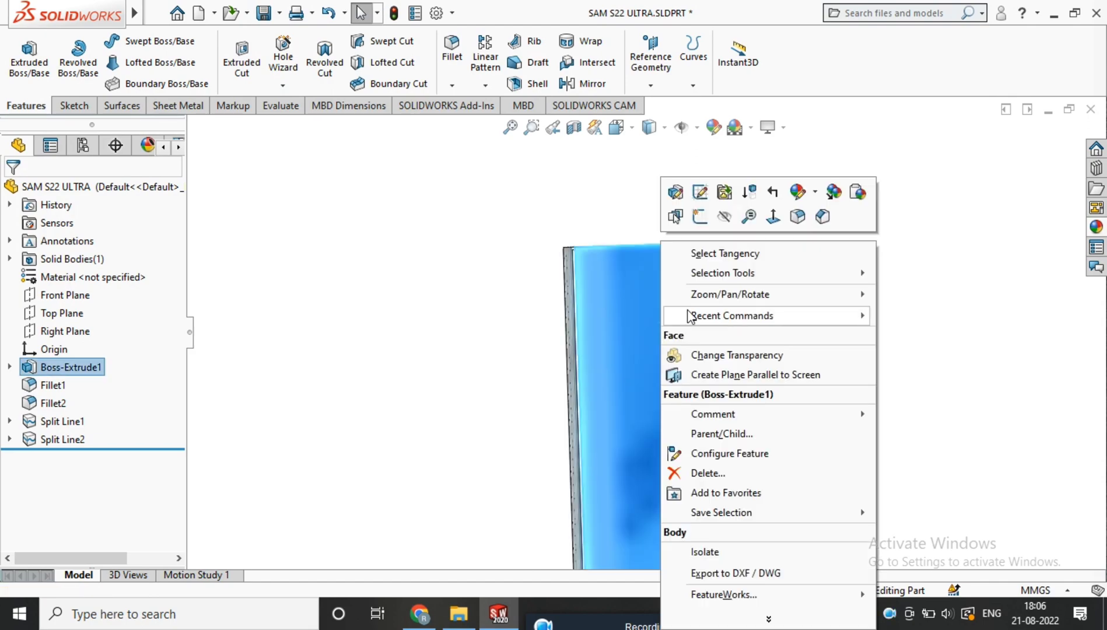
click(536, 308)
scroll(658, 336, up, 2)
scroll(658, 336, down, 3)
scroll(658, 340, up, 3)
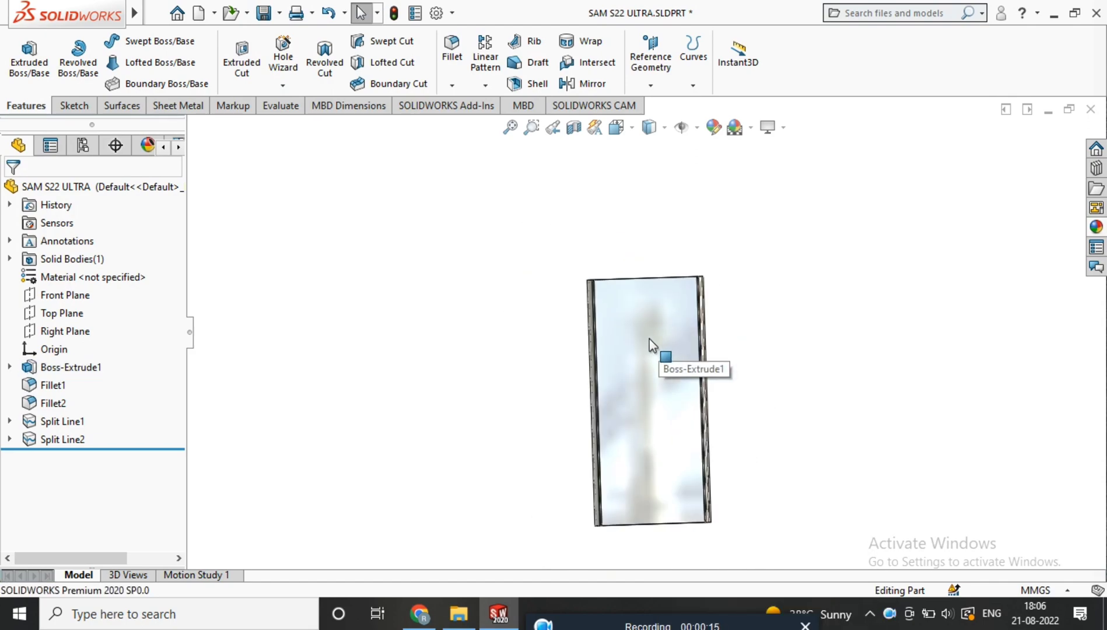
middle_drag(652, 385, 642, 425)
Start a new sketch on the phone's flat back face.
right_click(643, 403)
click(744, 217)
right_click(616, 286)
click(709, 217)
middle_drag(758, 296, 612, 325)
scroll(612, 325, up, 3)
middle_drag(550, 308, 420, 357)
click(647, 328)
click(783, 290)
right_click(665, 247)
click(707, 213)
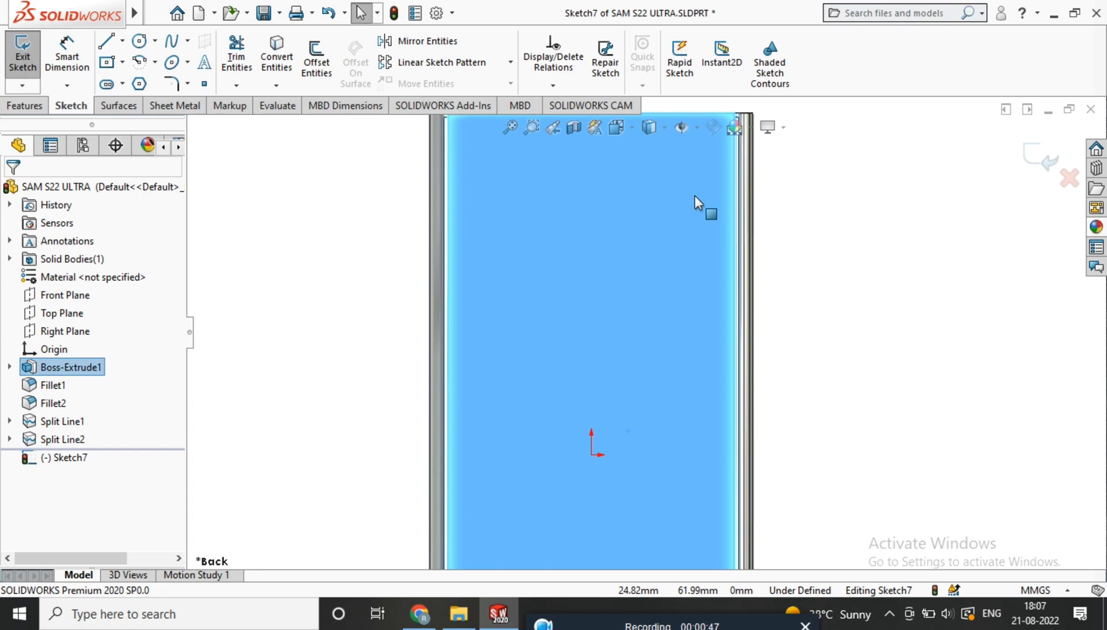
Sketch three circles in a vertical column near the back face's upper-left corner, the lowest about 15 mm in diameter.
click(141, 43)
click(566, 238)
click(573, 254)
click(566, 295)
click(574, 313)
click(565, 364)
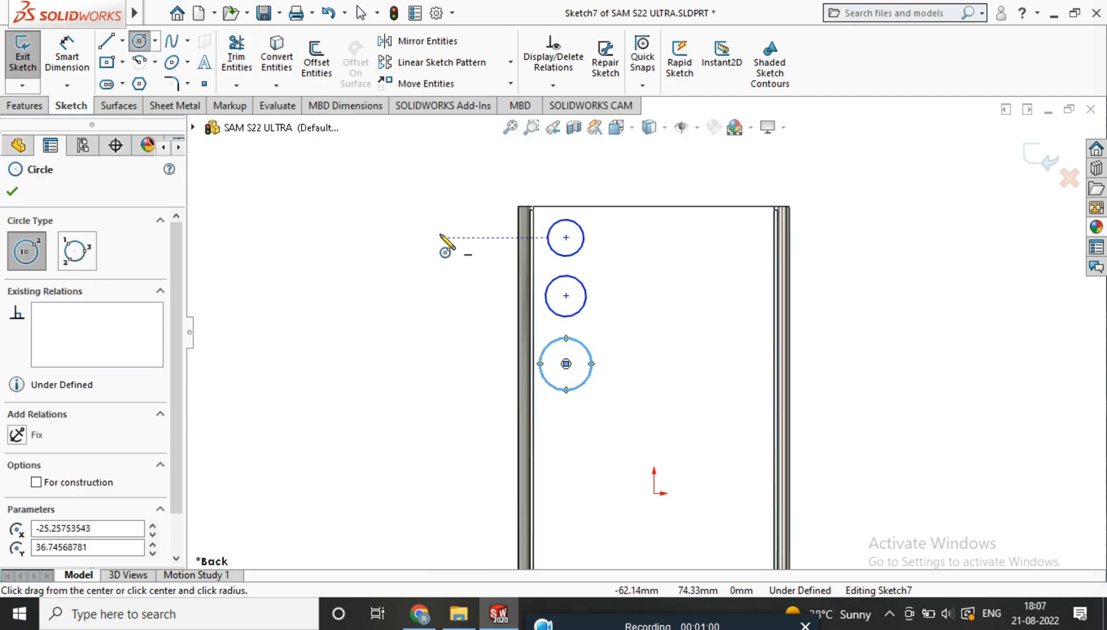
key(Escape)
Make the three camera circles equal in size and dimension the top circle's diameter.
drag(613, 227, 537, 400)
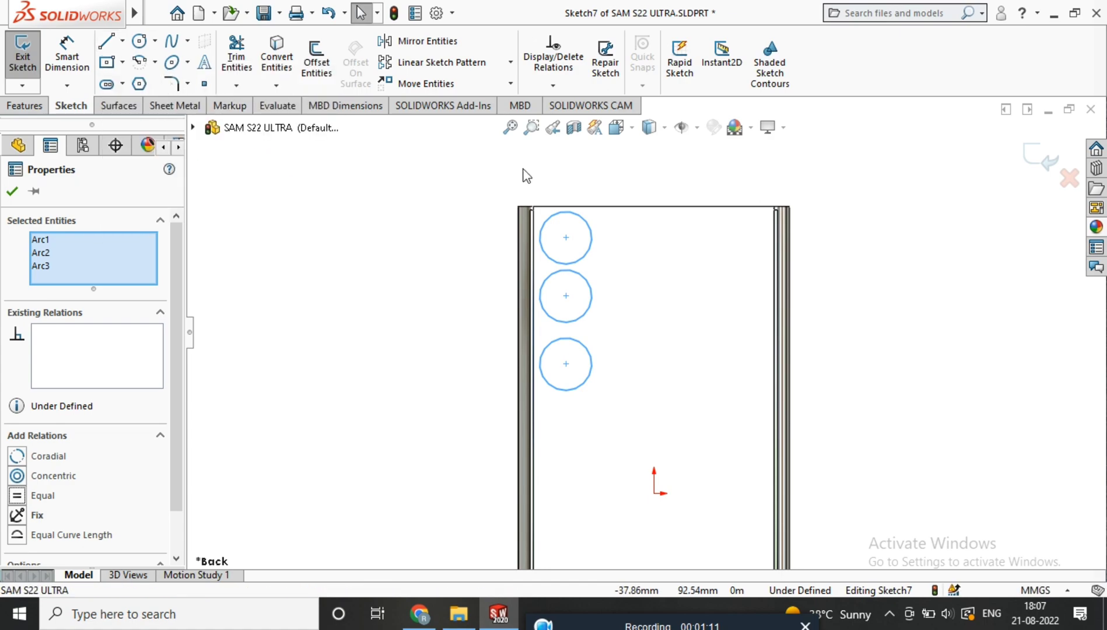
click(67, 52)
click(67, 52)
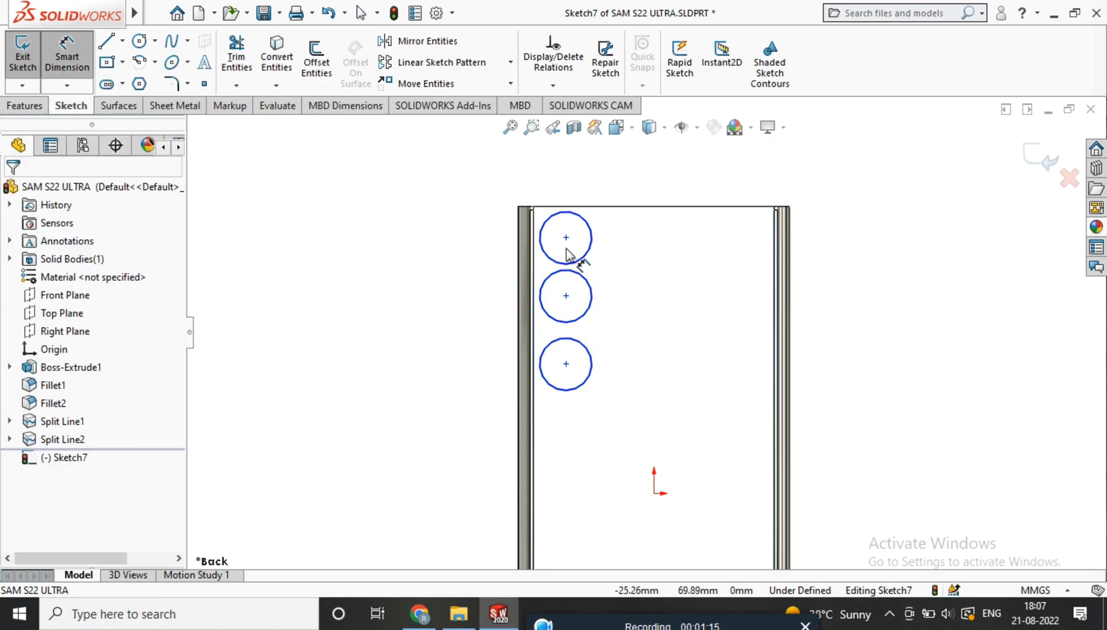
click(417, 186)
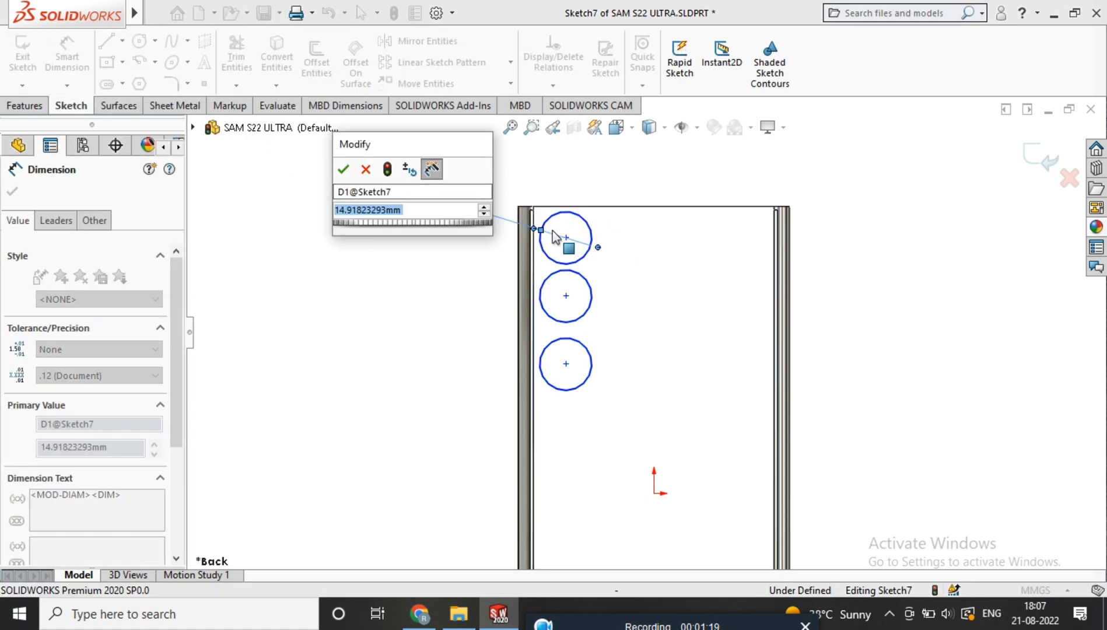
key(Return)
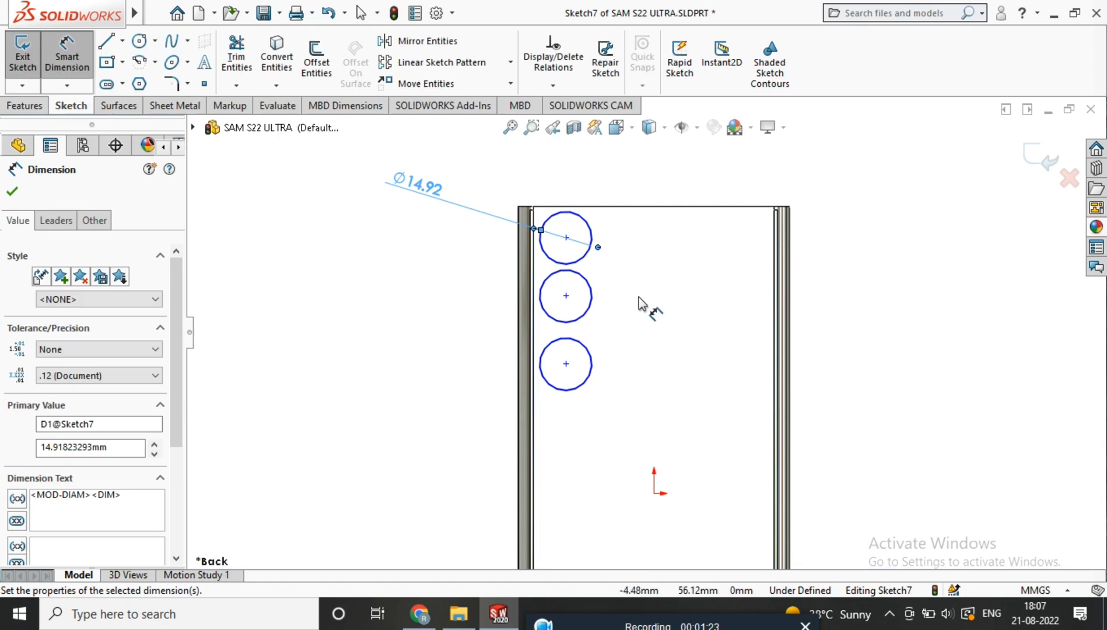
Dimension the top camera circle's centre 10 mm below the phone's top edge.
click(586, 233)
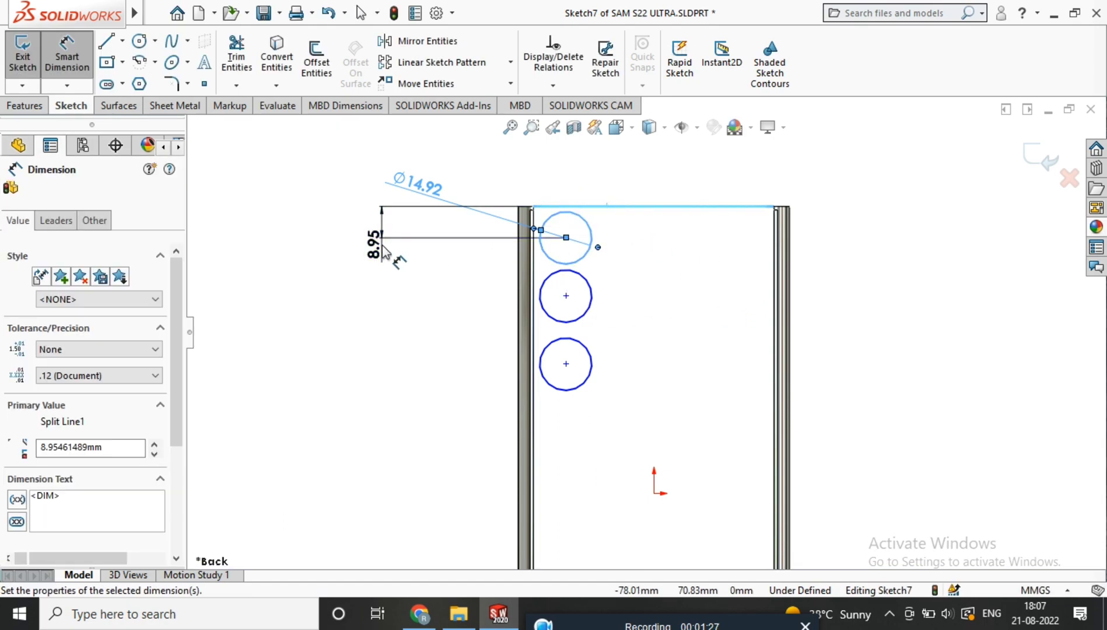
click(384, 245)
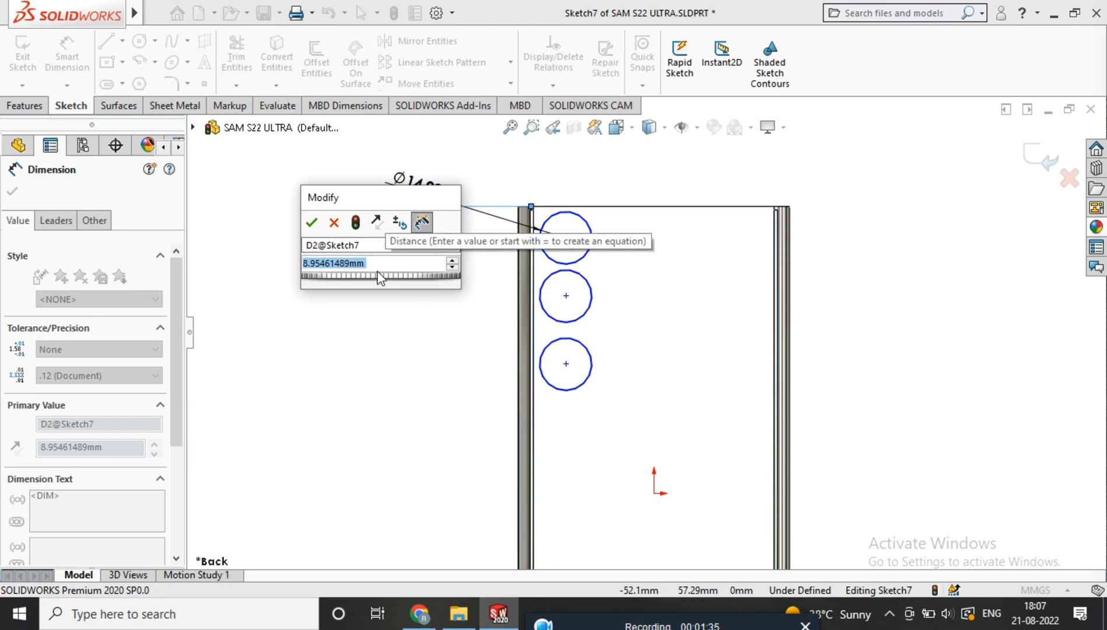
text(10)
key(Return)
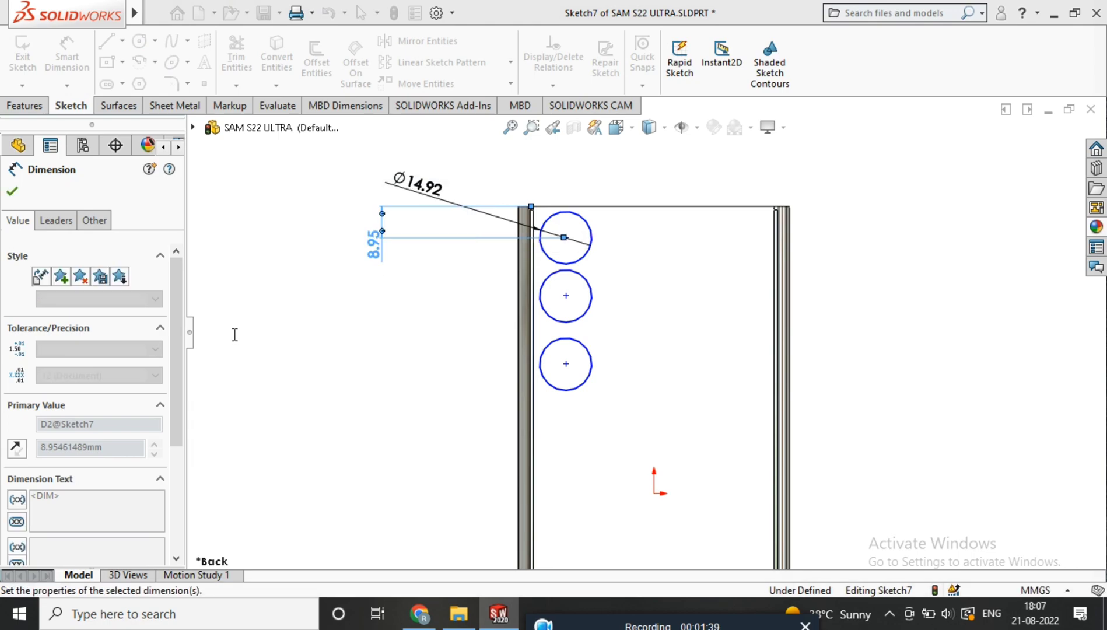
Dimension the vertical spacing between the top and middle camera circles as 15 mm.
click(583, 258)
click(588, 291)
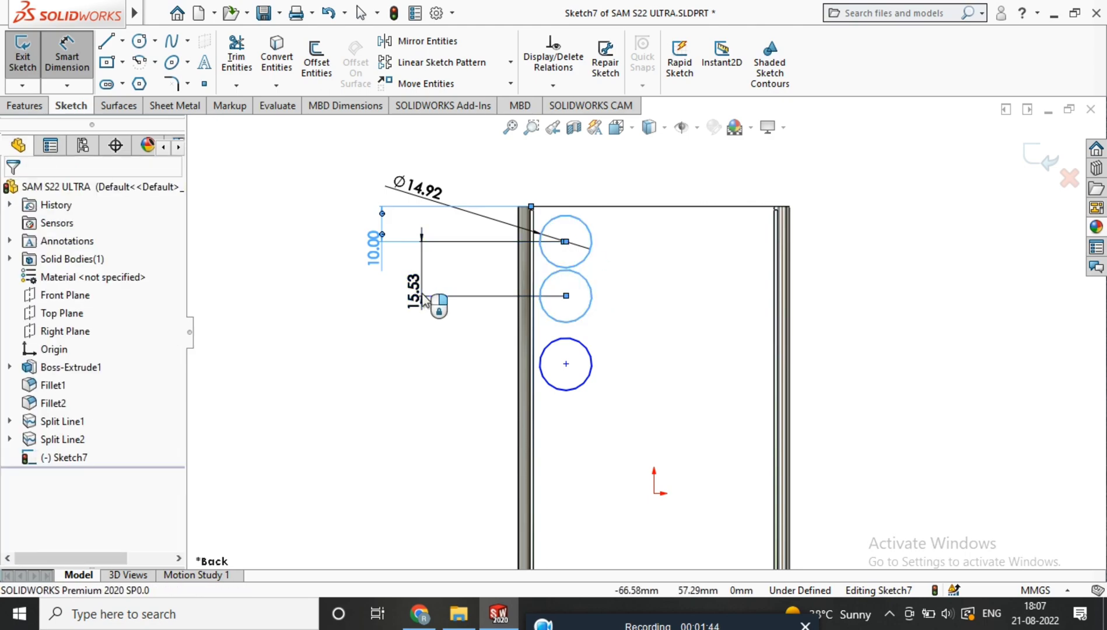
click(424, 301)
text(15)
key(Return)
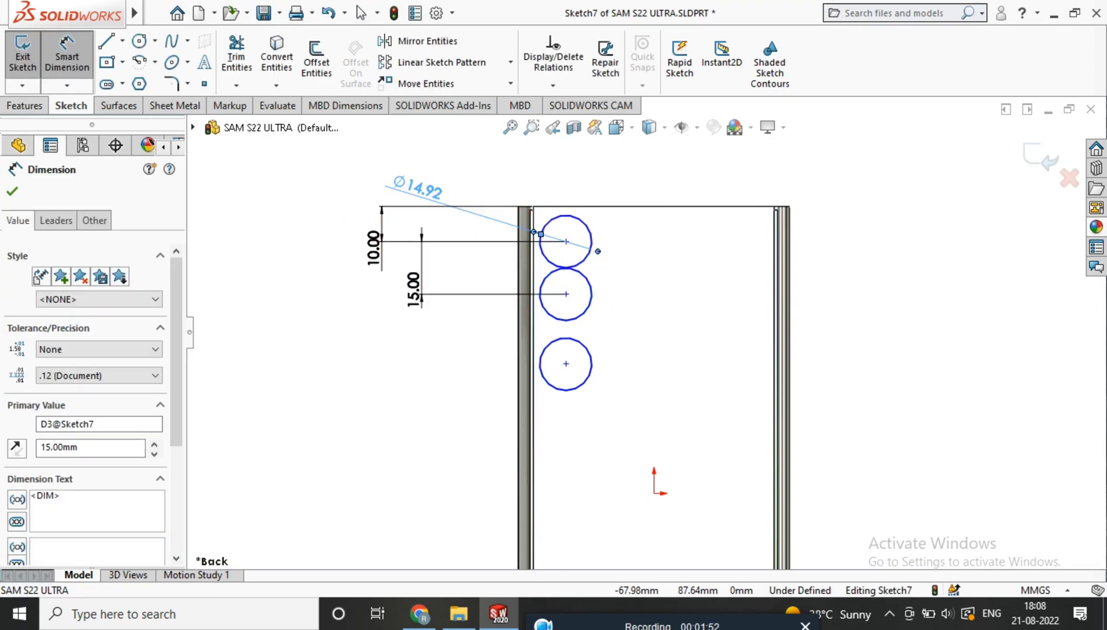
Set the diameter of the equal camera circles to 10 mm.
click(418, 191)
text(10)
key(Return)
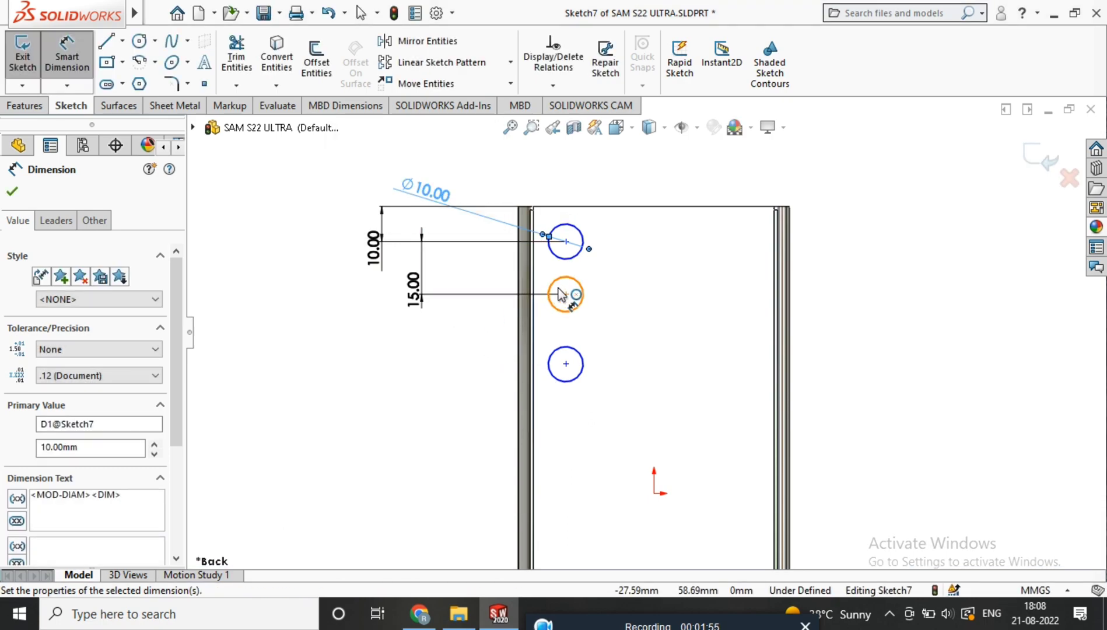
Dimension the vertical spacing between the middle and lowest camera circles as 15 mm.
click(569, 347)
click(567, 311)
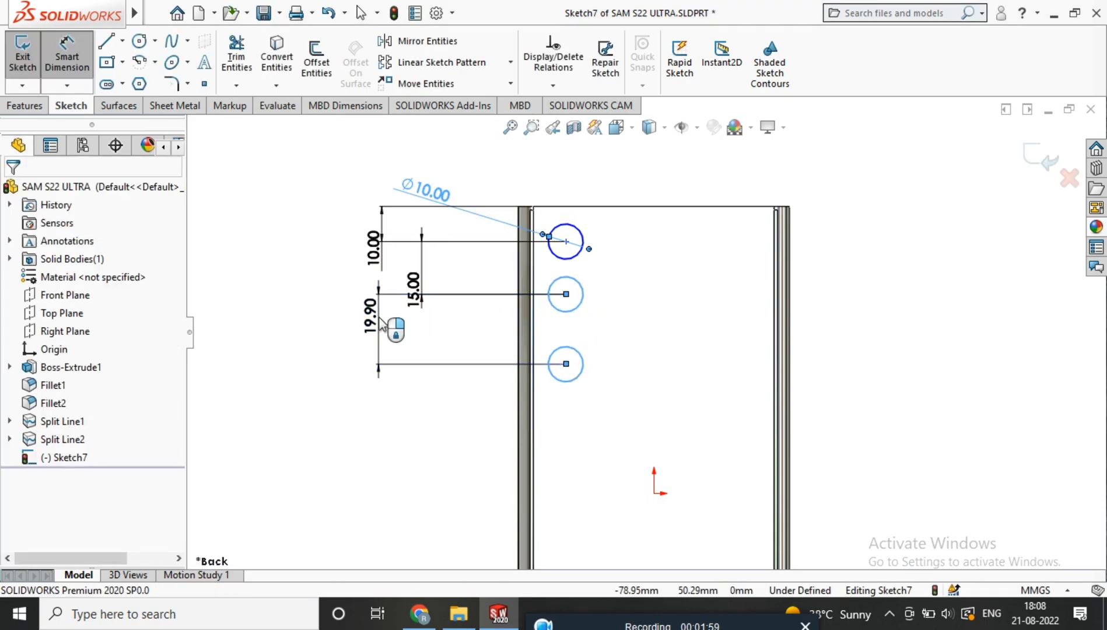
click(381, 324)
text(15)
key(Return)
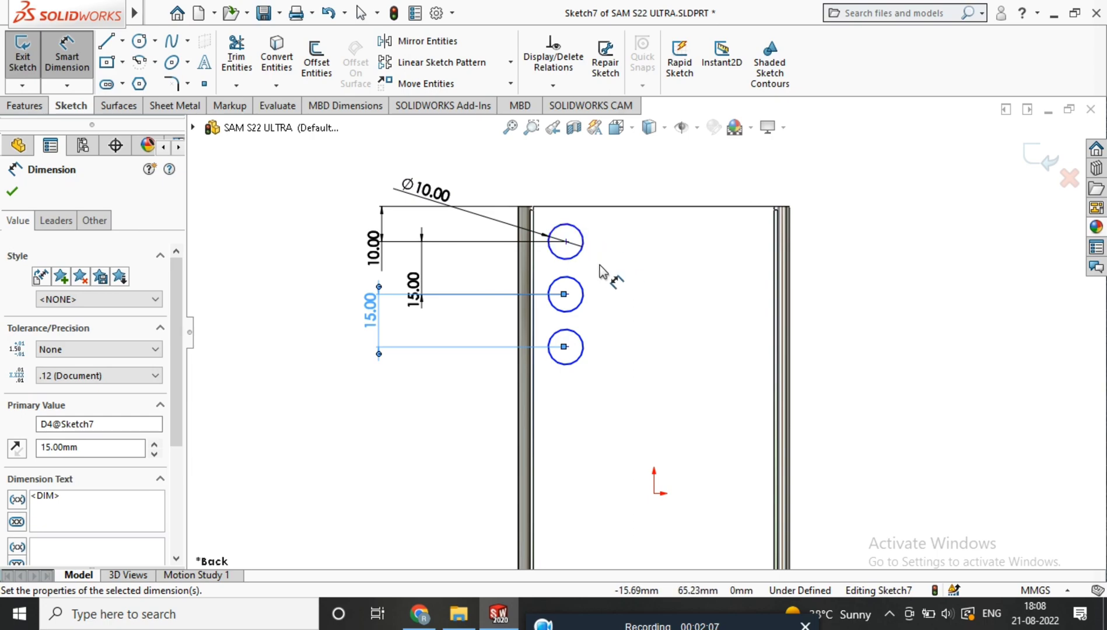
Sketch a smaller concentric circle inside each of the three camera circles, the middle one about 5 mm in diameter.
click(138, 42)
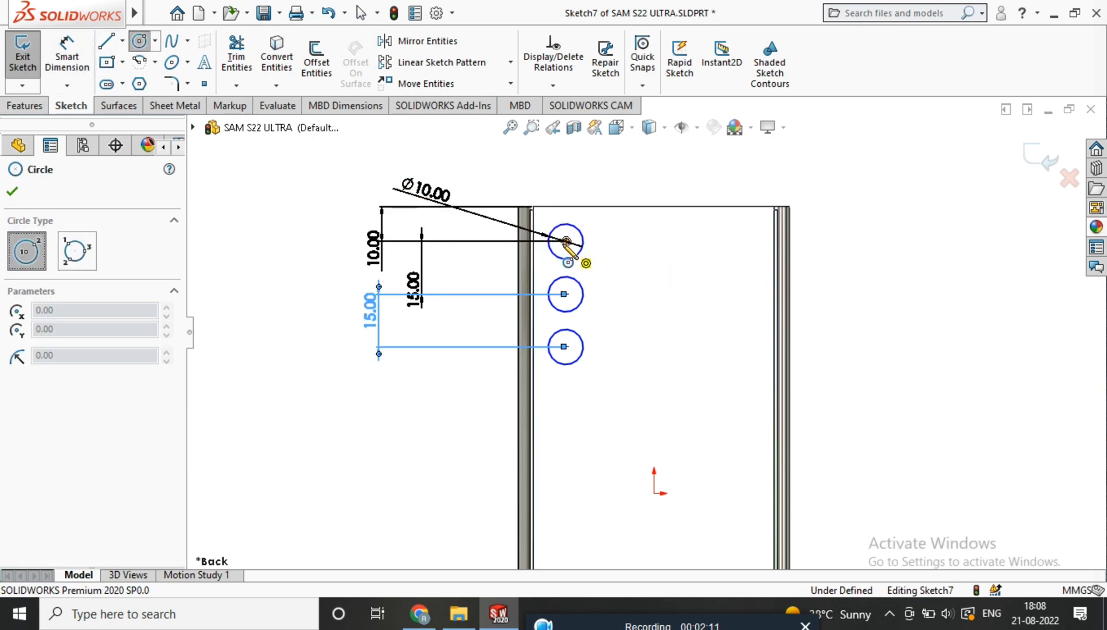
click(565, 241)
click(565, 294)
click(571, 300)
click(566, 346)
click(569, 351)
scroll(563, 284, down, 4)
key(Escape)
Apply an Equal relation to the three inner camera circles.
click(574, 216)
ctrl+click(586, 298)
ctrl+click(579, 411)
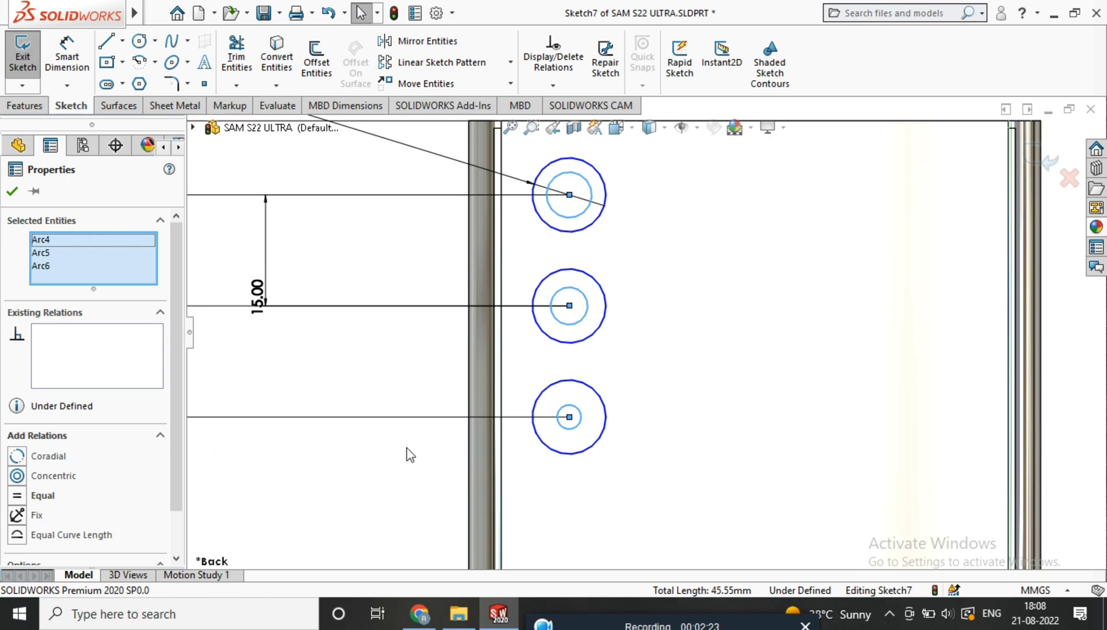
click(23, 497)
Dimension the top inner circle's diameter as 3 mm.
click(88, 51)
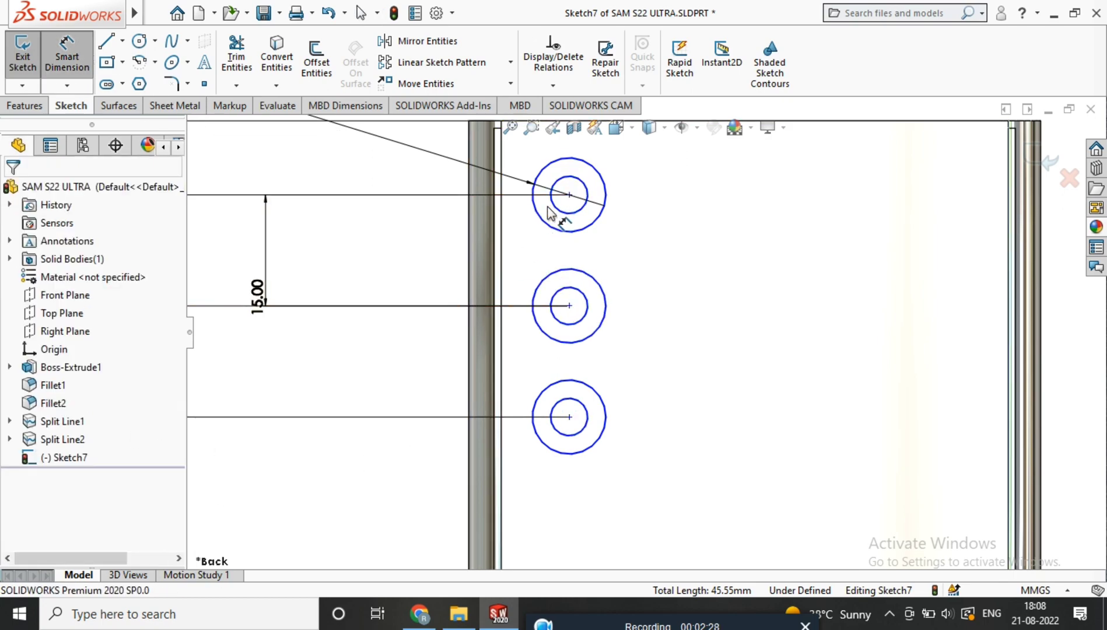
click(554, 205)
scroll(489, 290, up, 4)
click(626, 173)
text(3)
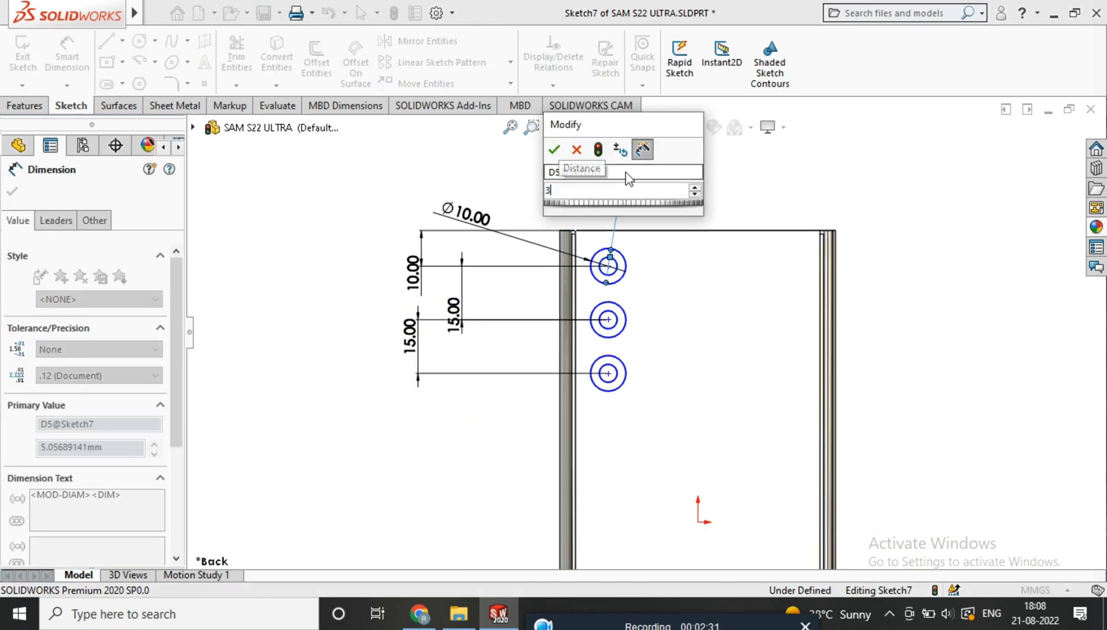
key(Return)
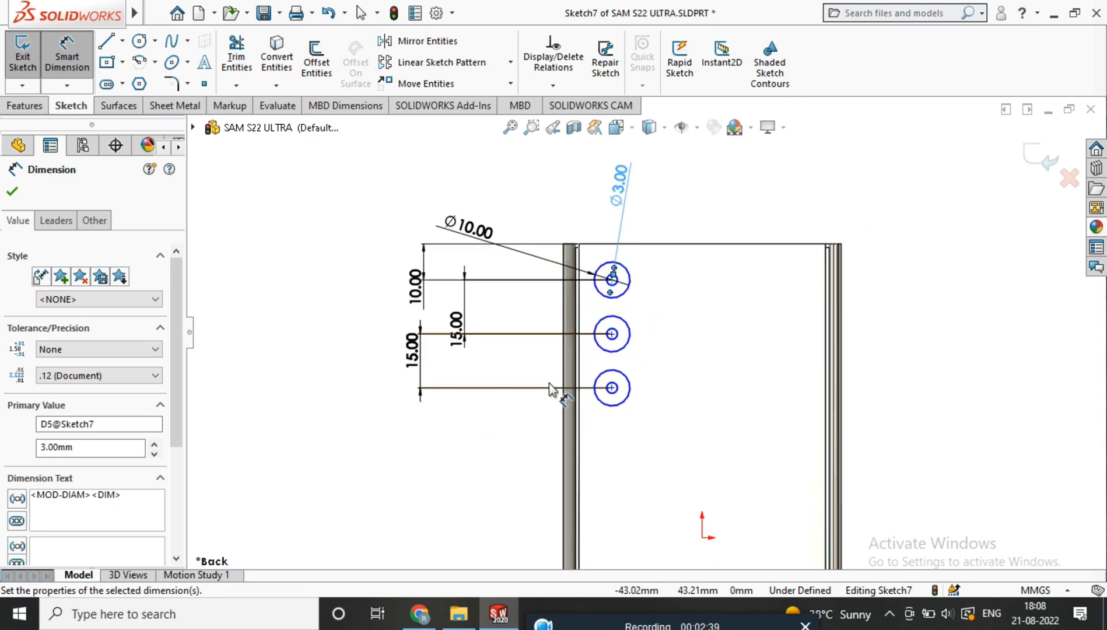
Sketch two small circles about 10 mm to the right of the top and middle camera circles, the lower about 5 mm in diameter.
click(646, 280)
click(654, 285)
scroll(660, 294, down, 1)
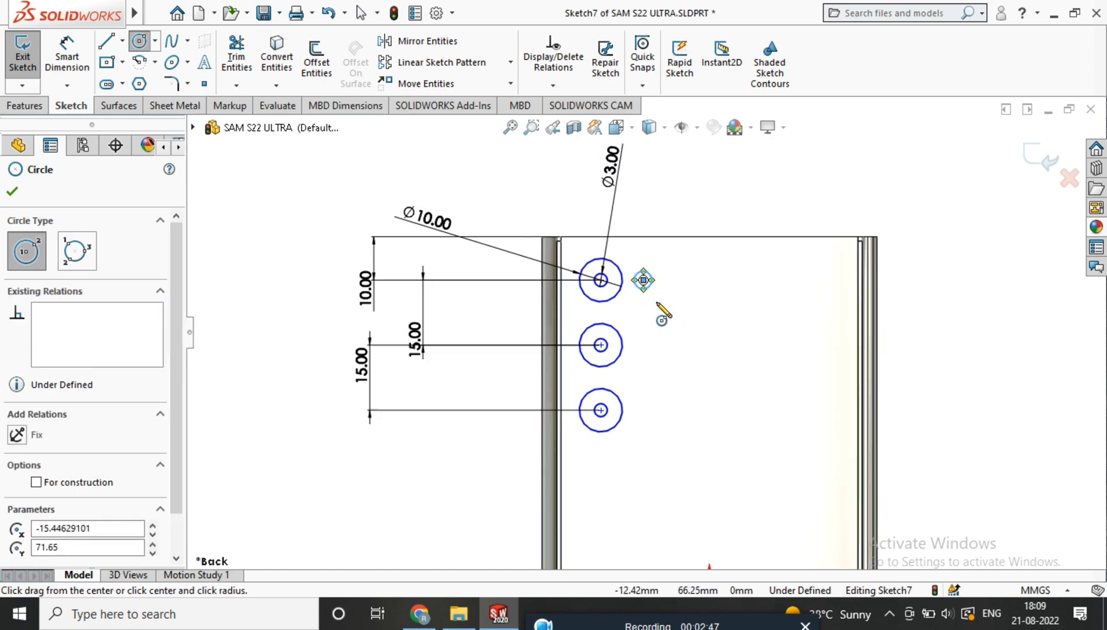
click(643, 344)
click(652, 348)
Dimension the upper small circle's diameter as 5 mm and the lower small circle's diameter as 6 mm.
click(66, 55)
click(651, 282)
click(694, 172)
text(5)
key(Return)
click(636, 334)
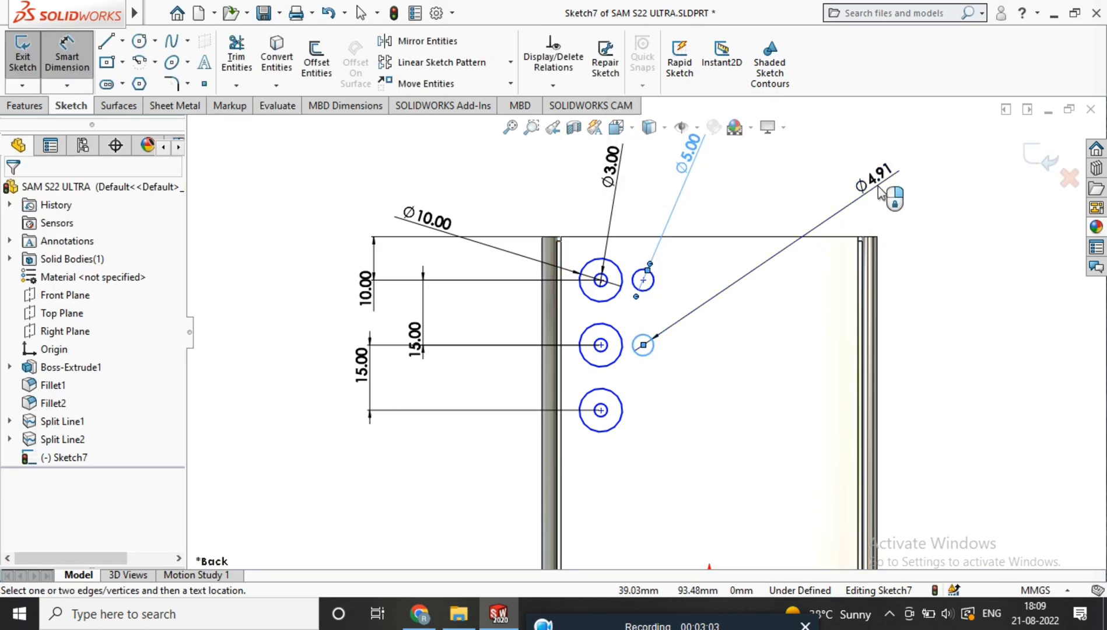
click(878, 176)
text(6)
key(Return)
scroll(657, 356, down, 3)
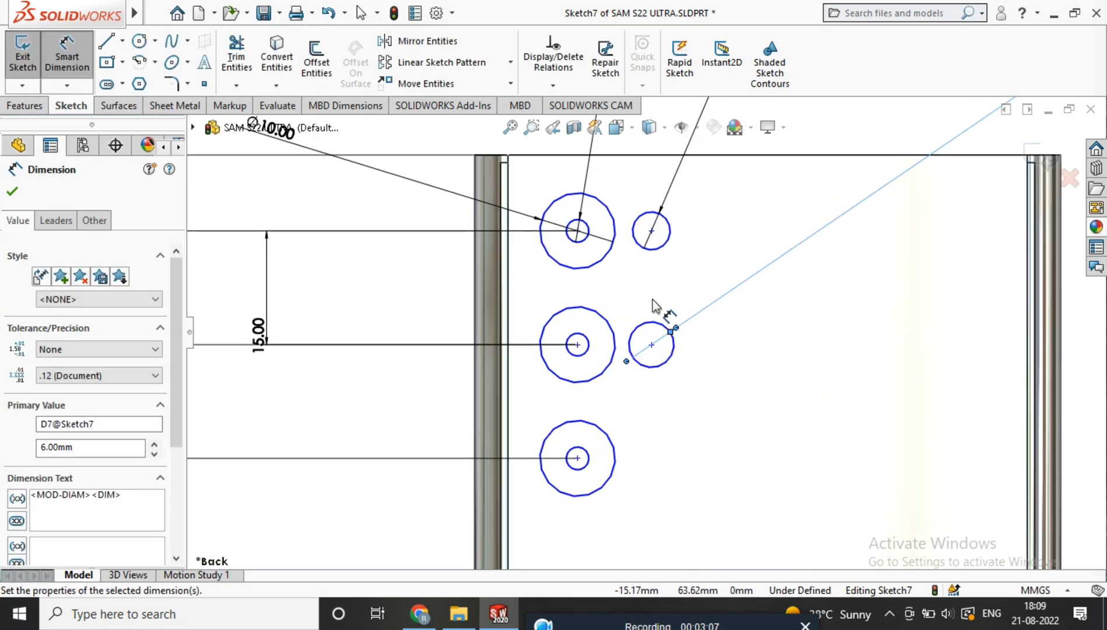
Dimension each small circle's centre 10 mm horizontally from its neighbouring camera circle's centre and exit the sketch.
scroll(655, 292, up, 4)
click(613, 282)
click(647, 283)
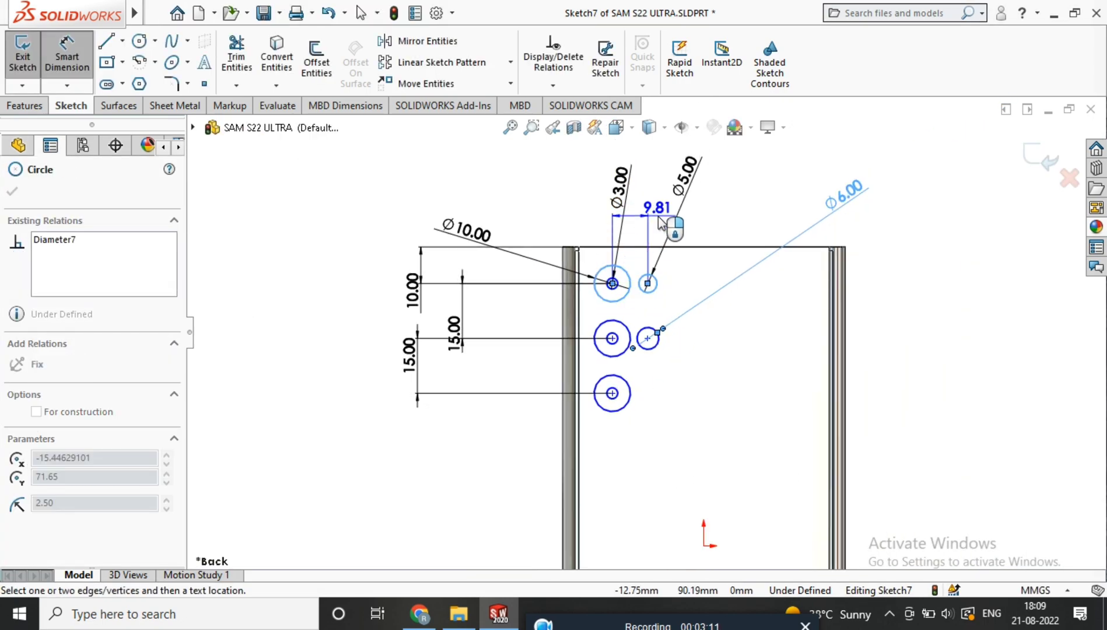
click(656, 215)
text(10)
key(Return)
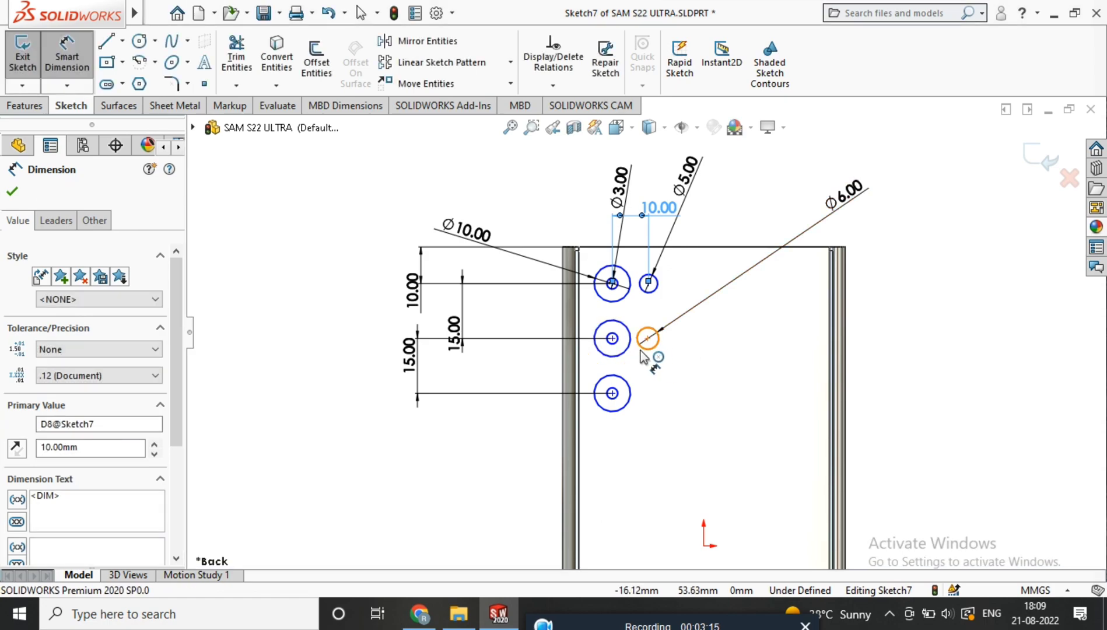
click(647, 338)
click(611, 338)
click(662, 455)
text(10)
key(Return)
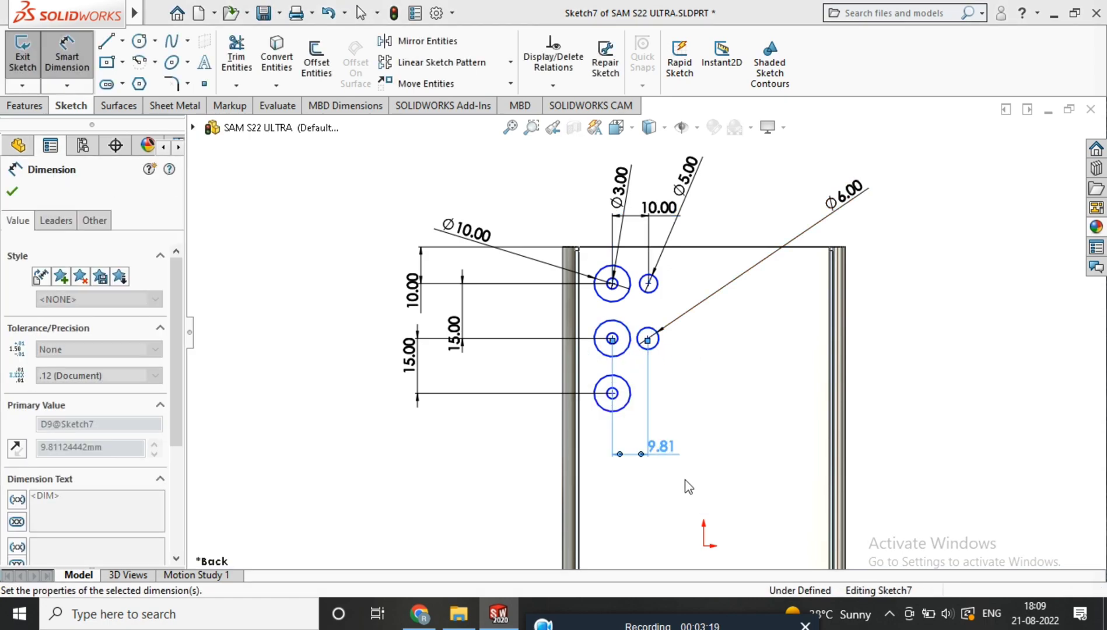
click(1041, 170)
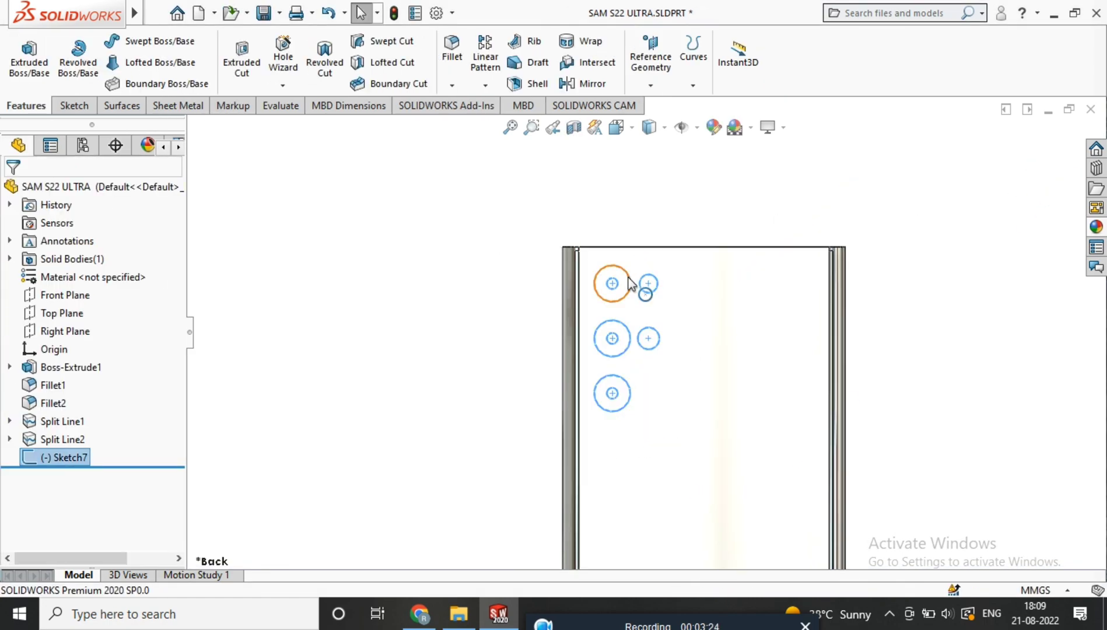
scroll(638, 284, down, 3)
click(29, 58)
scroll(669, 295, down, 2)
middle_drag(676, 309, 797, 298)
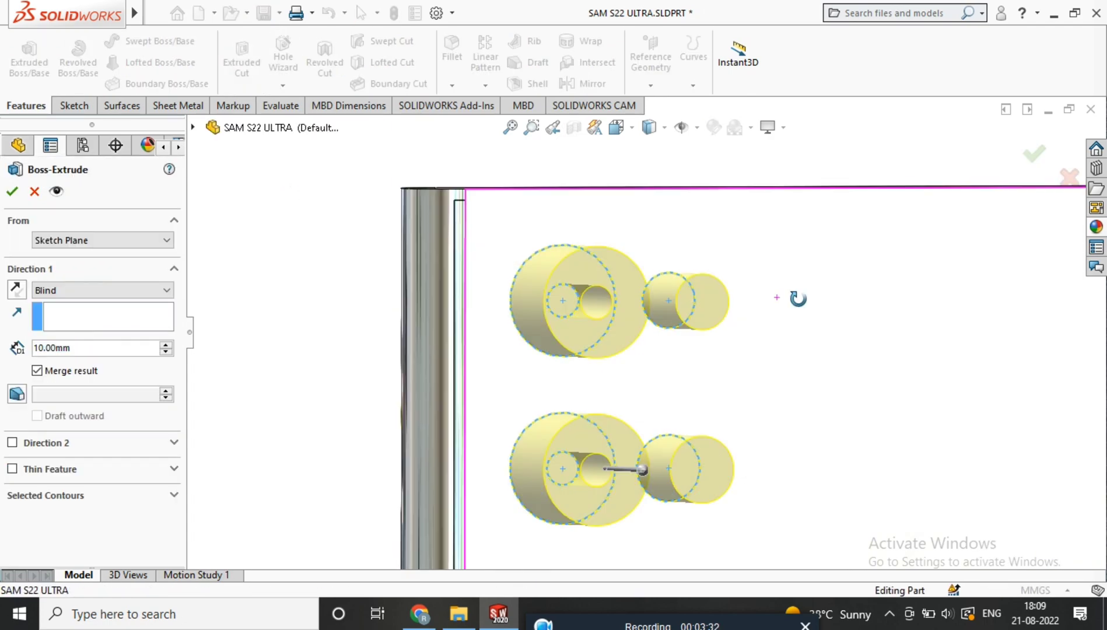
scroll(763, 337, up, 4)
middle_drag(764, 337, 759, 343)
scroll(688, 342, up, 3)
scroll(659, 373, down, 4)
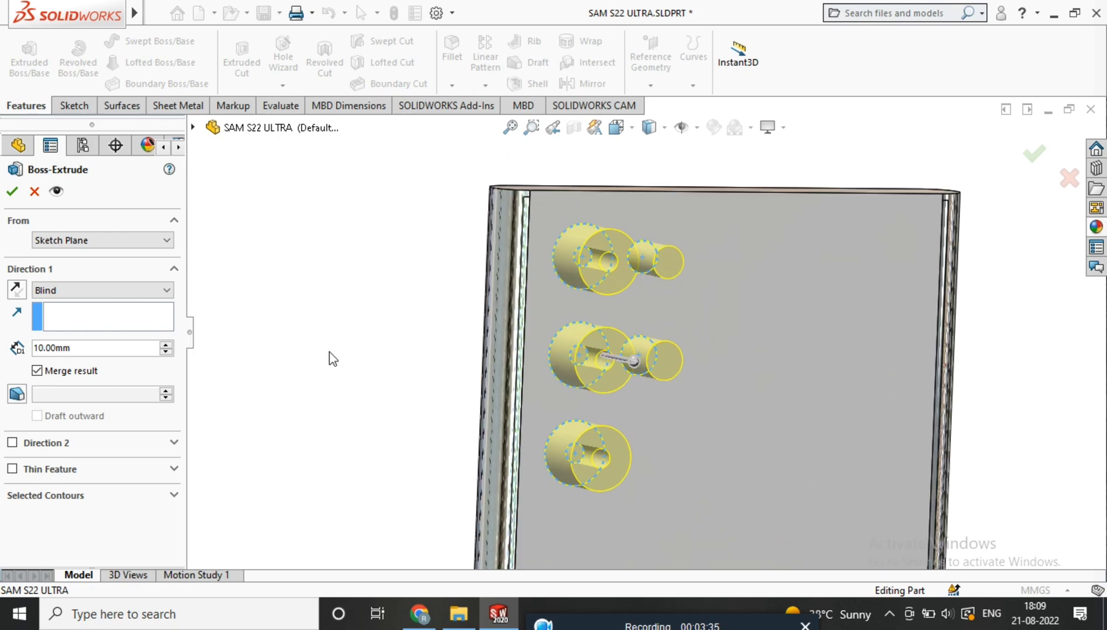
right_click(657, 361)
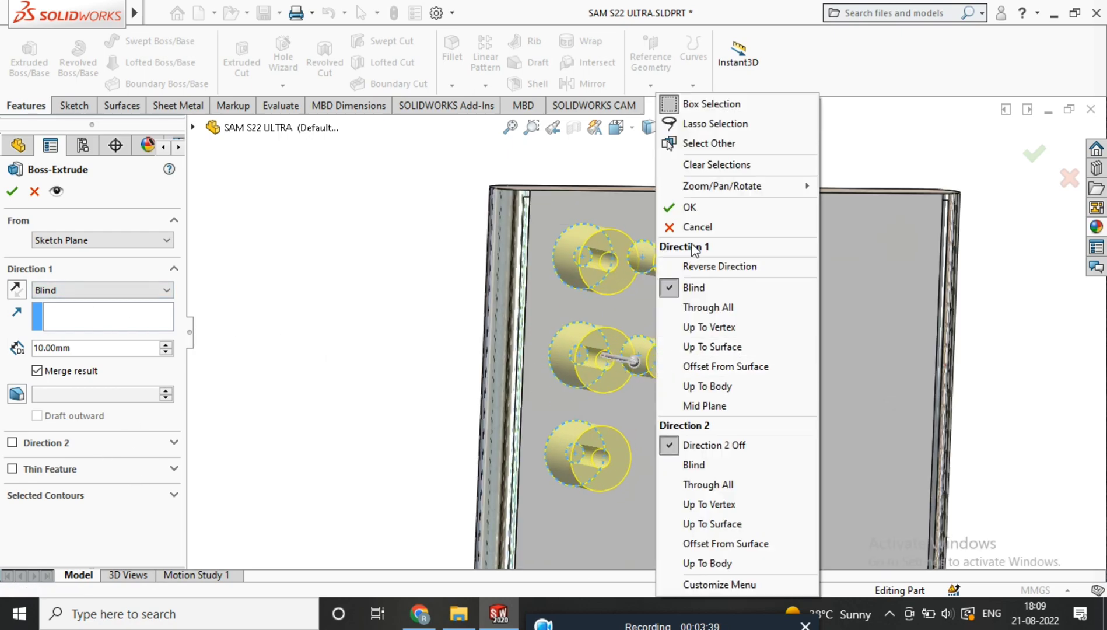
click(695, 227)
key(Escape)
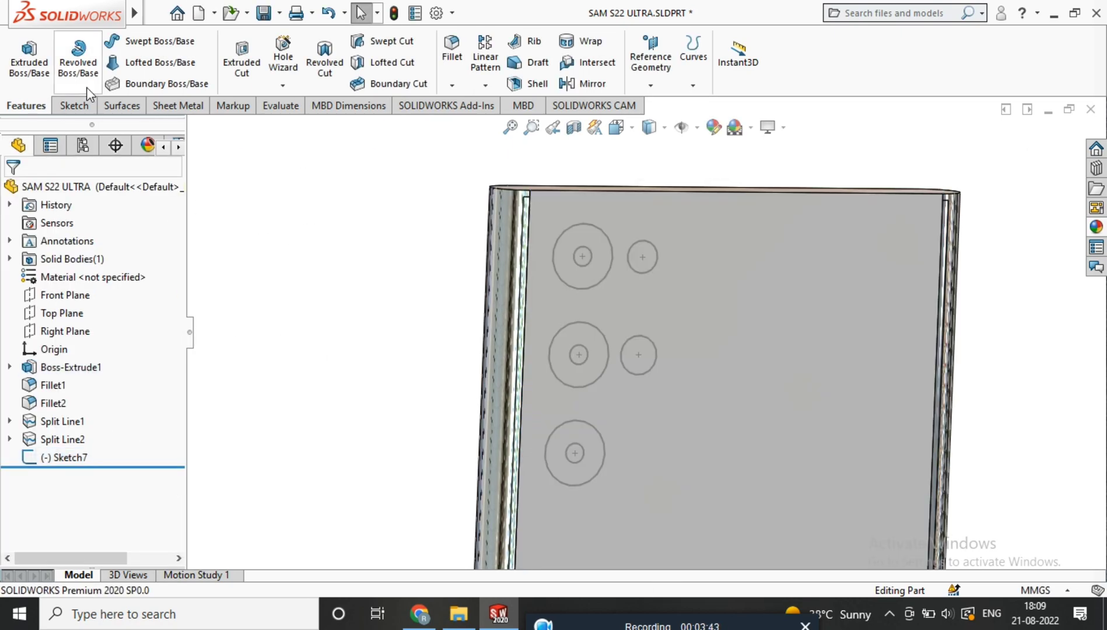
click(28, 61)
click(12, 191)
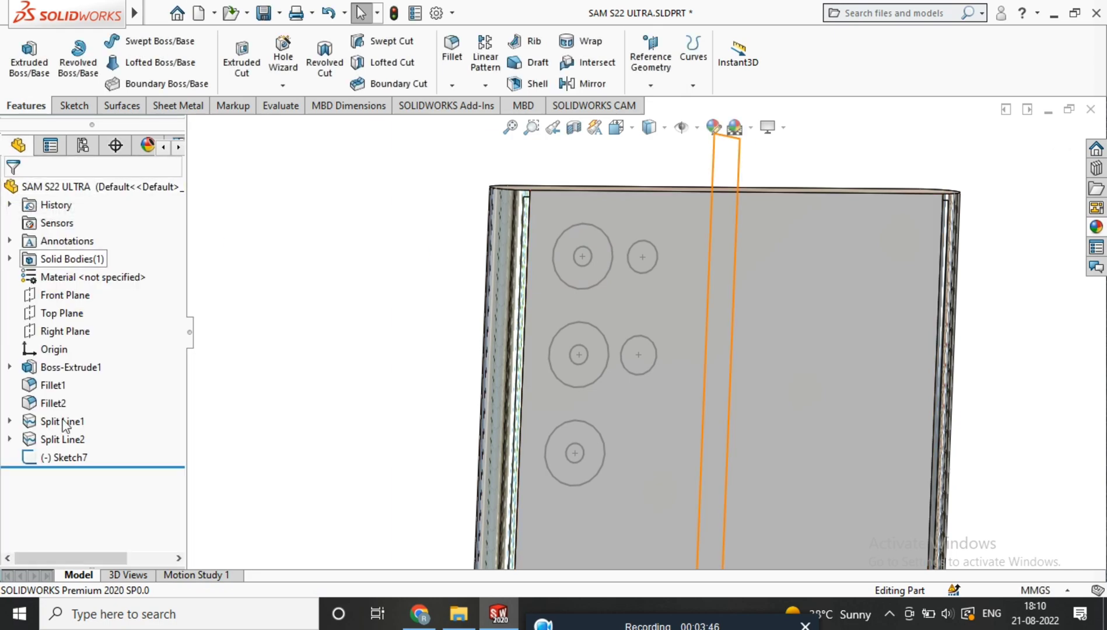
Extrude the camera circle sketch 1 mm outward from the phone's back face with Boss-Extrude.
click(64, 457)
click(28, 58)
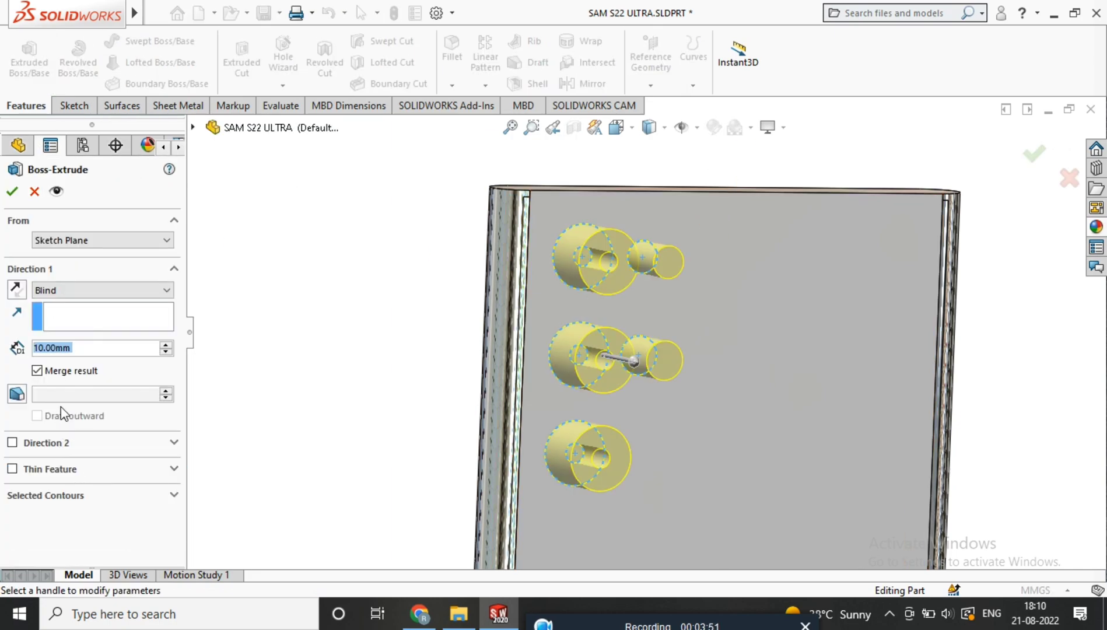
click(100, 323)
scroll(627, 256, down, 3)
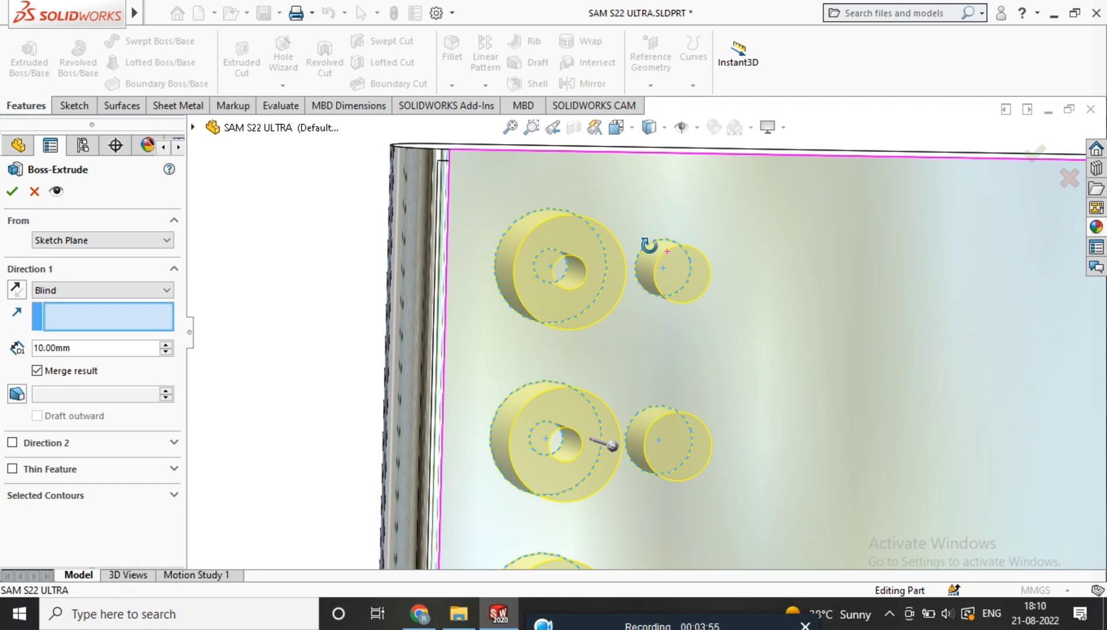
right_click(660, 444)
click(280, 309)
click(146, 240)
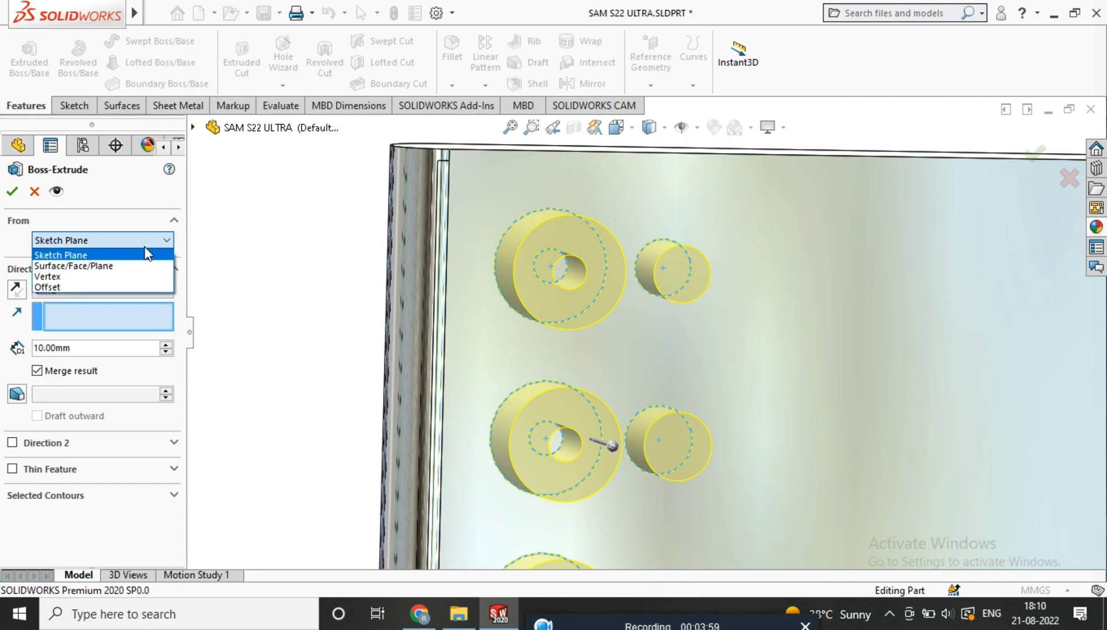
click(260, 239)
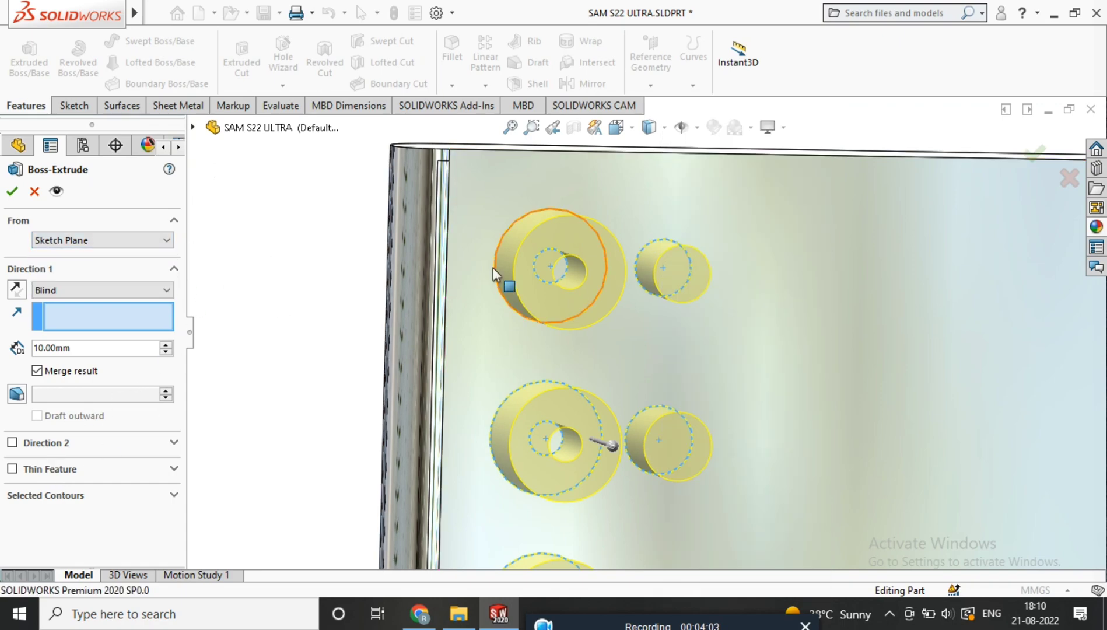
scroll(646, 333, up, 3)
text(1)
scroll(633, 320, down, 4)
middle_drag(703, 343, 643, 328)
scroll(633, 324, up, 3)
click(10, 191)
scroll(664, 358, down, 2)
scroll(664, 359, up, 2)
scroll(586, 293, down, 3)
click(634, 312)
scroll(641, 332, up, 4)
ctrl+click(622, 378)
click(771, 346)
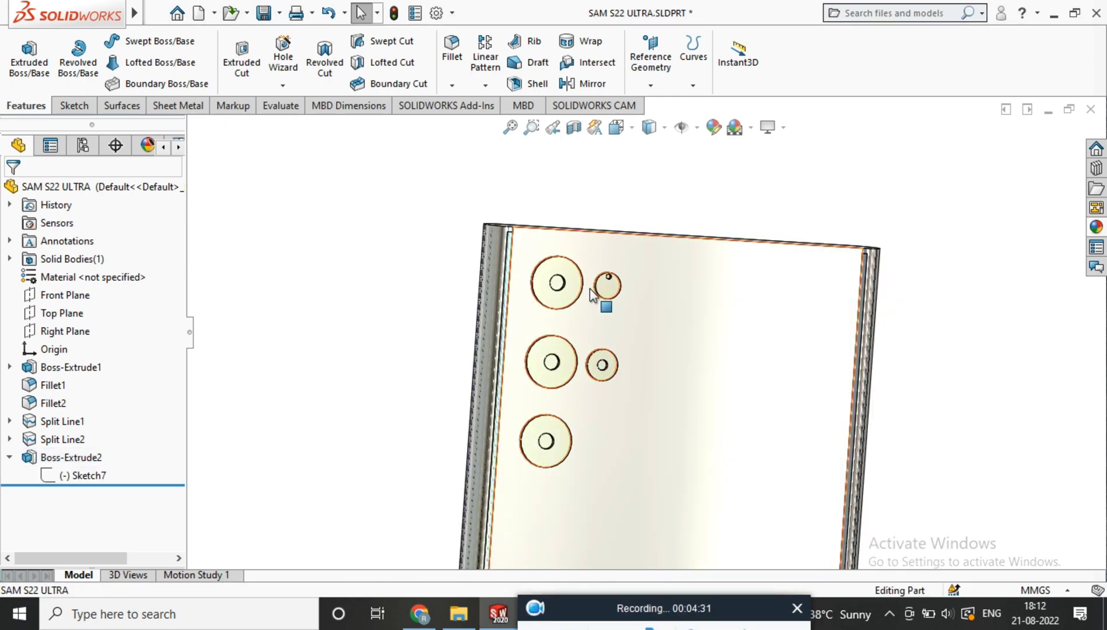
Colour the front faces of all five camera discs dark grey from the standard colour palette.
ctrl+click(576, 287)
ctrl+click(572, 358)
ctrl+click(565, 433)
scroll(609, 360, down, 3)
ctrl+click(610, 354)
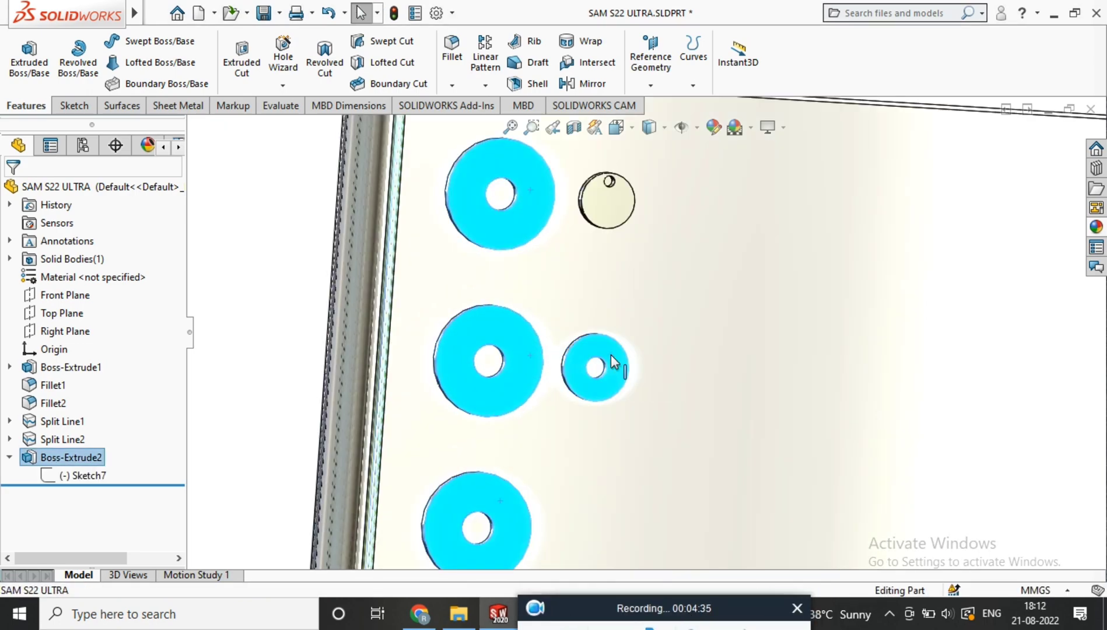
ctrl+click(614, 205)
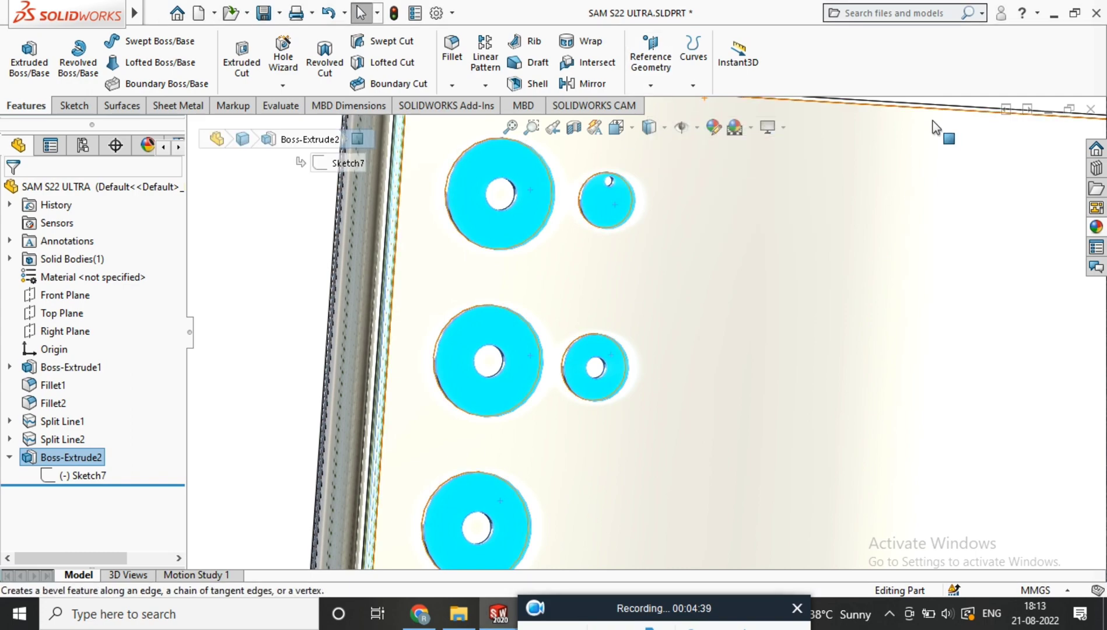
scroll(883, 198, up, 5)
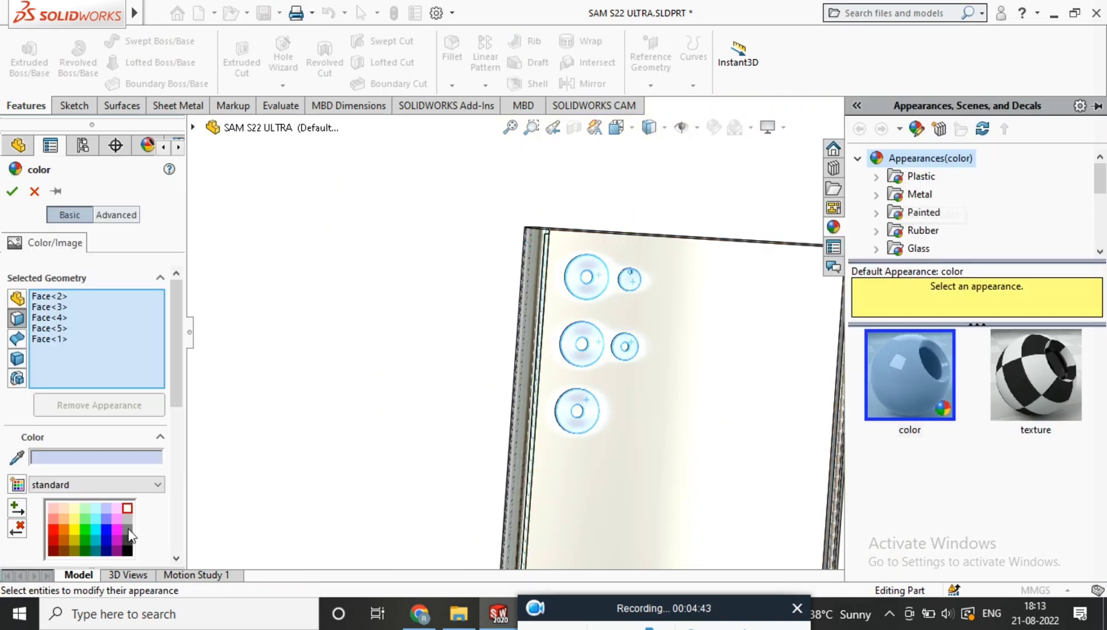
click(11, 194)
Try to extrude the existing camera circle sketch another 1 mm with Boss-Extrude.
scroll(509, 316, up, 4)
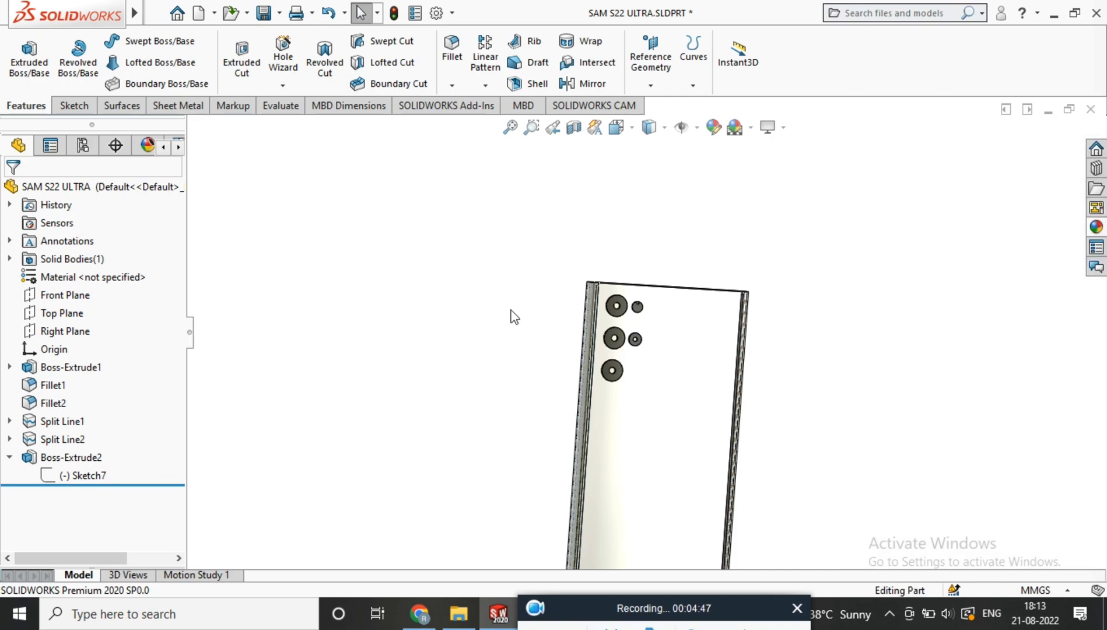
middle_drag(509, 316, 672, 319)
scroll(672, 319, down, 6)
click(51, 477)
click(49, 54)
scroll(529, 249, down, 5)
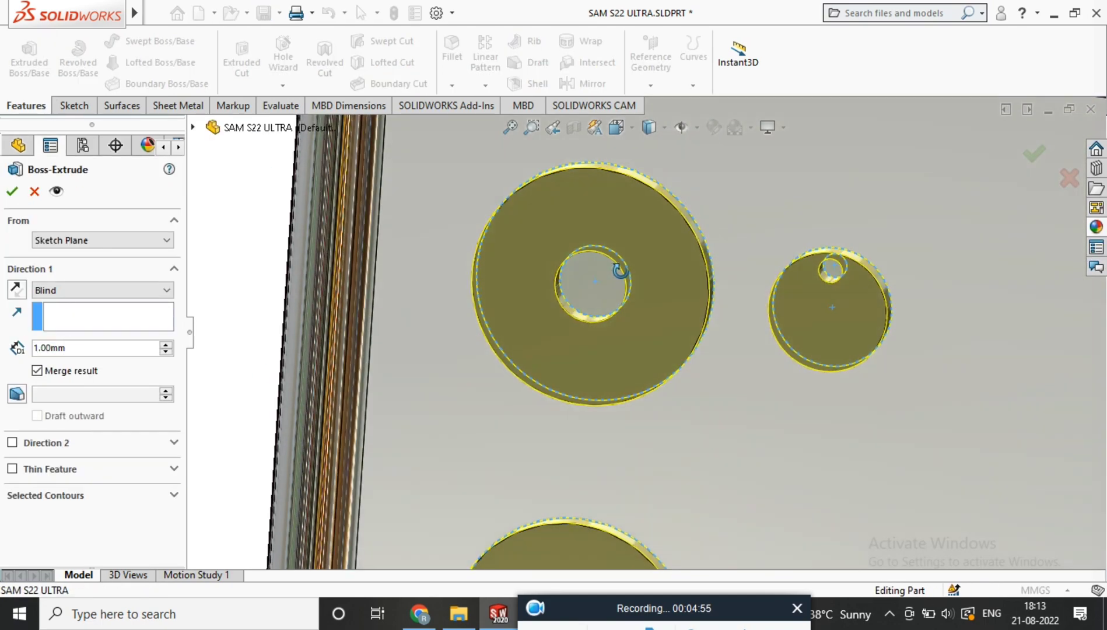
click(12, 191)
scroll(619, 315, up, 3)
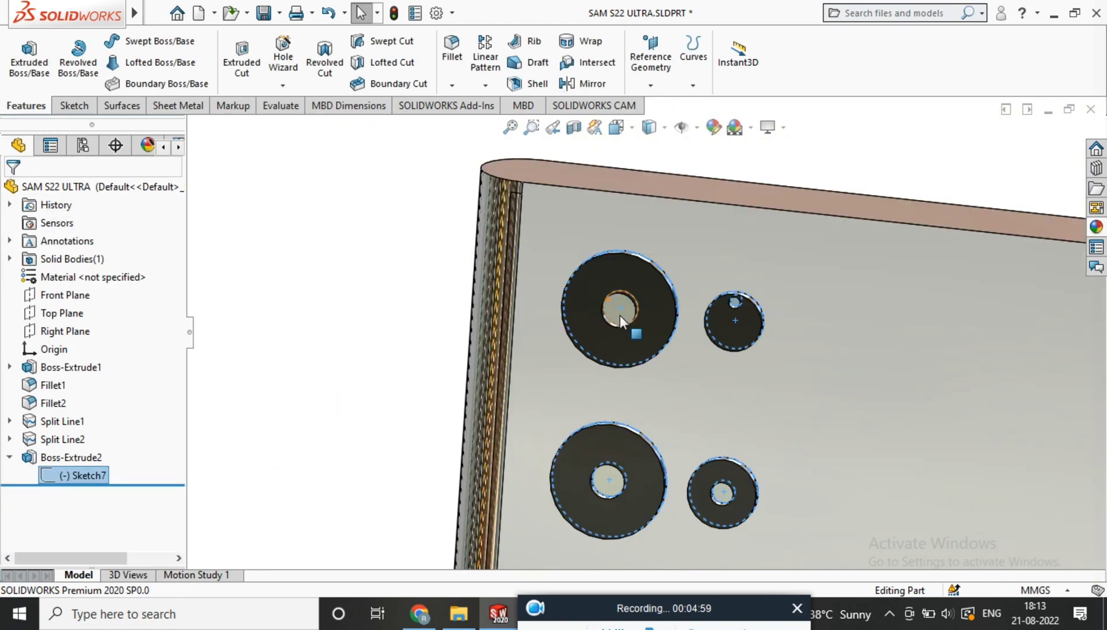
Start a sketch on the phone's back face exposed inside the hole of the uppermost large camera disc.
click(619, 315)
click(608, 475)
scroll(688, 313, down, 3)
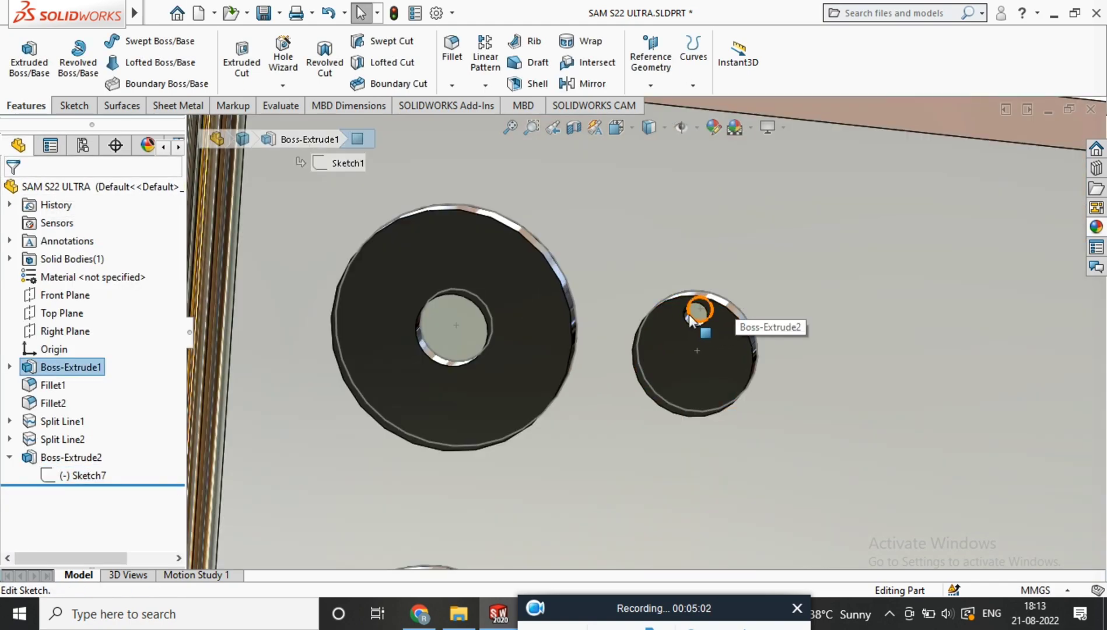
click(469, 337)
click(592, 274)
click(648, 301)
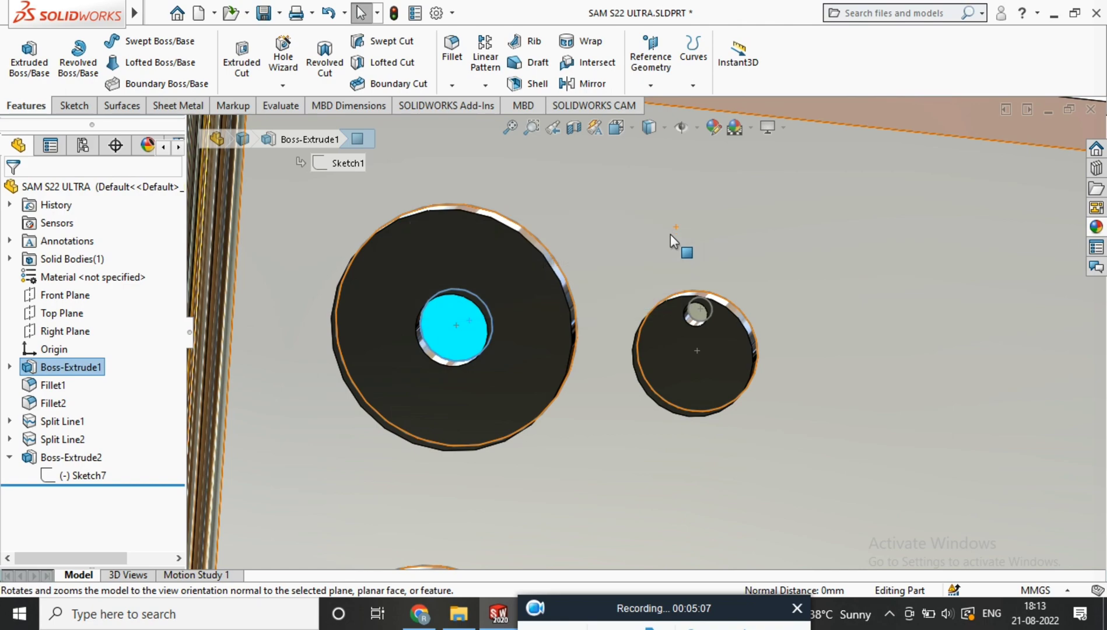
scroll(671, 231, up, 5)
click(756, 196)
middle_drag(755, 195, 760, 189)
click(590, 320)
click(736, 268)
right_click(616, 305)
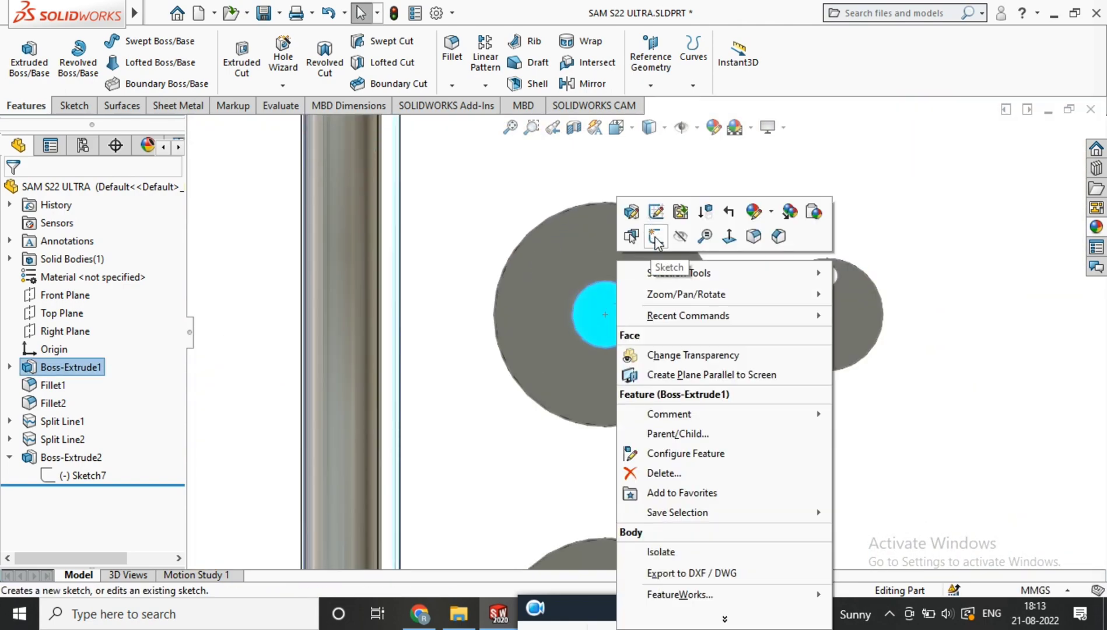
click(655, 238)
Project the back-face areas inside all five camera disc holes into the sketch with Convert Entities and exit the sketch.
ctrl+click(827, 277)
scroll(754, 402, up, 7)
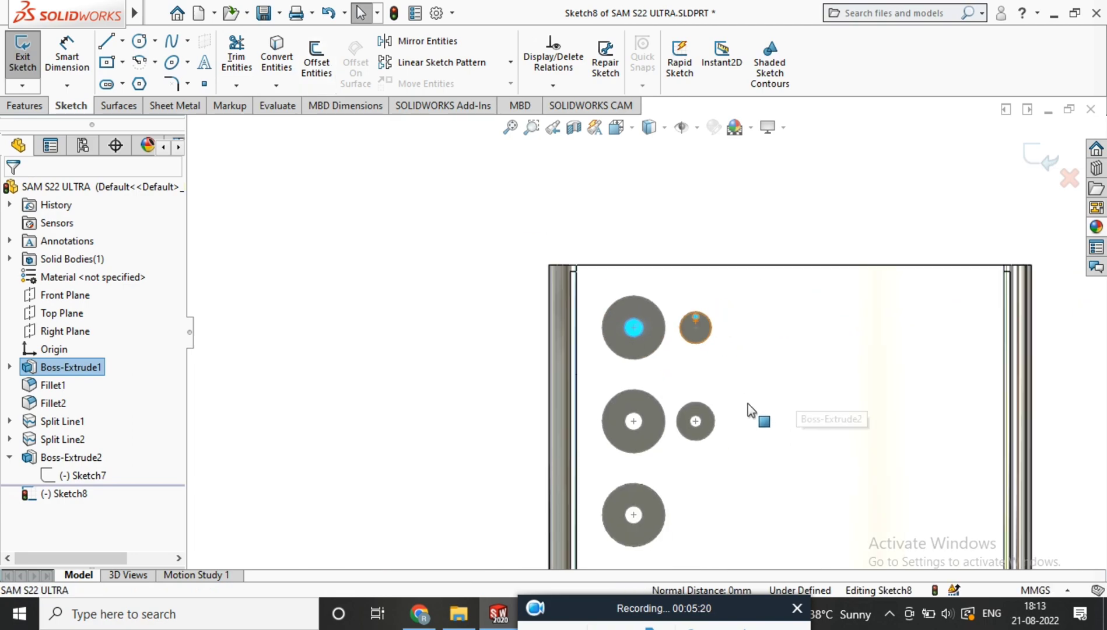
scroll(755, 415, down, 6)
ctrl+click(582, 421)
ctrl+click(395, 415)
scroll(408, 420, up, 6)
scroll(566, 472, down, 1)
ctrl+click(576, 453)
scroll(576, 453, down, 3)
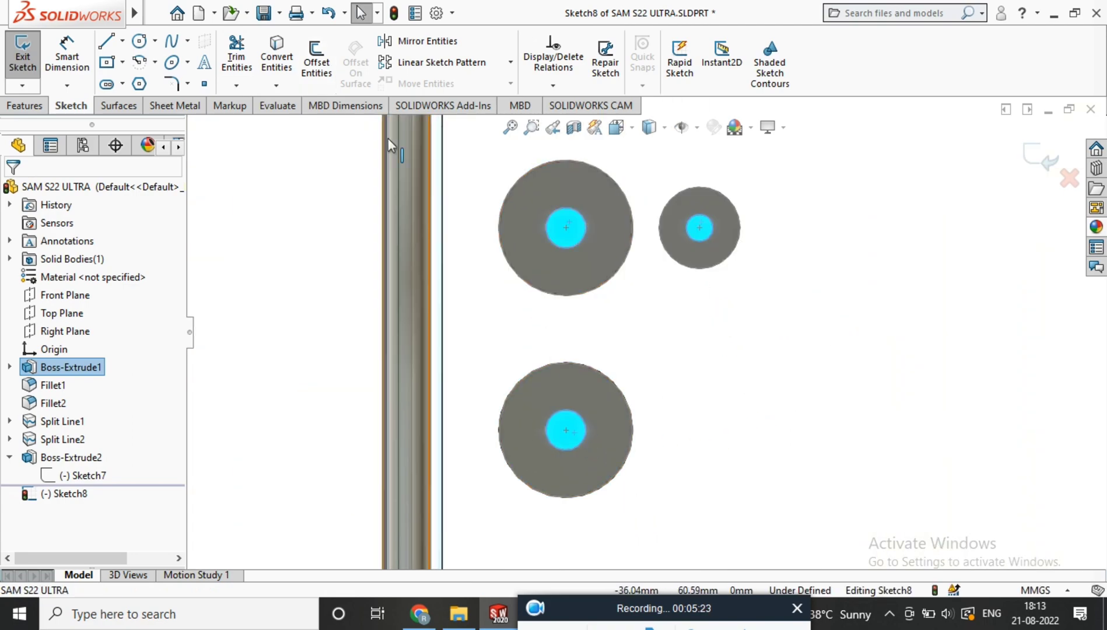
click(285, 57)
scroll(754, 345, up, 4)
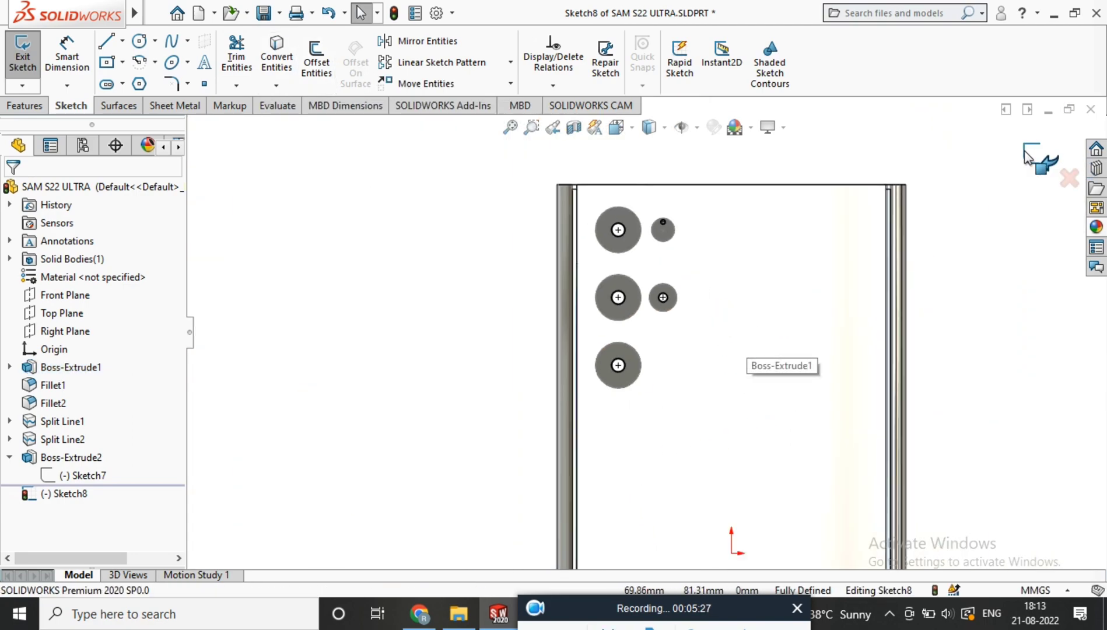
click(1028, 156)
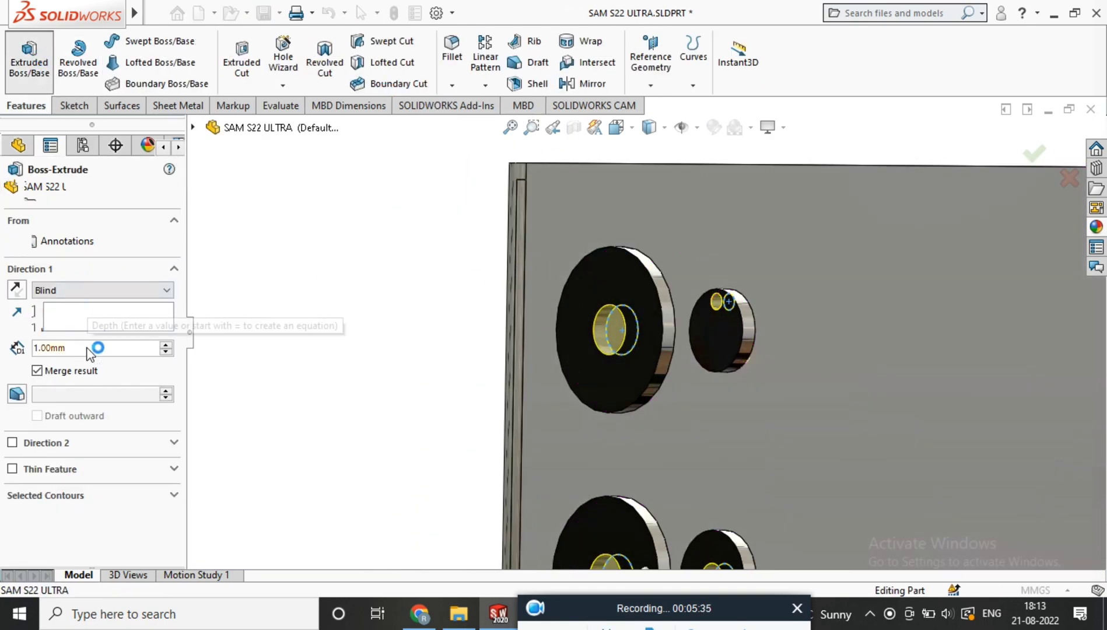
Try to extrude the converted lens circles 1 mm with Boss-Extrude, inspect the camera discs and undo the extrusion.
click(11, 192)
scroll(653, 335, up, 3)
middle_drag(728, 313, 630, 313)
scroll(629, 314, down, 5)
scroll(635, 311, up, 4)
click(512, 310)
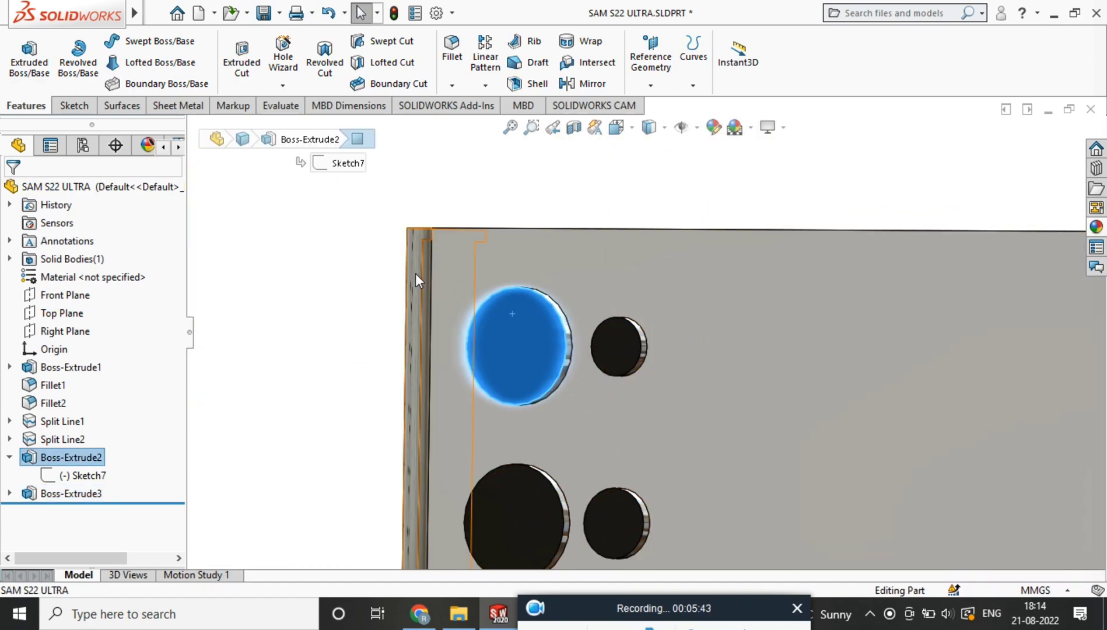
click(232, 276)
key(ctrl+z)
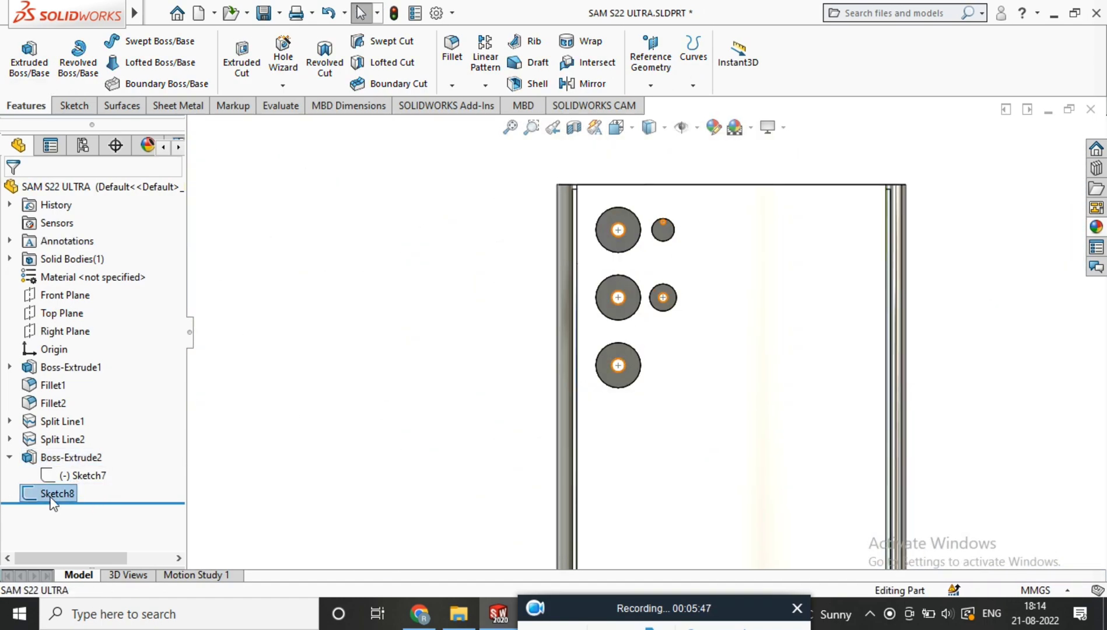
Extrude the converted lens circle sketch 1.001 mm outward with Boss-Extrude.
click(29, 59)
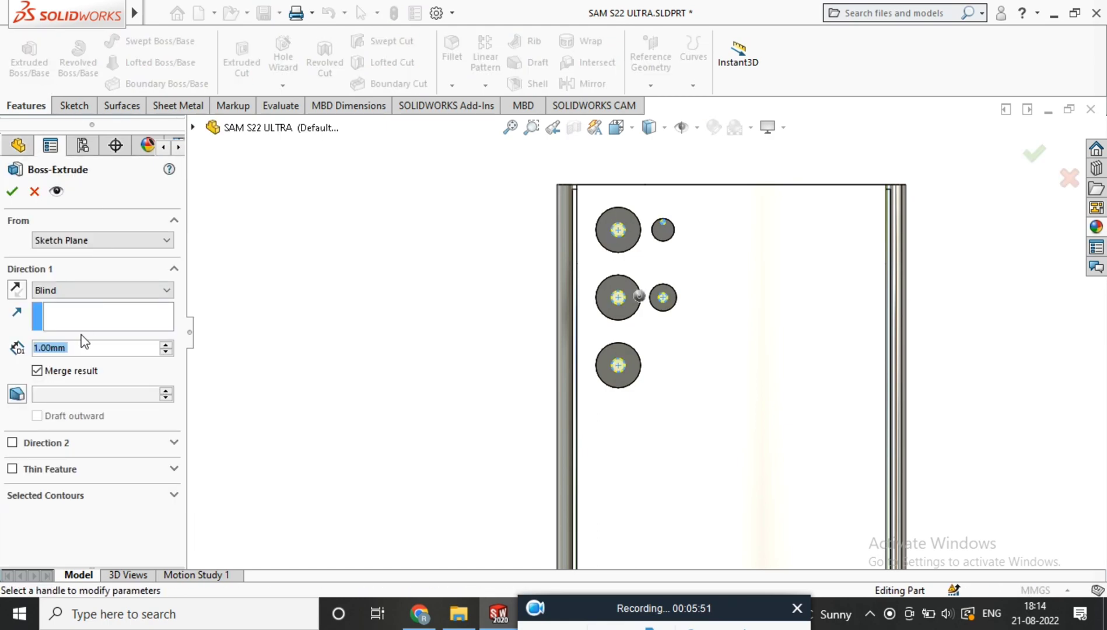
click(13, 192)
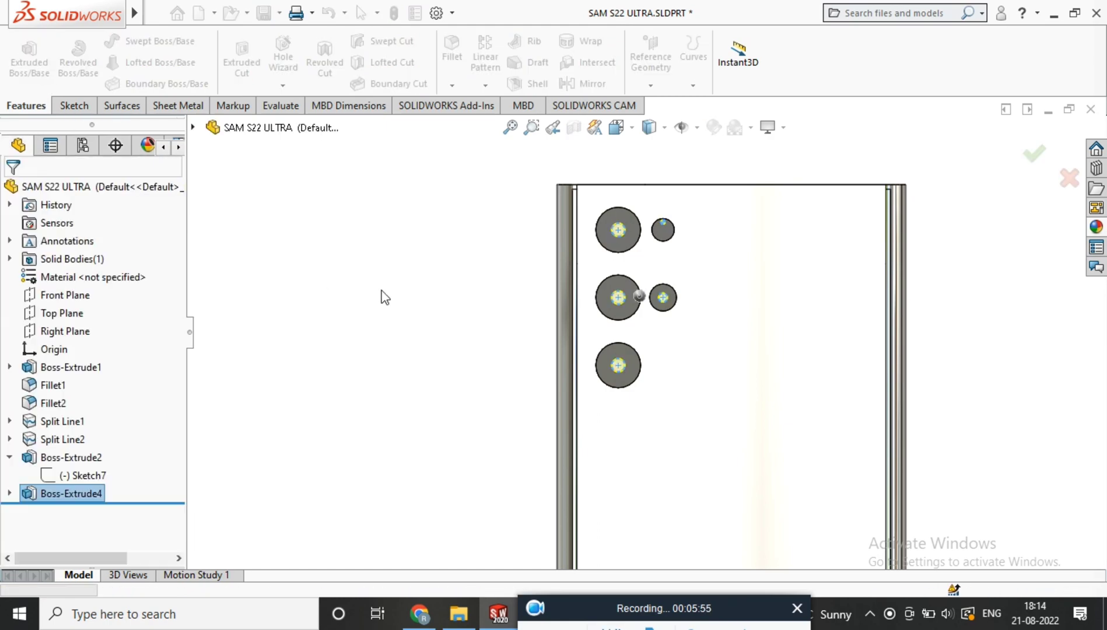
scroll(670, 199, down, 4)
middle_drag(669, 230, 615, 406)
scroll(618, 407, up, 2)
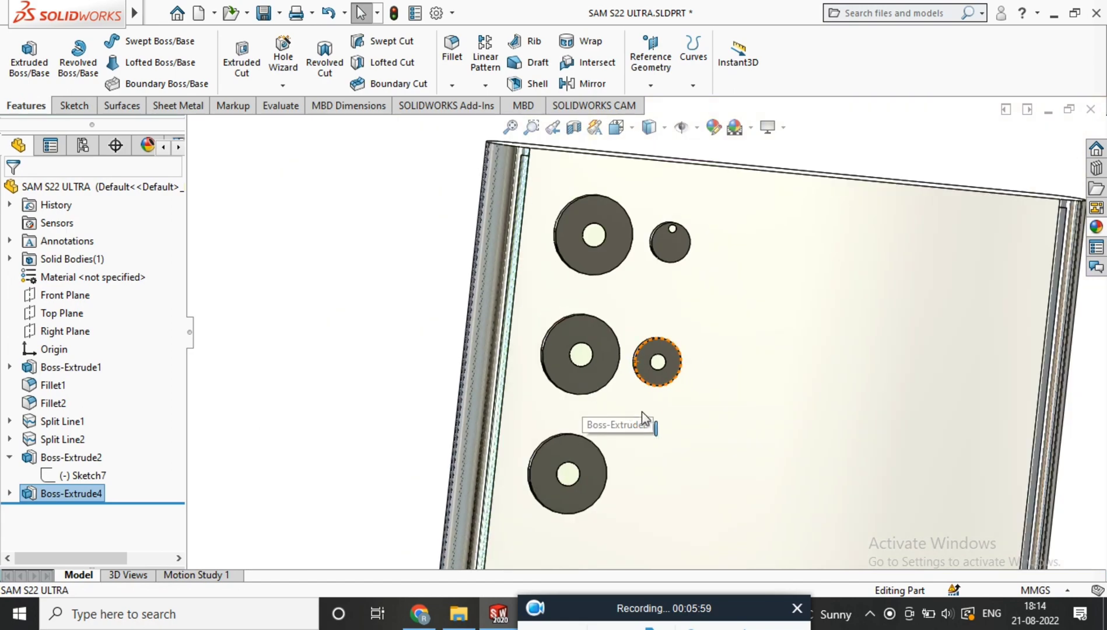
Colour the newly extruded lens feature blue from the standard colour palette.
scroll(674, 242, down, 6)
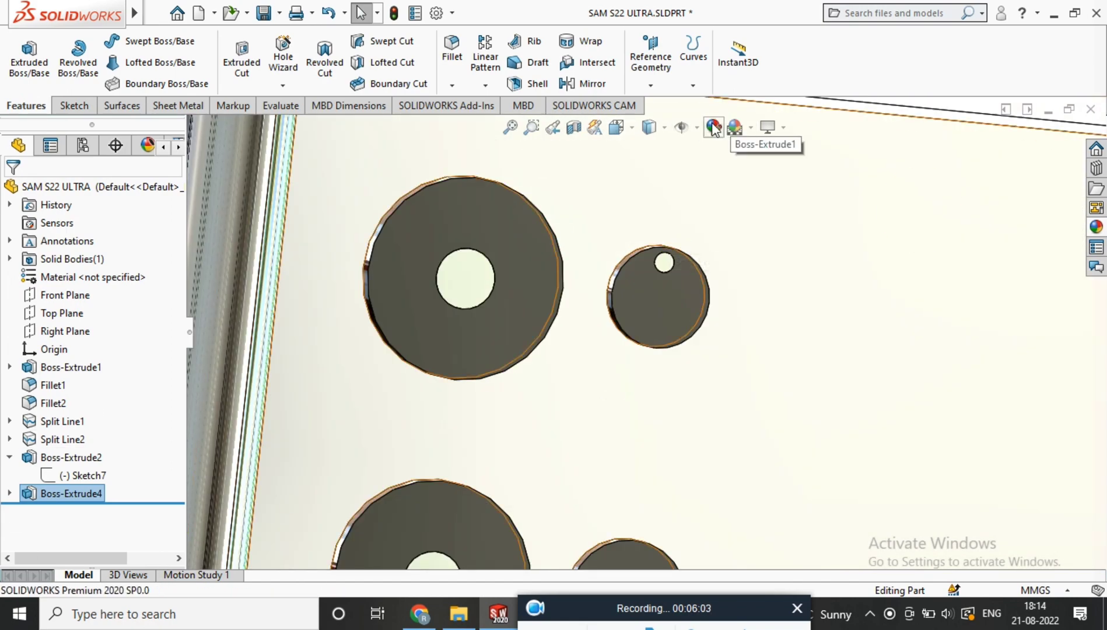
click(713, 127)
click(106, 529)
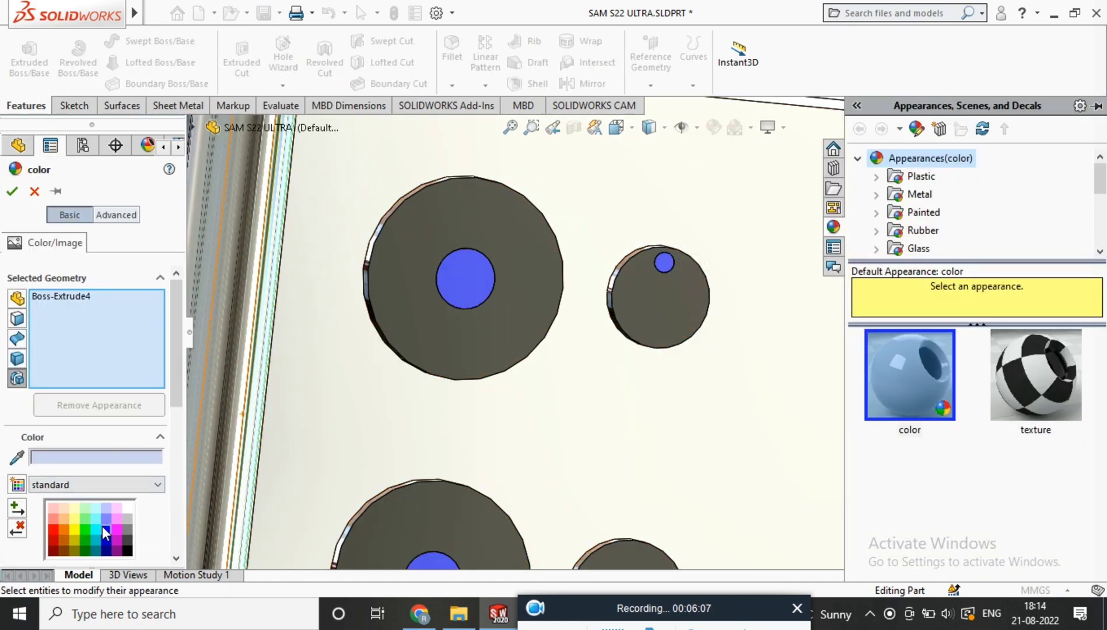
click(13, 192)
scroll(702, 378, up, 3)
scroll(617, 247, down, 3)
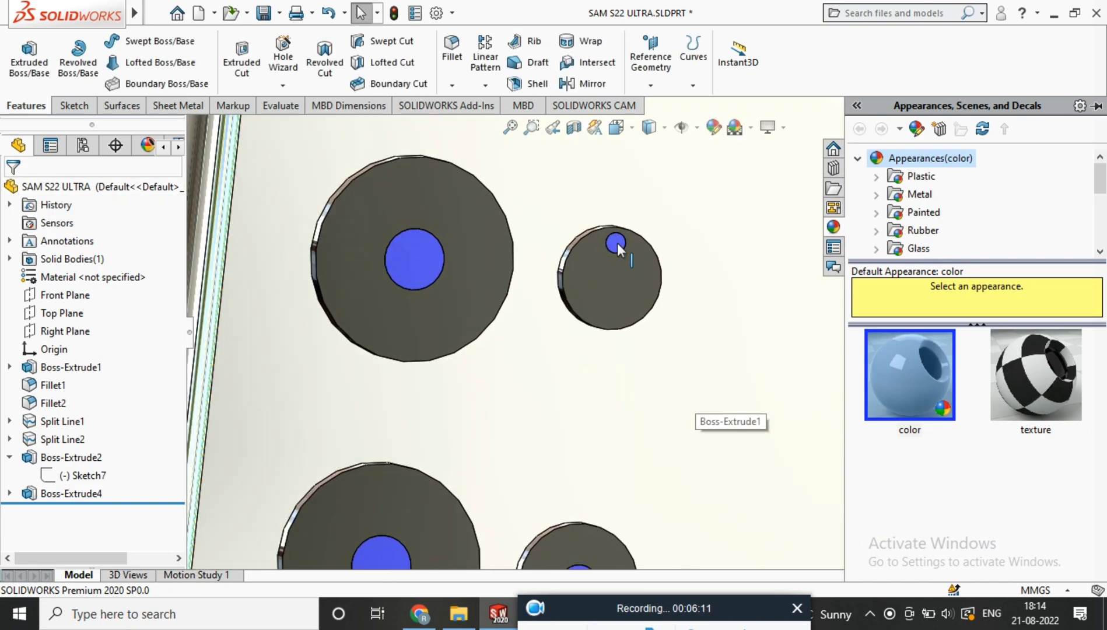
Colour the tiny lens face in the upper small camera disc red from the standard colour palette.
scroll(618, 244, up, 3)
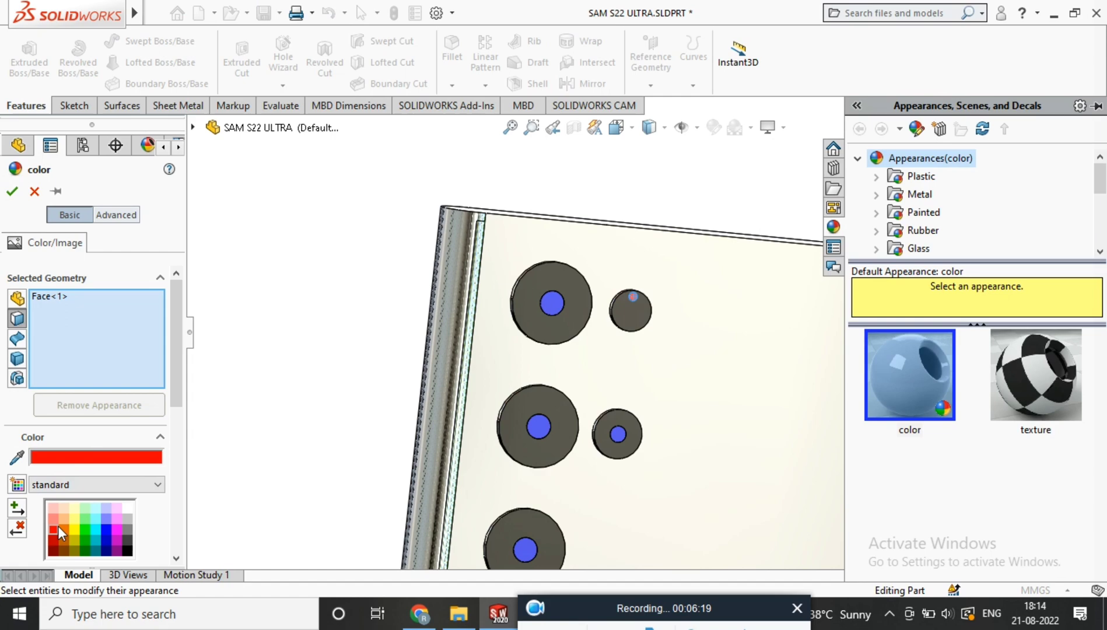
click(12, 192)
scroll(501, 297, up, 4)
middle_drag(839, 338, 879, 297)
scroll(718, 413, down, 3)
scroll(704, 419, up, 2)
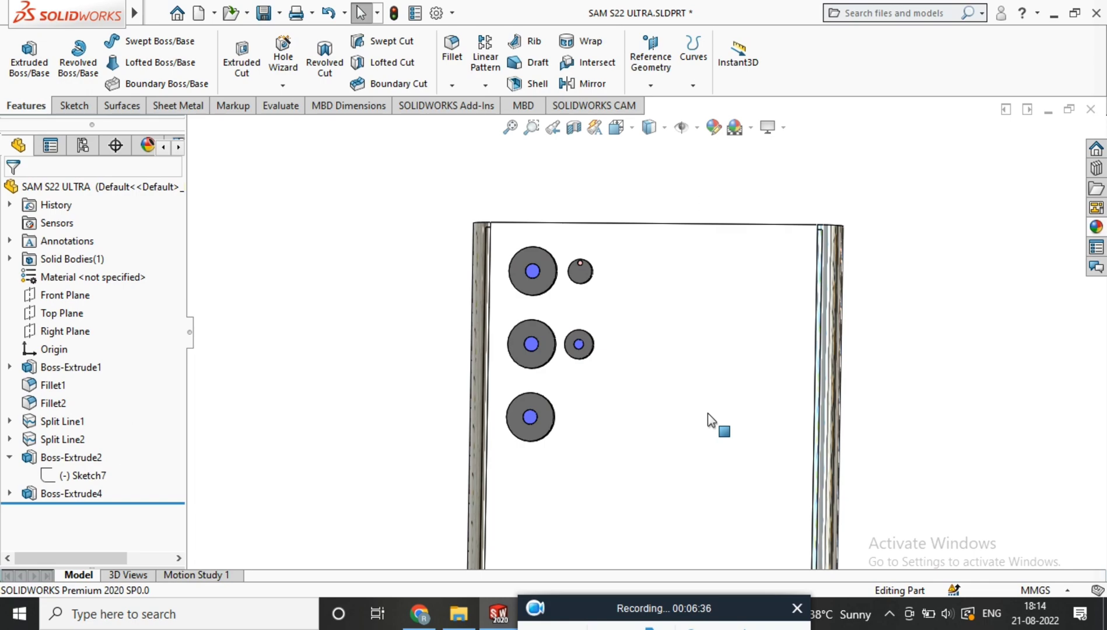
Sketch a circle about 4.6 mm in diameter on the phone's back face, between the two small camera discs.
click(697, 306)
click(810, 270)
right_click(657, 217)
click(687, 186)
scroll(608, 151, down, 9)
click(138, 45)
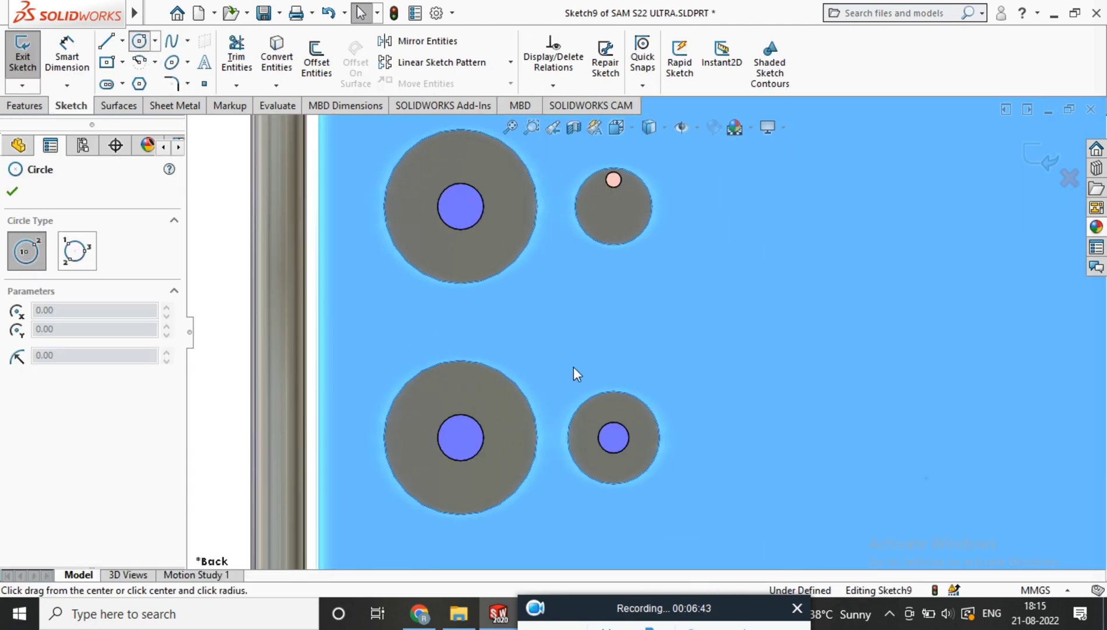
click(607, 323)
click(650, 326)
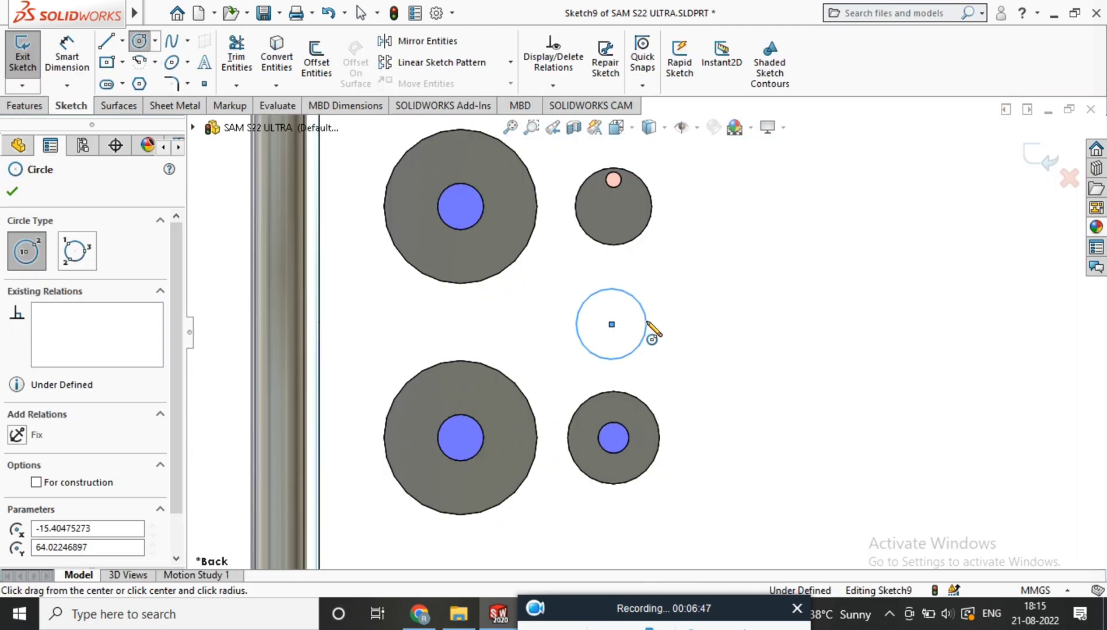
Dimension the new circle's diameter and exit the sketch.
scroll(644, 334, up, 5)
click(25, 105)
click(81, 110)
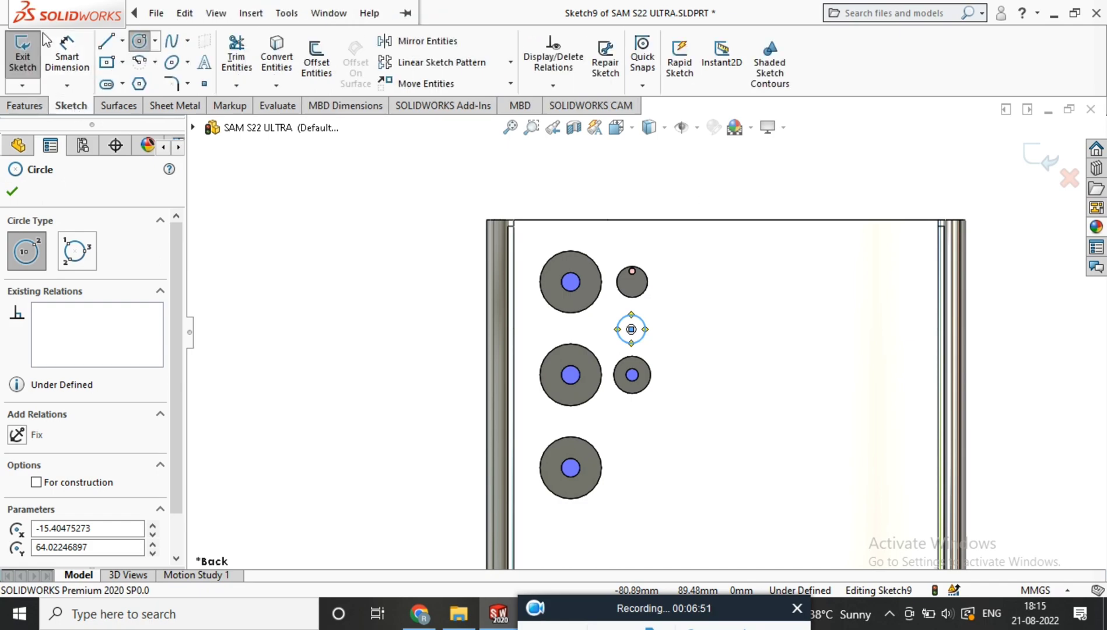
key(Escape)
click(641, 318)
click(774, 178)
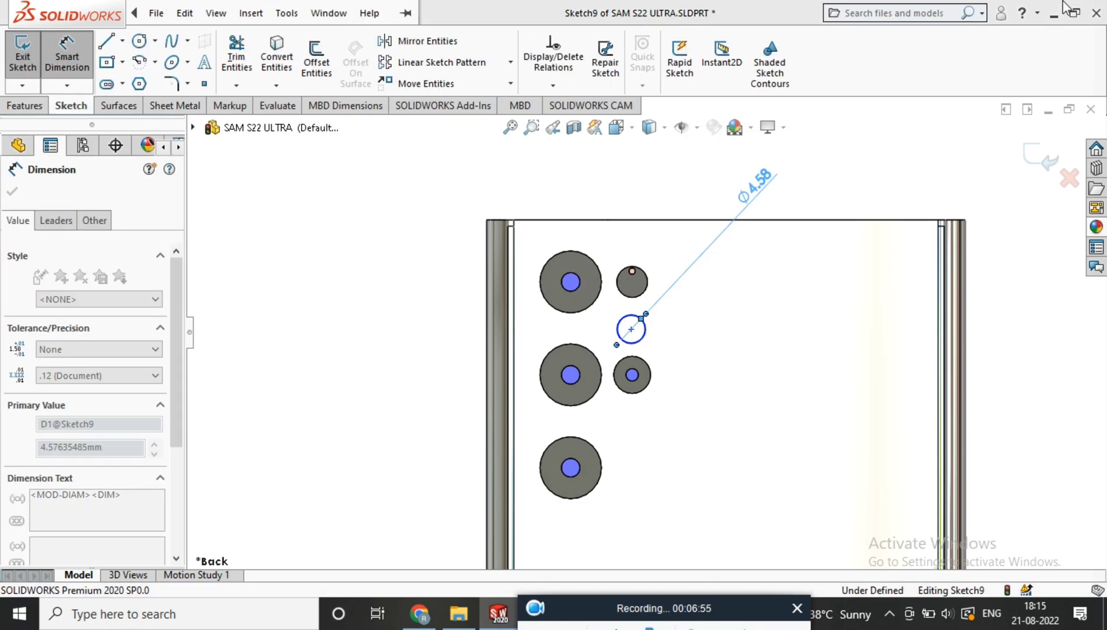
click(1037, 156)
Extrude the circle between the small camera discs 1.001 mm outward with Boss-Extrude.
middle_drag(652, 308, 681, 309)
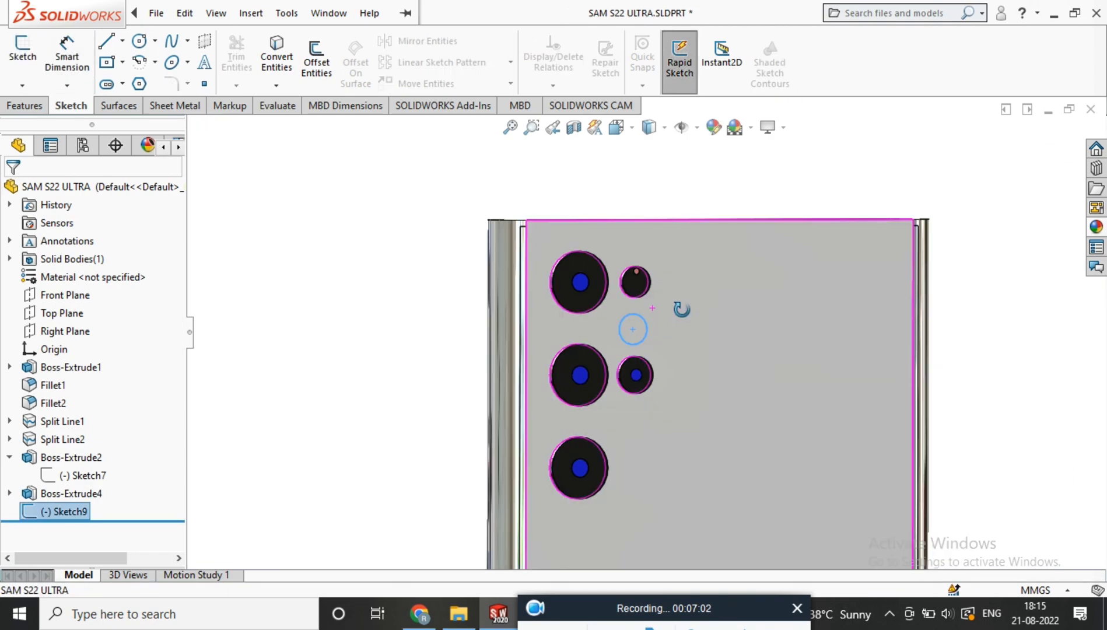
click(24, 105)
click(29, 56)
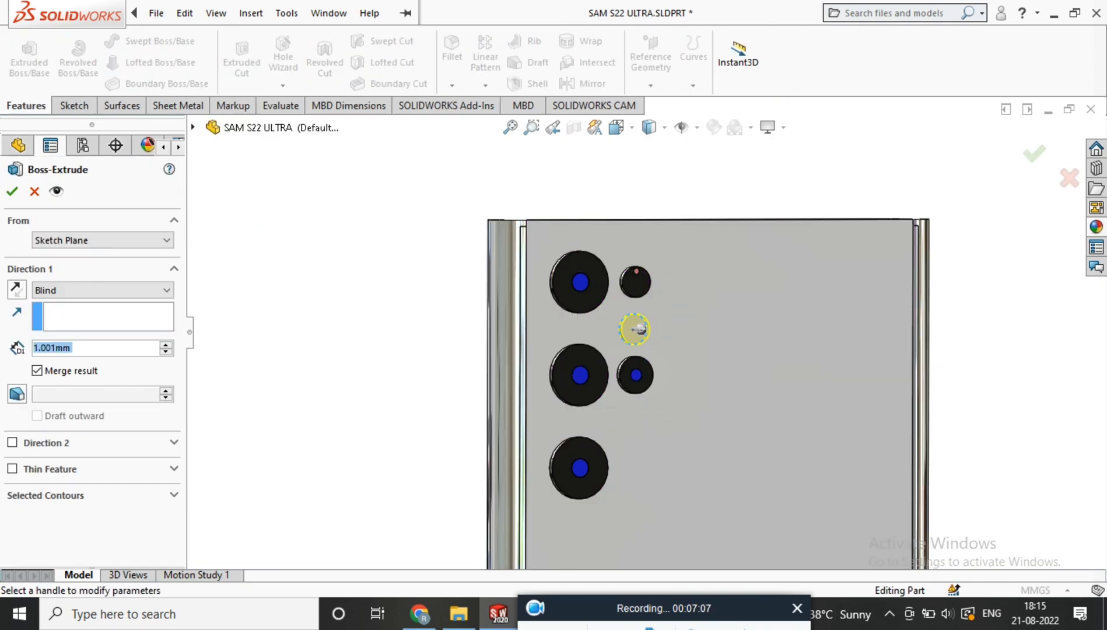
click(13, 192)
middle_drag(486, 357, 570, 355)
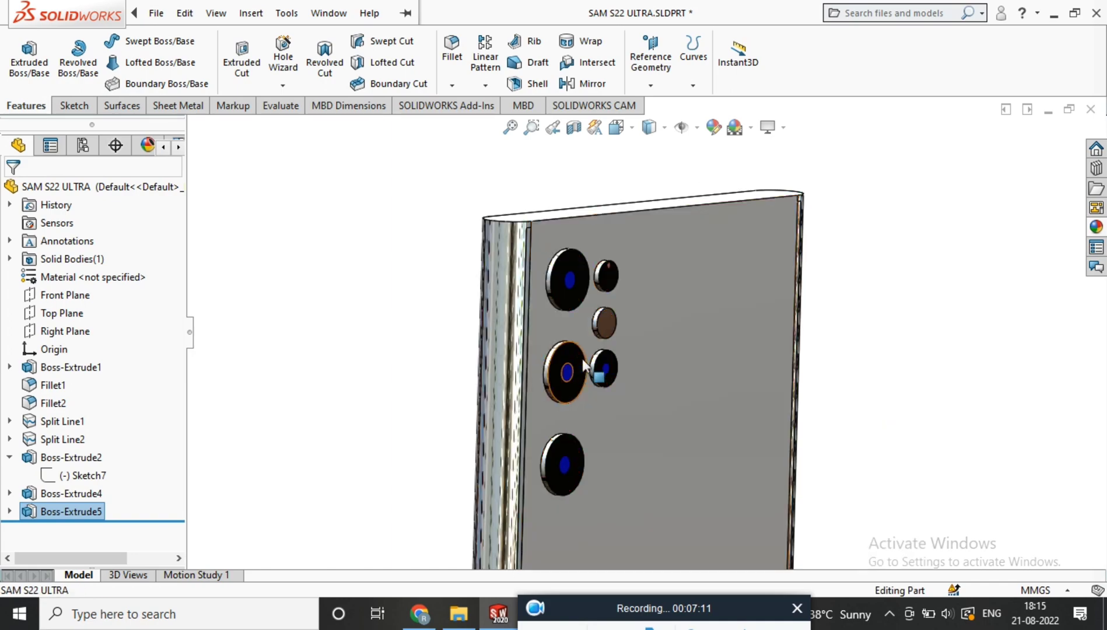
Apply an appearance from the Lights category to the front face of the new disc between the small camera discs.
scroll(607, 347, down, 5)
click(588, 293)
middle_drag(723, 280, 668, 280)
click(1096, 227)
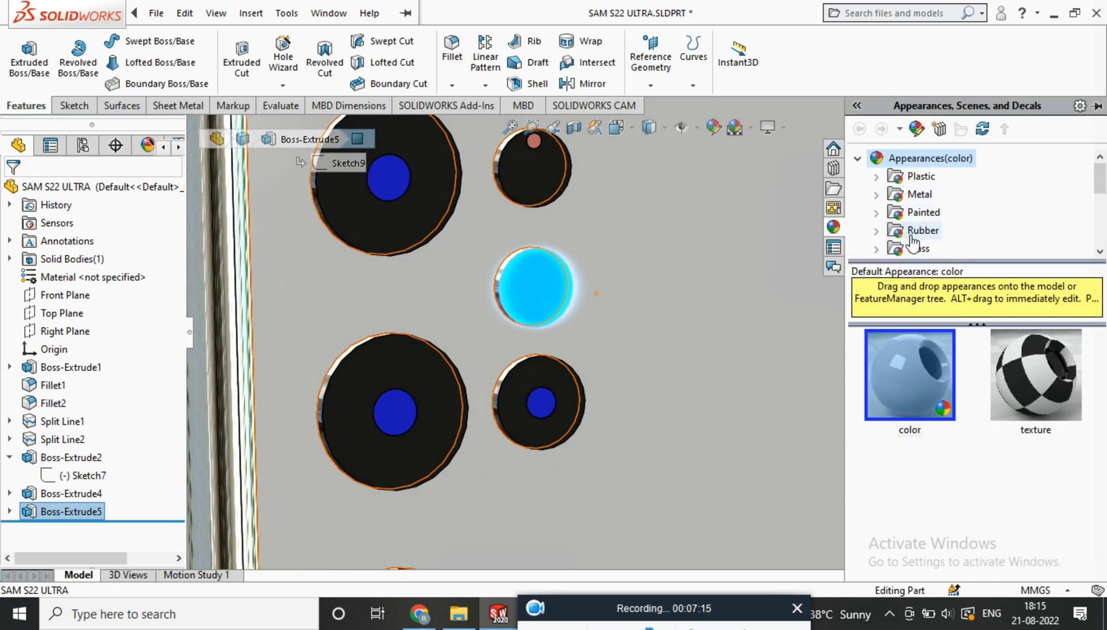
scroll(913, 242, down, 2)
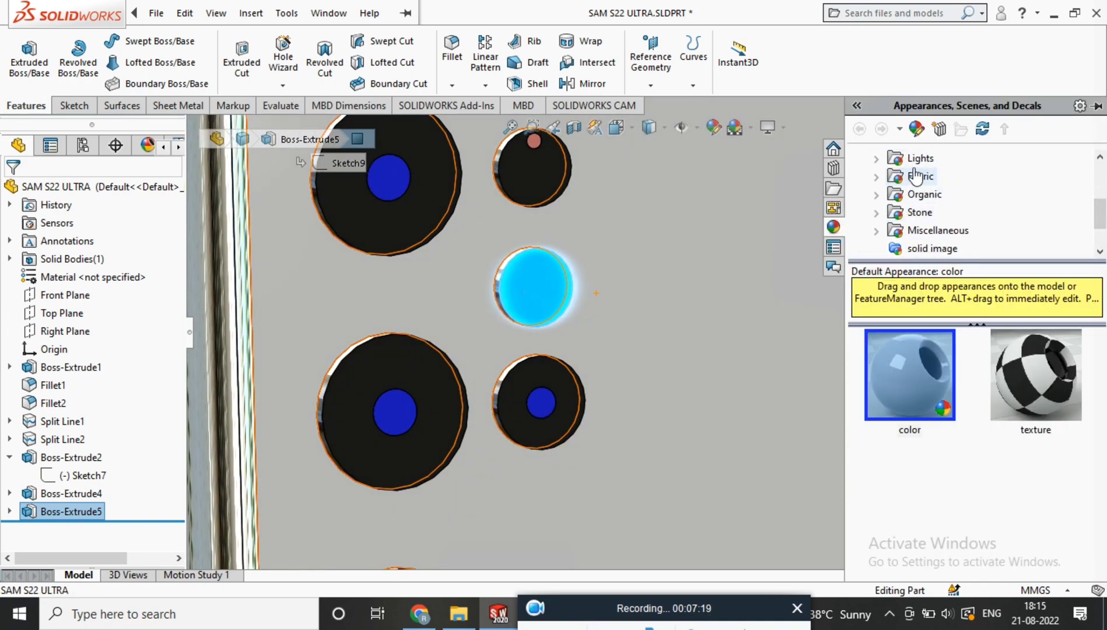
click(876, 157)
click(919, 176)
drag(904, 403, 694, 312)
scroll(671, 317, up, 4)
click(595, 310)
scroll(595, 310, down, 4)
middle_drag(595, 311, 709, 325)
click(1096, 227)
double_click(922, 383)
Examine the coloured phone model from its back, front and long side.
scroll(342, 301, up, 6)
middle_drag(342, 301, 630, 358)
scroll(629, 345, down, 4)
scroll(629, 346, up, 5)
middle_drag(756, 313, 700, 385)
middle_drag(679, 473, 875, 458)
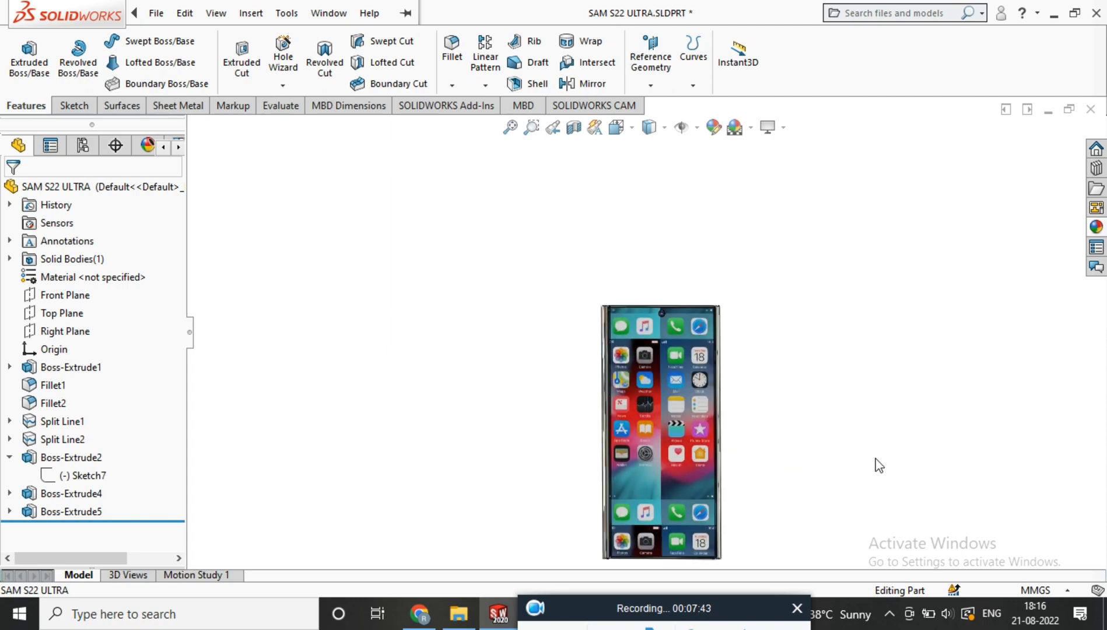
middle_drag(680, 403, 756, 395)
scroll(628, 284, down, 3)
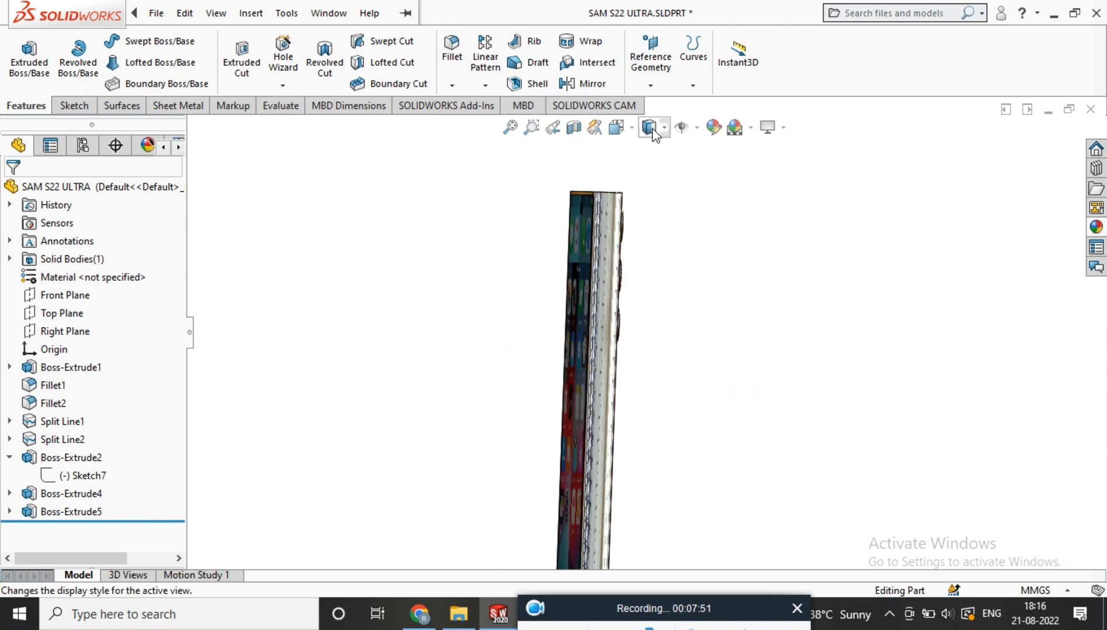
click(663, 85)
click(665, 105)
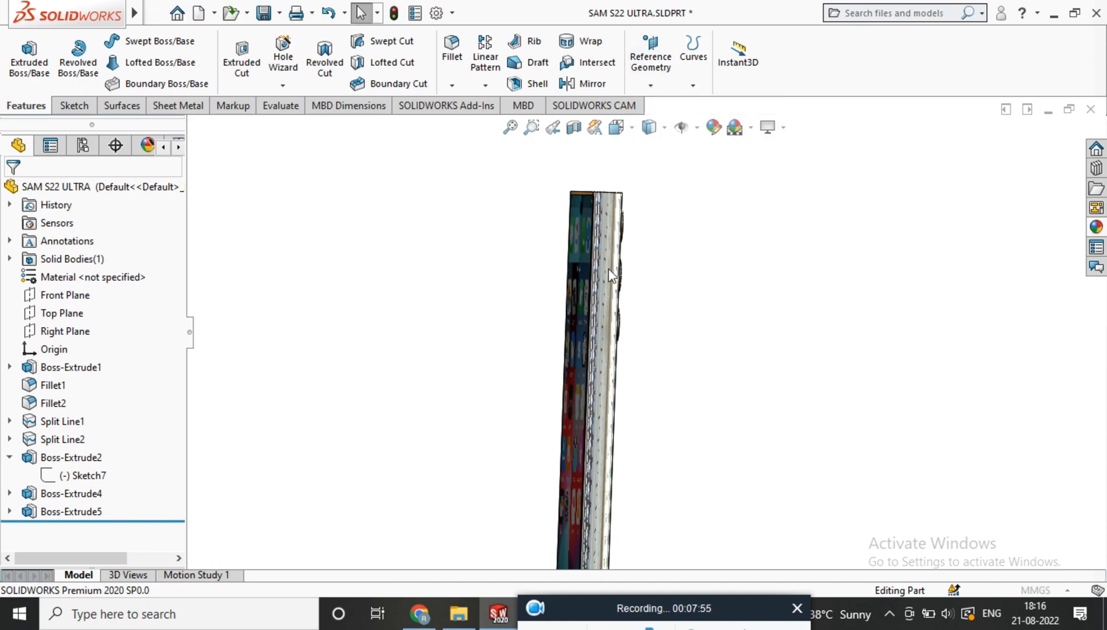
click(617, 234)
middle_drag(665, 245, 688, 274)
scroll(628, 189, down, 3)
click(618, 226)
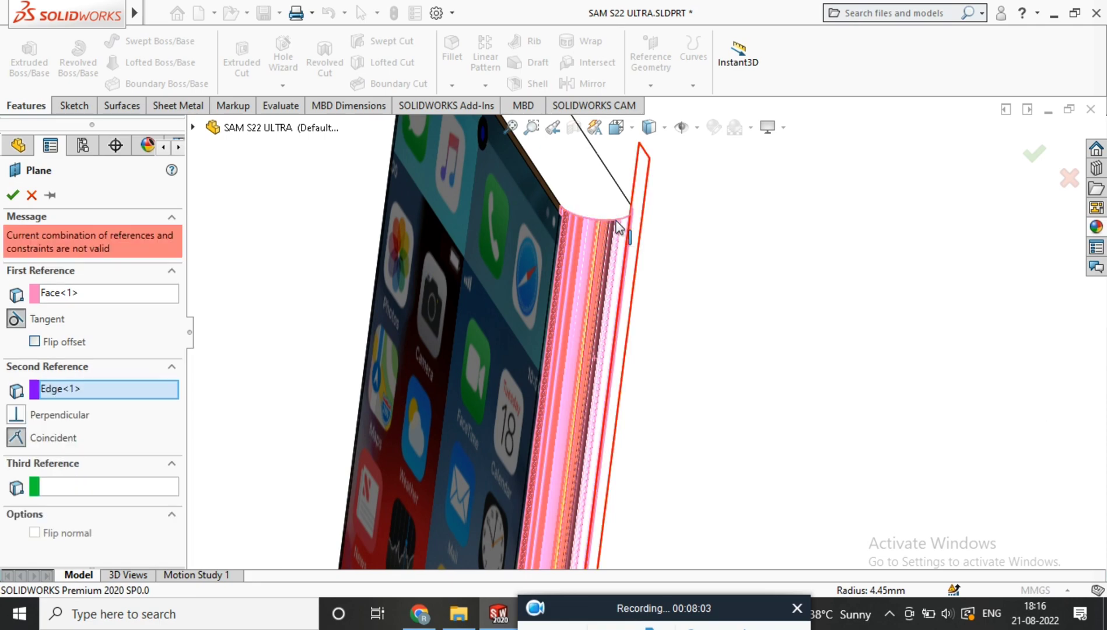
scroll(713, 295, up, 3)
click(1069, 178)
Create a reference plane tangent to the curved face along the phone's long side.
click(650, 61)
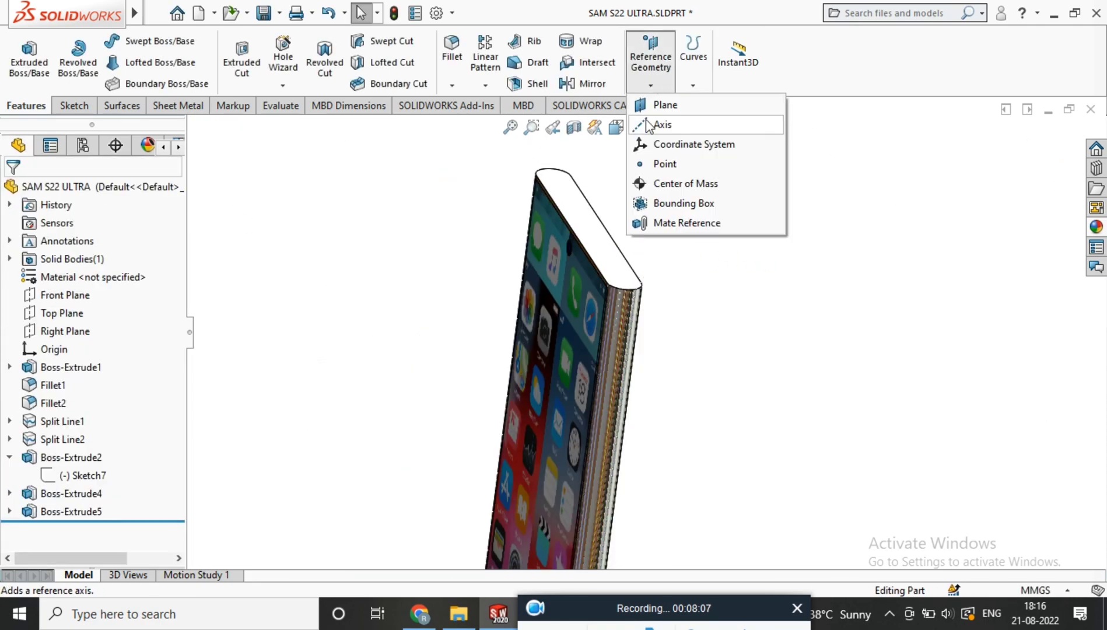
click(659, 105)
scroll(626, 320, down, 3)
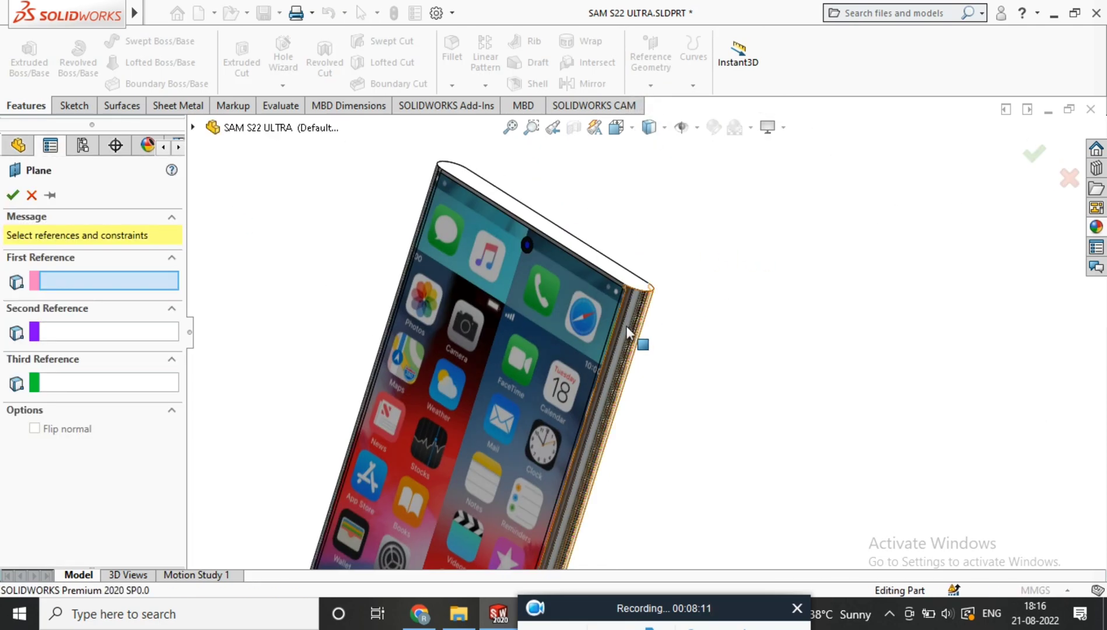
click(626, 325)
scroll(662, 296, down, 5)
scroll(609, 287, down, 4)
middle_drag(651, 315, 649, 272)
click(606, 318)
click(1032, 155)
Sketch a construction centerline on the tangent side plane, running from the midpoint of the phone's top end to its bottom end.
right_click(641, 260)
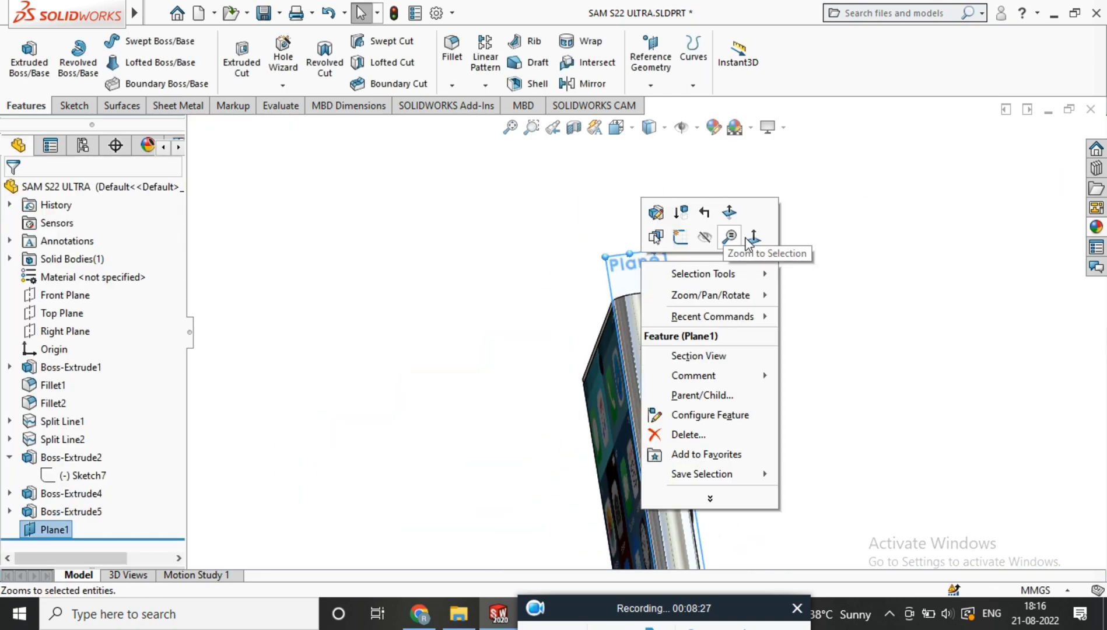
click(727, 233)
right_click(604, 232)
click(645, 201)
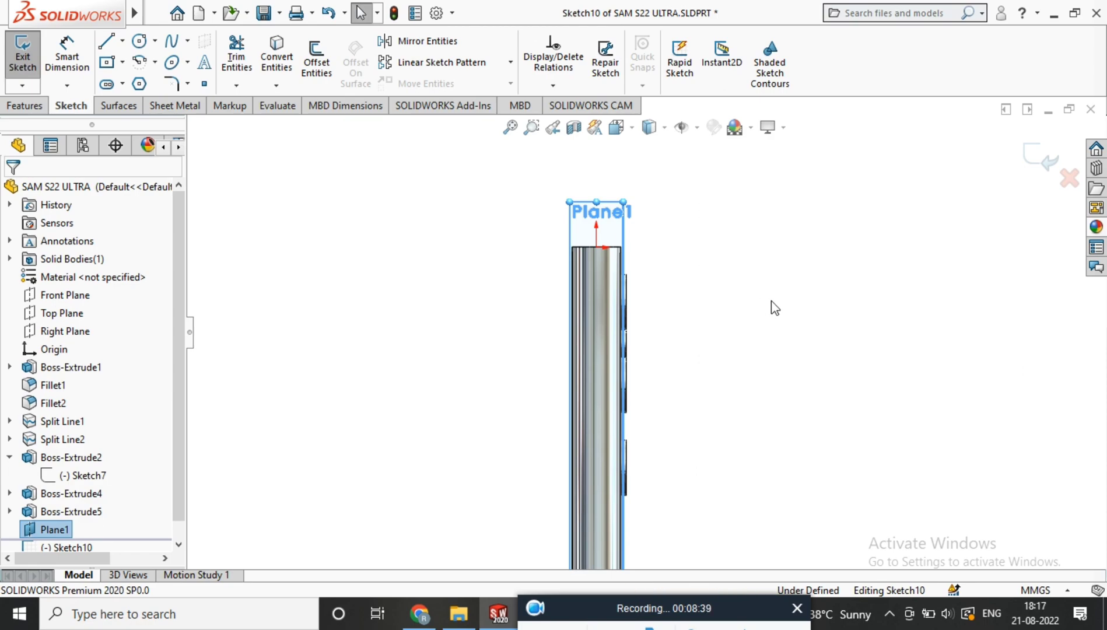
scroll(620, 352, down, 2)
click(108, 84)
scroll(644, 333, up, 2)
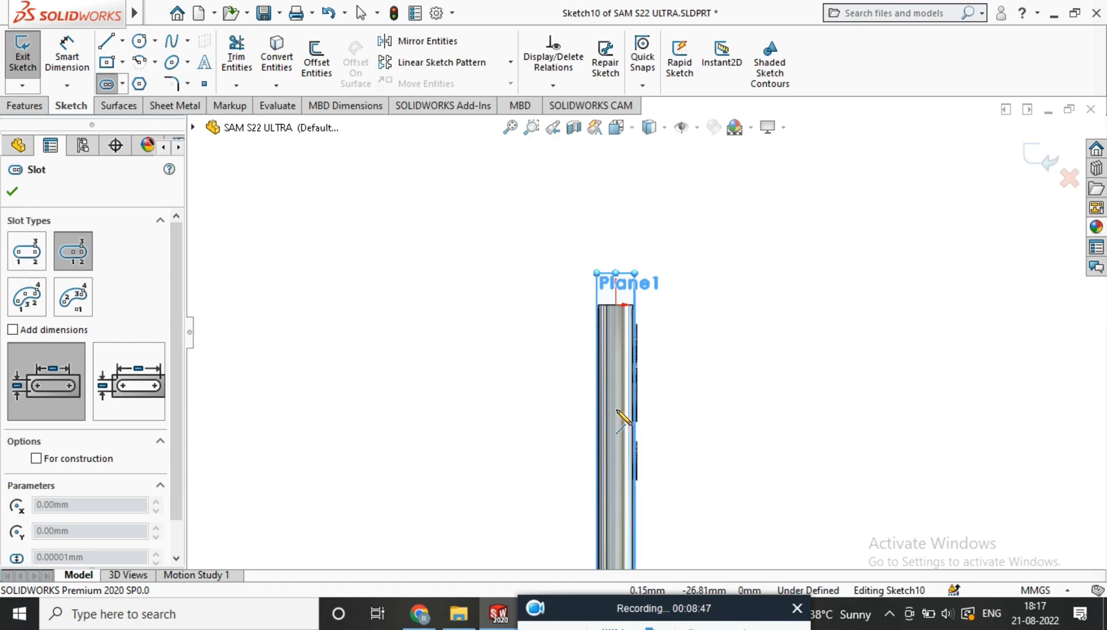
click(122, 41)
click(134, 84)
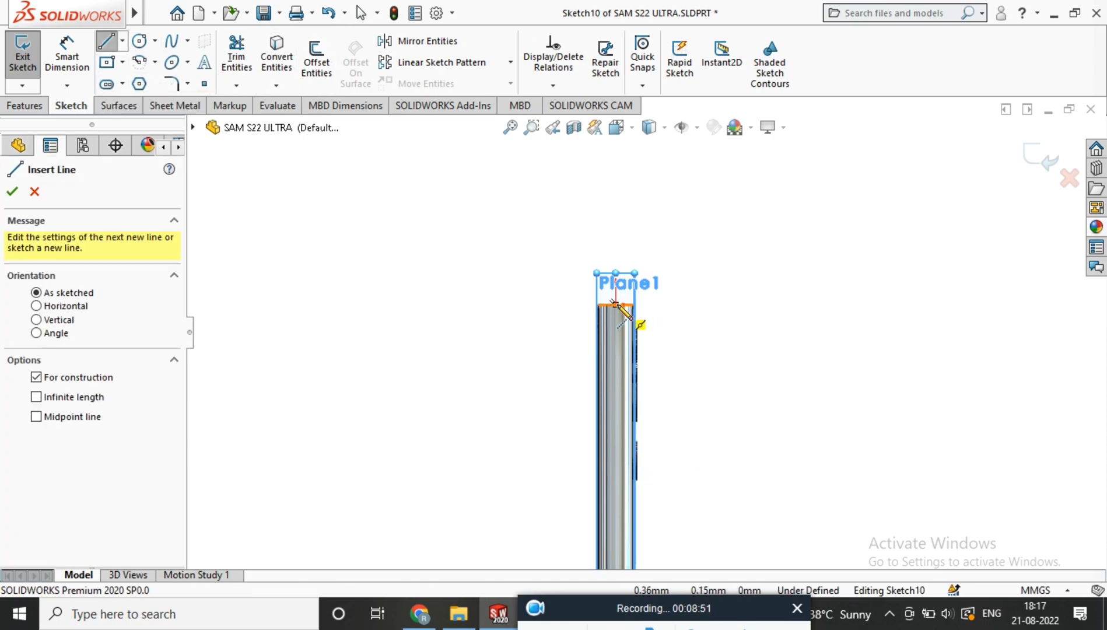
click(616, 304)
scroll(644, 335, up, 5)
scroll(639, 495, down, 4)
click(633, 451)
right_click(724, 373)
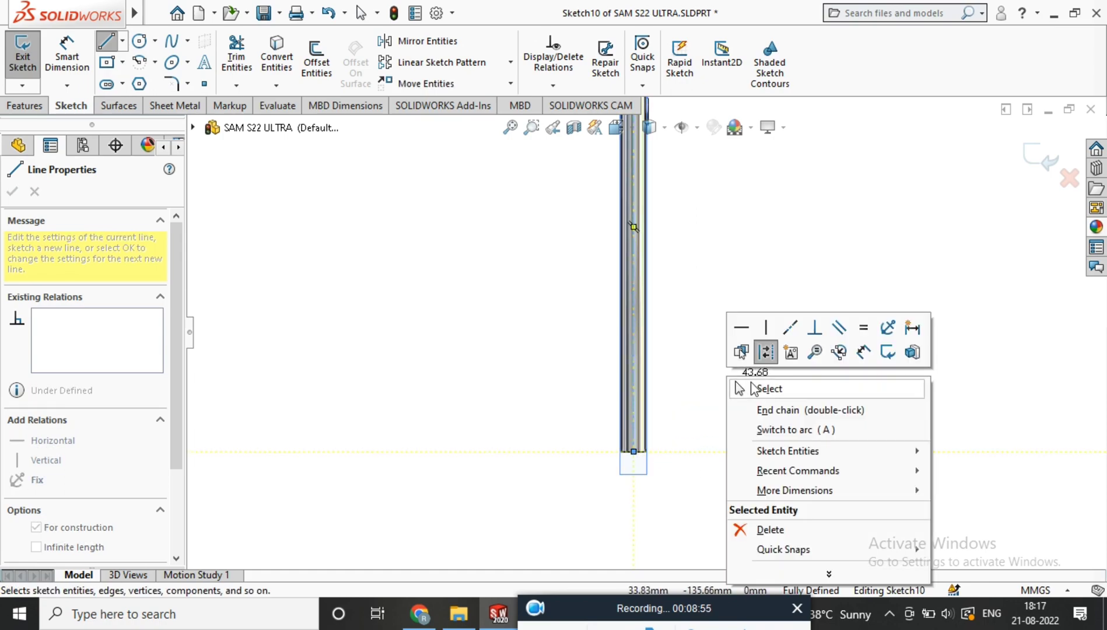
click(755, 388)
Sketch a vertical straight slot on the centerline near the phone's top, about 25.5 mm long between centres and 2.8 mm wide.
scroll(700, 280, down, 2)
scroll(644, 234, up, 5)
scroll(646, 245, down, 5)
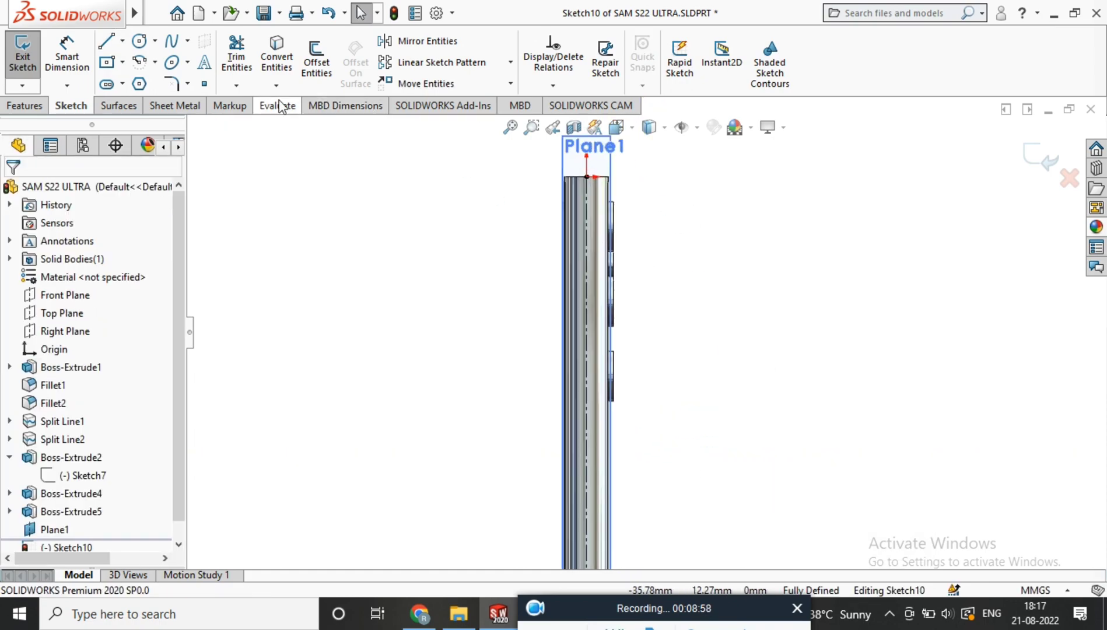
click(107, 84)
click(122, 83)
click(148, 101)
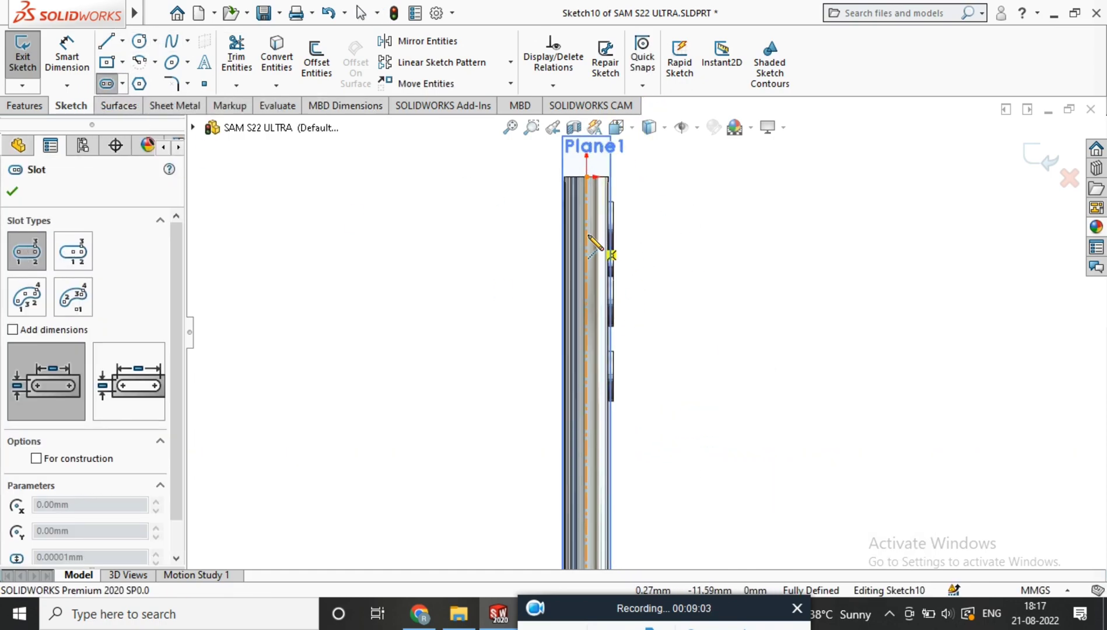
click(586, 381)
click(594, 362)
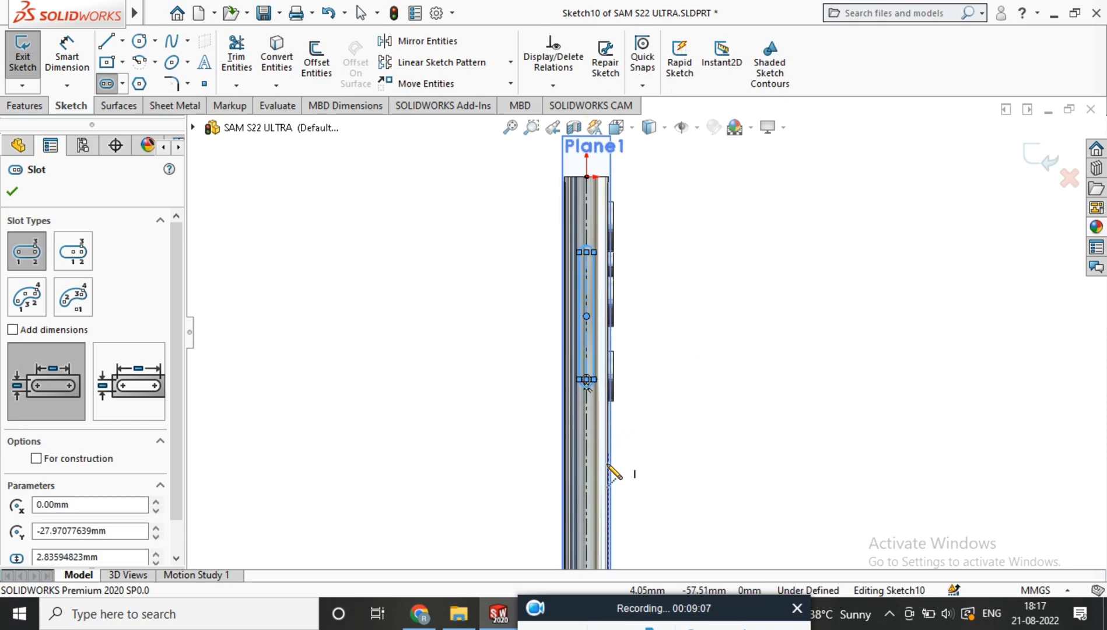
Sketch a second straight slot on the centerline below the first, about 15 mm long between centres and 3.7 mm wide.
scroll(606, 478, up, 3)
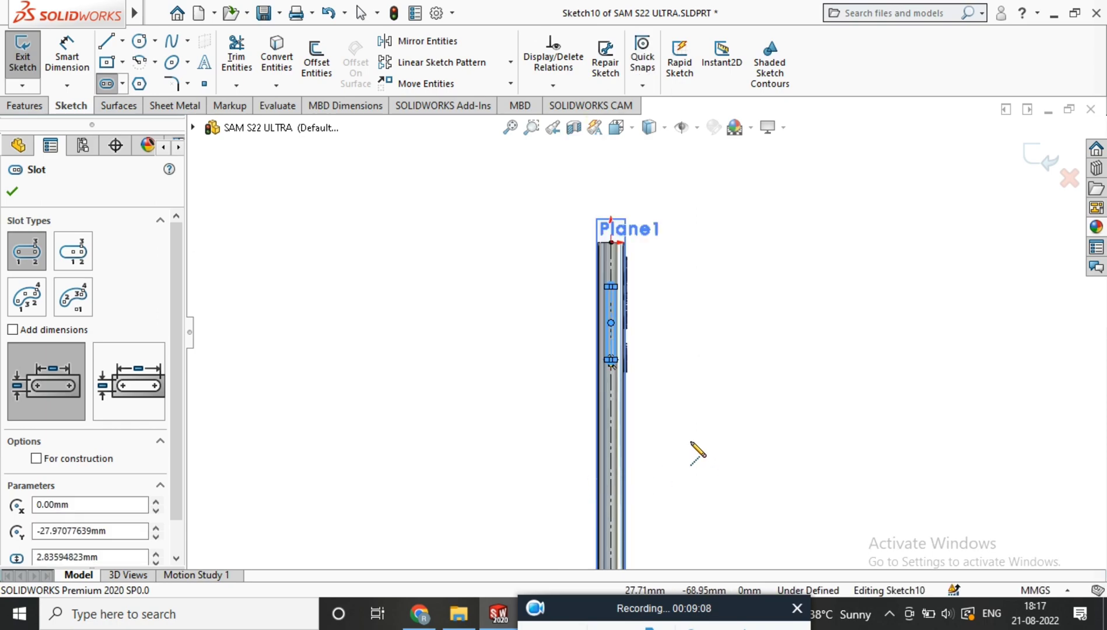
click(611, 418)
click(610, 461)
click(616, 462)
scroll(643, 356, down, 5)
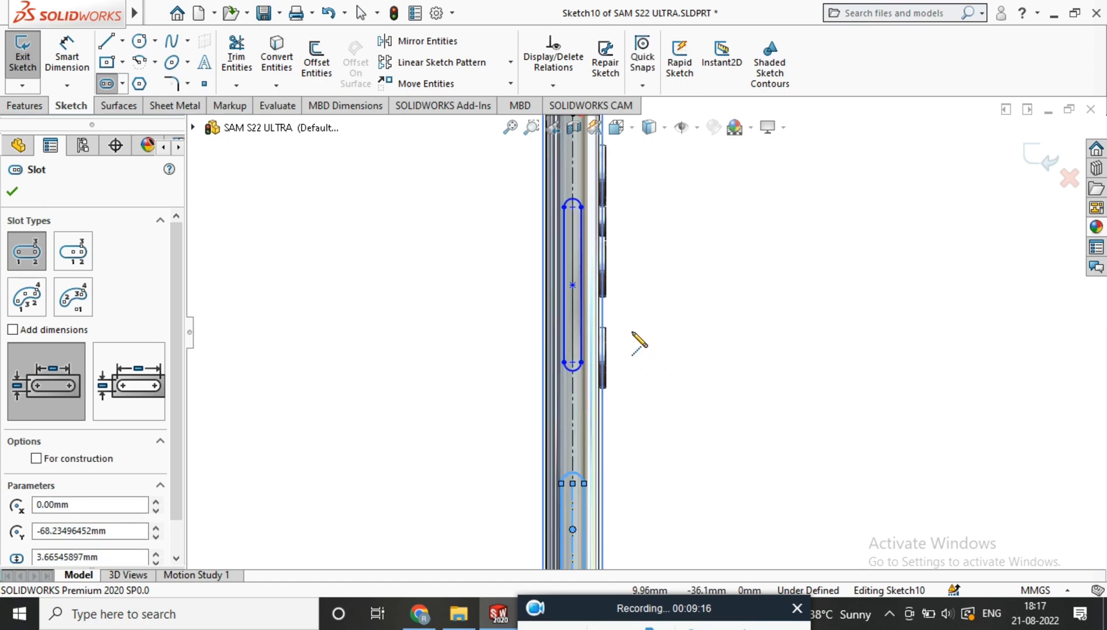
Dimension the upper slot with an end radius of 1 mm and a centre-to-centre length of 15 mm.
click(53, 56)
click(564, 168)
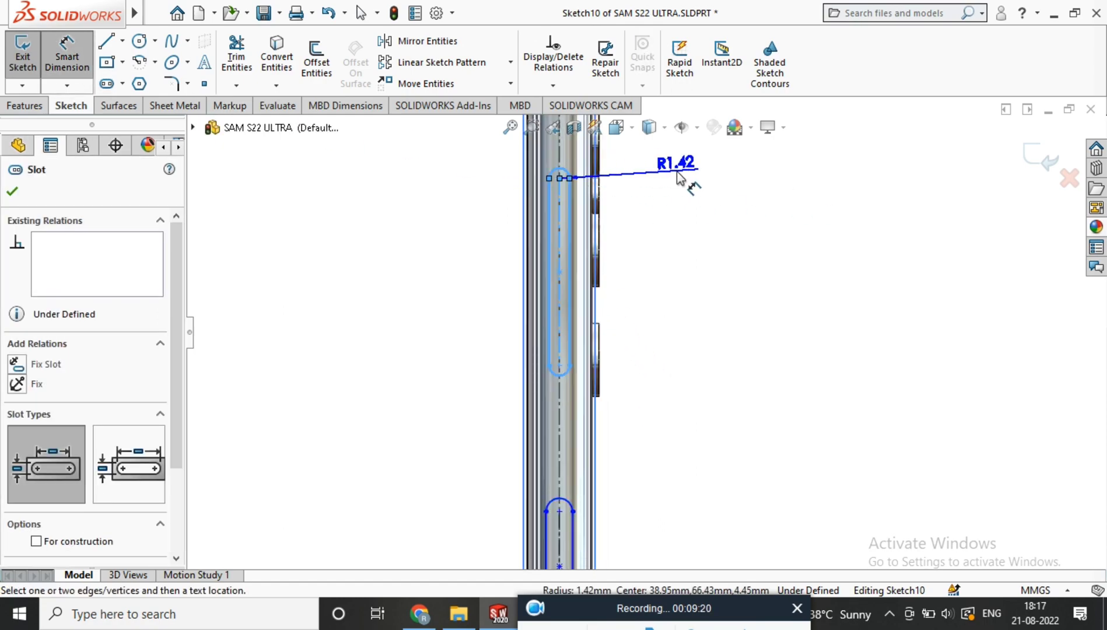
click(690, 168)
text(1)
key(Return)
click(568, 293)
click(804, 297)
text(15)
key(Return)
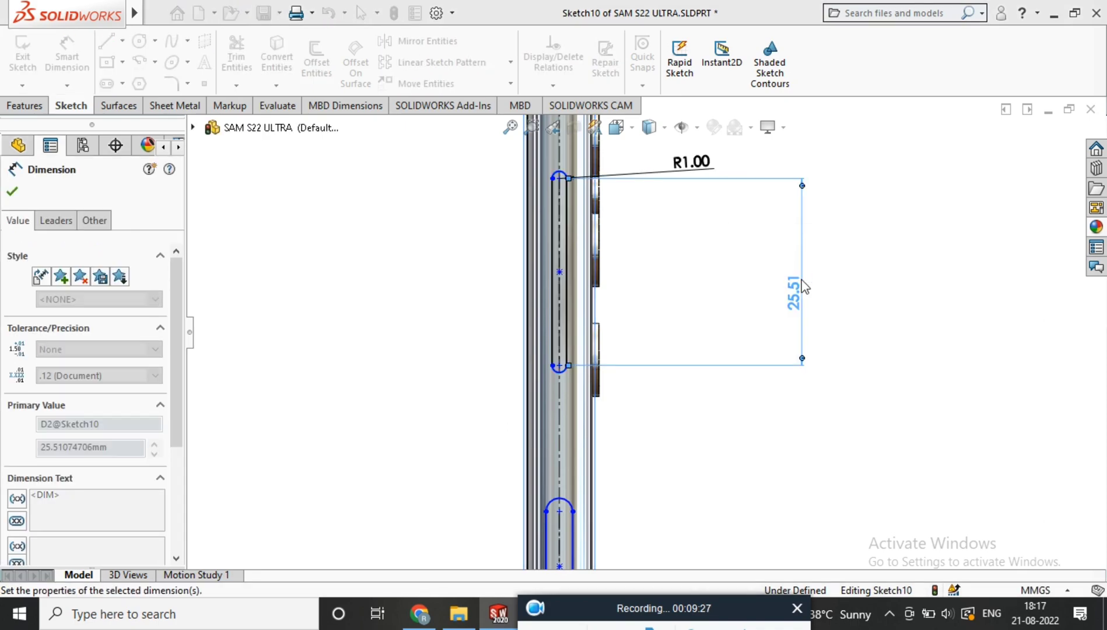
Dimension the upper slot's centre 25 mm from the phone's top end.
click(559, 233)
scroll(582, 262, up, 3)
scroll(622, 228, down, 2)
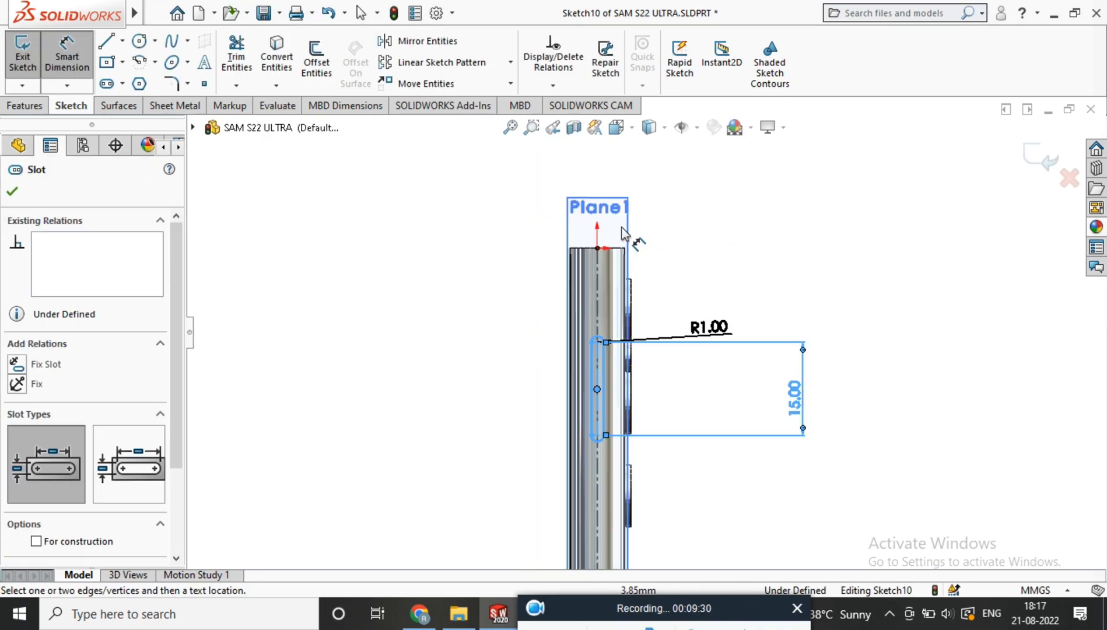
click(597, 249)
click(895, 289)
key(Return)
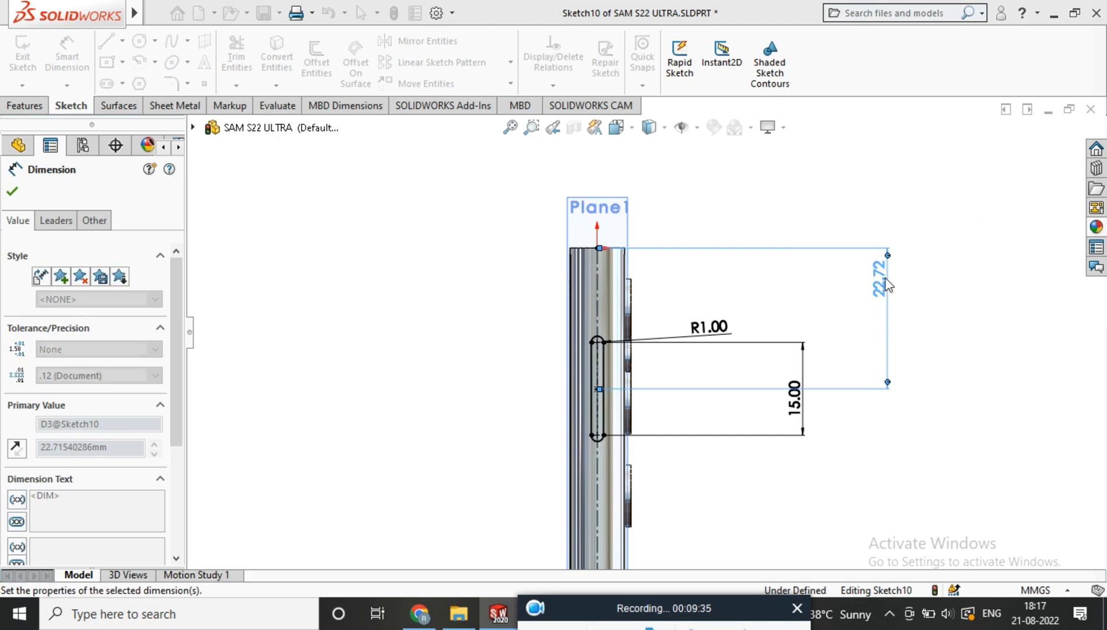
Dimension the lower slot with an end radius of 1 mm and a centre-to-centre length of 10 mm.
scroll(611, 380, up, 3)
scroll(628, 513, down, 4)
click(607, 367)
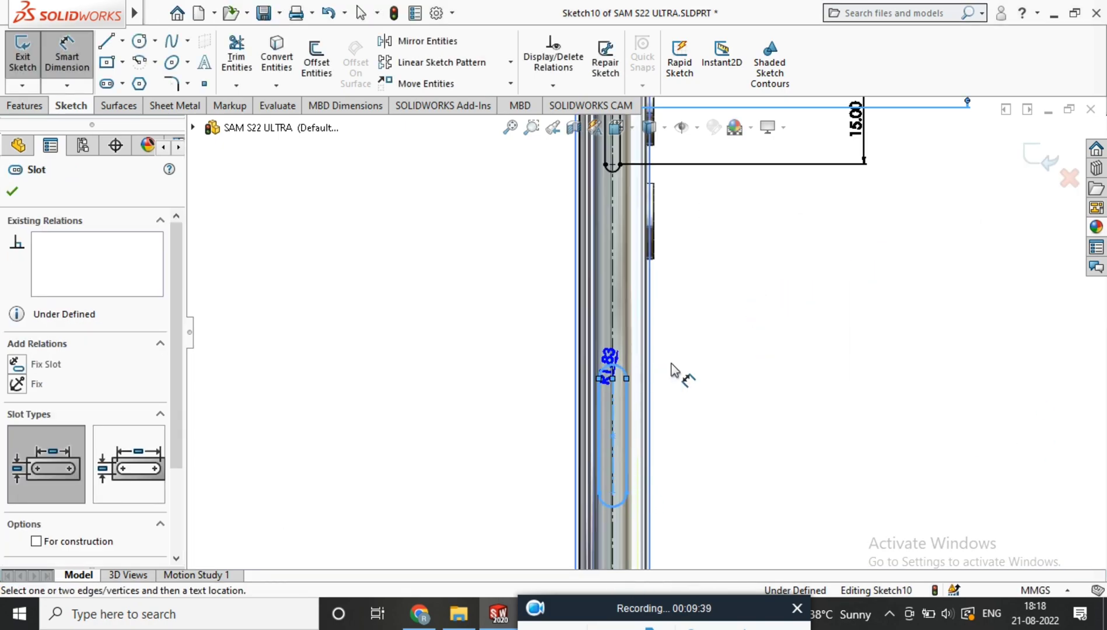
click(730, 349)
text(1)
key(Return)
click(623, 433)
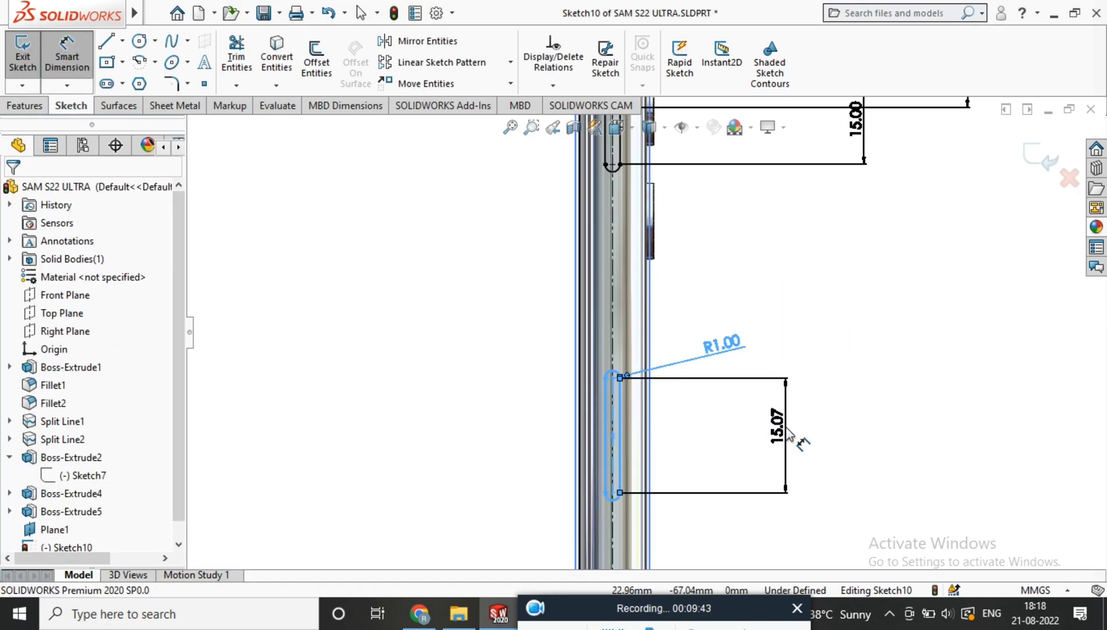
click(788, 434)
text(10)
key(Return)
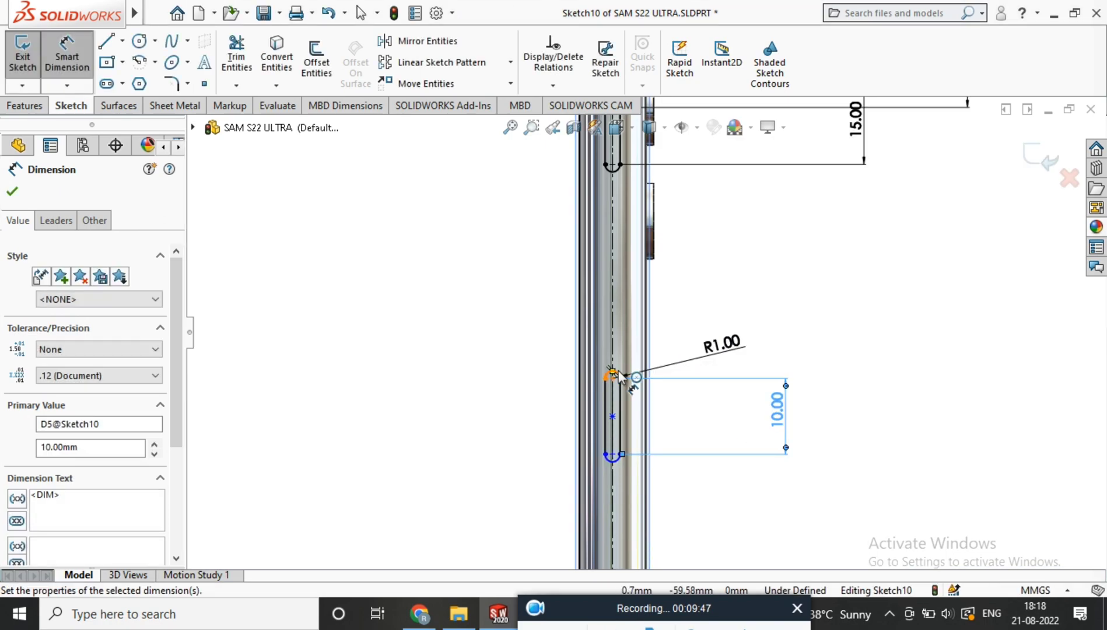
Set the distance between the facing arc centres of the two slots to 10 mm.
click(617, 374)
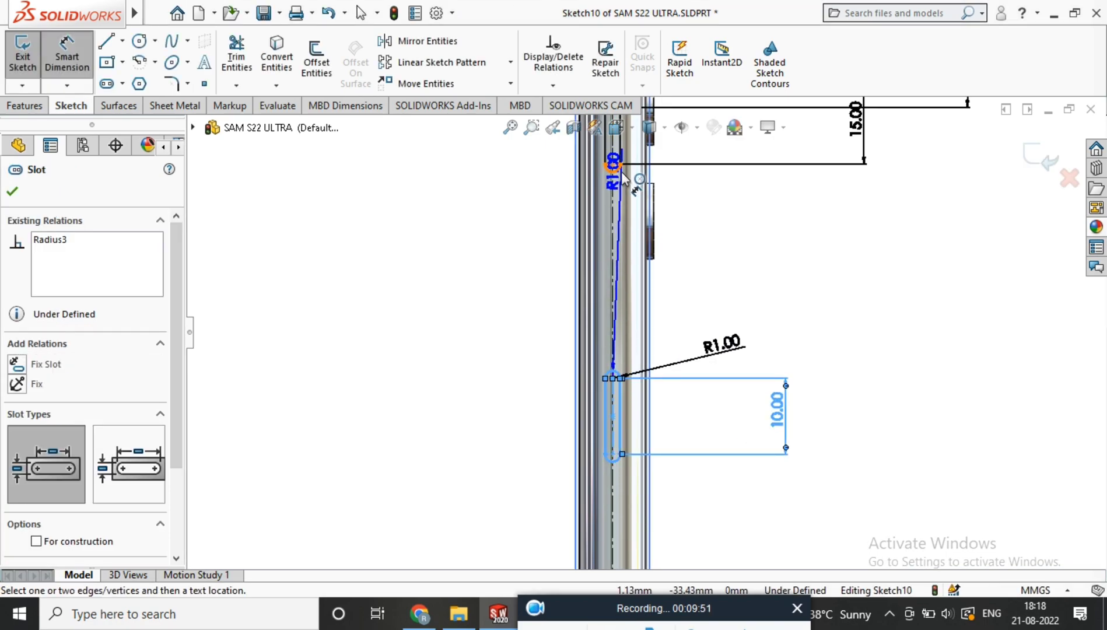
click(875, 231)
text(1)
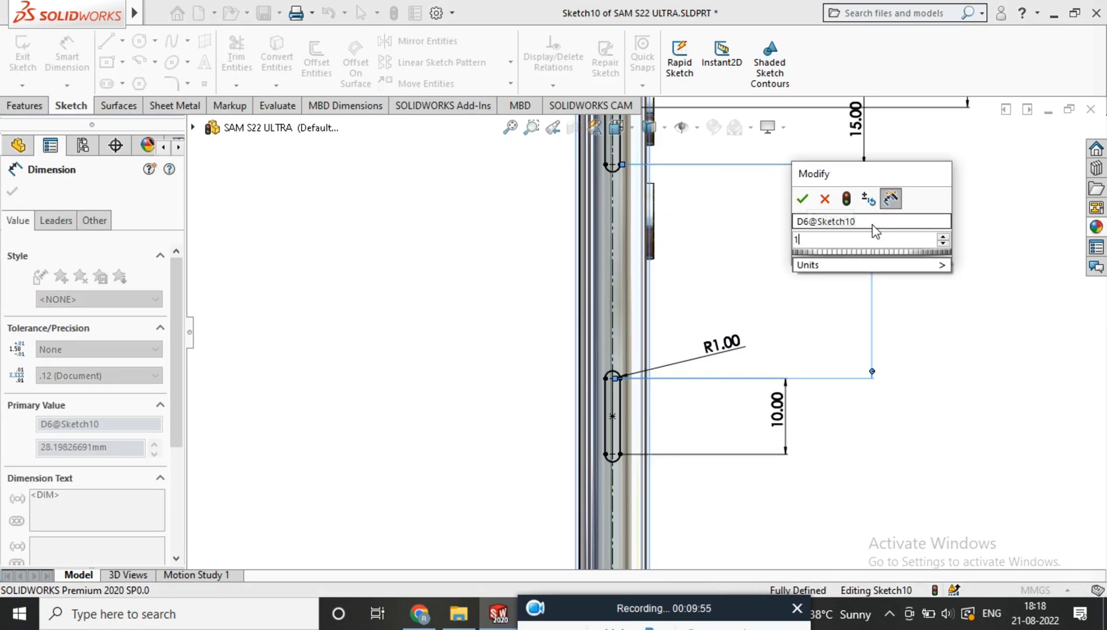
text(0)
key(Return)
Extrude both slots 1 mm with Boss-Extrude as side buttons and hide the tangent reference plane.
scroll(662, 217, up, 5)
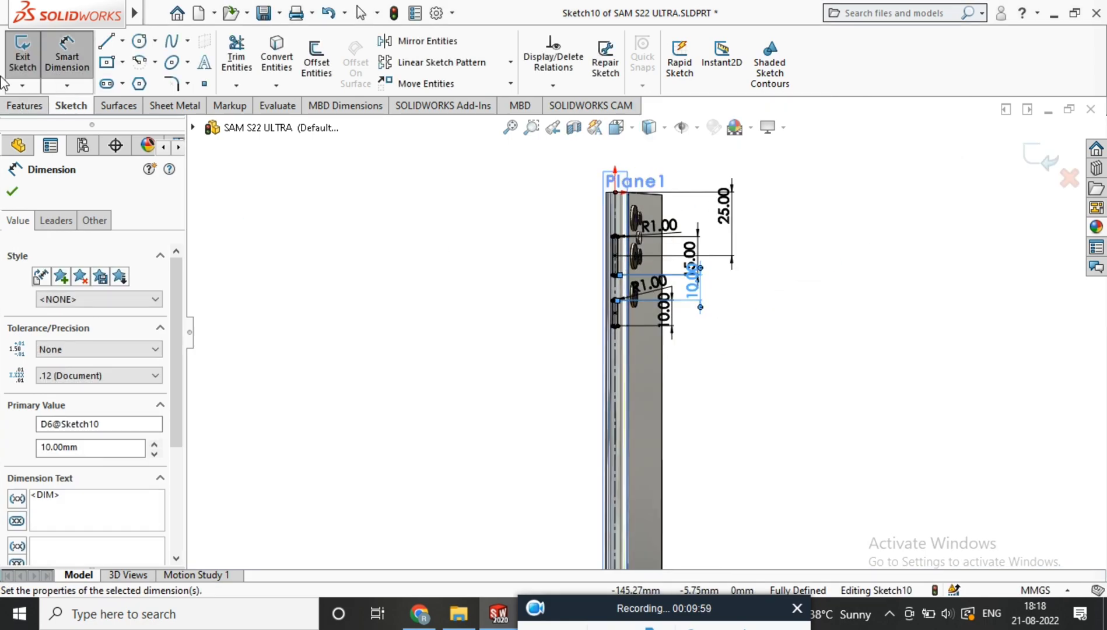
click(11, 191)
click(25, 105)
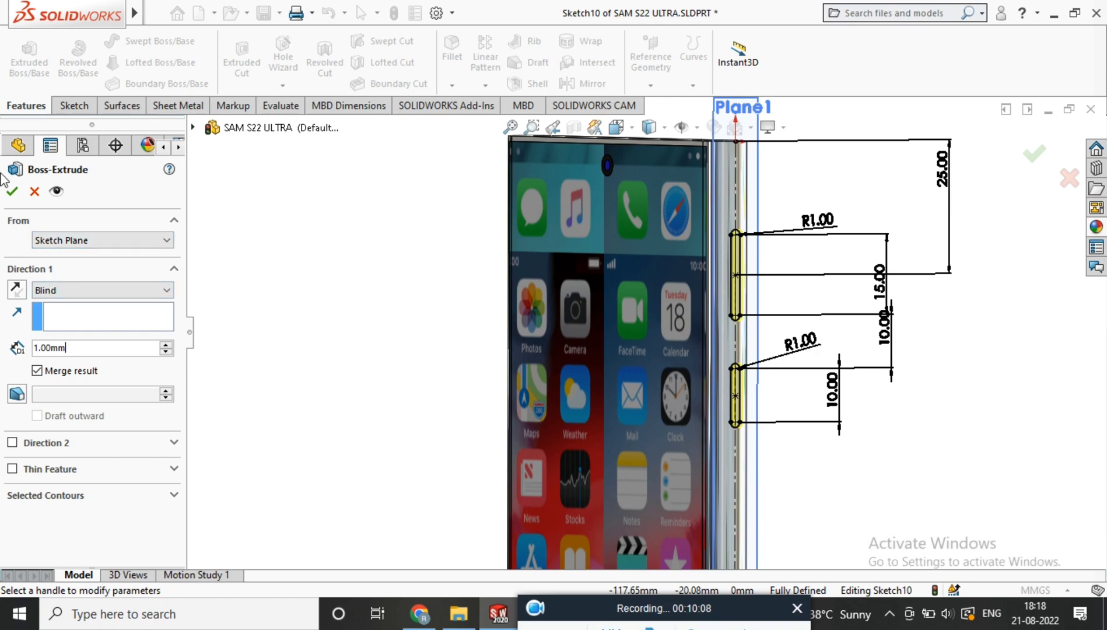
scroll(754, 252, down, 3)
middle_drag(779, 262, 729, 256)
scroll(706, 222, up, 4)
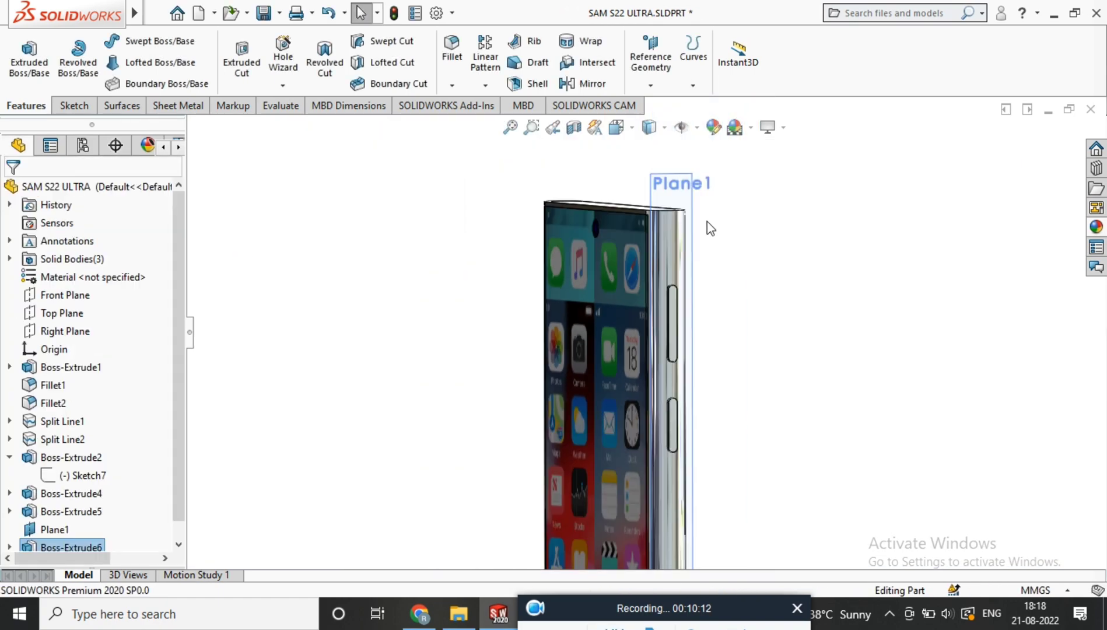
right_click(679, 195)
click(742, 173)
Fillet the upper side button's outer face with a constant 0.2 mm radius, trying to include the lower button's face as well.
scroll(704, 336, down, 4)
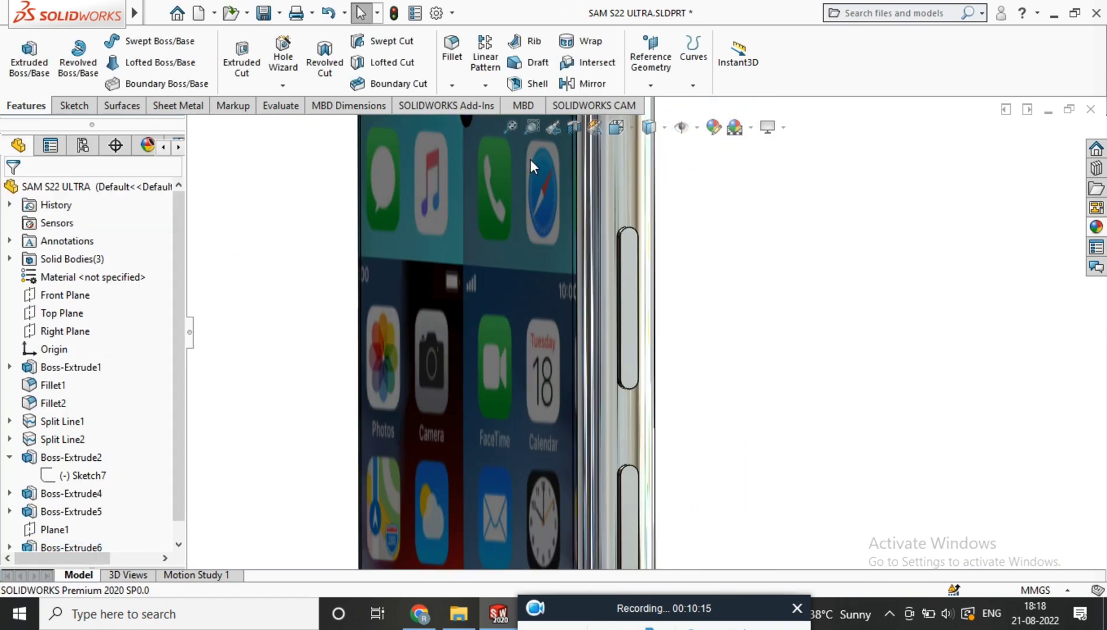
click(628, 245)
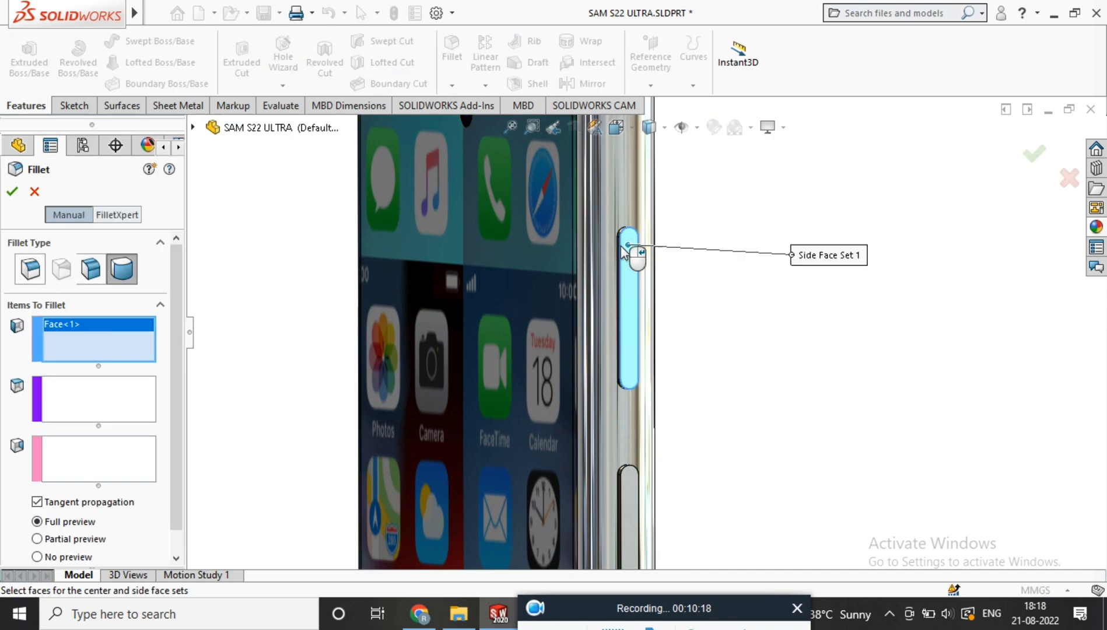
click(29, 268)
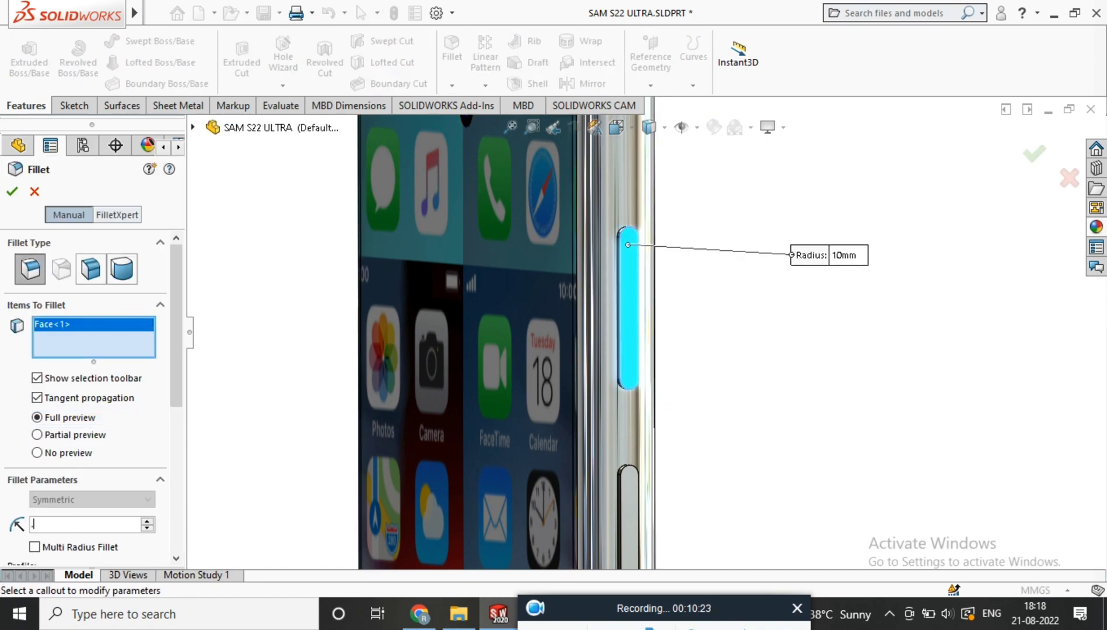
key(Return)
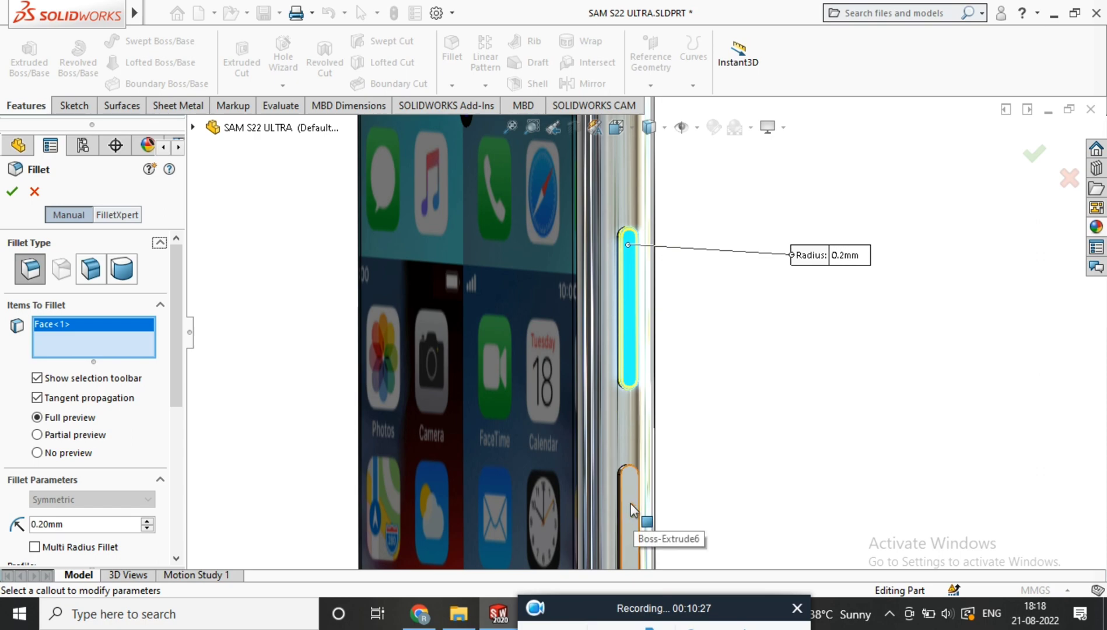
click(629, 526)
scroll(636, 527, up, 3)
scroll(641, 444, down, 1)
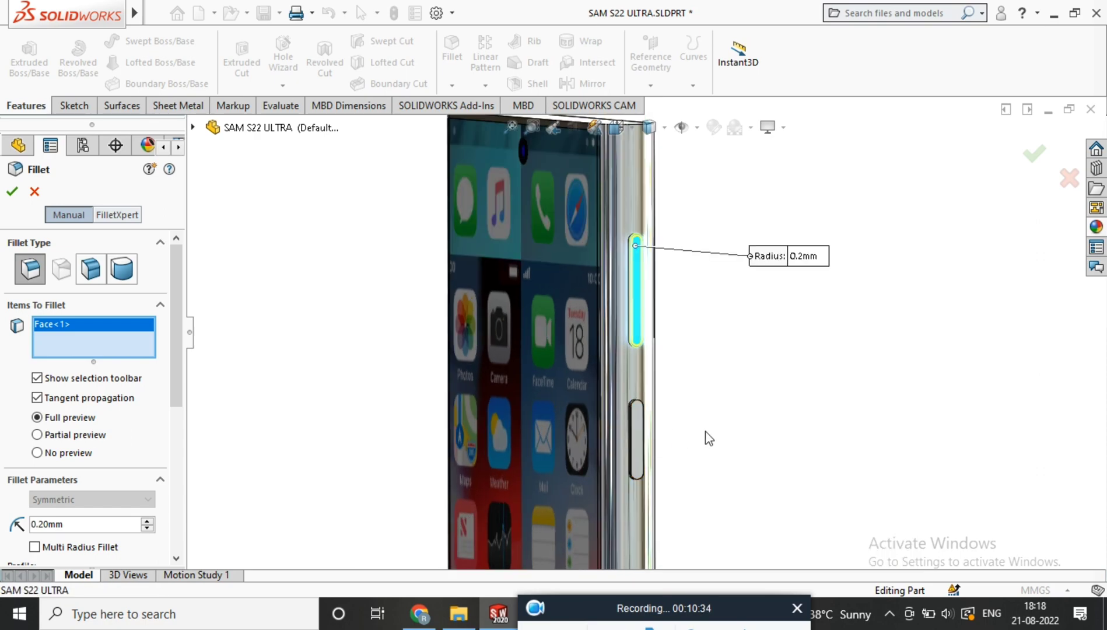
click(640, 434)
scroll(647, 449, down, 5)
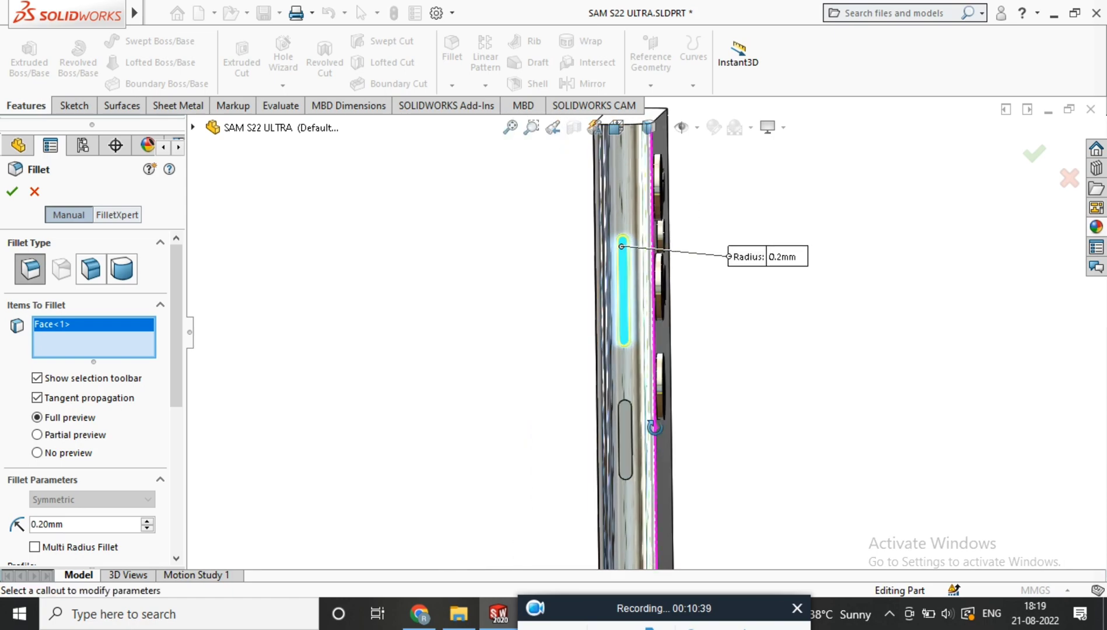
click(624, 396)
click(11, 193)
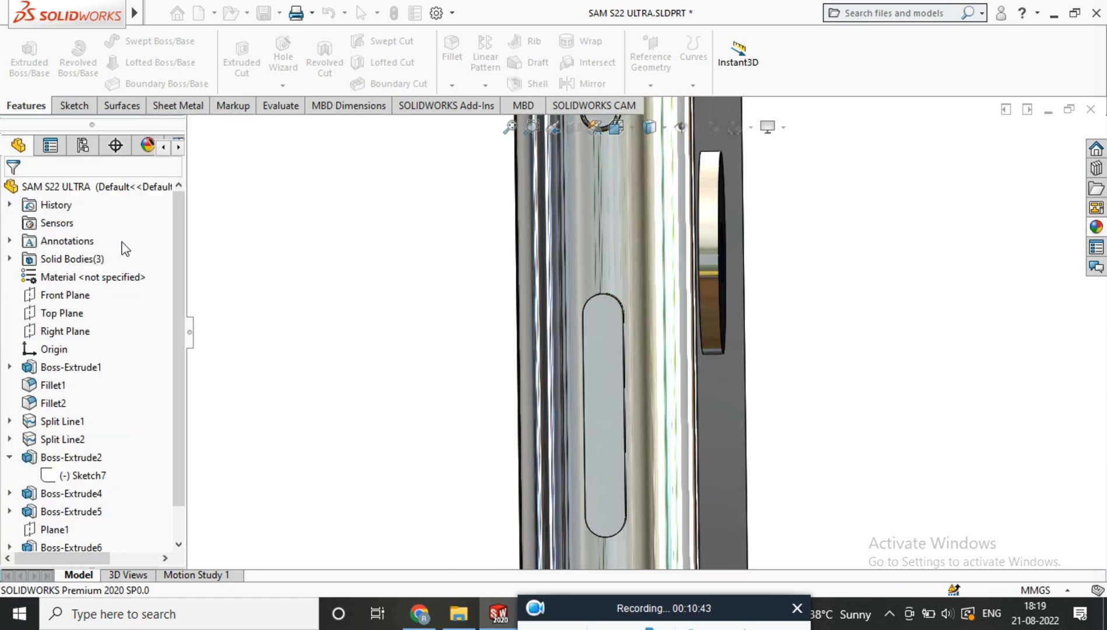
Apply a constant-radius fillet to the outer face of the lower side button.
scroll(621, 259, up, 5)
middle_drag(739, 216, 595, 241)
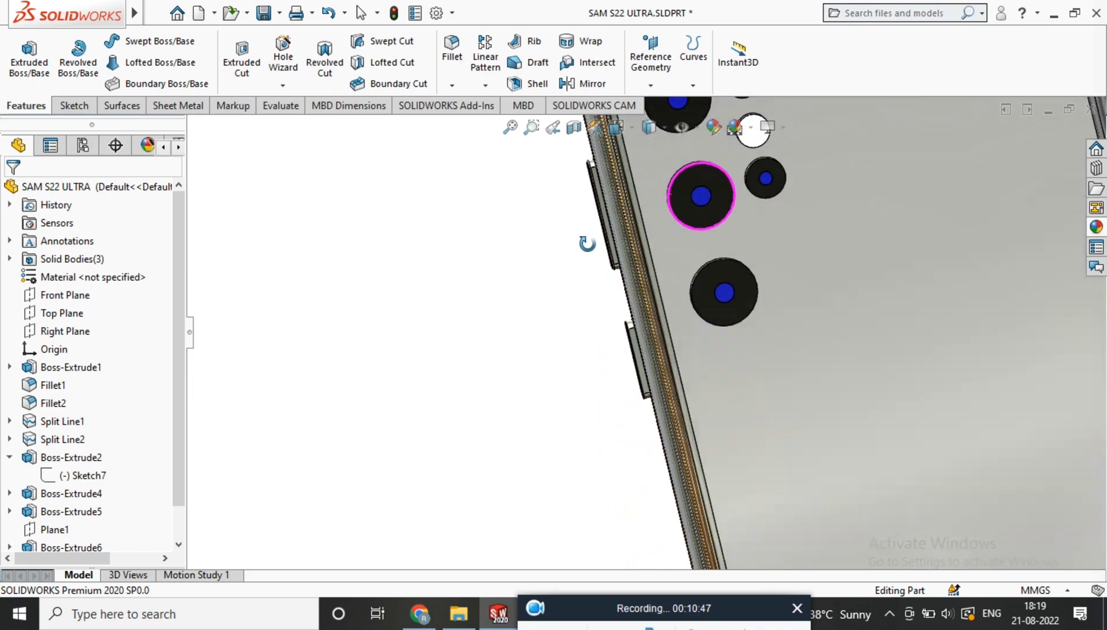
click(452, 49)
scroll(612, 350, down, 5)
middle_drag(645, 330, 713, 328)
click(665, 327)
click(13, 192)
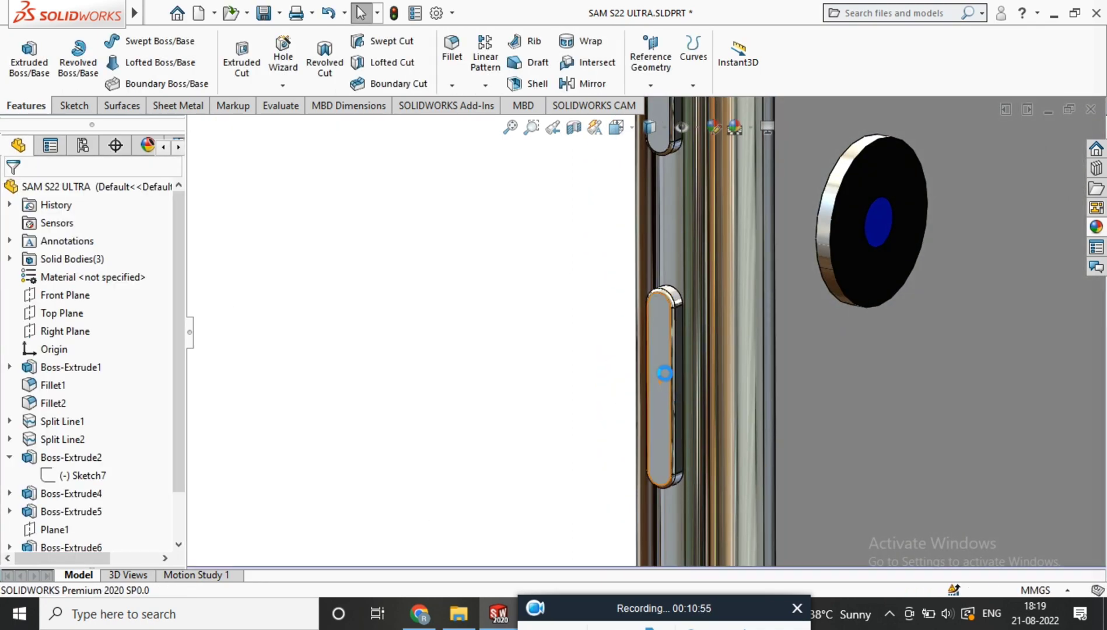
scroll(653, 309, up, 5)
middle_drag(663, 286, 821, 382)
scroll(751, 311, down, 6)
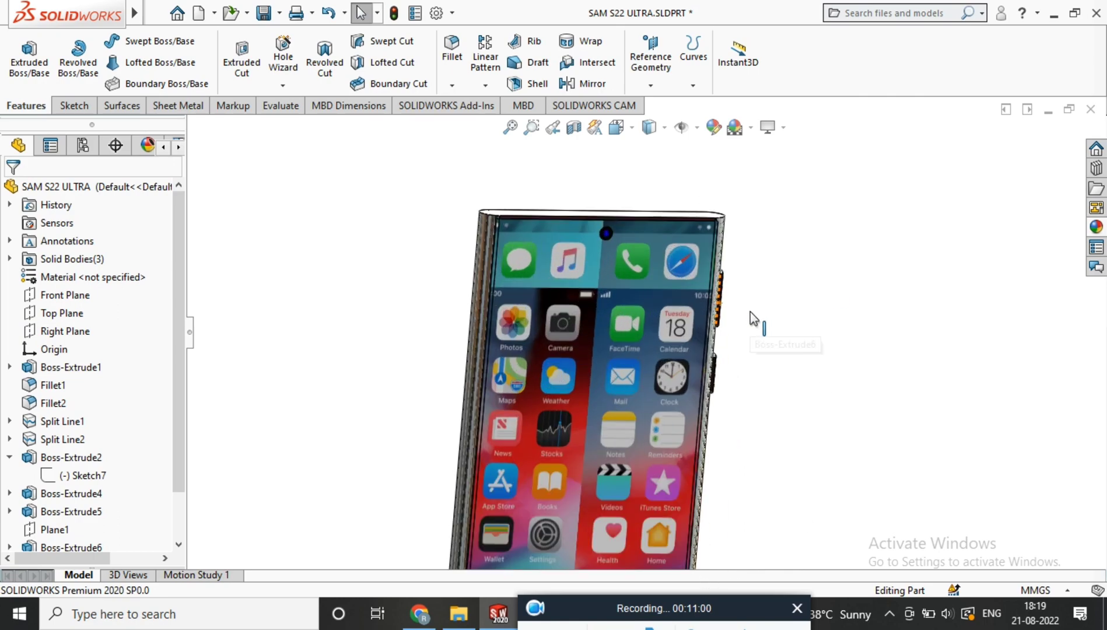
middle_drag(783, 314, 721, 160)
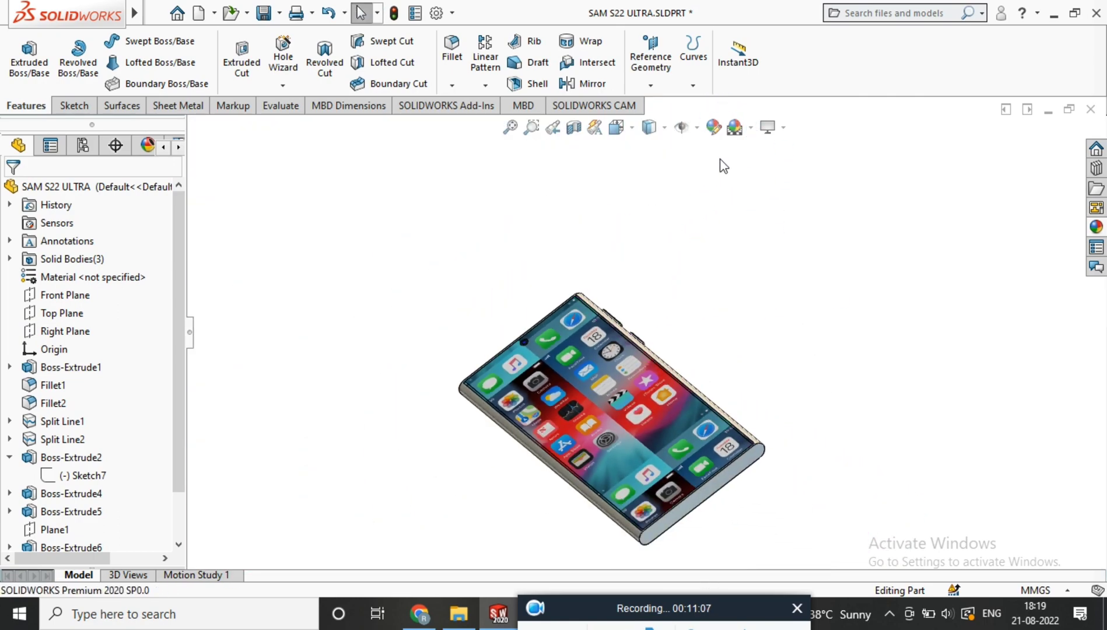
Leave the open sketch and roll the feature history back to just after Fillet4.
scroll(680, 507, down, 3)
middle_drag(721, 491, 671, 344)
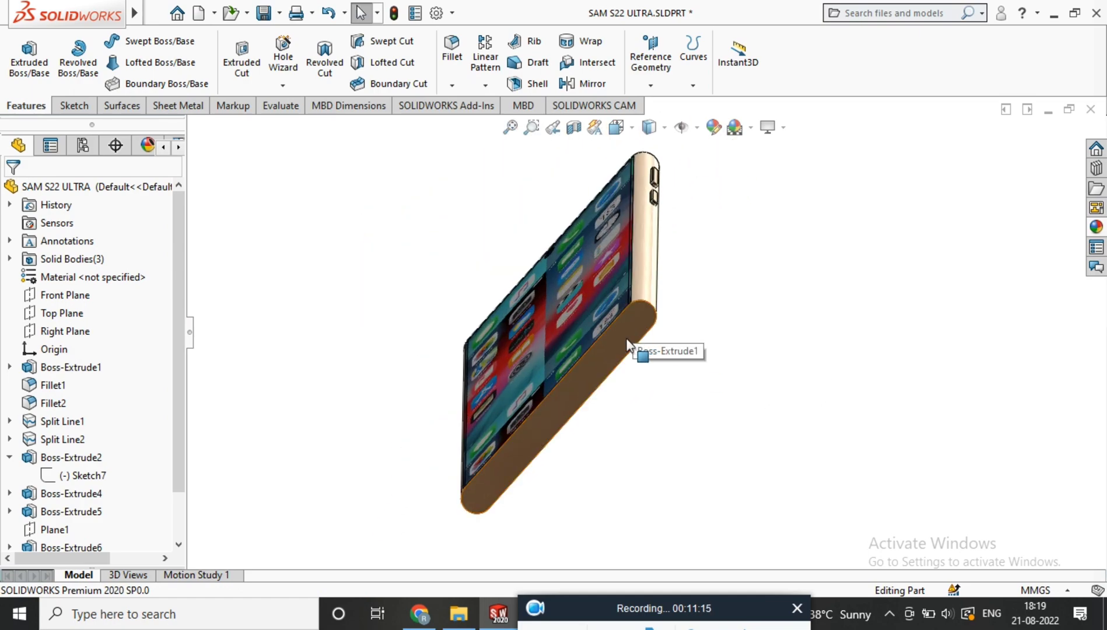
middle_drag(680, 216, 742, 342)
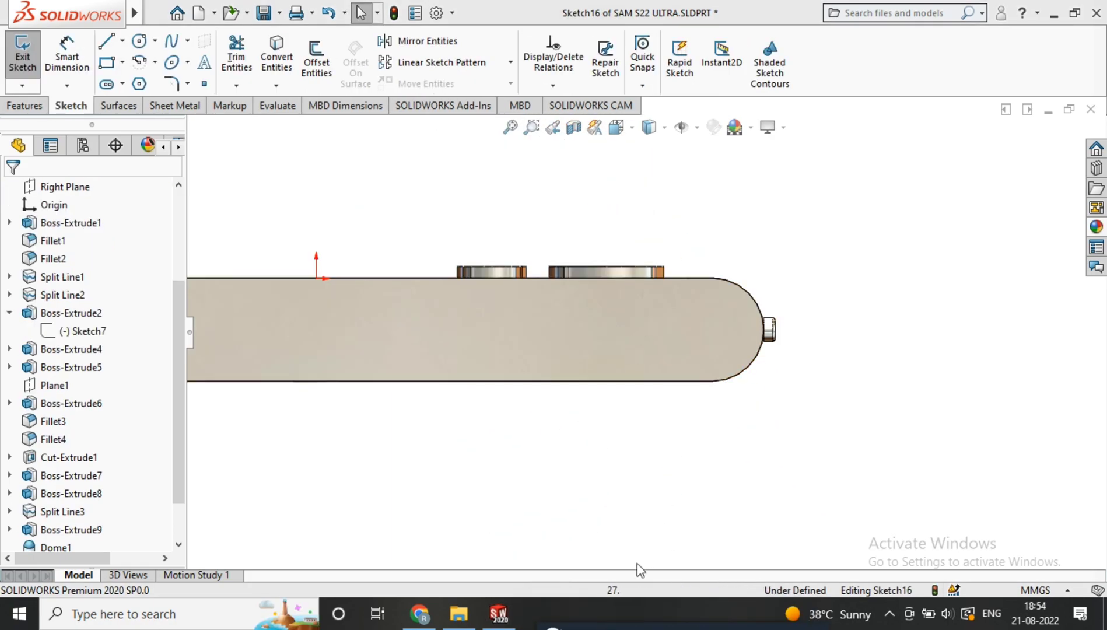
mouse_move(688, 373)
middle_down()
mouse_move(724, 519)
mouse_move(572, 251)
mouse_move(585, 203)
mouse_move(619, 233)
mouse_move(673, 252)
mouse_move(798, 376)
mouse_move(649, 303)
mouse_move(643, 336)
mouse_move(747, 464)
middle_up()
scroll(181, 495, down, 2)
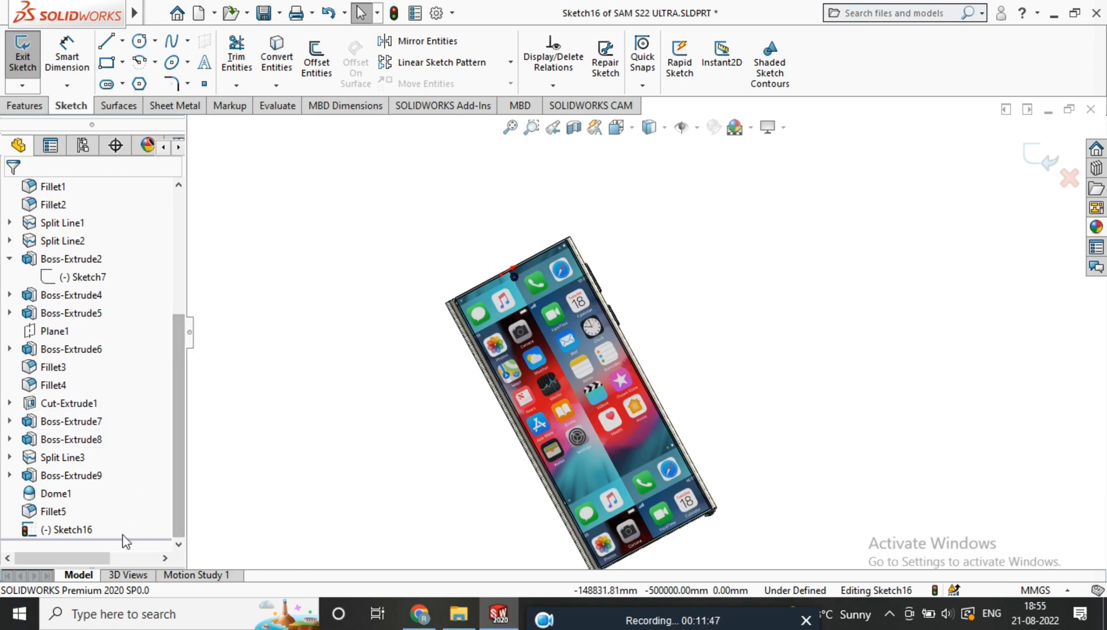
click(1030, 163)
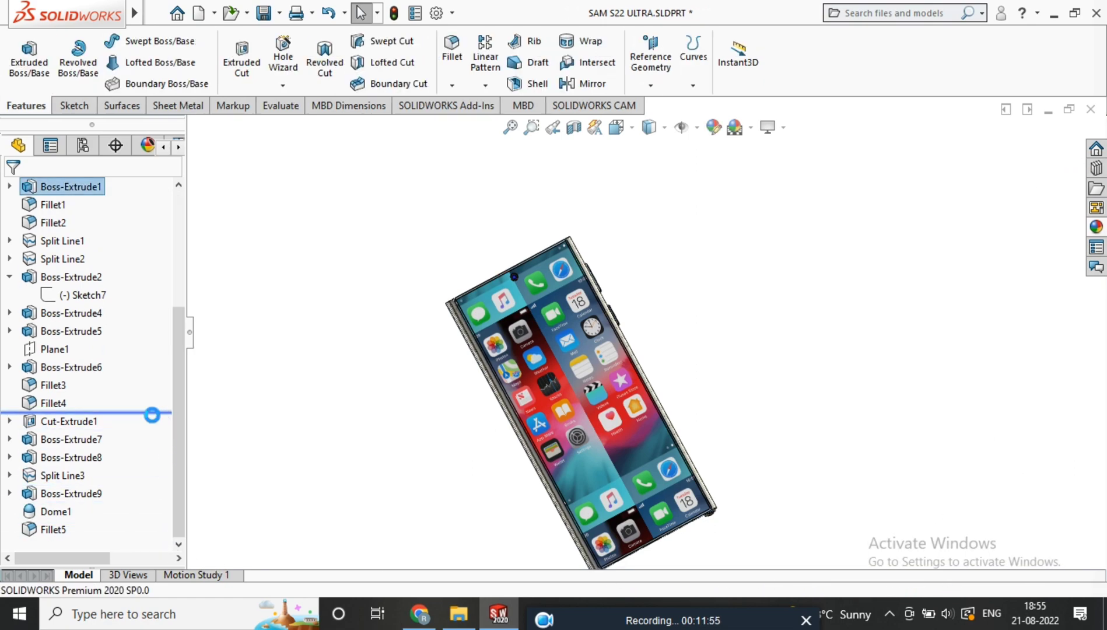
drag(151, 414, 151, 413)
Start a new sketch on the phone's flat bottom end face and view it straight on.
middle_drag(655, 452, 580, 397)
scroll(588, 425, down, 3)
scroll(486, 420, down, 3)
scroll(527, 433, up, 4)
scroll(672, 309, down, 4)
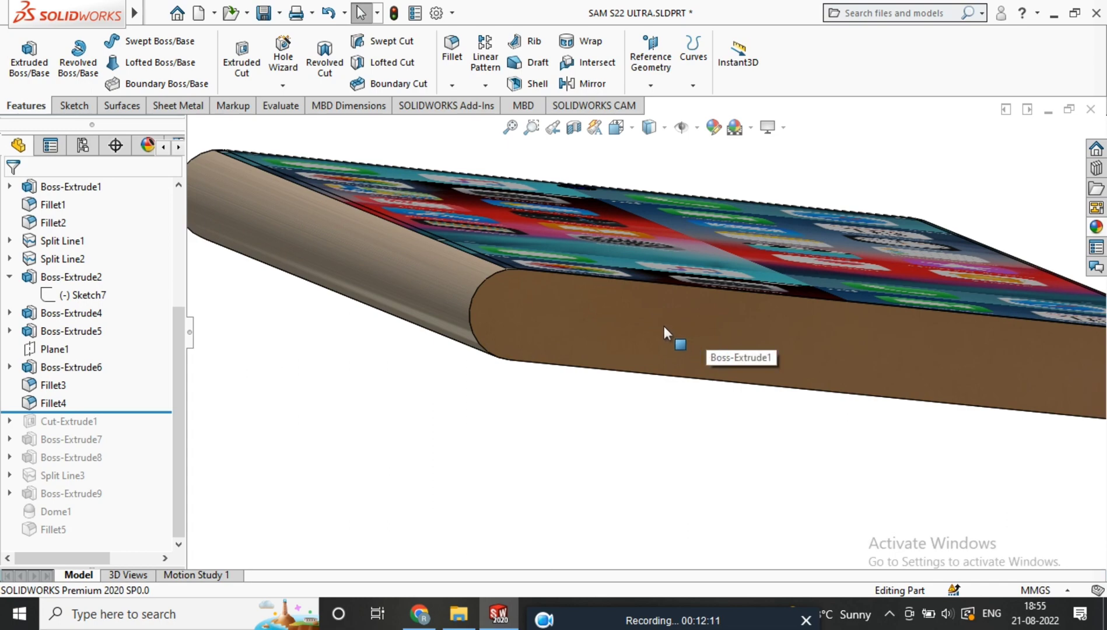
right_click(663, 326)
click(775, 196)
right_click(743, 313)
click(781, 196)
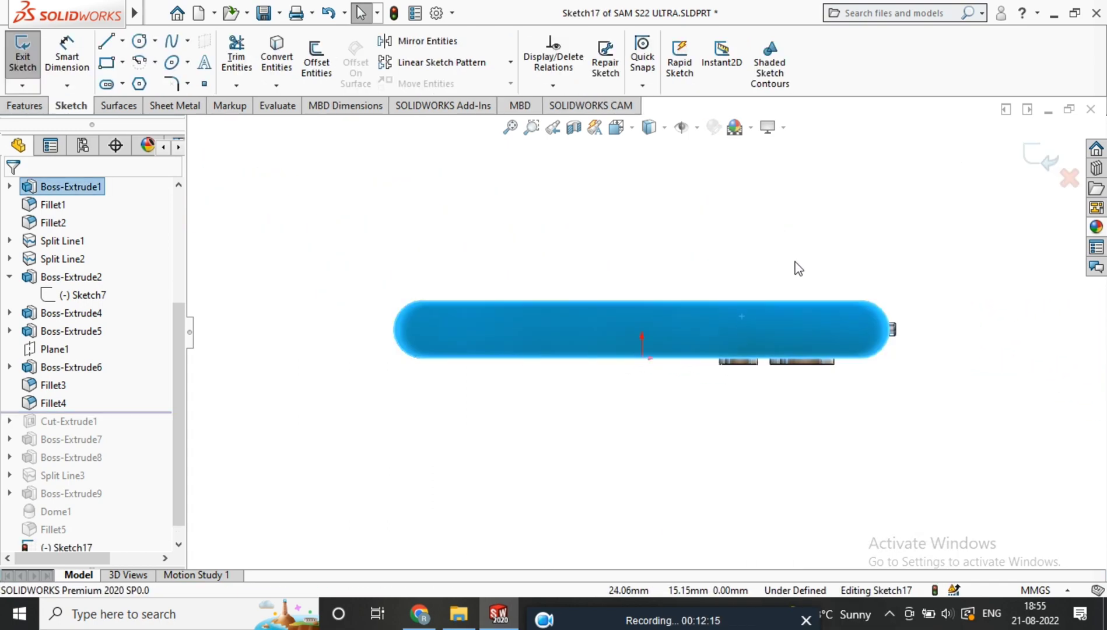
Draw a horizontal centerline along the middle of the end face, spanning its full width between the rounded ends.
click(121, 40)
click(140, 83)
click(210, 369)
click(820, 370)
right_click(902, 208)
click(943, 279)
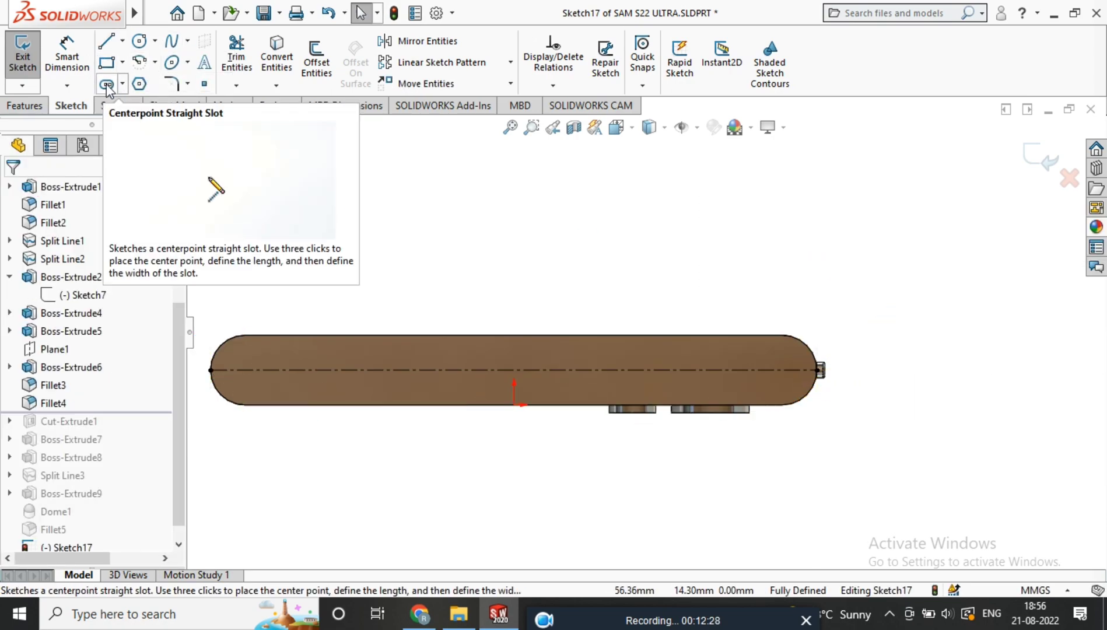
Sketch a horizontal centerpoint slot at the centerline's midpoint, about 7.3 mm between arc centres and 4 mm wide.
scroll(131, 84, down, 2)
scroll(158, 89, up, 3)
scroll(82, 93, down, 1)
click(108, 85)
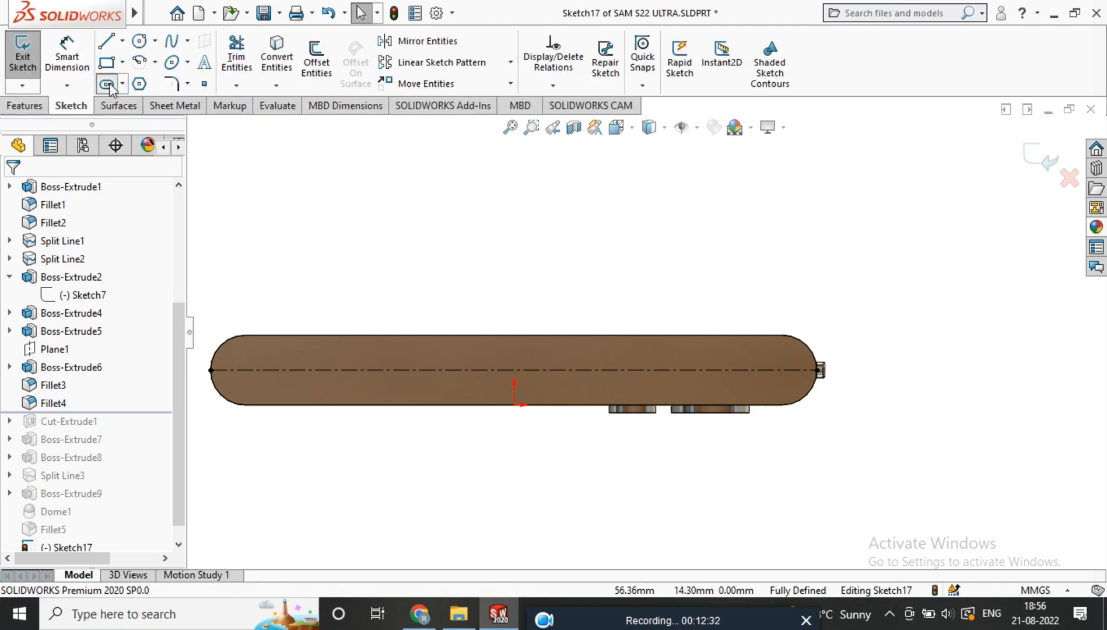
click(544, 355)
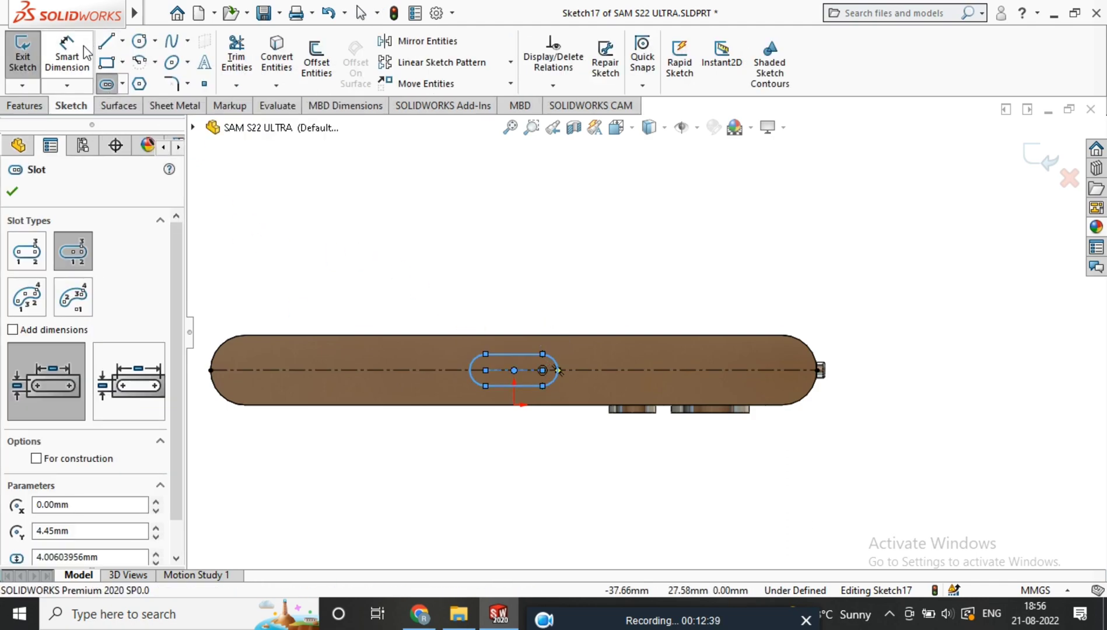
Dimension the central slot with a 2 mm end radius and a 5 mm straight length.
click(67, 55)
click(557, 368)
click(577, 295)
text(2)
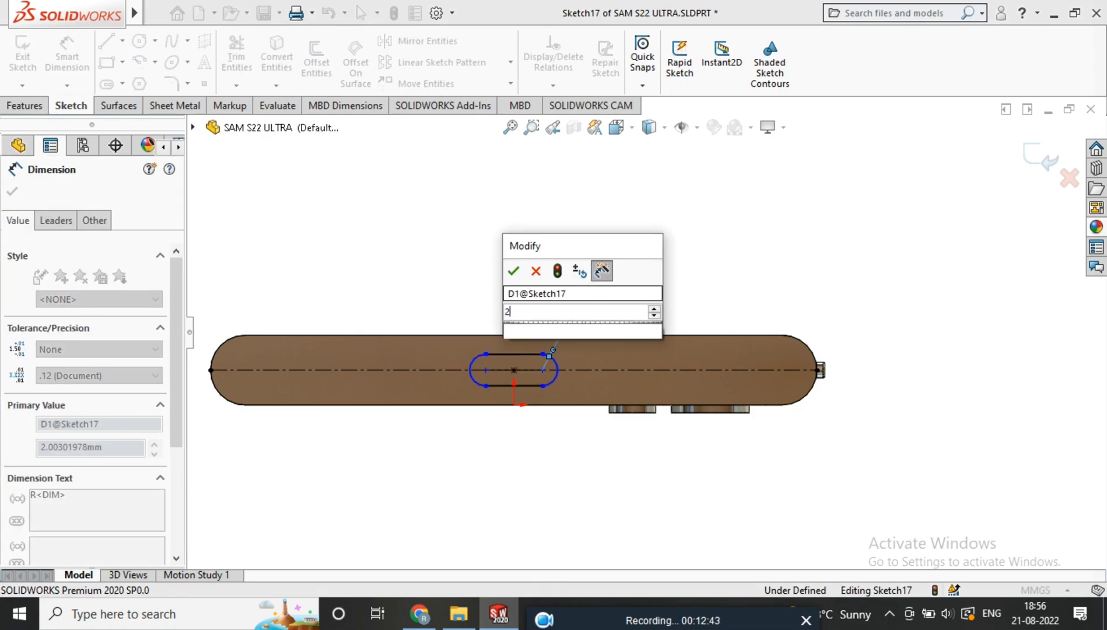
key(Return)
click(513, 353)
click(525, 269)
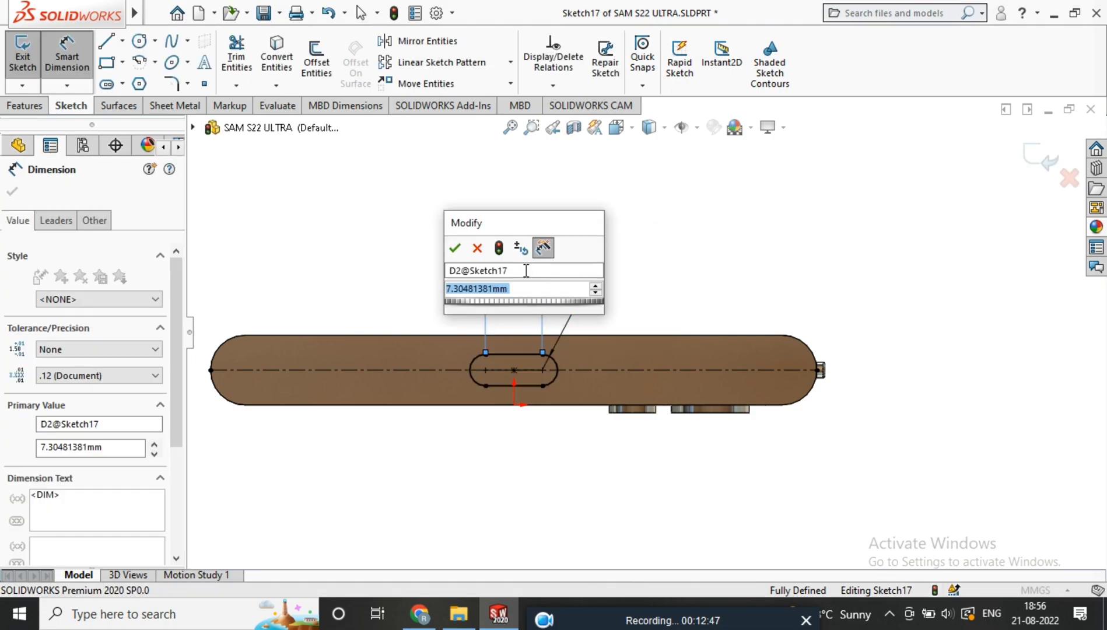
text(5)
key(Return)
Sketch a small vertical centerpoint slot on the centerline about 16 mm right of the central slot's centre, about 1.2 mm wide.
scroll(634, 377, down, 3)
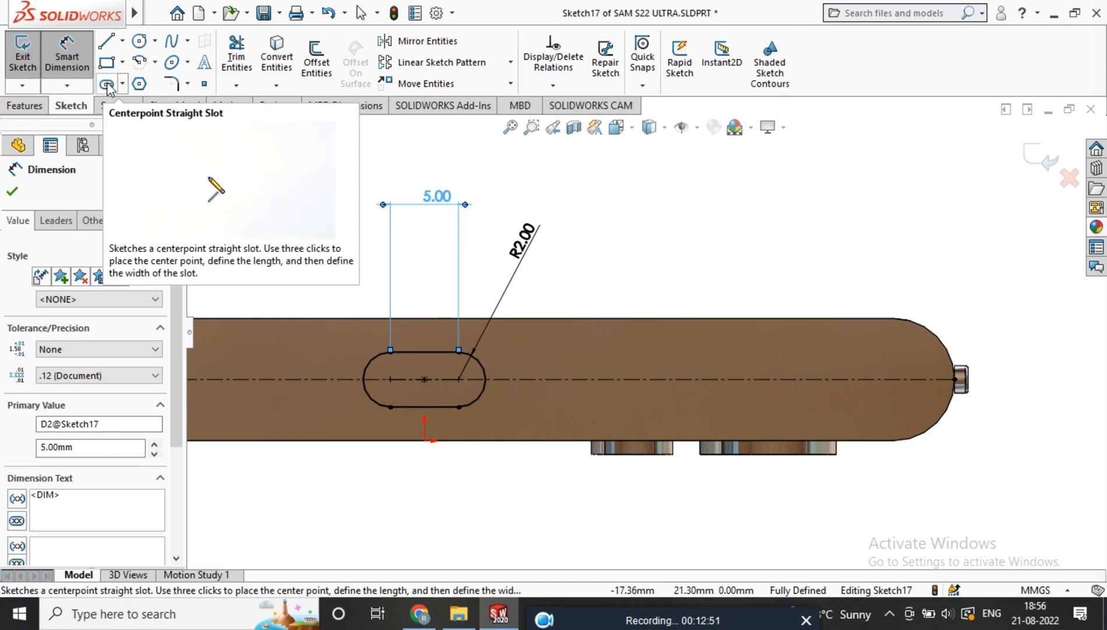
click(107, 84)
click(639, 379)
click(639, 362)
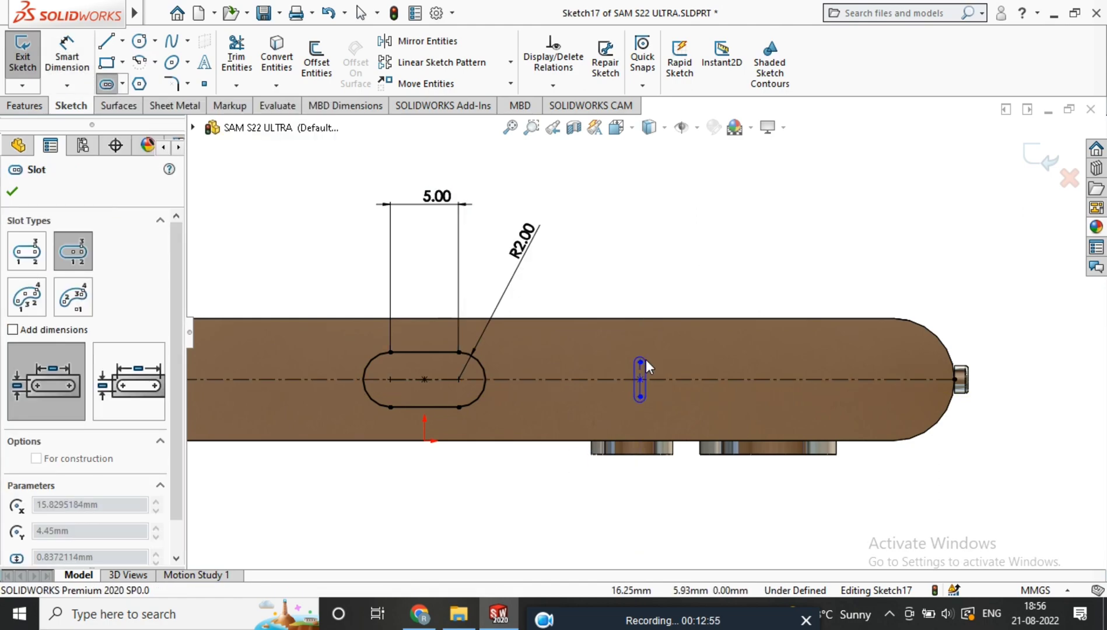
click(649, 366)
Set the small vertical slot's end radius to 0.5 mm.
click(66, 53)
click(648, 362)
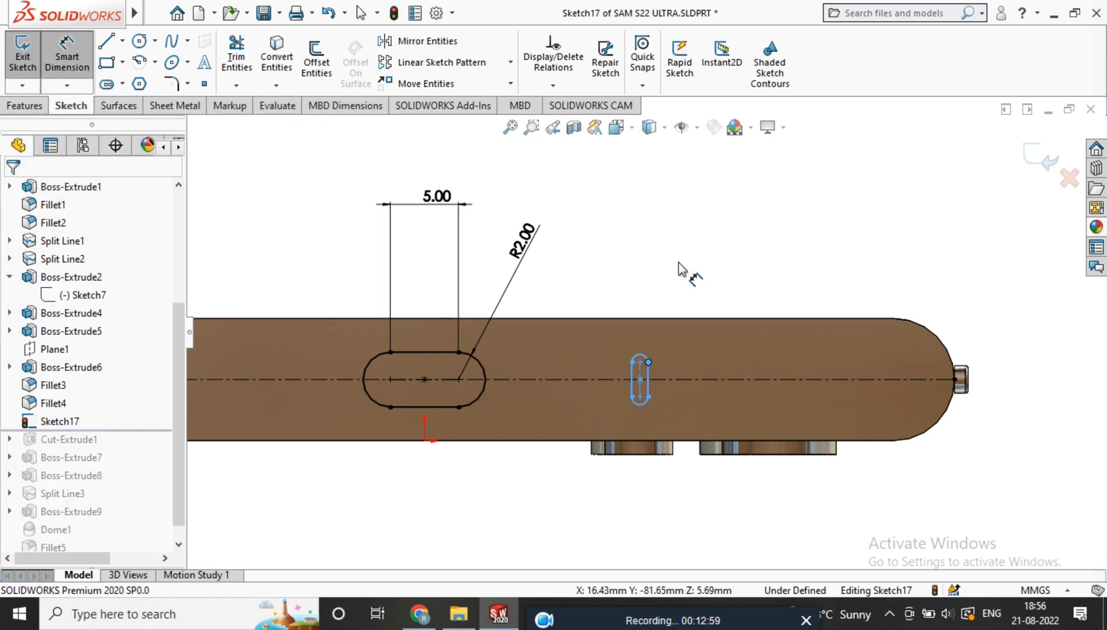
click(77, 61)
click(643, 357)
click(679, 286)
text(0.5)
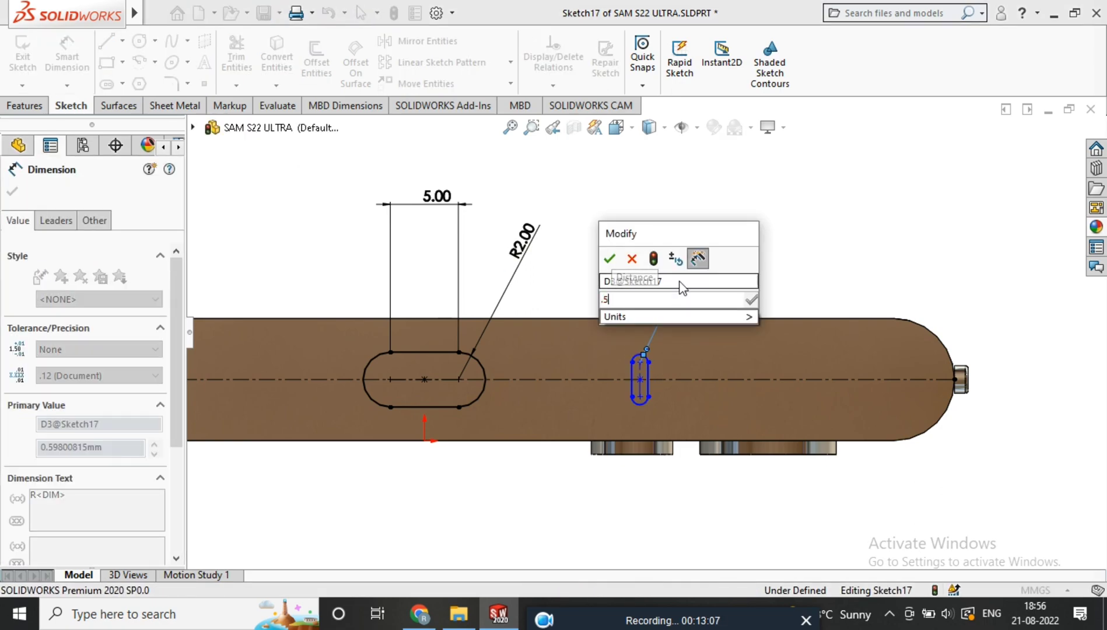
key(Return)
Set the small vertical slot's straight length to 1 mm.
scroll(650, 357, up, 3)
click(617, 356)
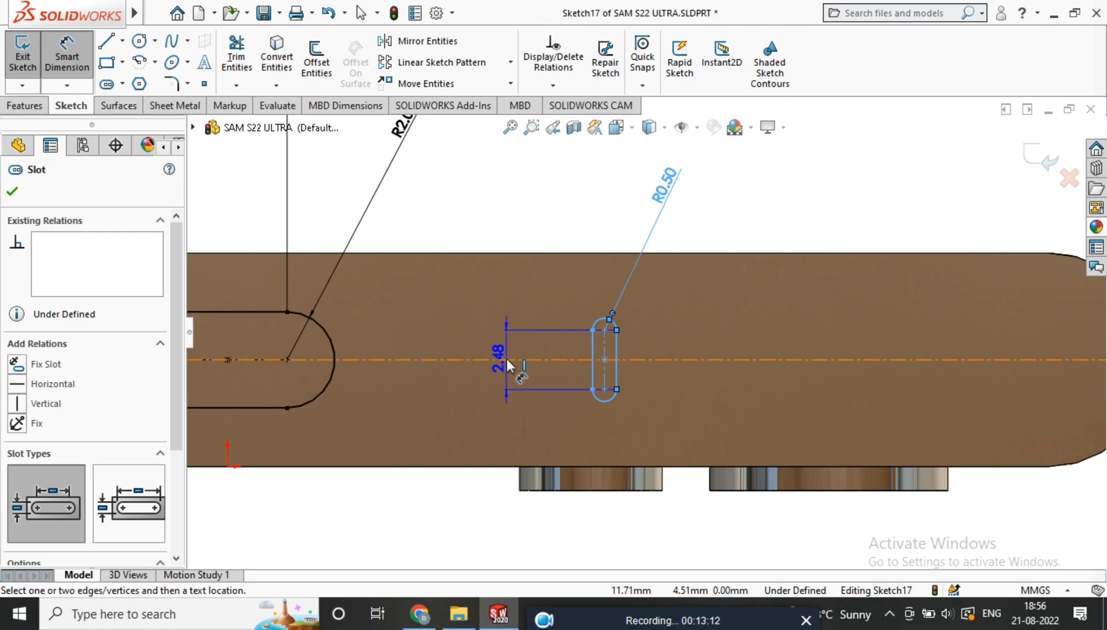
click(506, 358)
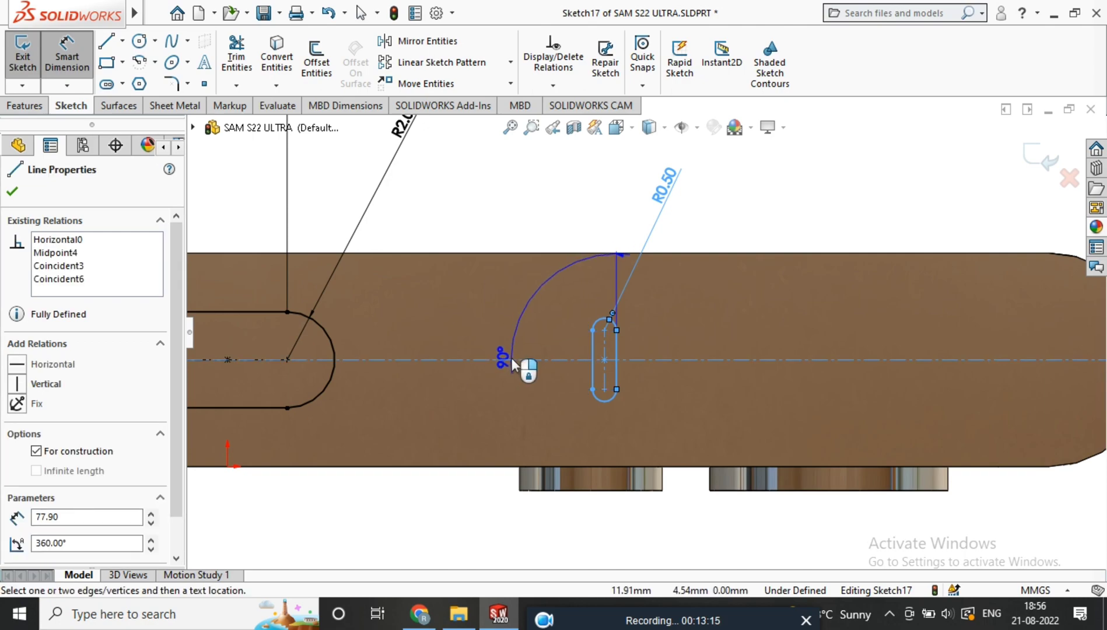
right_click(525, 362)
key(Escape)
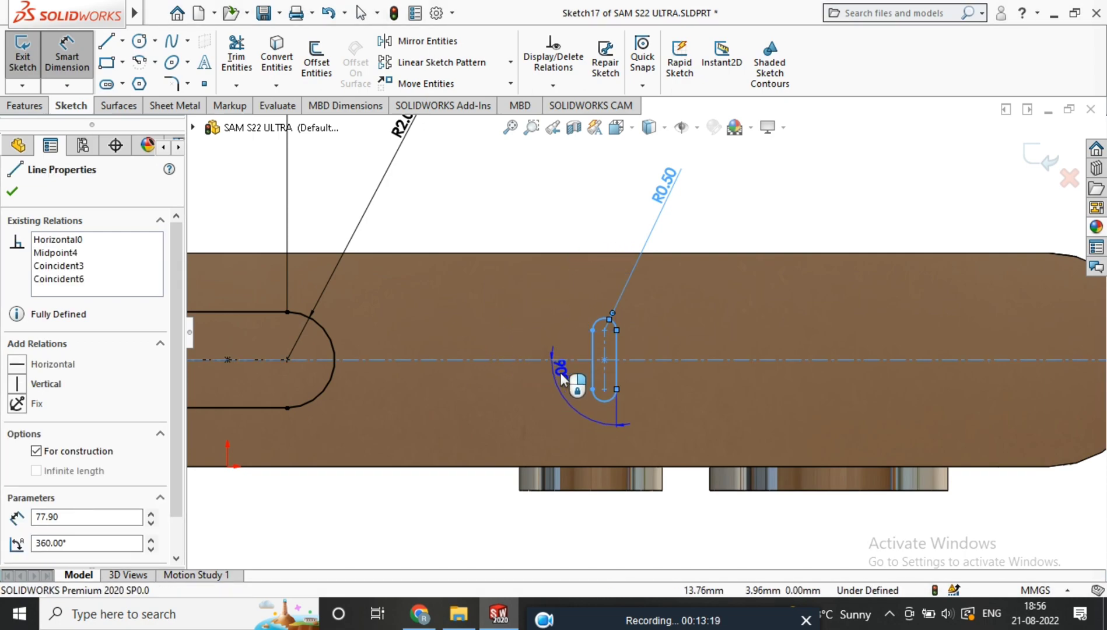
key(Escape)
click(543, 372)
text(1)
key(Return)
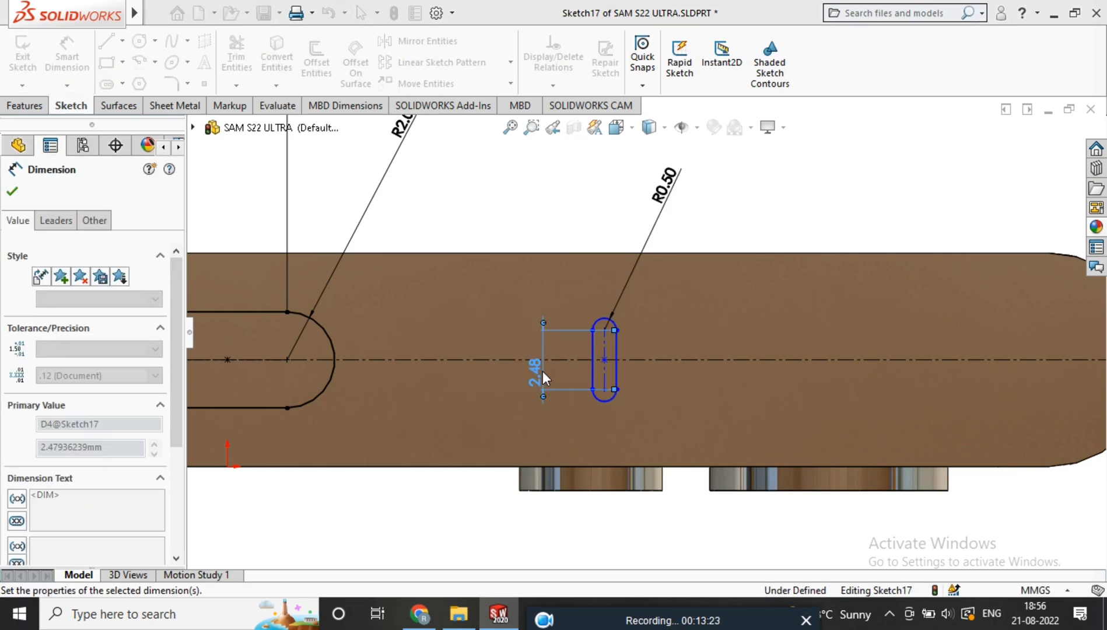
Dimension the distance from the central slot's right arc centre to the small slot's centre as 15 mm.
scroll(633, 345, up, 1)
scroll(629, 342, down, 2)
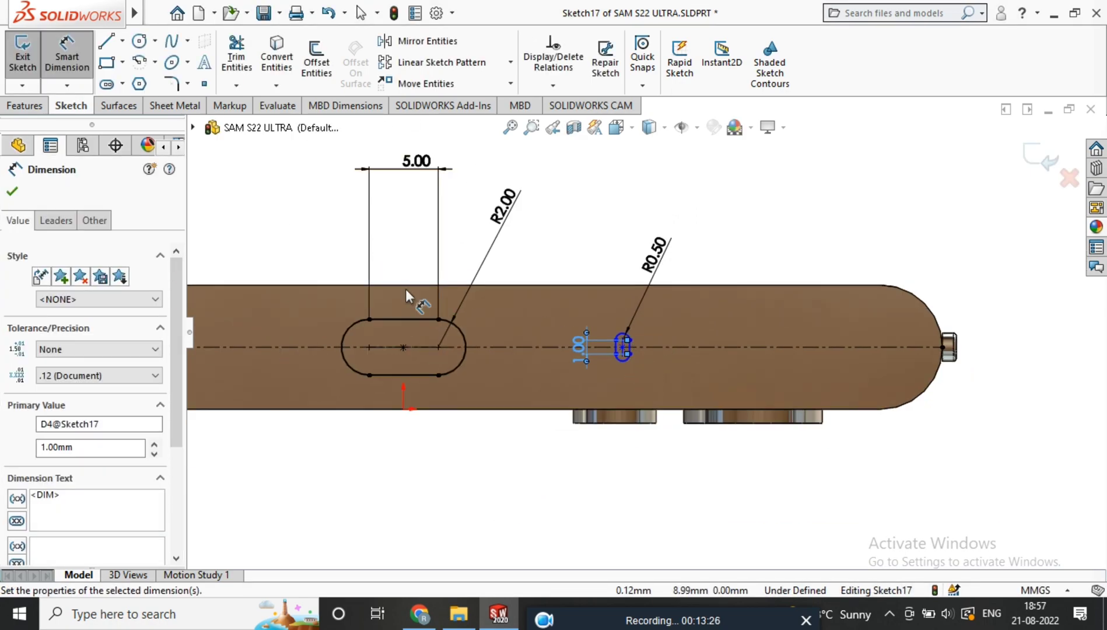
click(460, 353)
scroll(598, 337, up, 2)
click(651, 357)
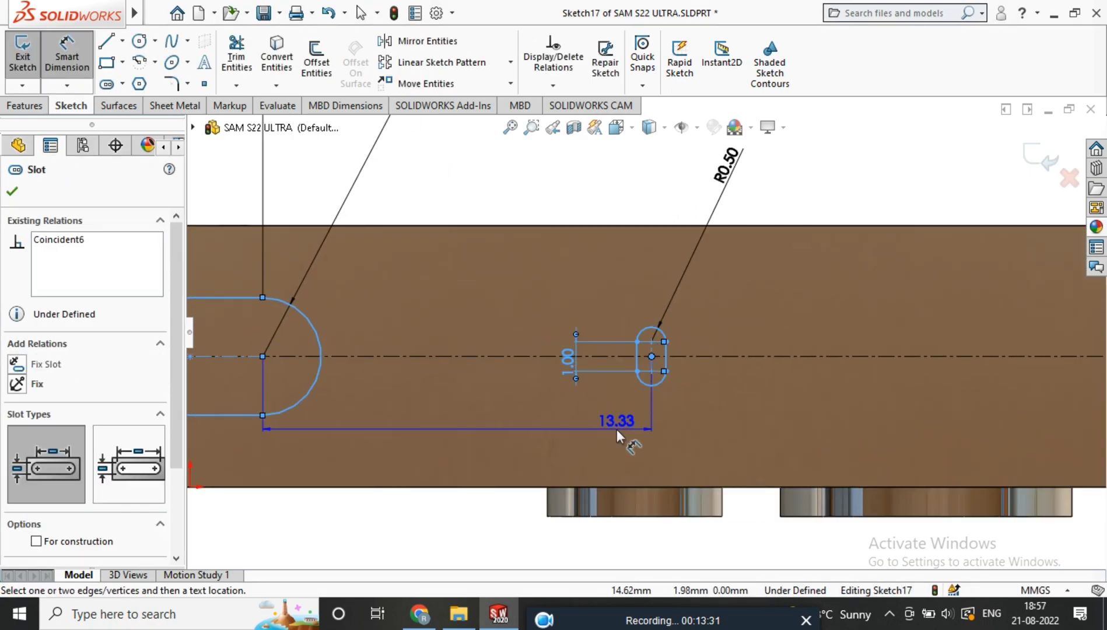
scroll(616, 428, down, 2)
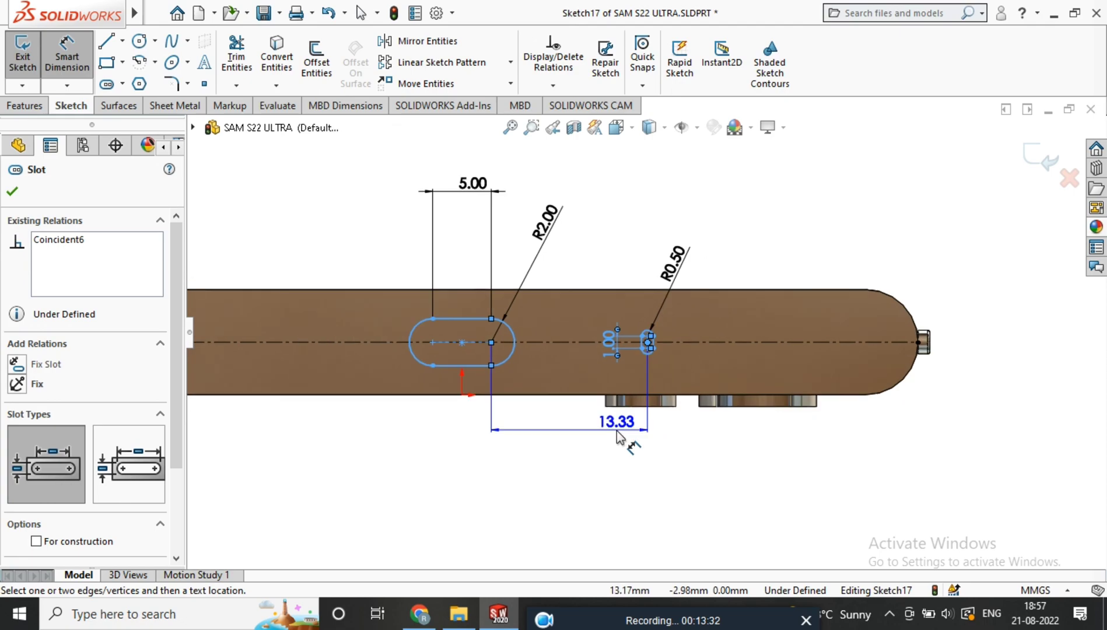
click(619, 480)
text(15)
key(Return)
Create a linear sketch pattern of the small slot along the X-axis with 1.5 mm spacing and six instances.
scroll(670, 330, up, 3)
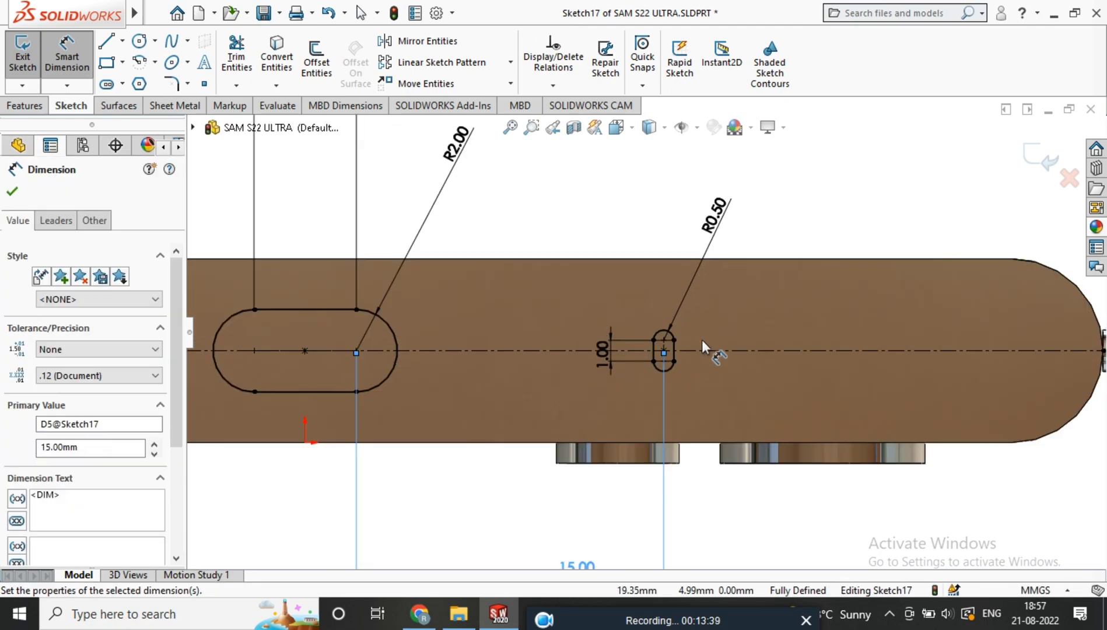
click(648, 379)
scroll(648, 378, down, 2)
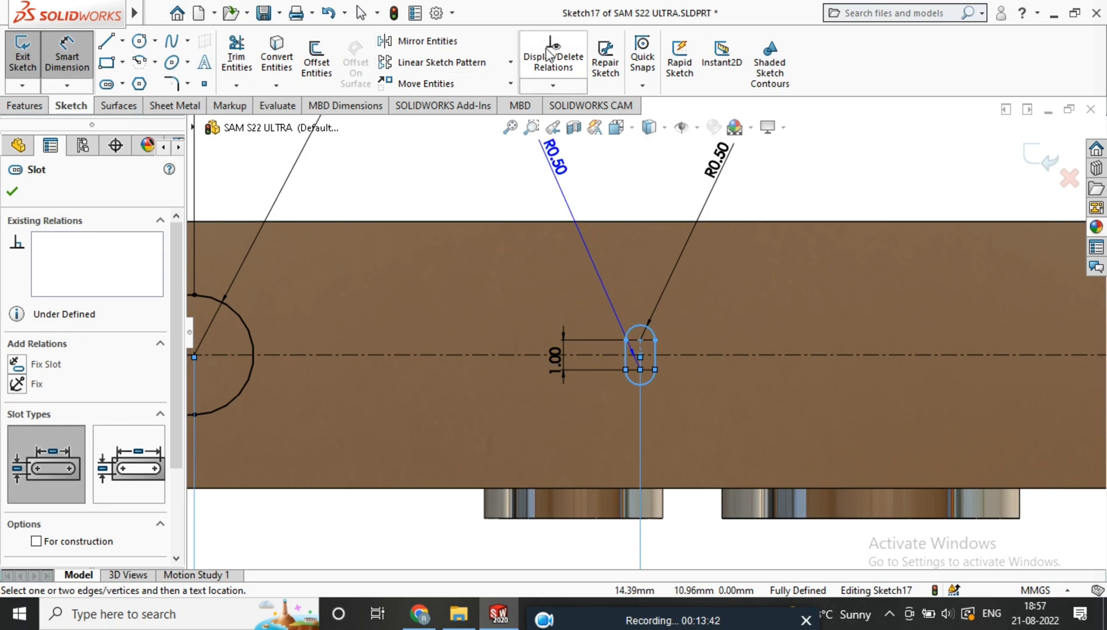
click(441, 62)
scroll(642, 350, down, 3)
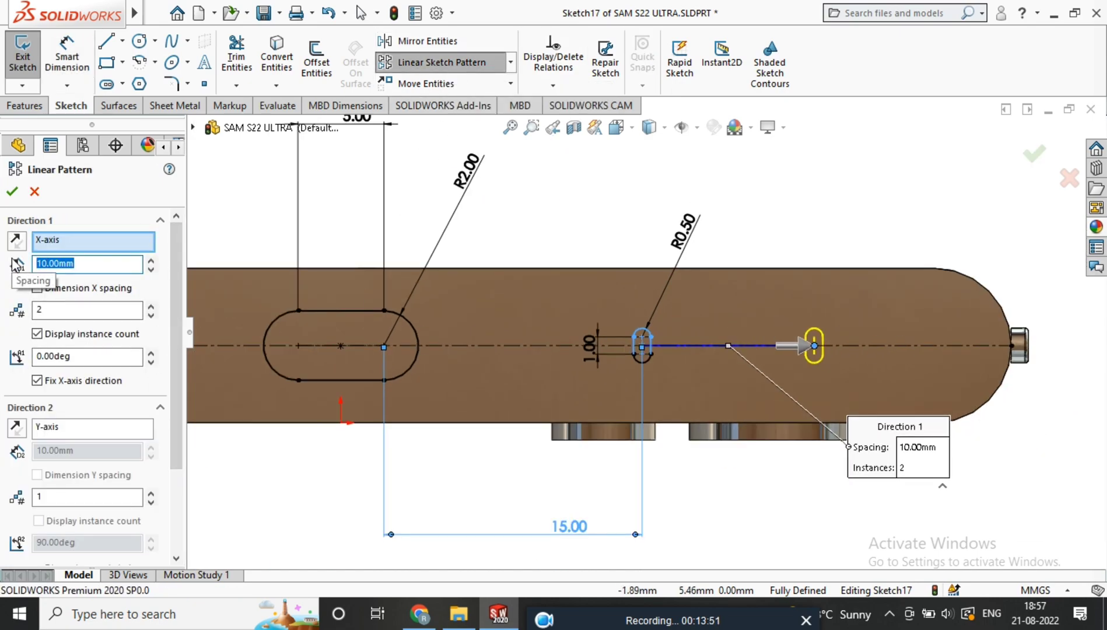
key(Return)
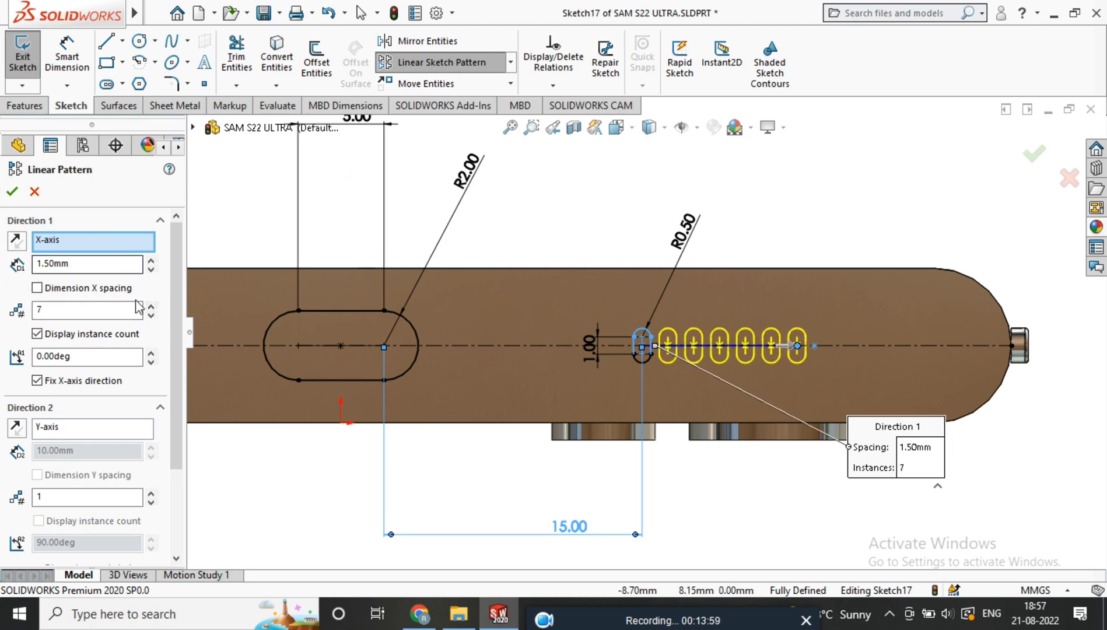
click(32, 192)
Sketch two circles on the centerline left of the central slot, centred about 14 mm and 20 mm from the origin.
scroll(621, 335, down, 4)
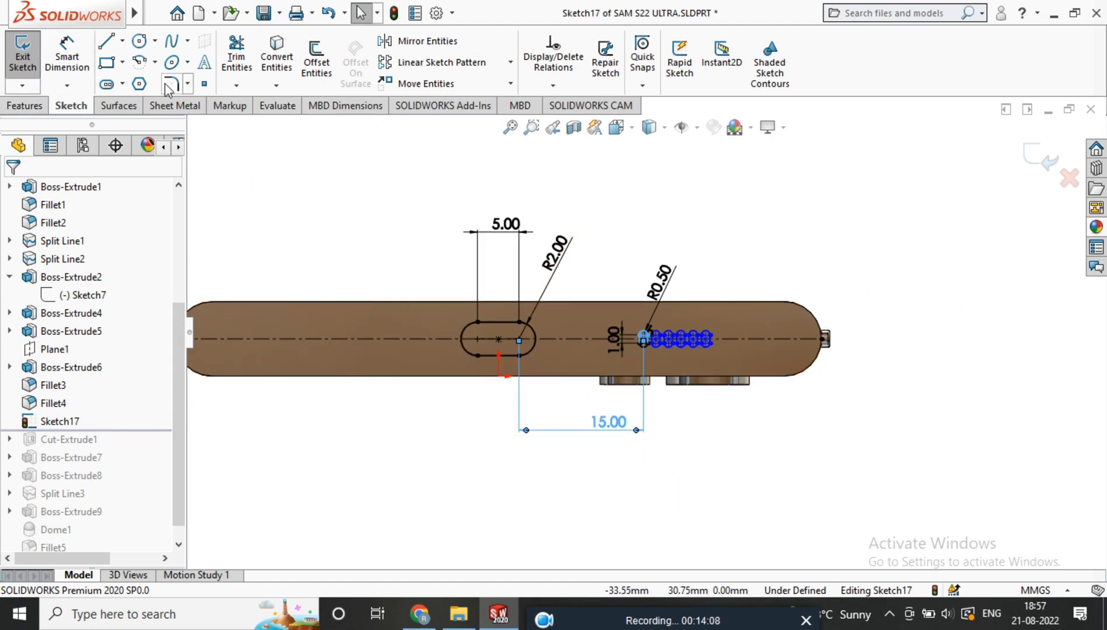
click(139, 40)
click(382, 339)
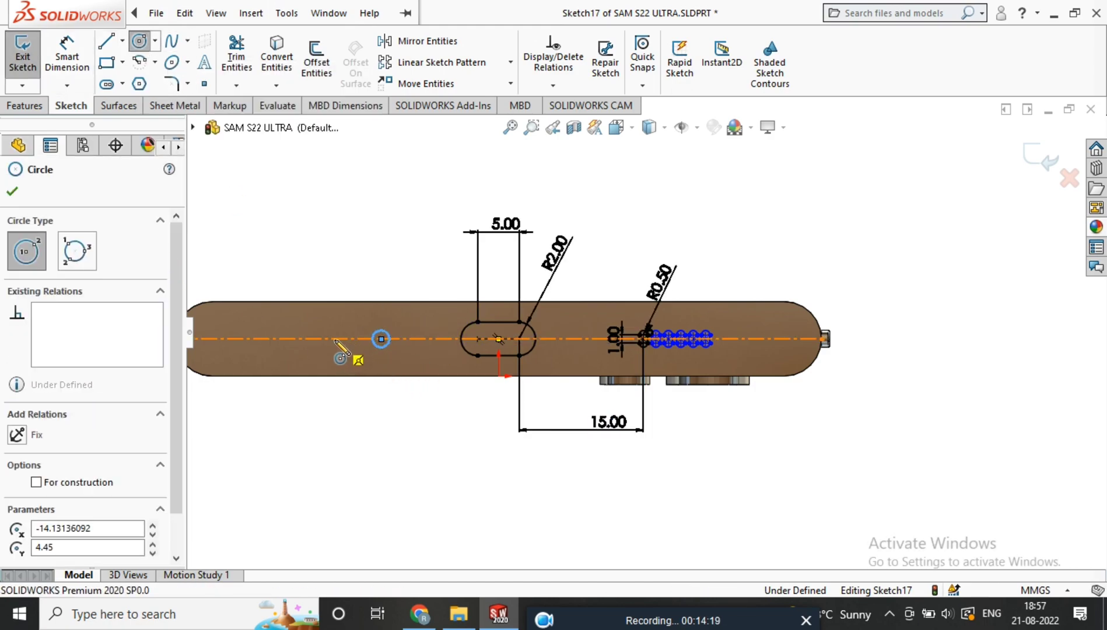
click(335, 338)
click(347, 341)
Set the diameter of both circles to 1.5 mm.
click(66, 54)
click(343, 331)
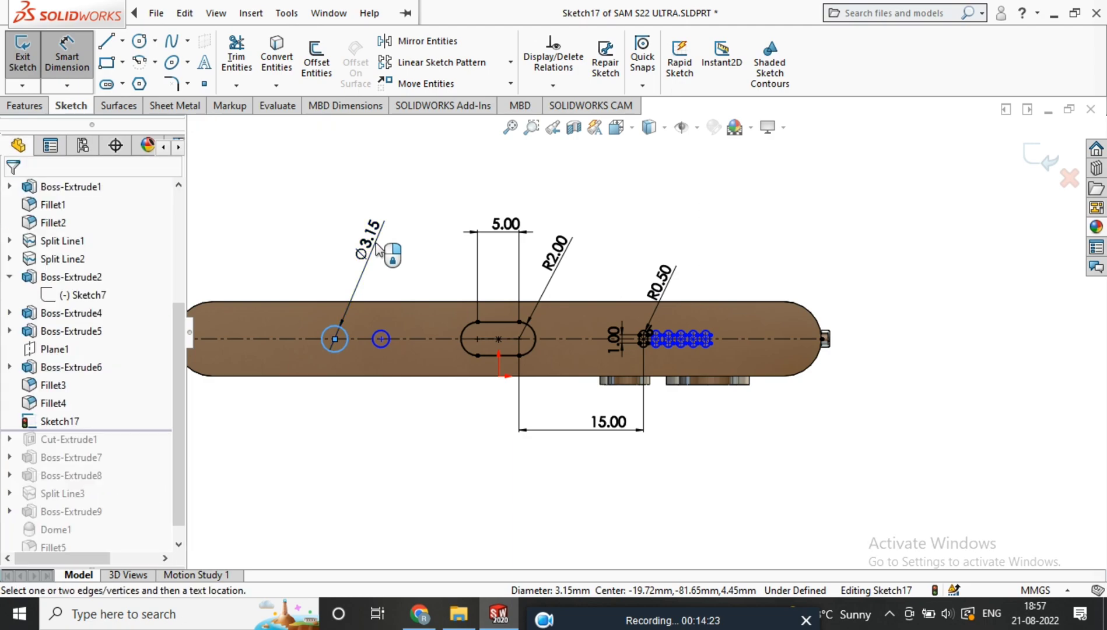
click(376, 244)
text(1.5)
key(Return)
scroll(326, 331, down, 2)
click(396, 334)
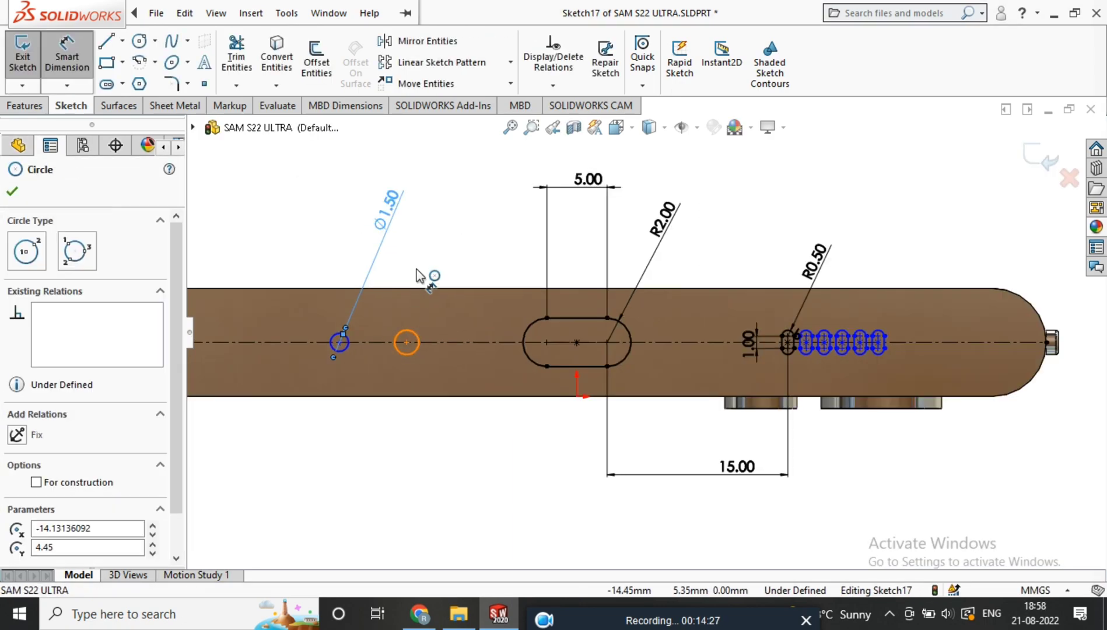
click(419, 245)
text(1.5)
key(Return)
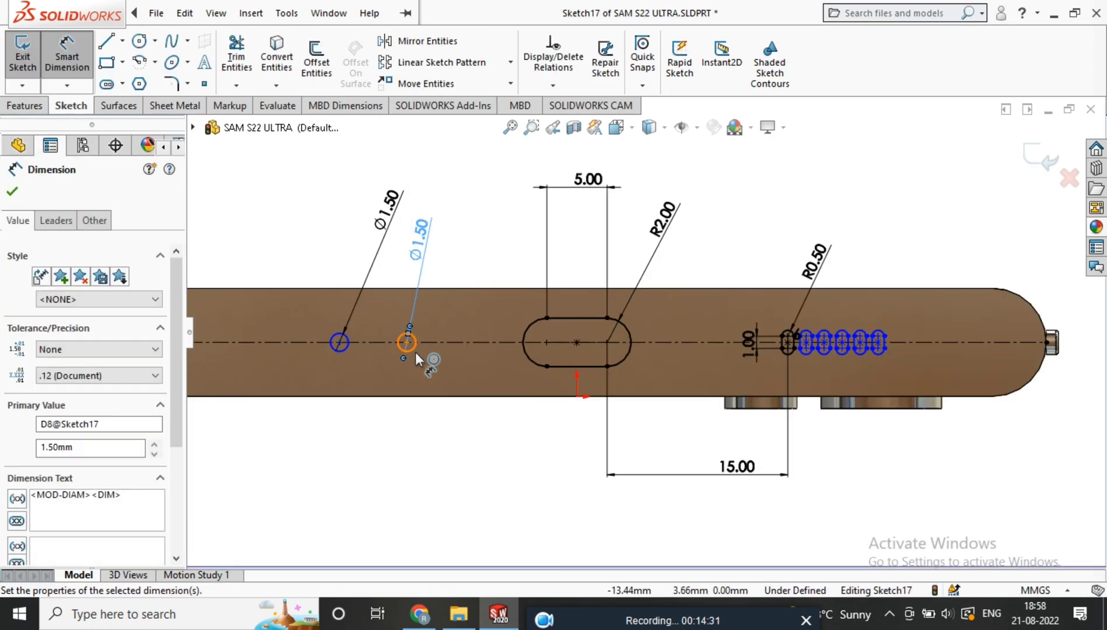
Dimension the distance from the nearer circle's centre to the central slot's left arc centre as 8 mm.
click(414, 350)
click(542, 360)
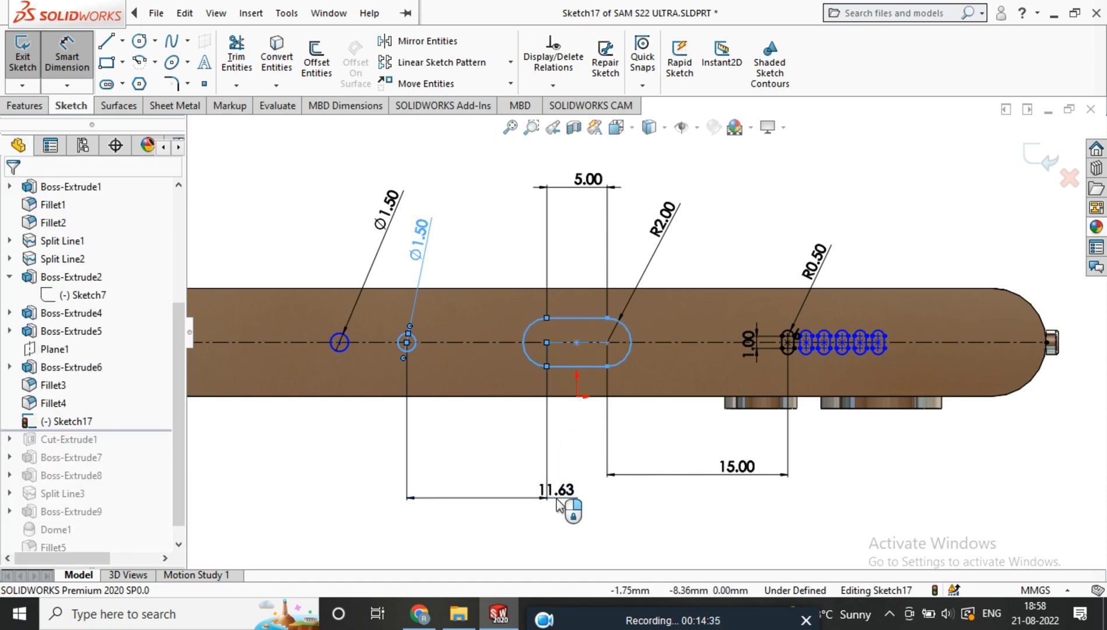
click(557, 502)
text(8)
key(Return)
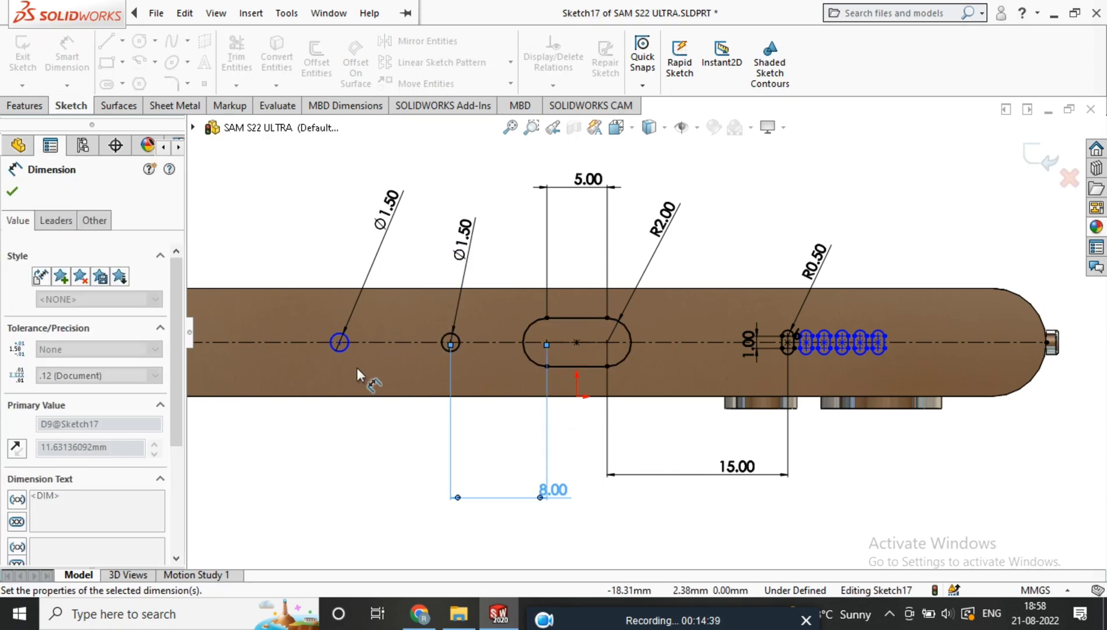
Set the centre distance between the two circles to 5 mm and fit the whole sketch in view.
click(346, 351)
click(442, 351)
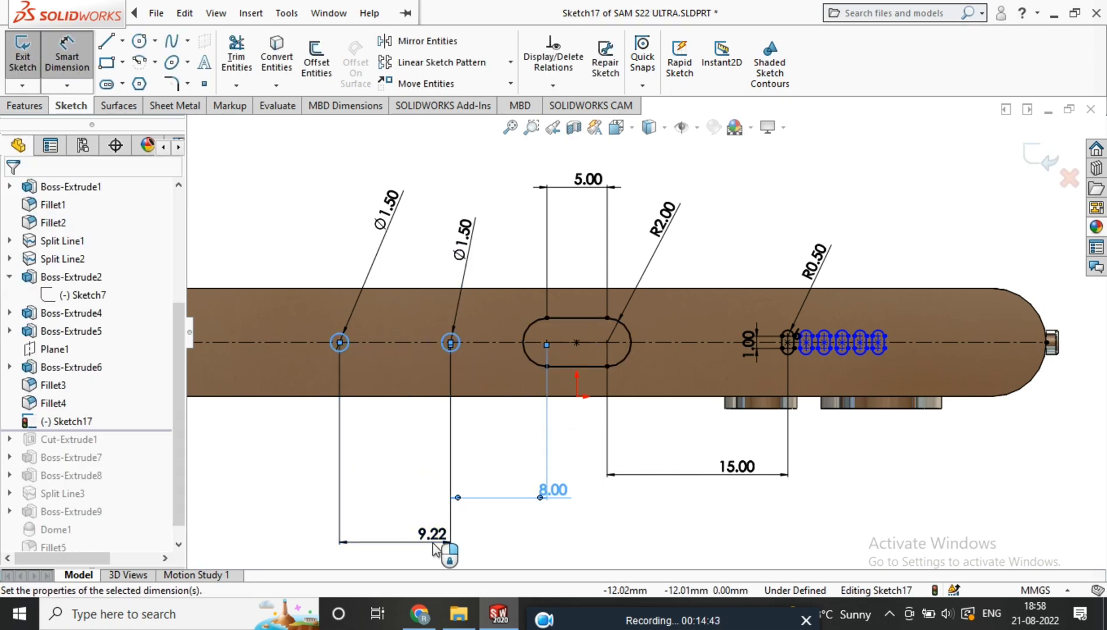
click(433, 543)
text(5)
key(Return)
key(f)
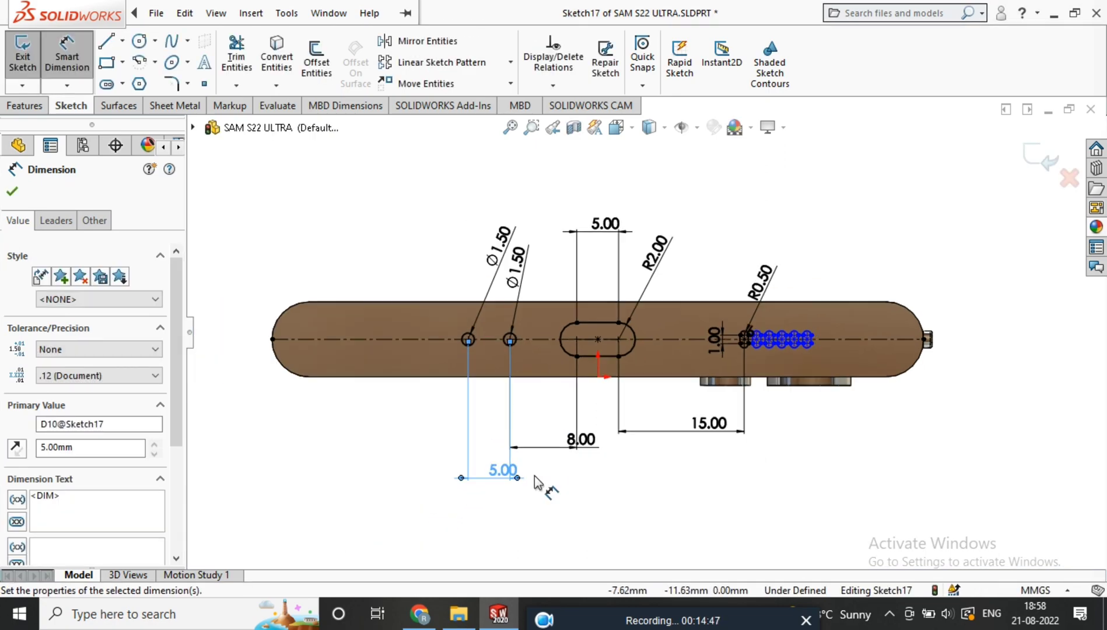
Cut-extrude the sketch of the port, two round holes and speaker slots 5 mm blind into the phone's bottom edge.
click(1030, 160)
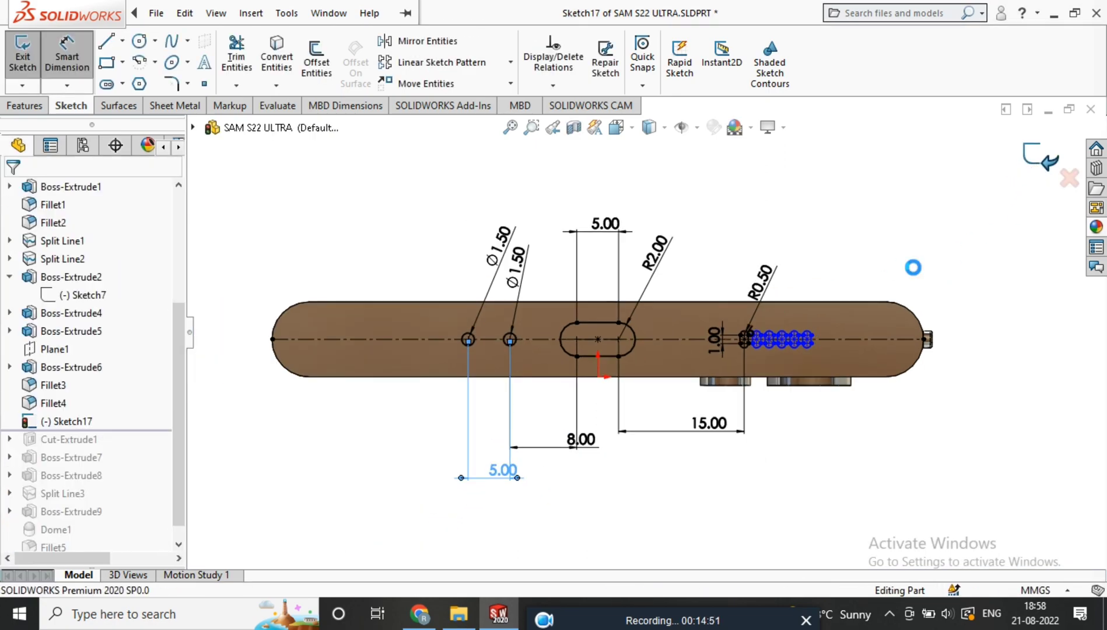
click(24, 105)
click(28, 59)
click(38, 190)
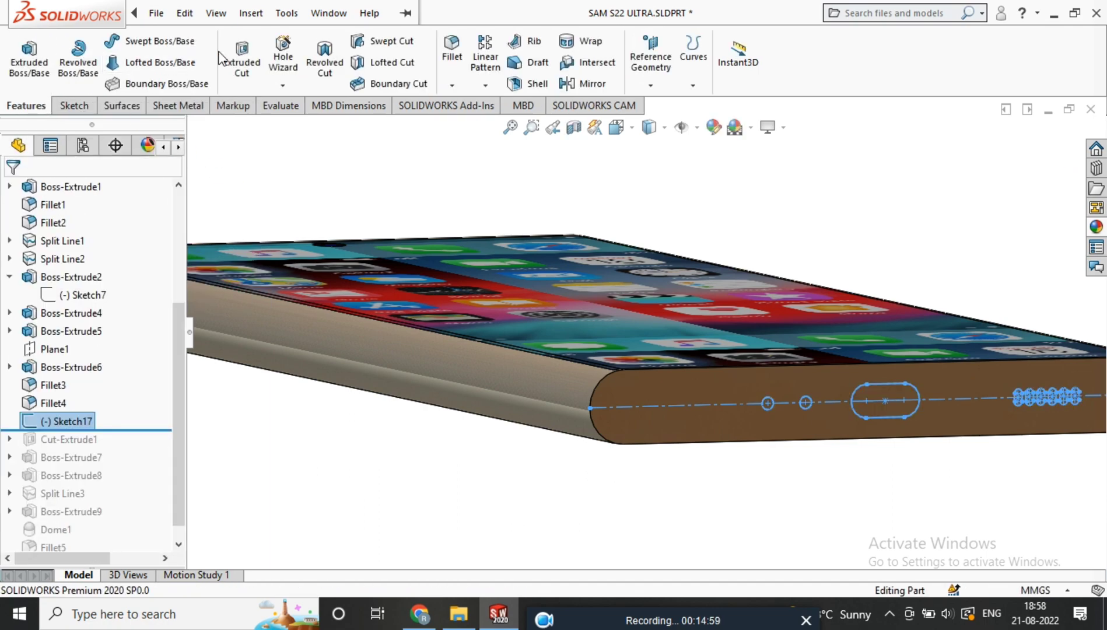
click(242, 59)
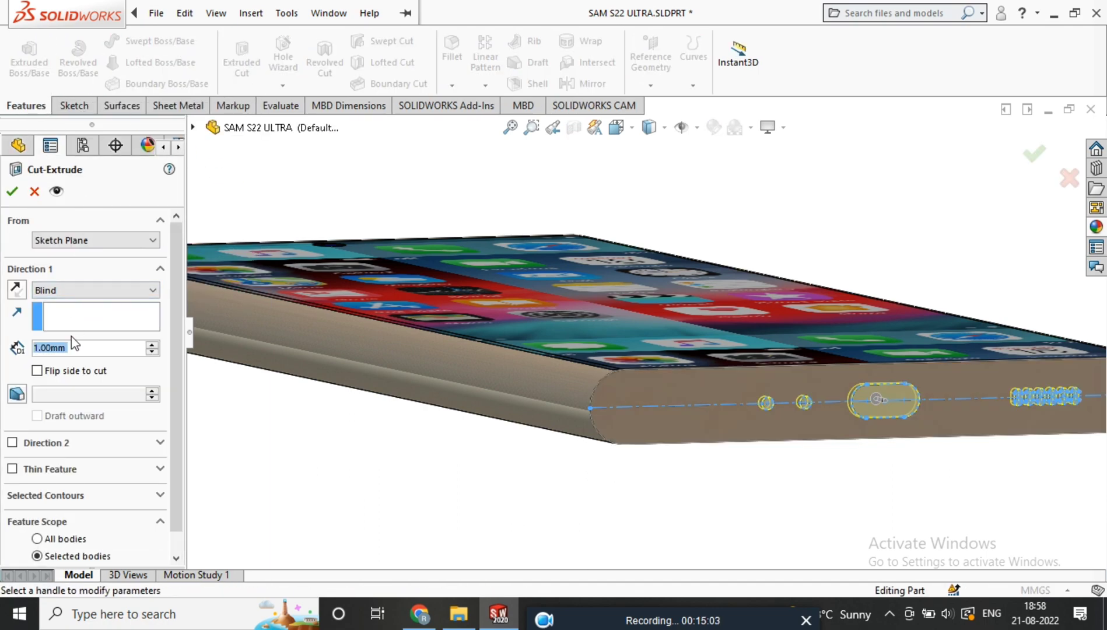
text(5)
key(Return)
scroll(612, 326, up, 3)
middle_drag(763, 514, 840, 371)
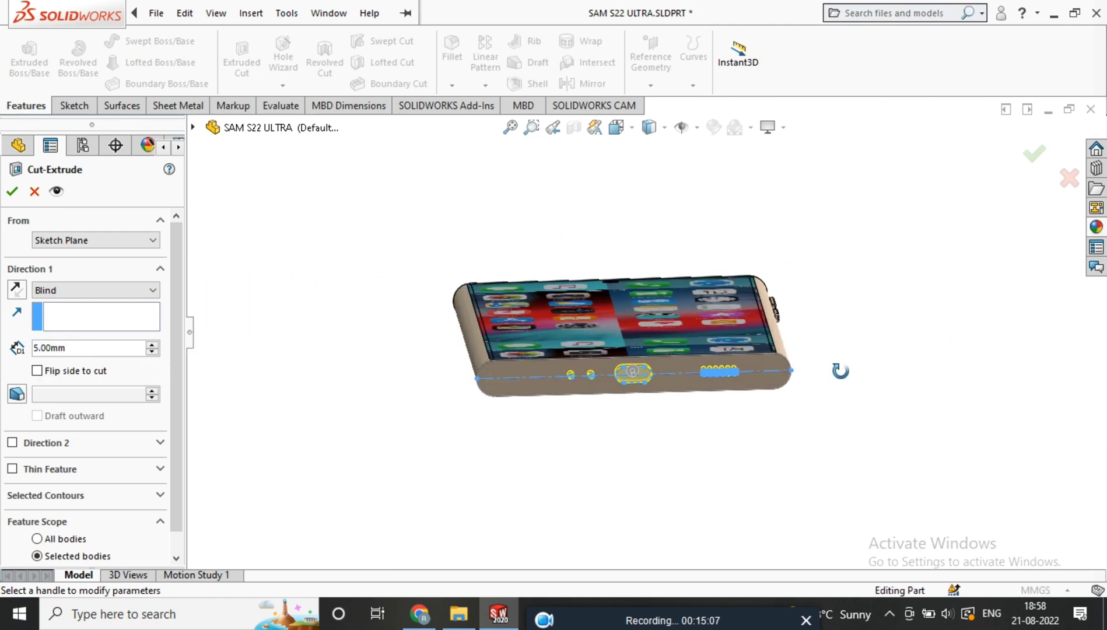
scroll(673, 347, down, 5)
middle_drag(694, 443, 707, 380)
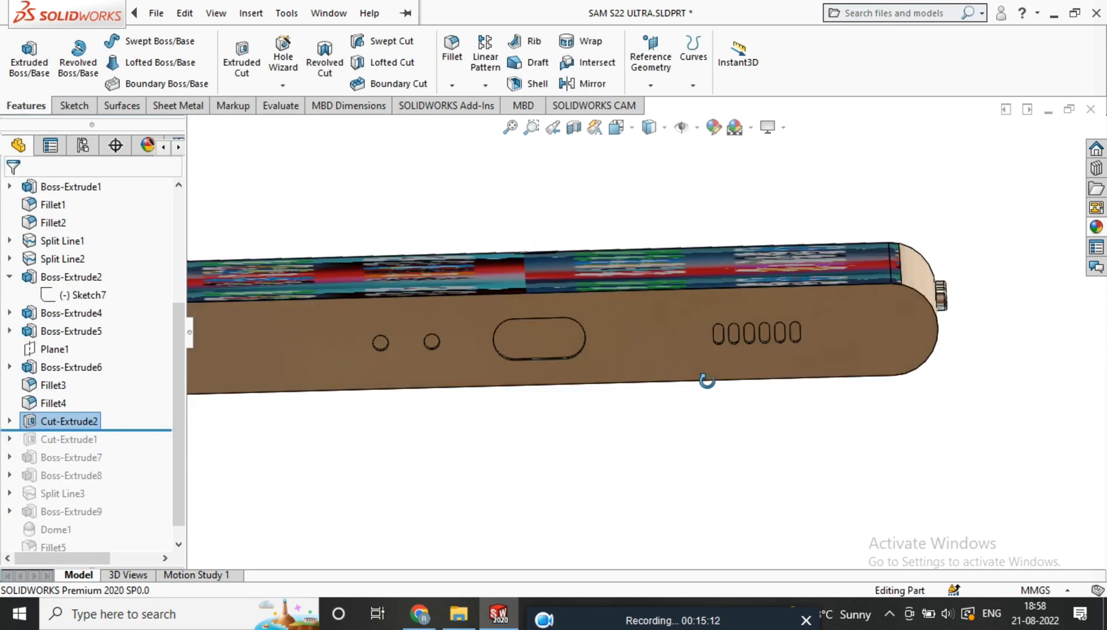
Apply a black colour to the whole cut feature of the bottom openings.
click(714, 130)
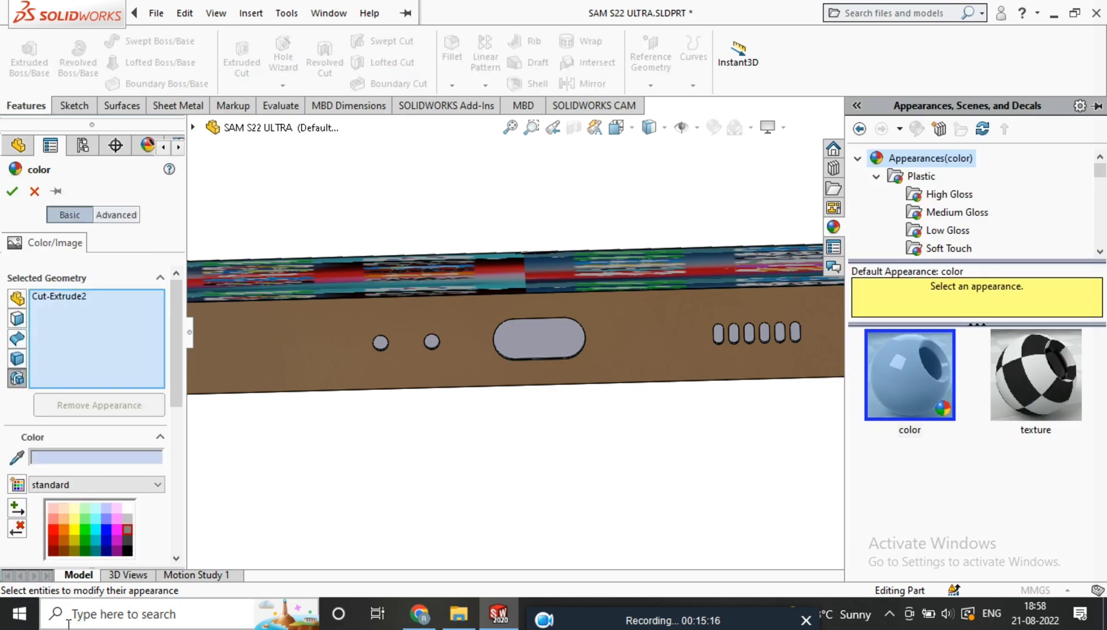
click(127, 551)
click(12, 192)
Apply a grey colour to the charging port's floor and three of its side wall faces.
scroll(591, 344, down, 5)
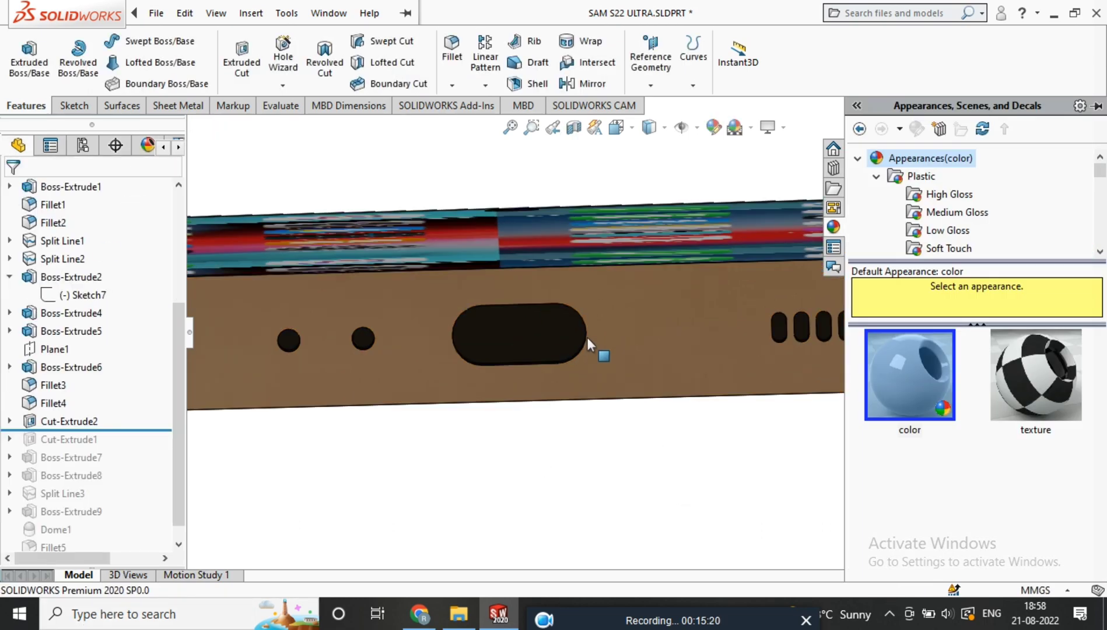
click(527, 361)
middle_drag(526, 362, 578, 425)
ctrl+click(417, 443)
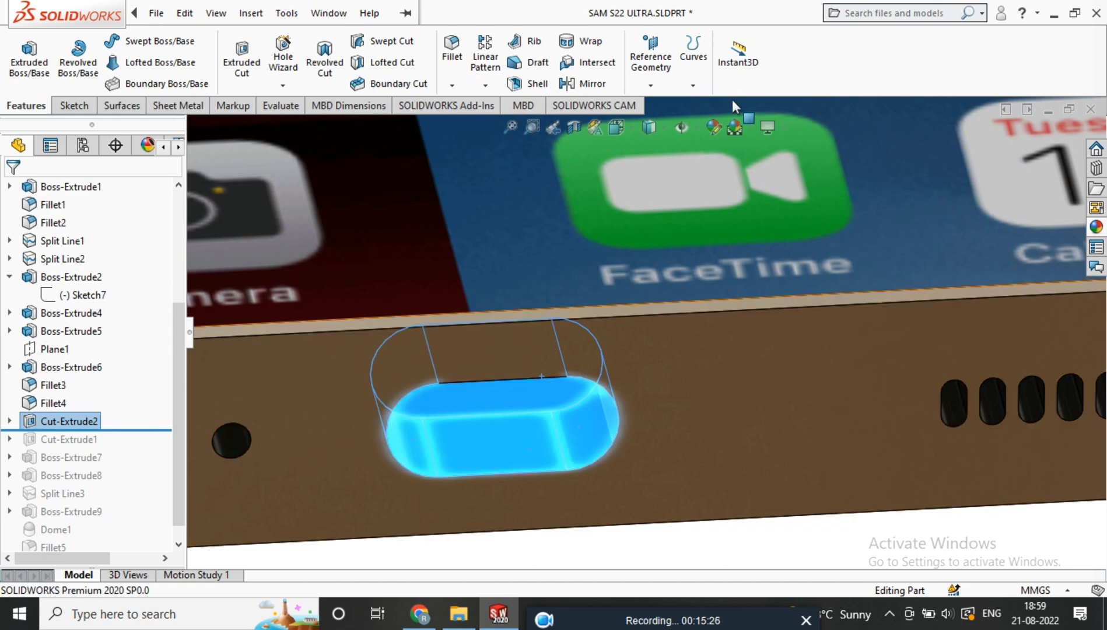
click(712, 127)
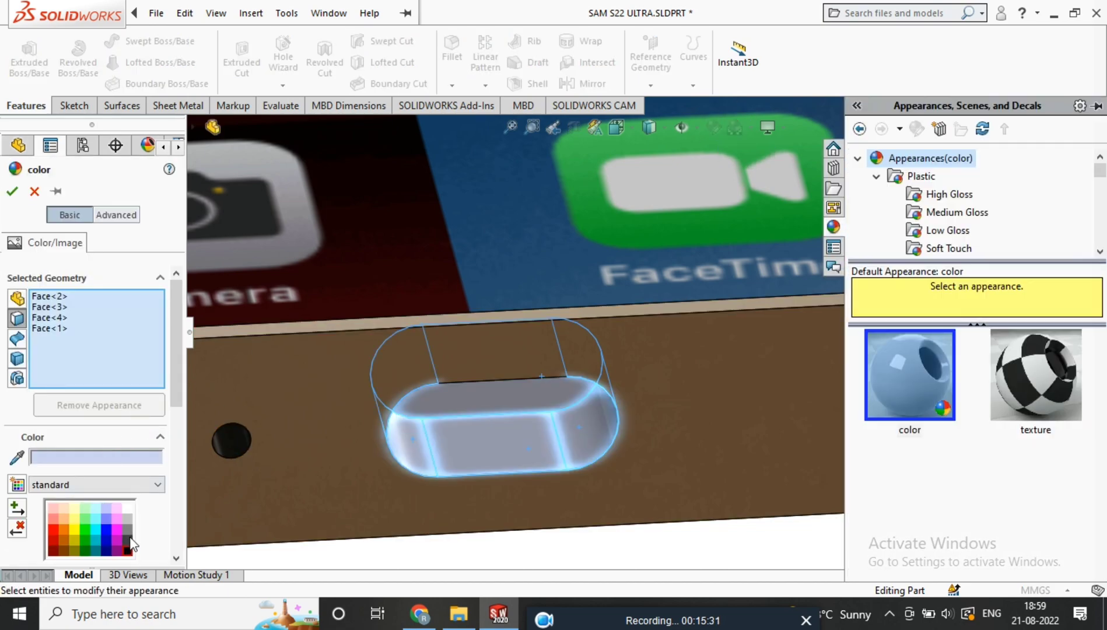
click(128, 532)
click(16, 196)
Open a sketch on the charging port's floor face and draw a center rectangle about 1.1 mm high in its middle.
middle_drag(490, 404, 487, 372)
click(486, 370)
click(631, 324)
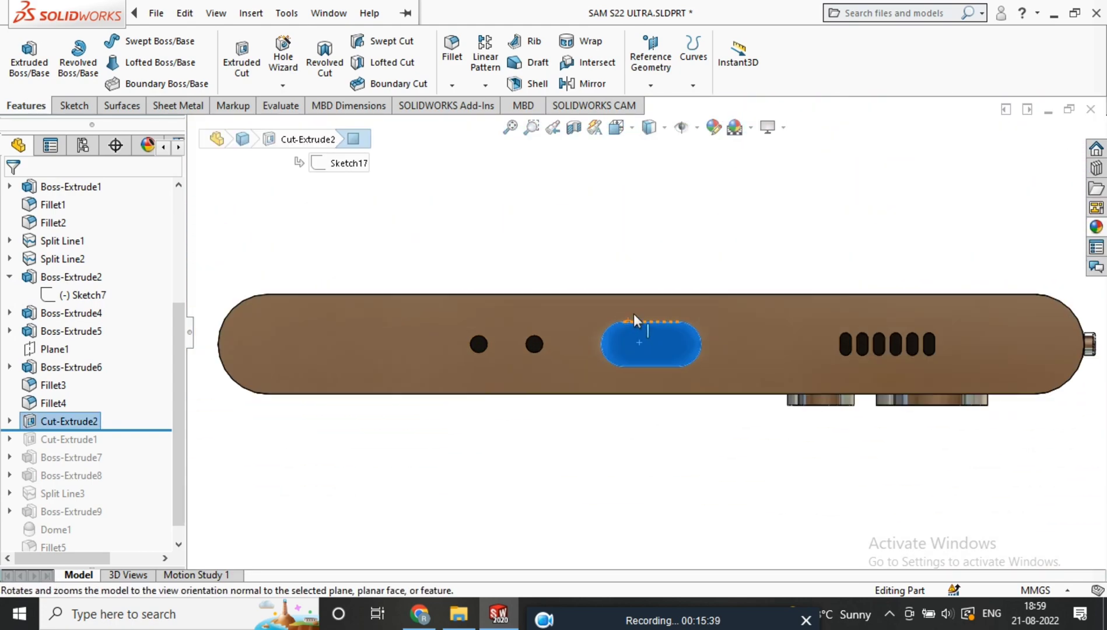
scroll(633, 310, down, 4)
right_click(650, 352)
click(691, 198)
scroll(694, 280, down, 5)
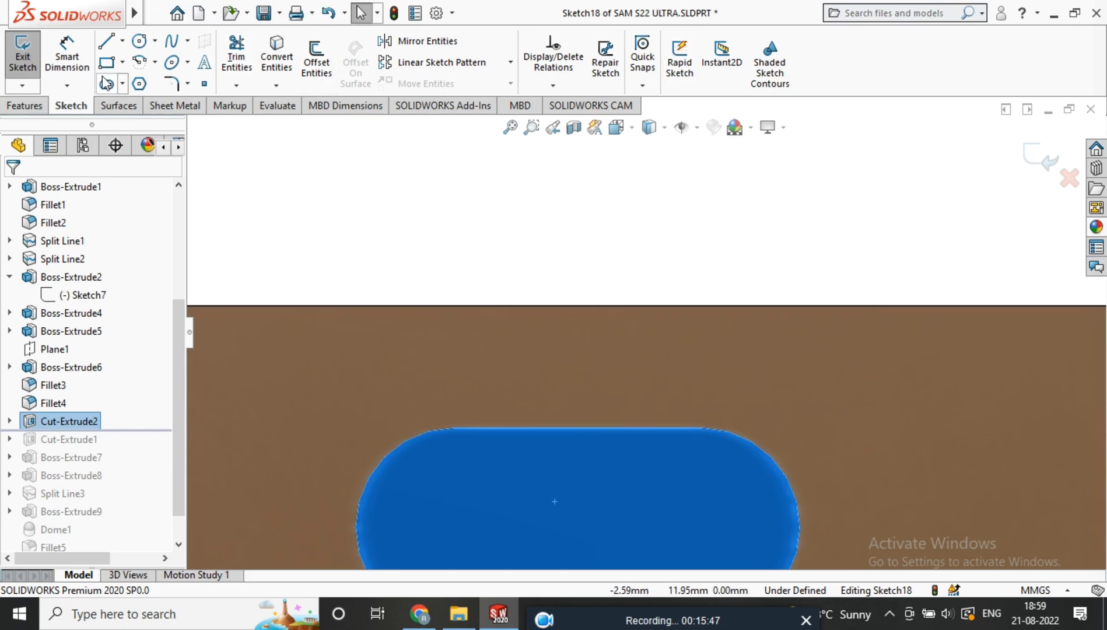
click(122, 61)
click(133, 109)
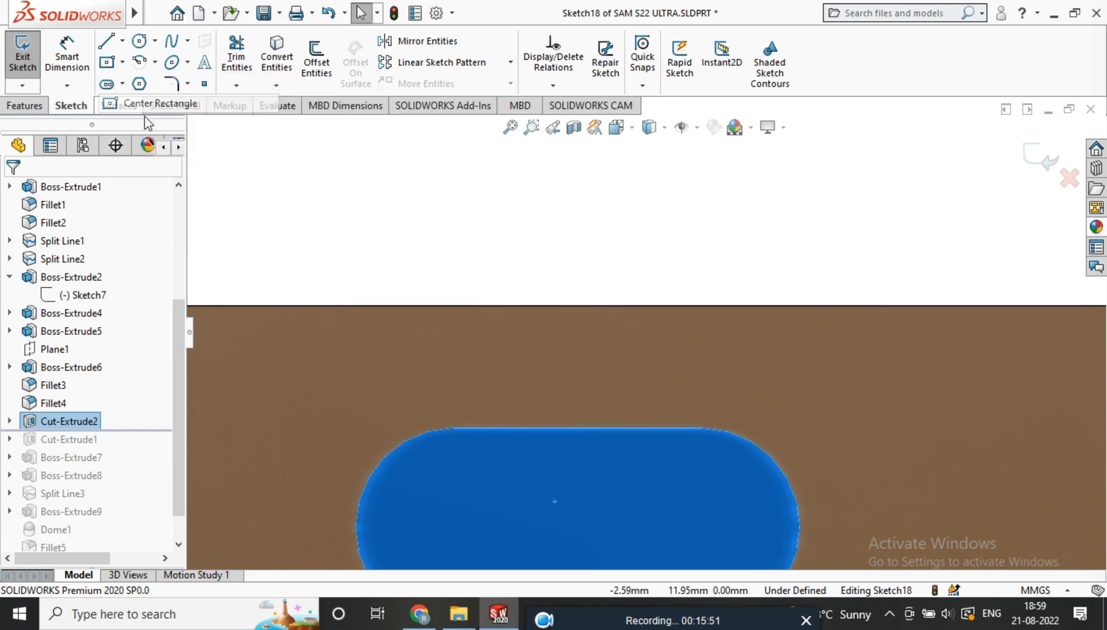
scroll(644, 331, up, 3)
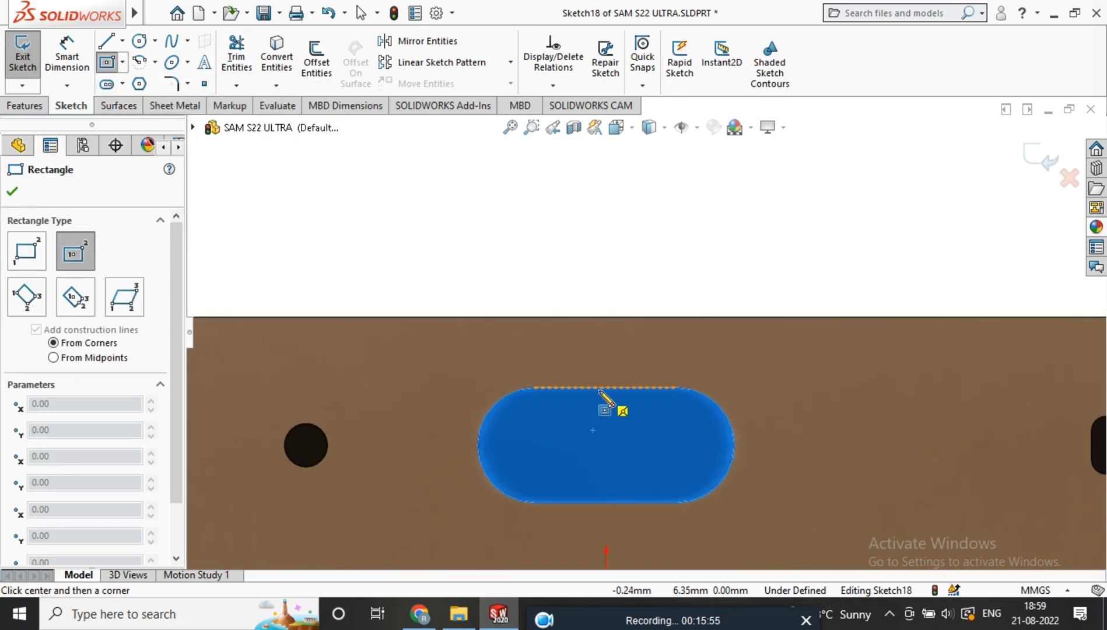
click(604, 445)
click(650, 430)
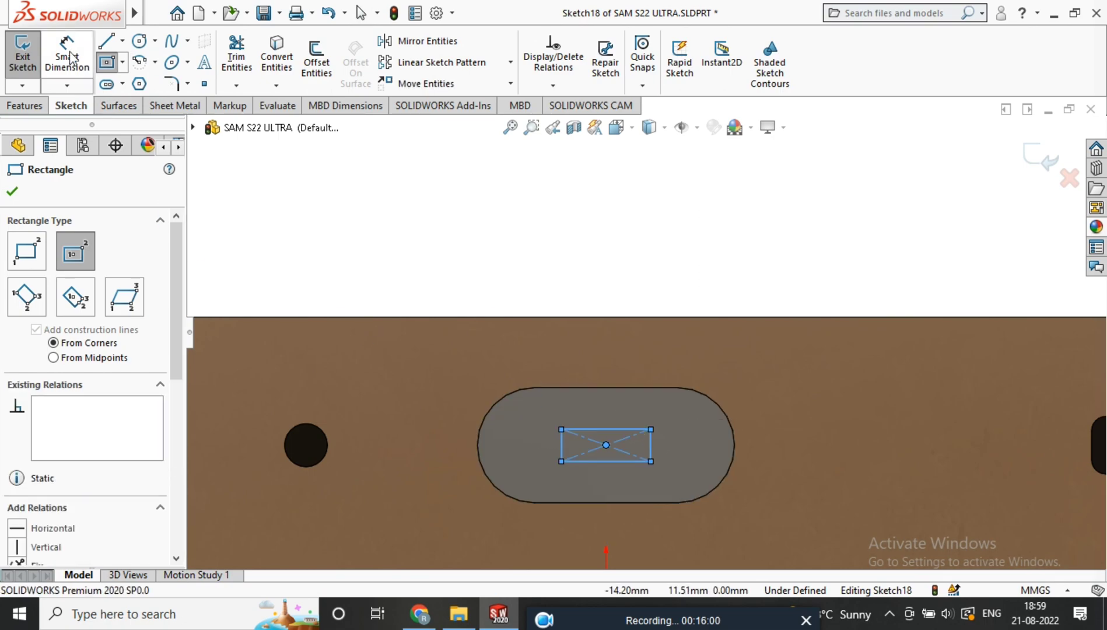
Dimension the rectangle as 4 mm wide and 1 mm high.
click(66, 58)
click(613, 430)
click(599, 204)
text(4)
key(Return)
click(675, 445)
click(820, 443)
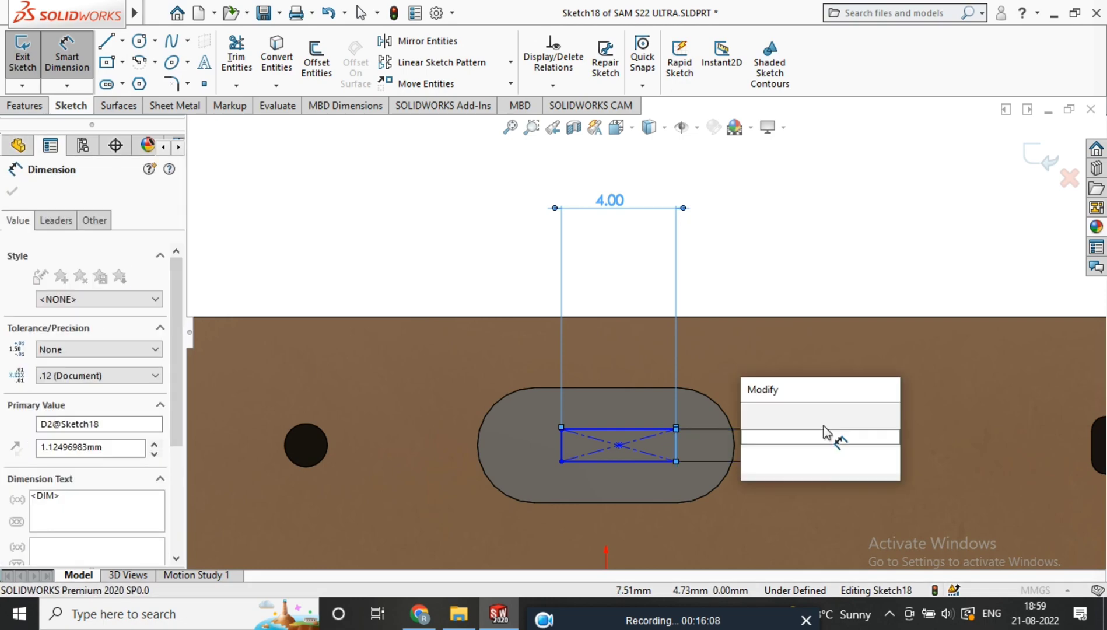
text(1)
key(Return)
key(Escape)
Add a vertical relation between the rectangle's centre point and the origin.
click(619, 443)
scroll(625, 477, up, 3)
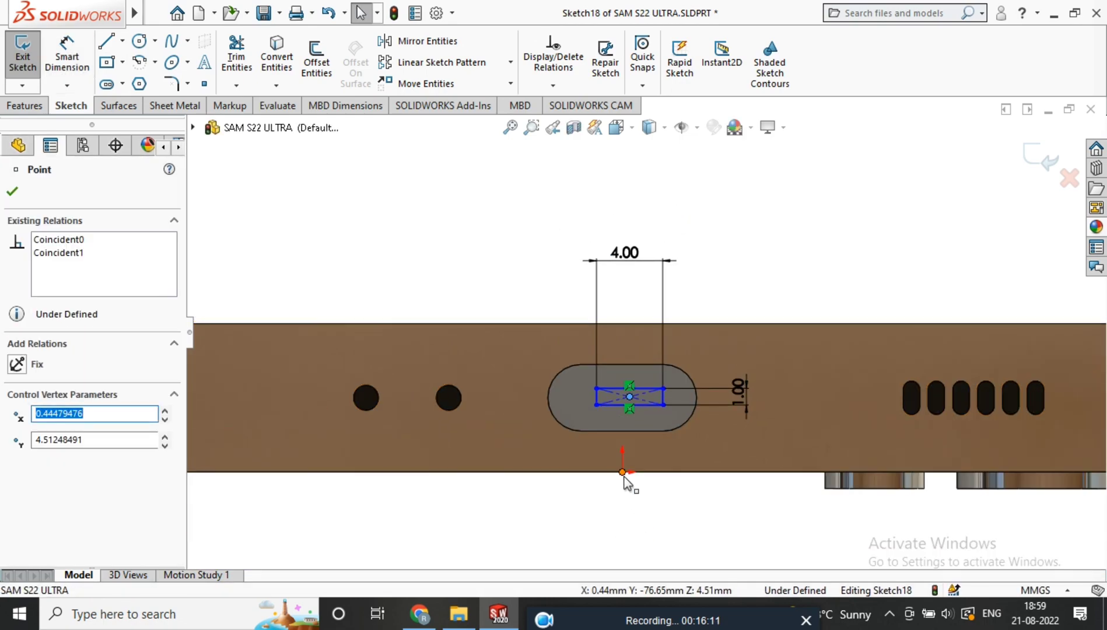
ctrl+click(623, 474)
click(18, 475)
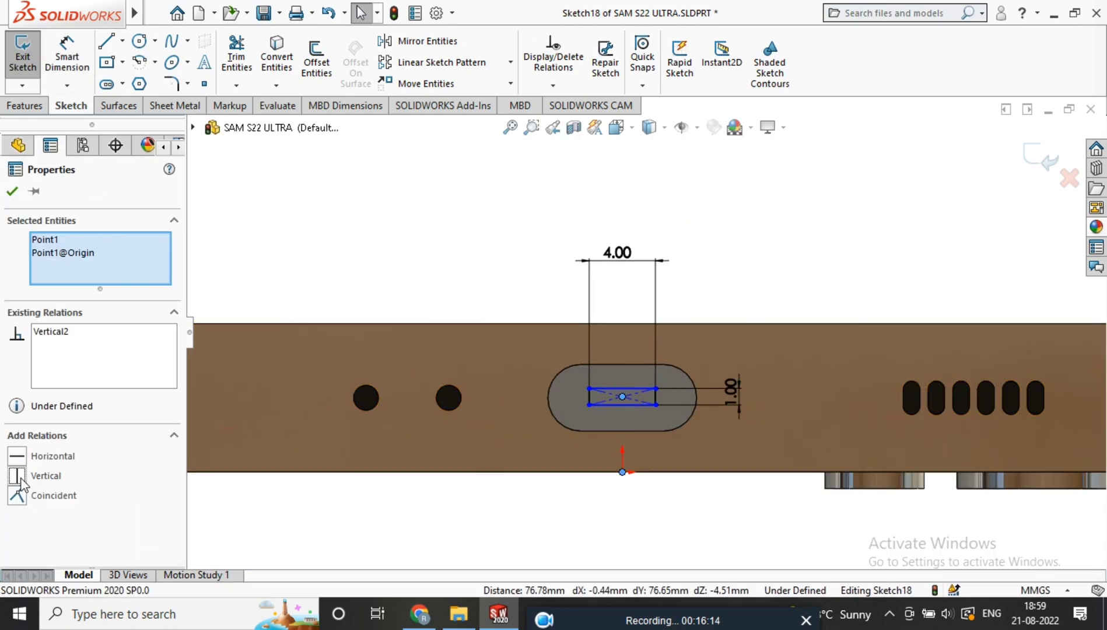
click(18, 192)
Extrude the rectangle 4 mm blind as the connector tongue inside the charging port, with its result merged.
scroll(680, 402, down, 3)
click(26, 106)
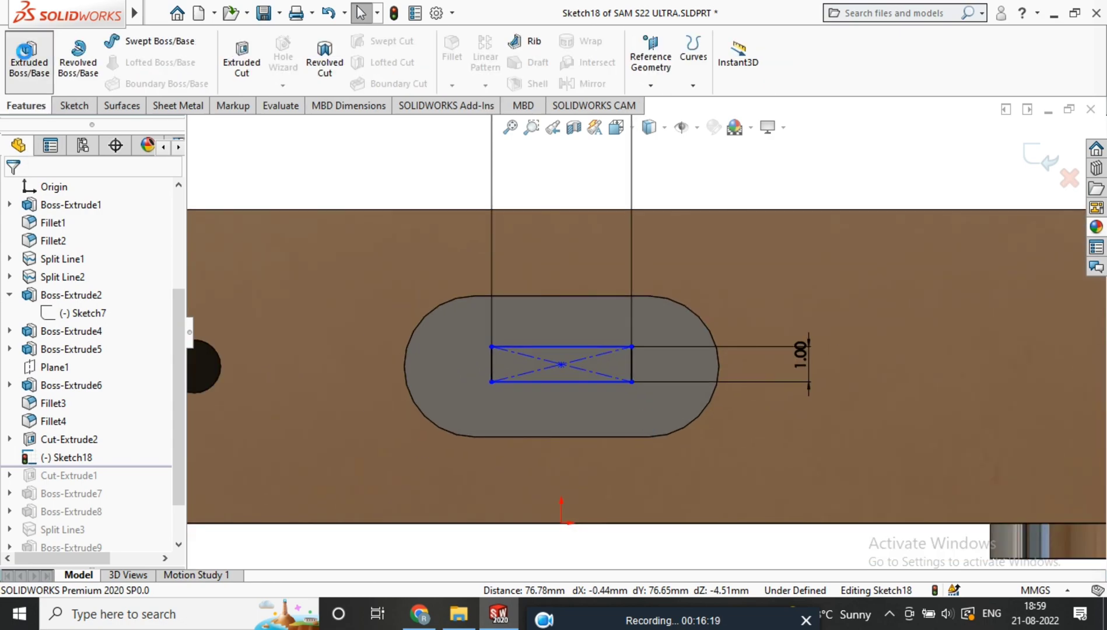
click(29, 56)
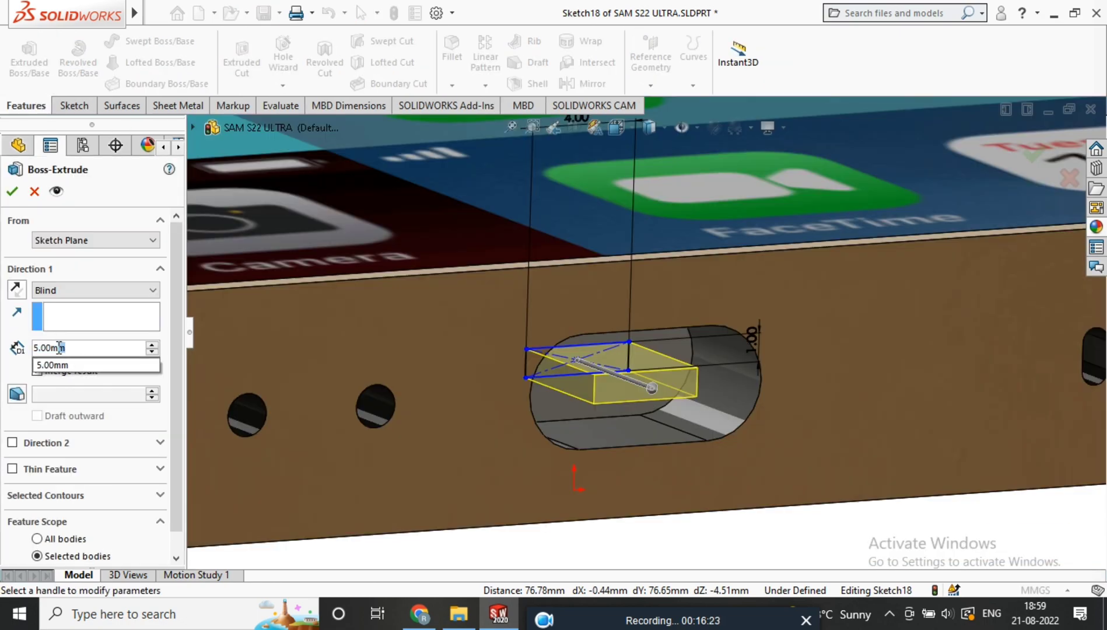
text(4)
key(Return)
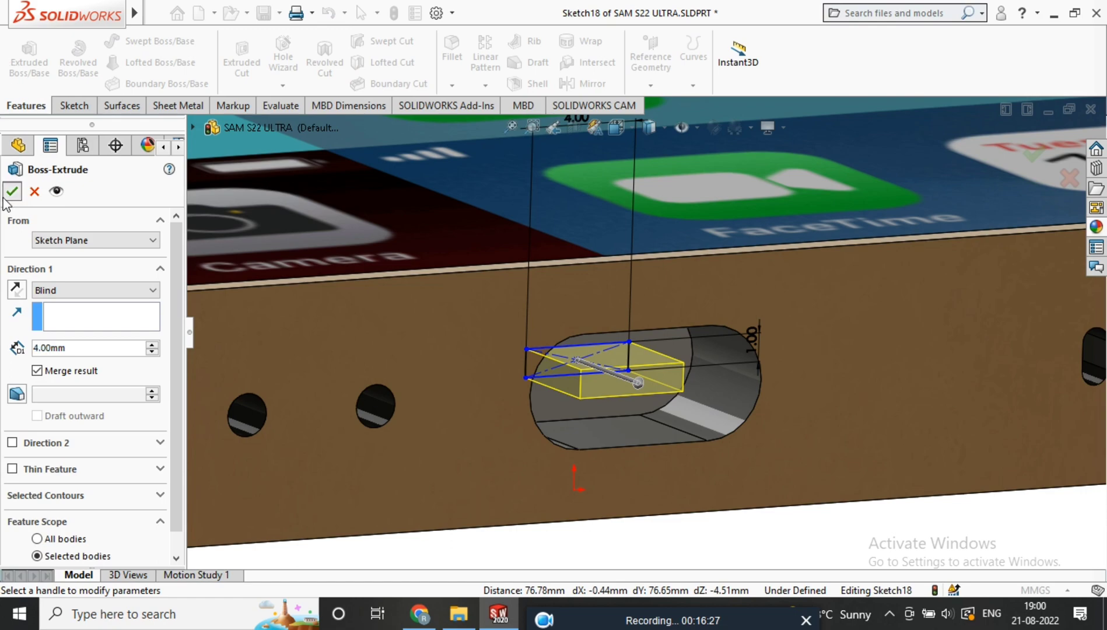
click(5, 197)
Apply a black colour to the extruded connector tongue.
scroll(638, 359, down, 1)
middle_drag(643, 344, 598, 334)
scroll(628, 369, down, 1)
scroll(596, 342, up, 2)
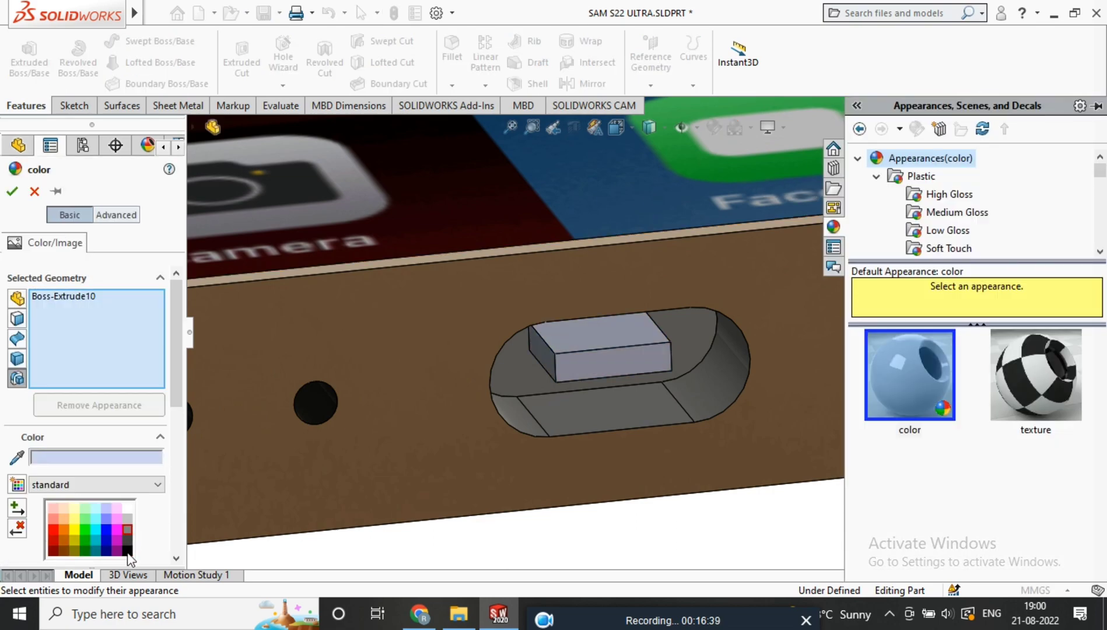
scroll(611, 328, down, 3)
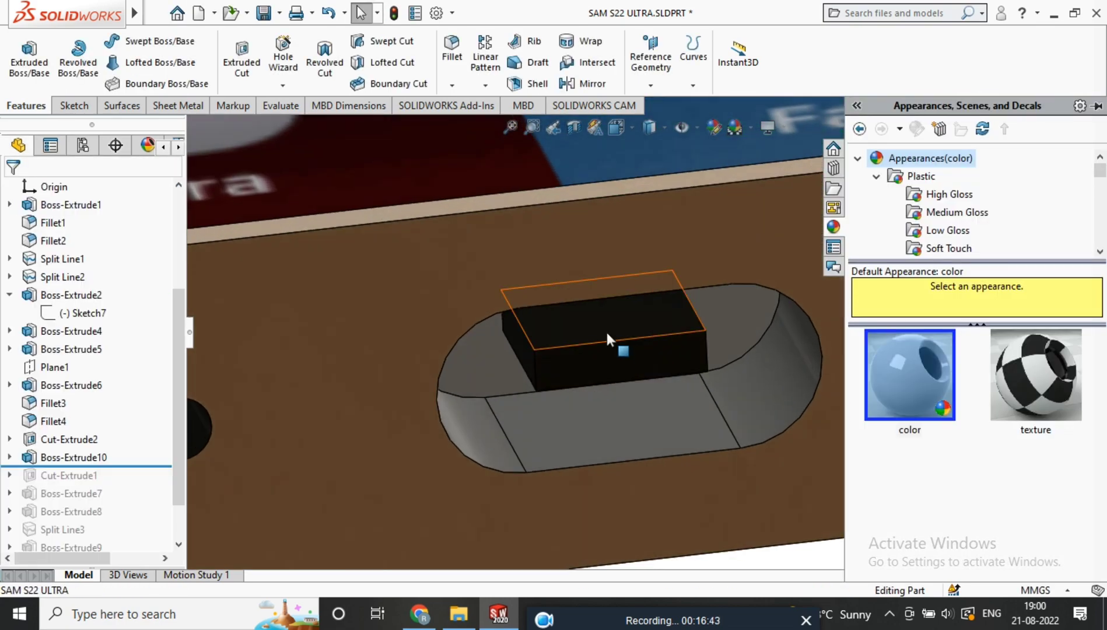
Start a sketch on the upper 4 mm-long face of the connector tongue.
click(605, 330)
click(753, 284)
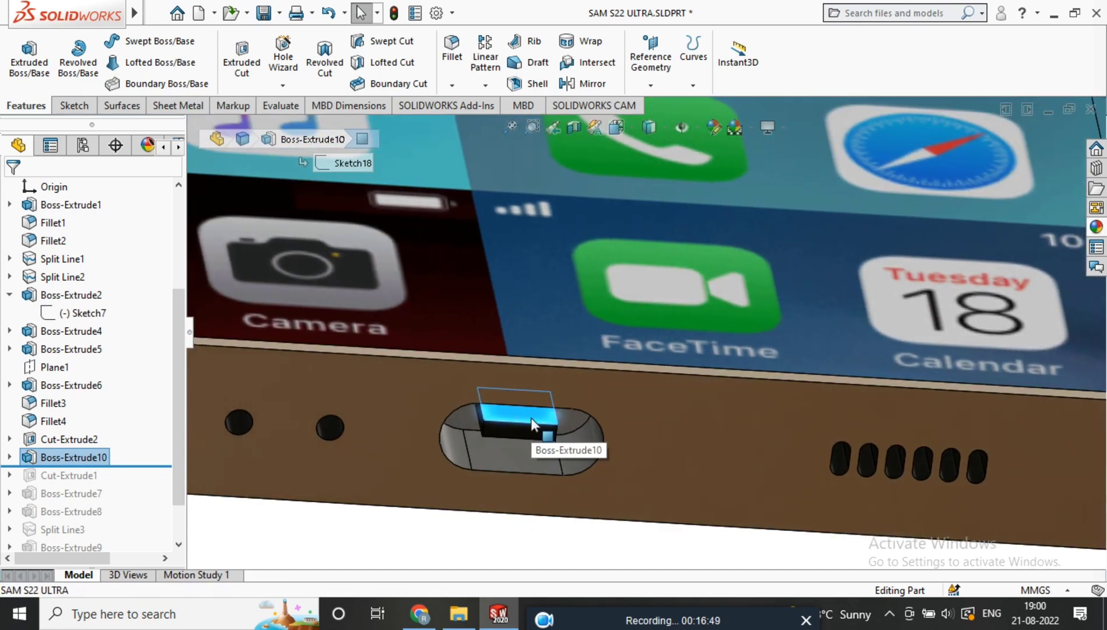
right_click(531, 417)
click(571, 196)
scroll(554, 391, down, 5)
middle_drag(555, 391, 561, 354)
click(110, 65)
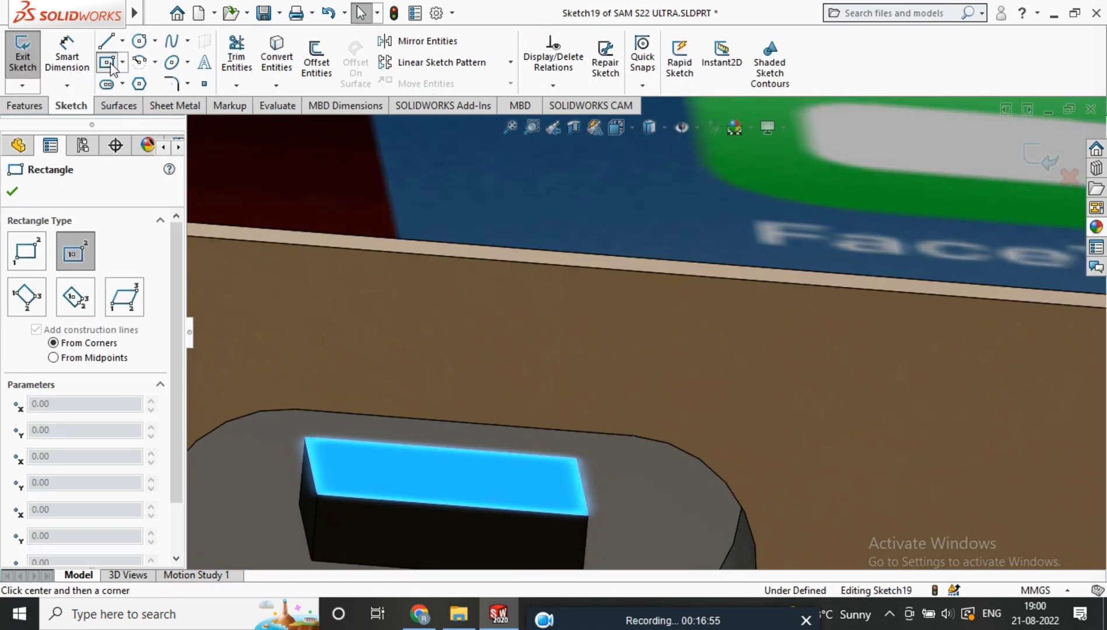
click(305, 438)
right_click(359, 476)
click(385, 472)
click(128, 103)
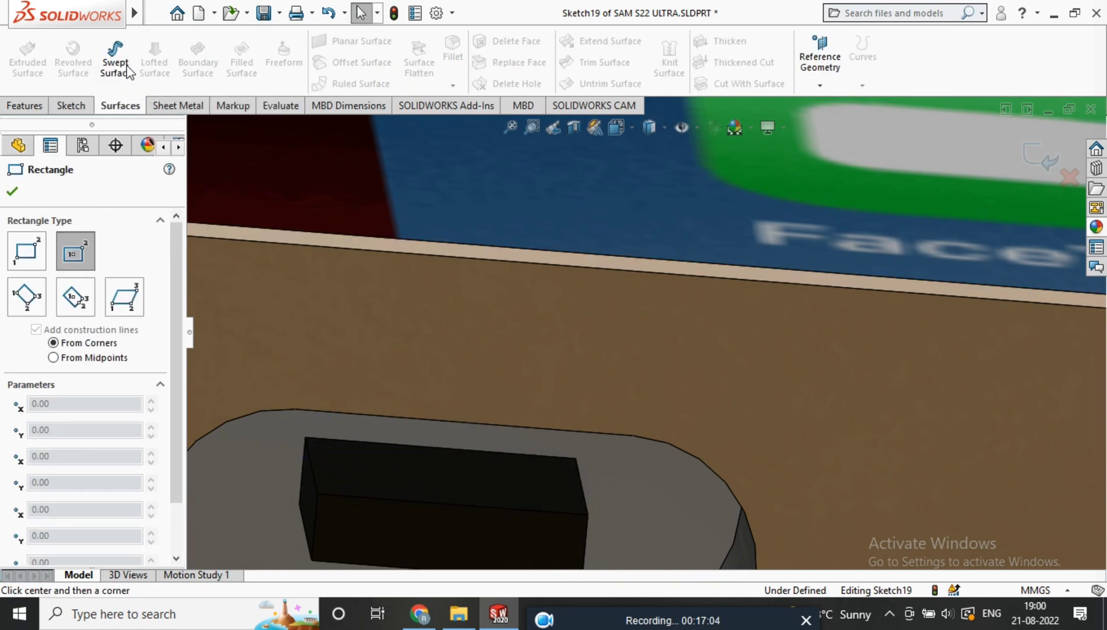
Draw two narrow corner rectangles across the tongue's upper face, starting on its rear edge, the first about 0.4 mm wide.
click(71, 105)
click(106, 61)
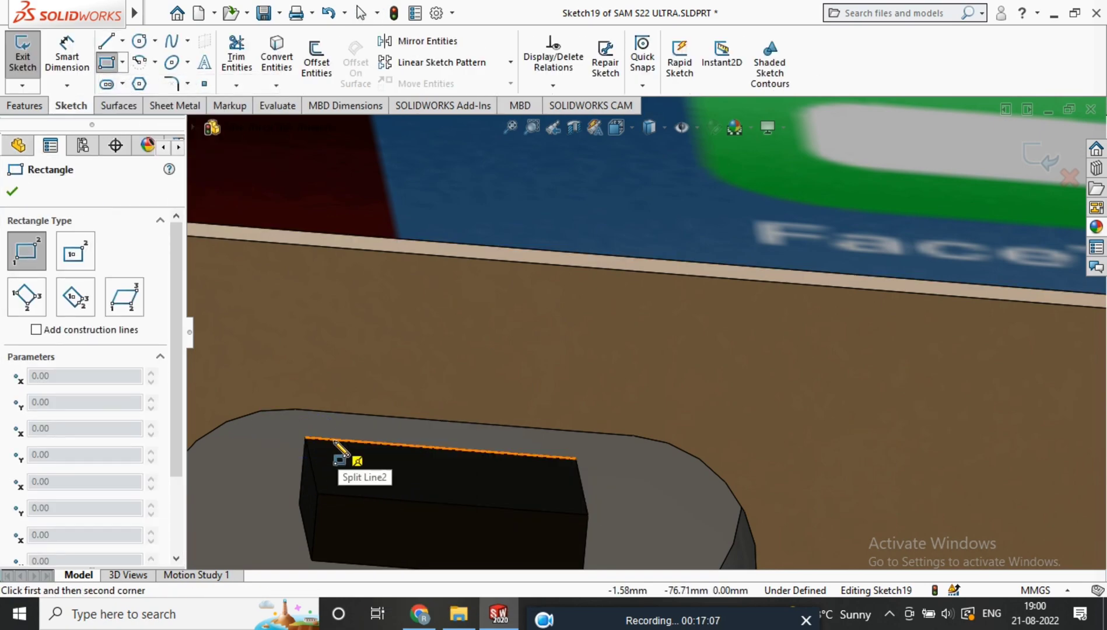
click(341, 440)
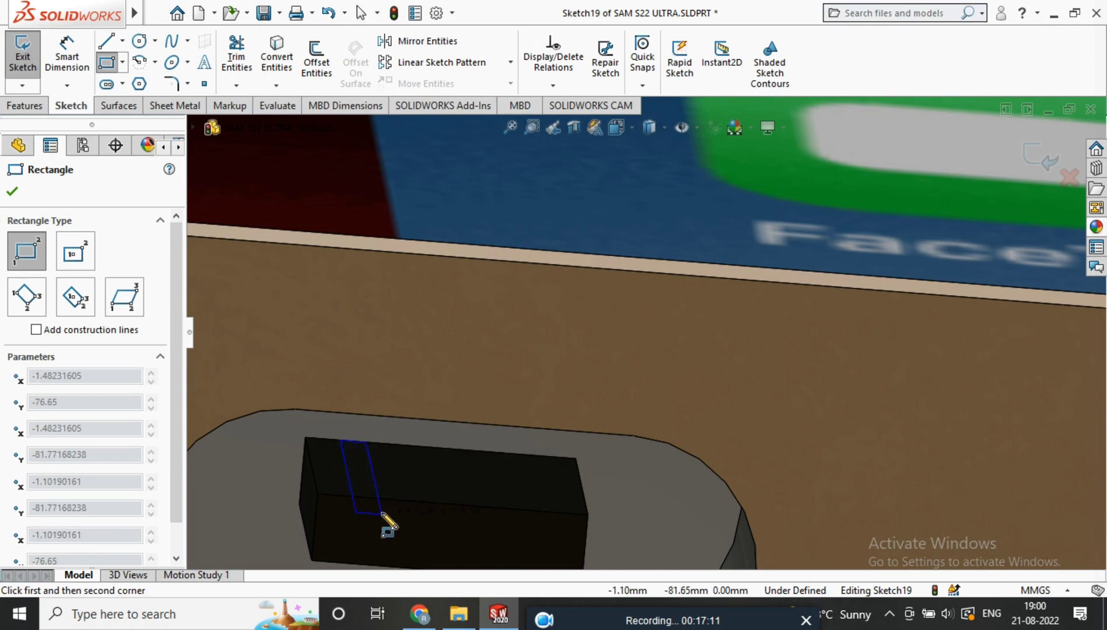
click(383, 498)
scroll(457, 494, up, 2)
middle_drag(457, 494, 502, 408)
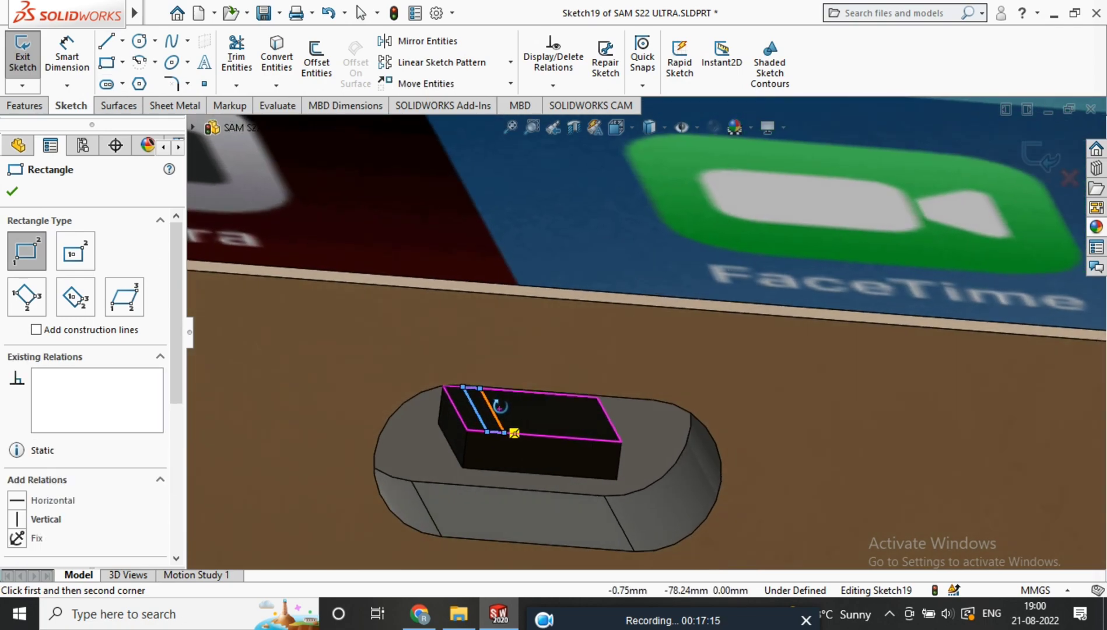
click(513, 389)
click(545, 434)
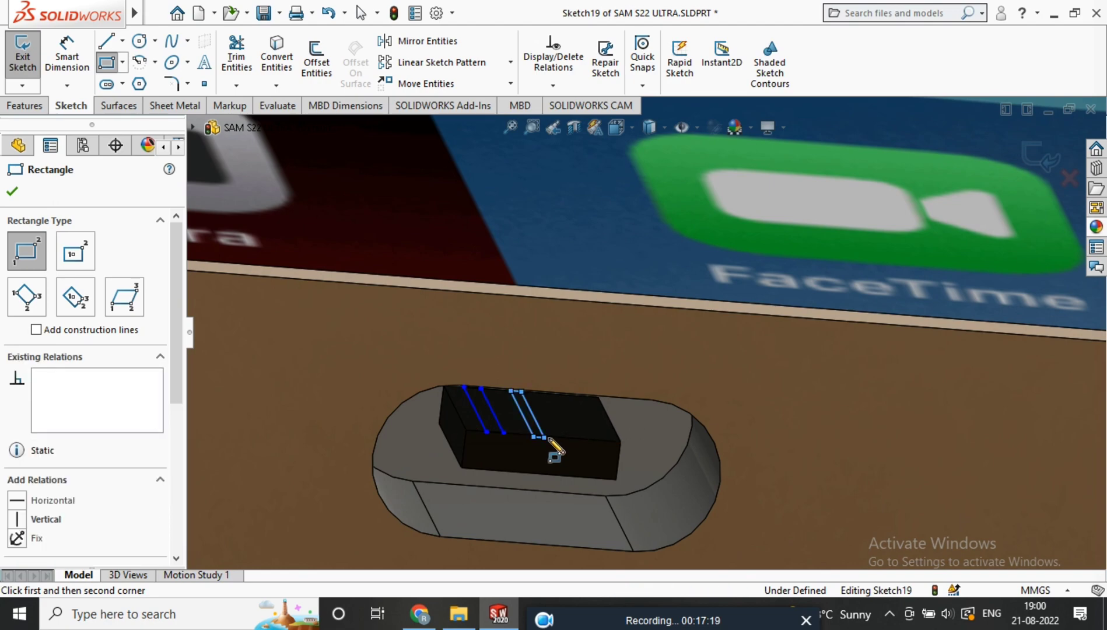
Draw a third narrow corner rectangle across the tongue's upper face, spaced beyond the second one.
middle_drag(555, 444, 537, 406)
scroll(547, 422, down, 3)
scroll(551, 419, up, 2)
scroll(583, 385, down, 3)
mouse_move(588, 371)
middle_down()
mouse_move(598, 380)
mouse_move(577, 380)
middle_up()
scroll(583, 390, up, 3)
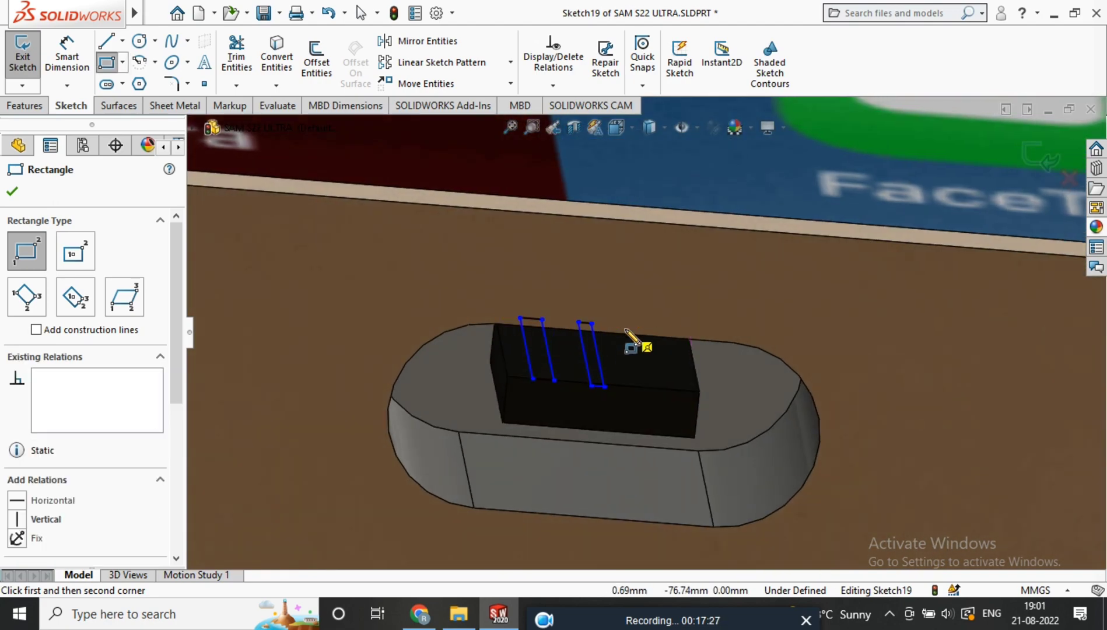
click(624, 327)
click(653, 389)
Draw a fourth corner rectangle about 0.27 mm wide and 3.85 mm long near the tongue's far end, and leave the rectangle tool.
scroll(671, 388, down, 3)
scroll(679, 378, up, 3)
scroll(647, 354, down, 2)
scroll(652, 337, down, 4)
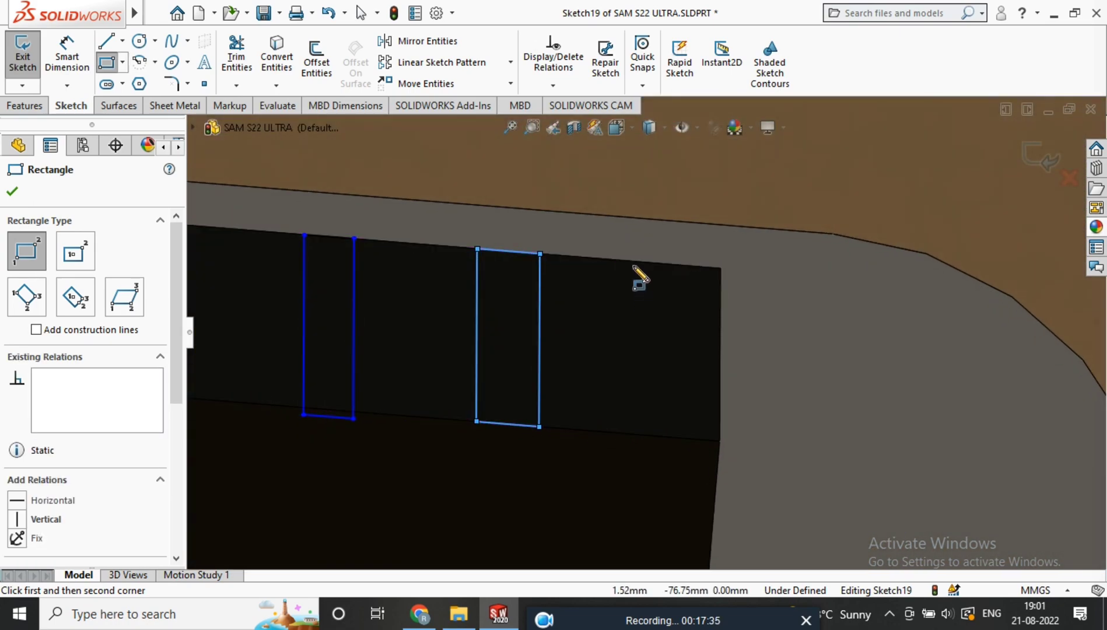
click(611, 261)
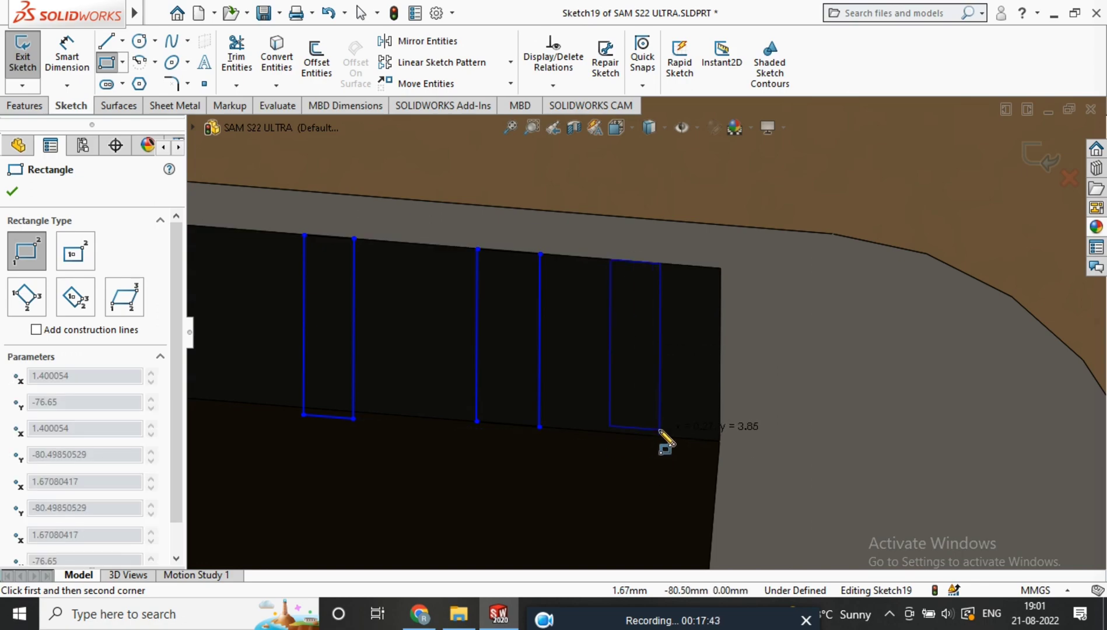
scroll(662, 431, up, 3)
click(667, 444)
scroll(694, 478, up, 2)
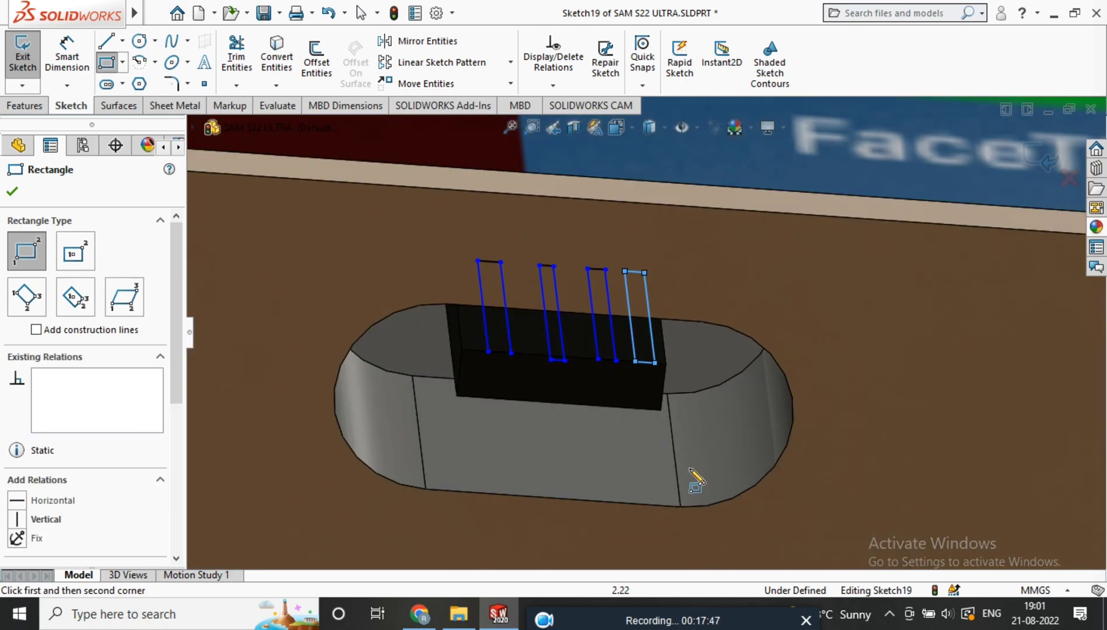
scroll(694, 478, up, 3)
right_click(741, 468)
click(775, 474)
Make the second rectangle's front line collinear with the front edge of the tongue's upper face.
right_click(718, 508)
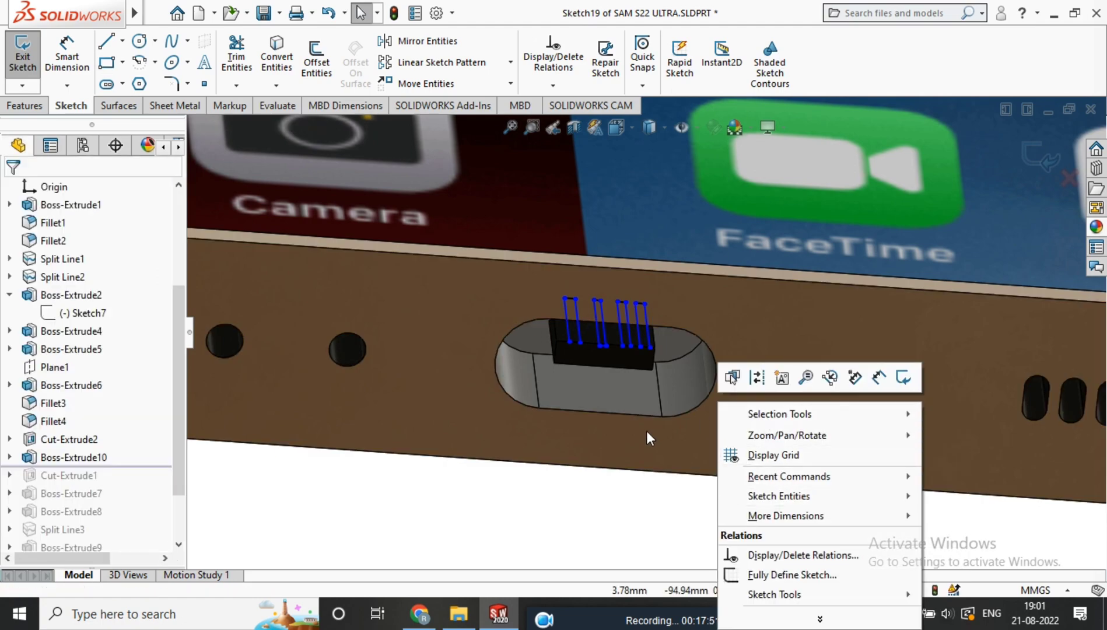
scroll(620, 487, down, 8)
click(691, 405)
ctrl+click(511, 384)
scroll(565, 440, up, 6)
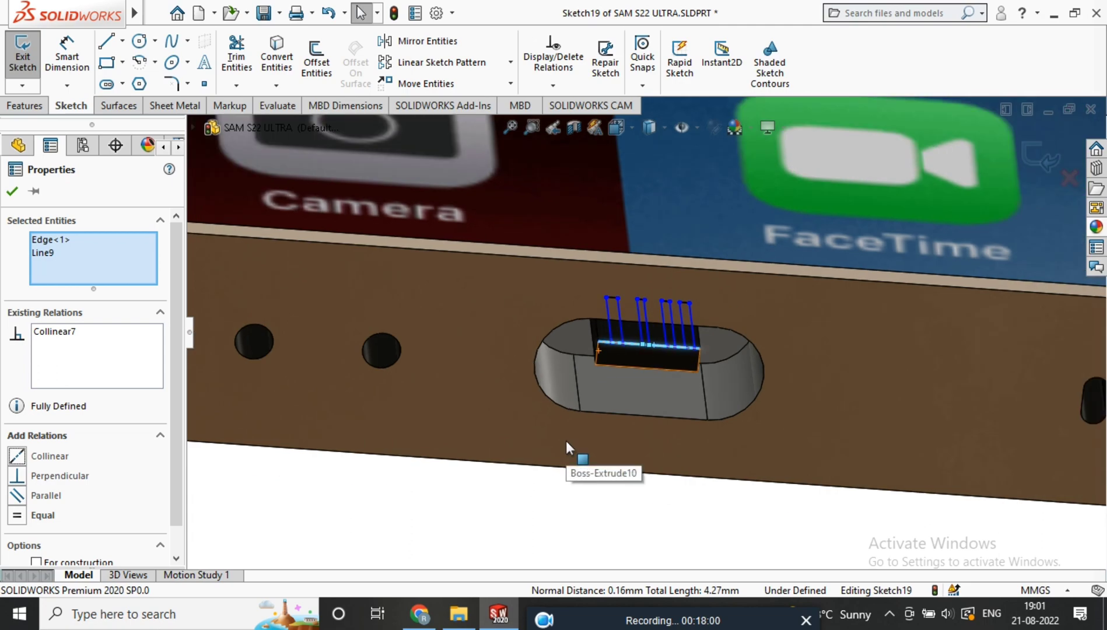
Extrude the four contact rectangles on the tongue 0.001 mm outward and 1.001 mm in the second direction.
key(Escape)
click(24, 104)
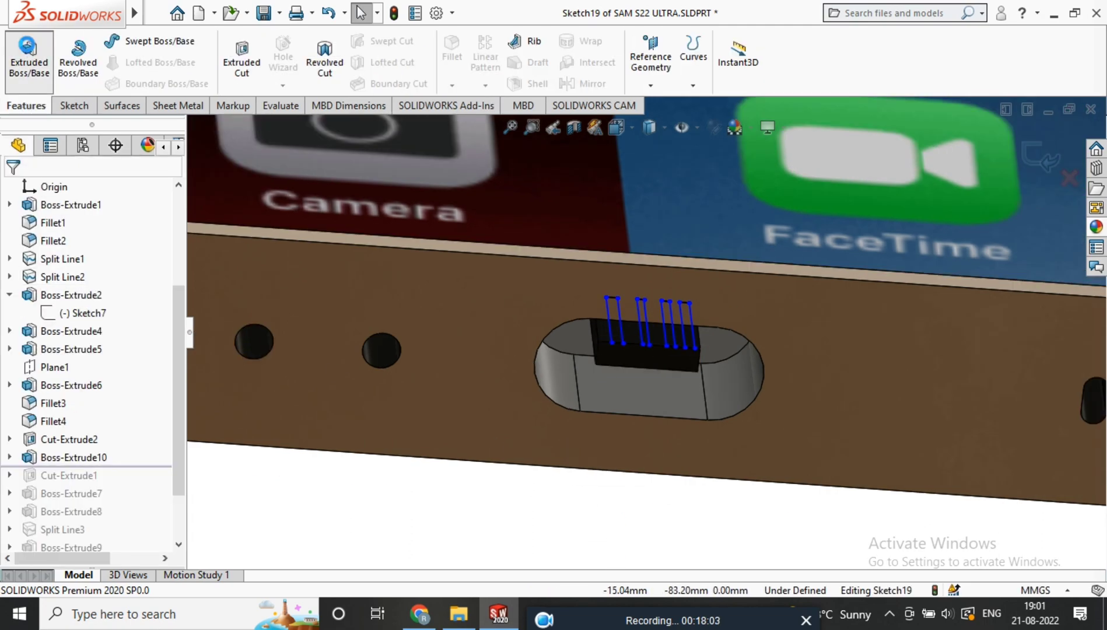
click(28, 58)
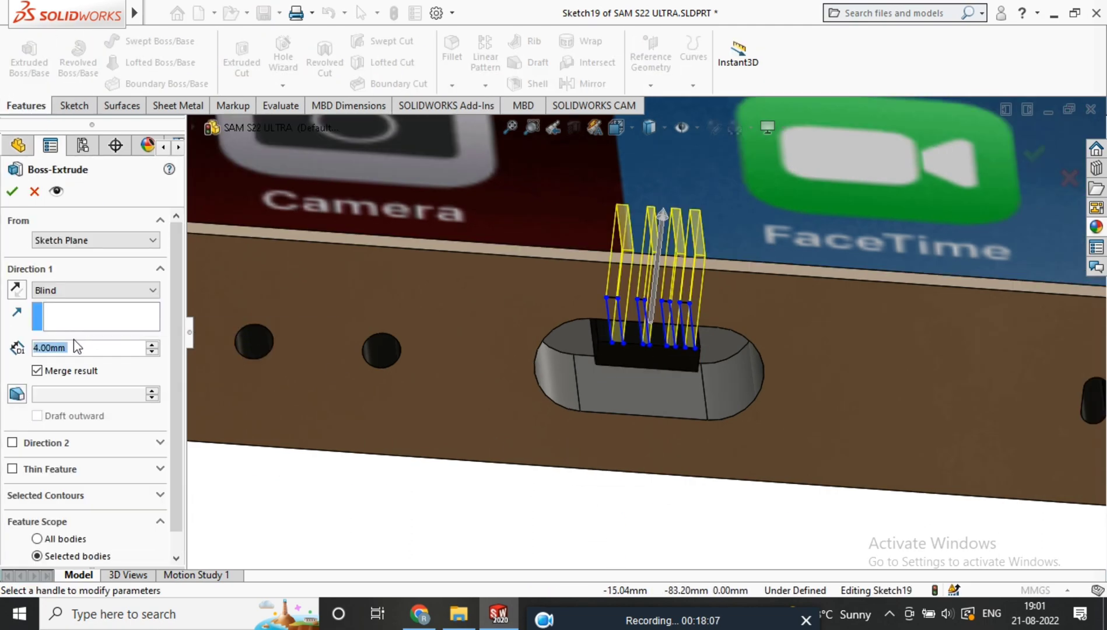
text(.001)
key(Return)
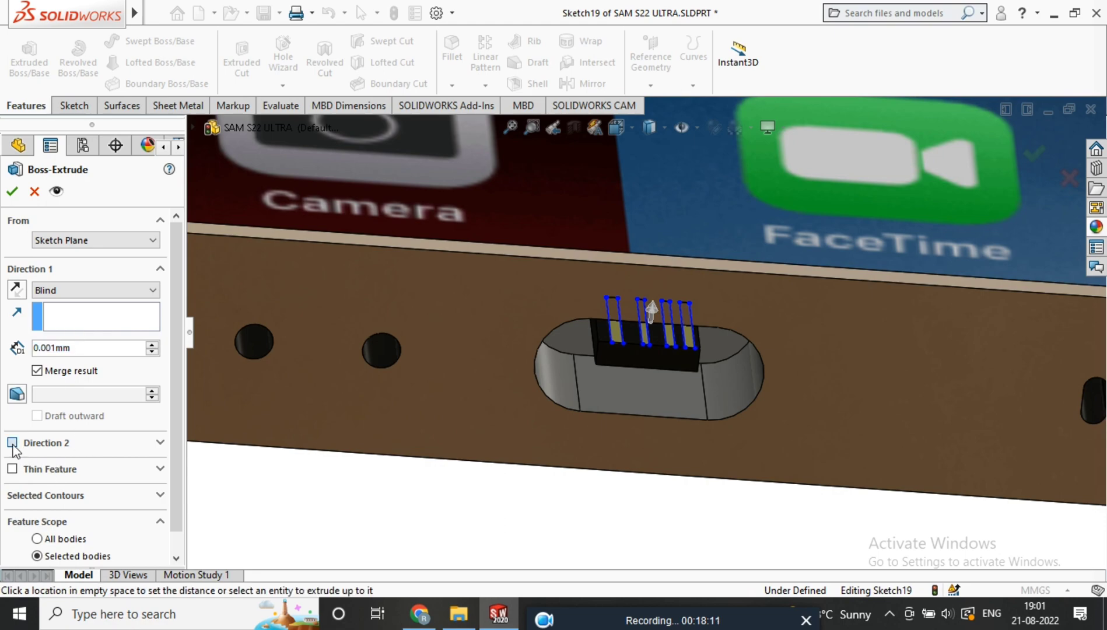
click(12, 443)
text(1.001)
key(Return)
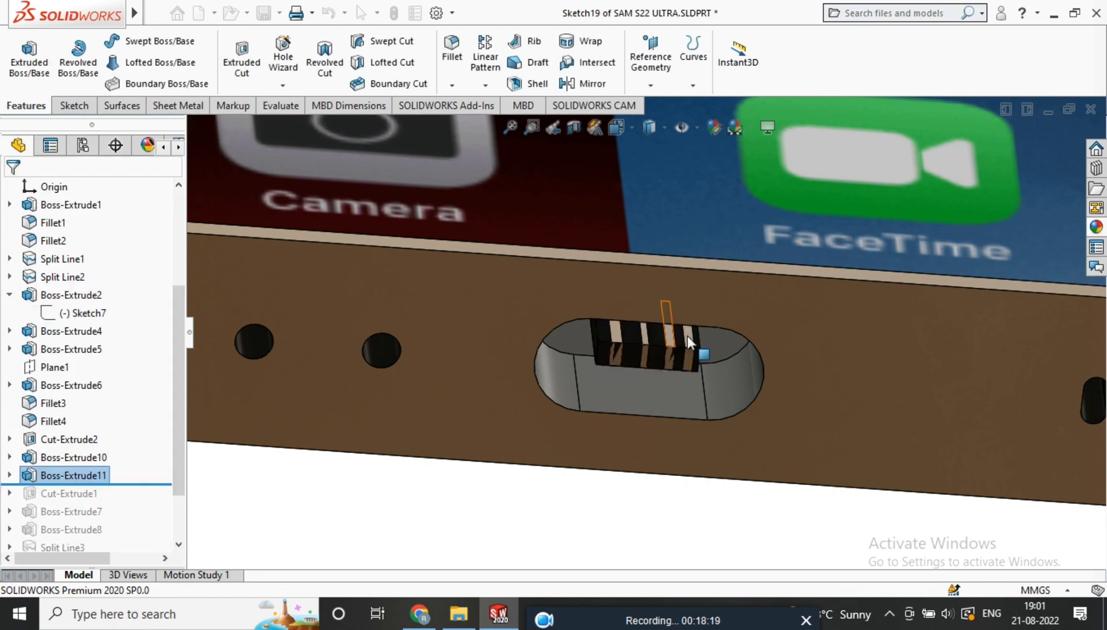
Apply a brass metal appearance from the appearance library to the extruded contact strips.
scroll(666, 329, up, 3)
click(1101, 231)
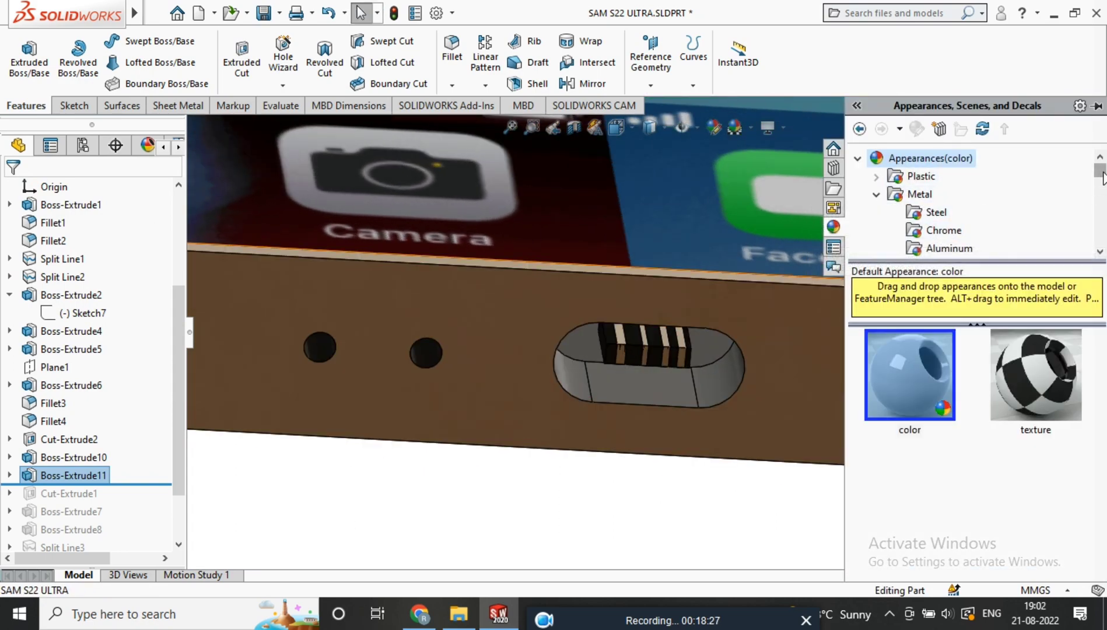
drag(1100, 171, 1102, 190)
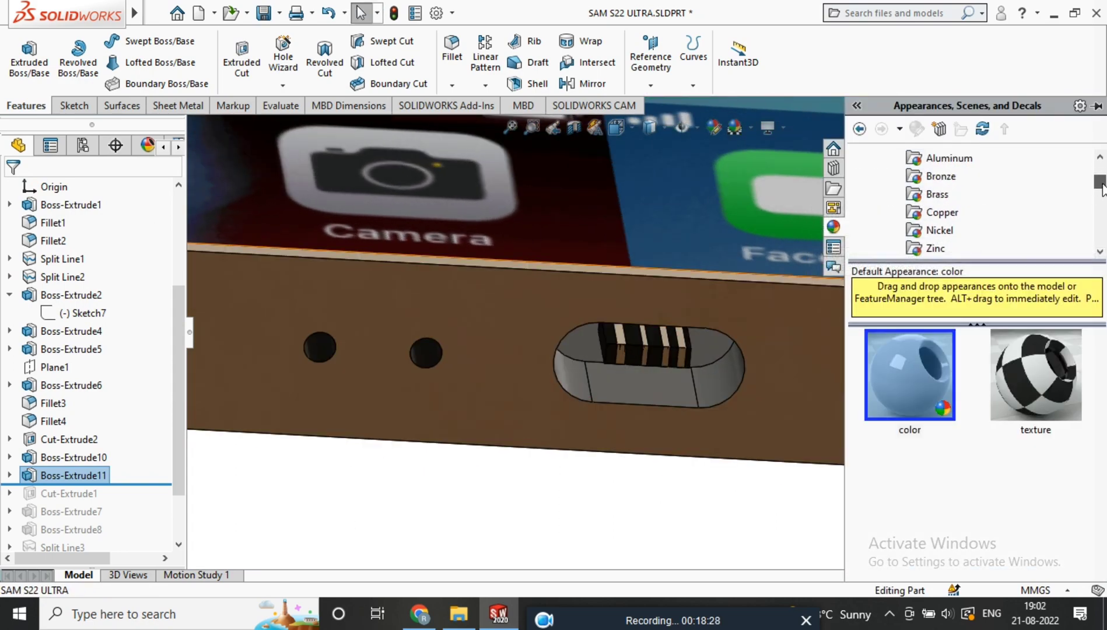
click(922, 215)
click(931, 195)
drag(931, 359, 729, 478)
Examine the coloured contacts in the charging port and the phone's bottom edge from several angles.
scroll(725, 469, up, 4)
middle_drag(725, 469, 658, 409)
scroll(659, 321, down, 4)
scroll(658, 409, down, 5)
scroll(683, 370, up, 4)
scroll(682, 369, up, 4)
middle_drag(683, 369, 629, 300)
scroll(630, 300, up, 4)
scroll(671, 376, down, 4)
middle_drag(645, 394, 573, 305)
scroll(664, 371, up, 4)
On the phone's bottom face, sketch a horizontal straight slot from the outermost small hole's centre, about 11 mm between centres and 2.9 mm wide.
click(692, 270)
click(805, 221)
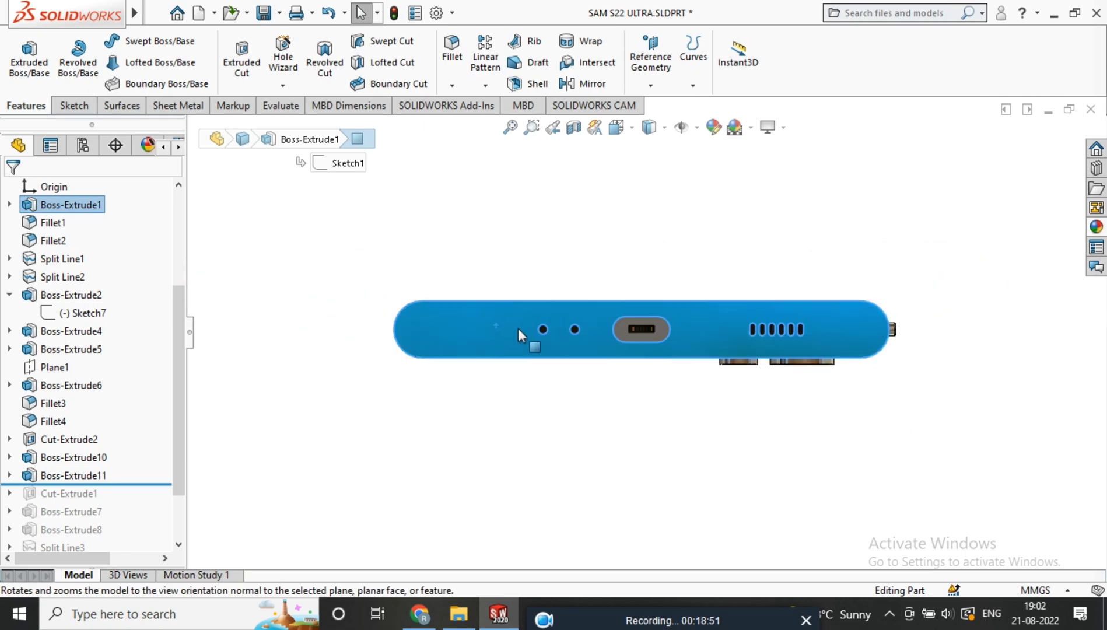
right_click(522, 328)
click(560, 204)
scroll(525, 271, down, 3)
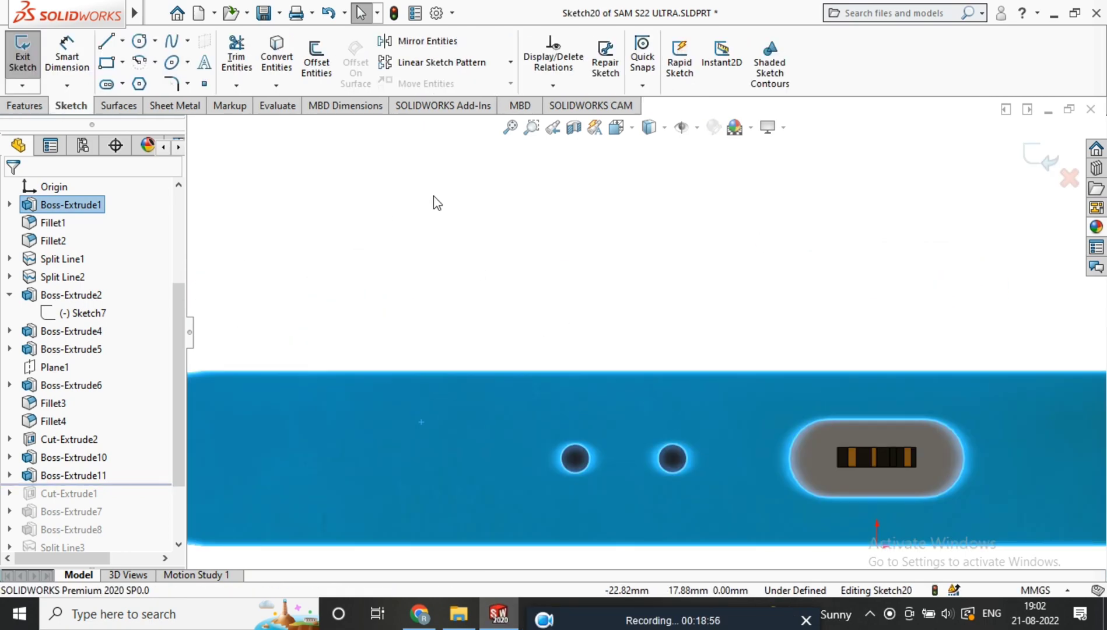
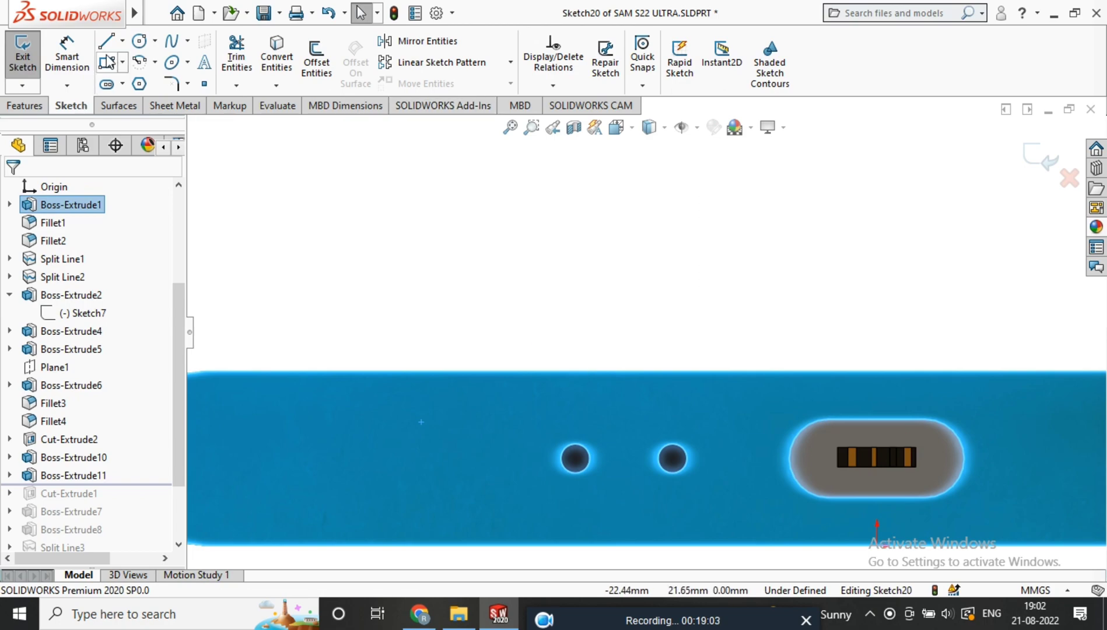
click(575, 458)
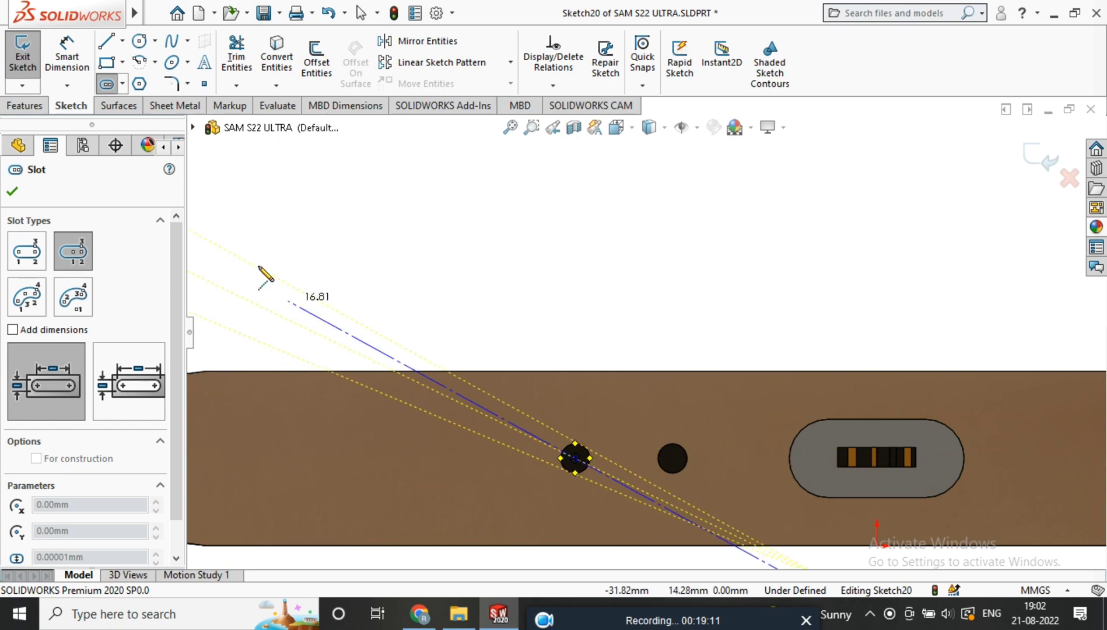
click(122, 83)
click(140, 104)
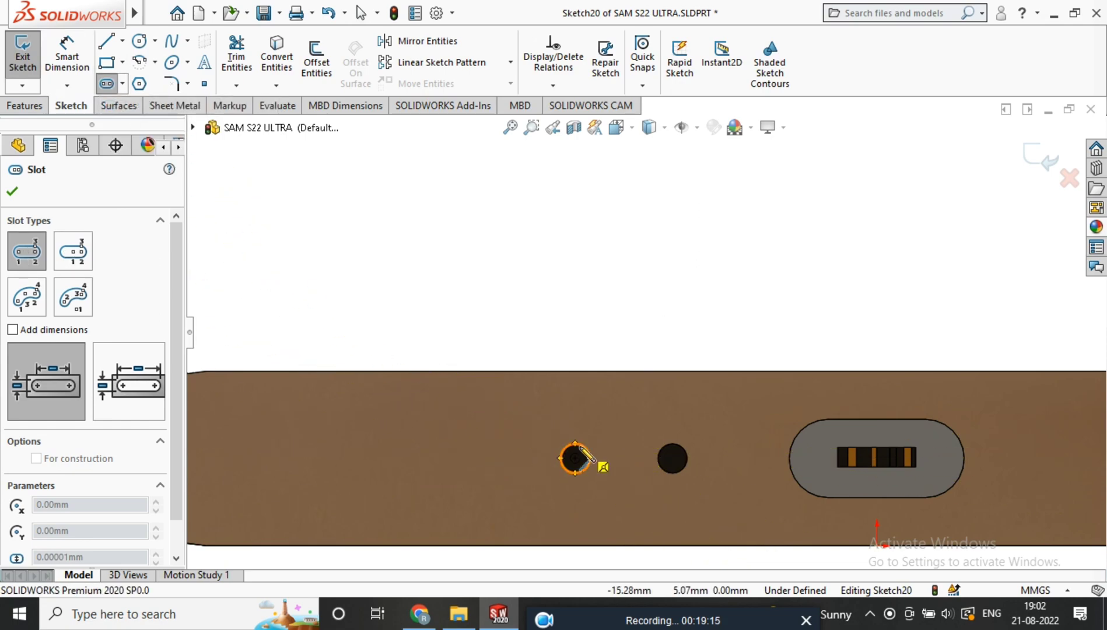
click(372, 430)
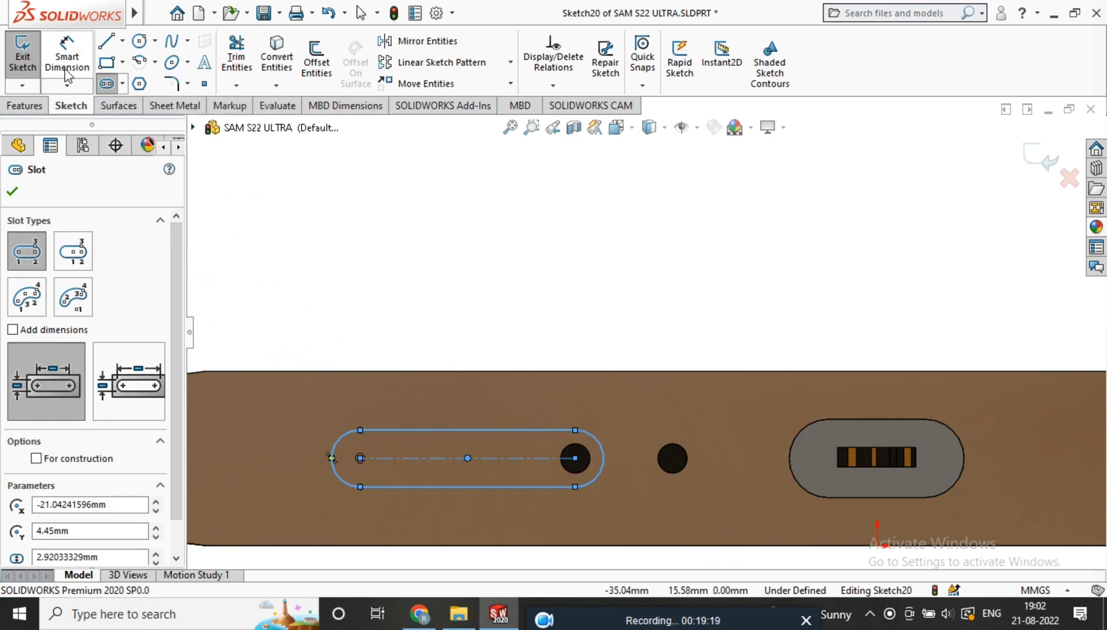
Dimension the slot with a 1 mm end radius and 10 mm between centres, and finish the sketch.
click(66, 64)
click(603, 461)
click(641, 274)
text(1)
key(Return)
scroll(536, 437, down, 2)
click(504, 433)
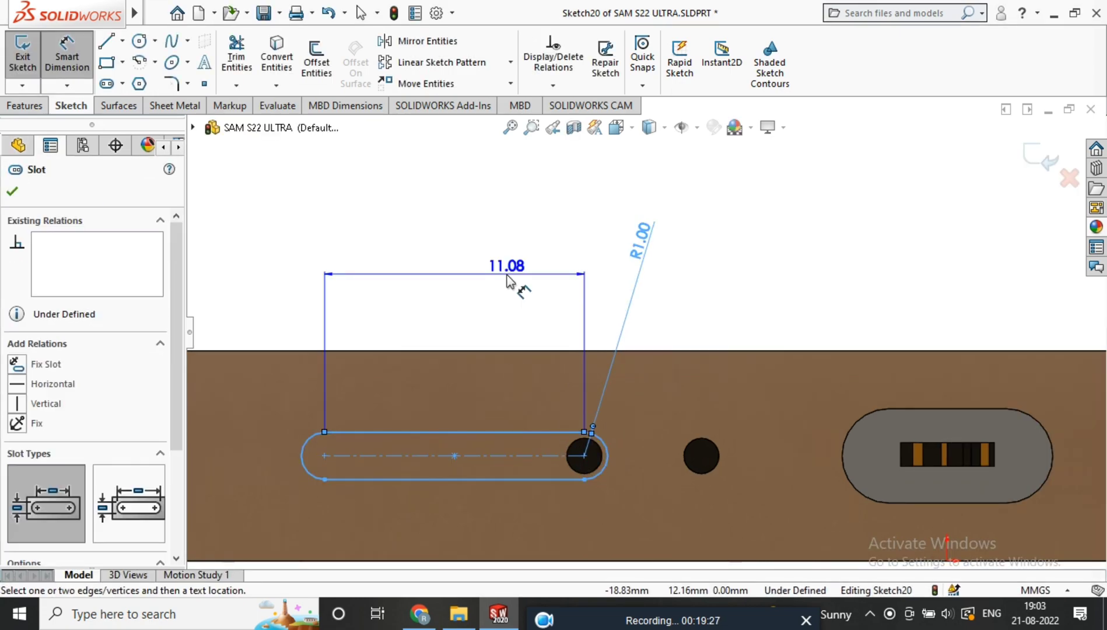
click(519, 274)
text(10)
key(Return)
scroll(583, 359, up, 4)
click(21, 193)
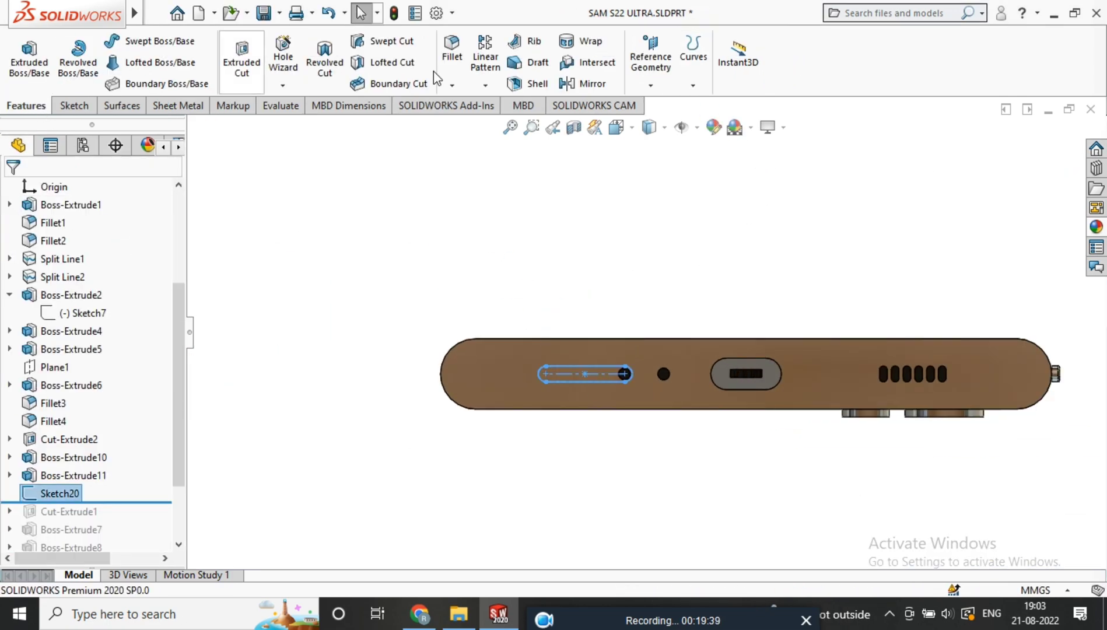
Project the slot sketch onto the phone's bottom face as a split line.
click(697, 51)
click(683, 58)
click(697, 65)
click(706, 105)
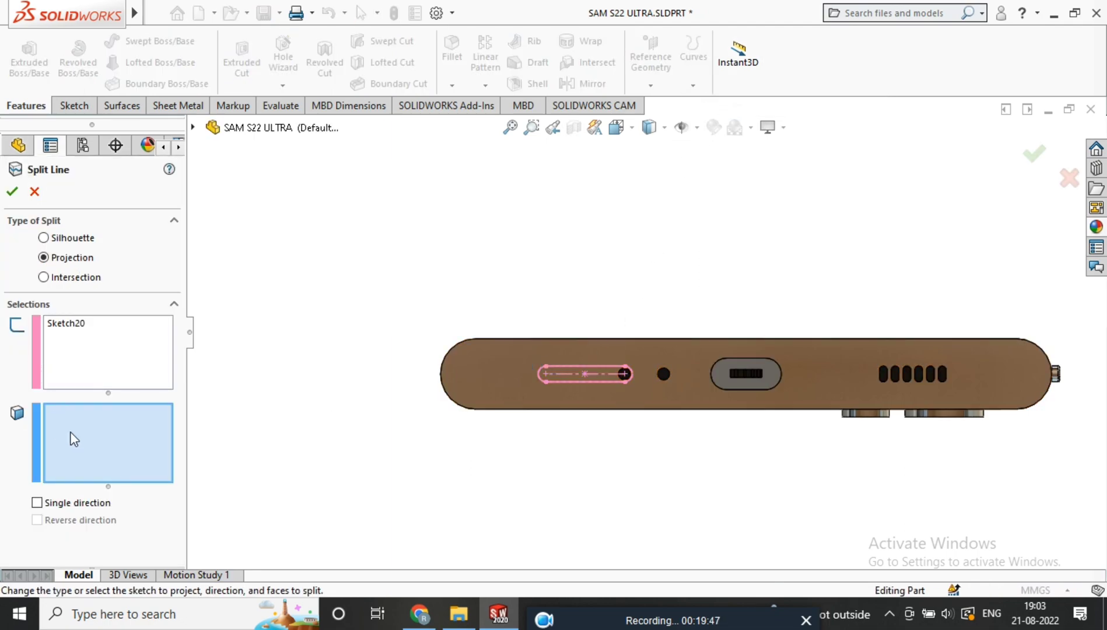
click(514, 365)
click(1033, 155)
scroll(709, 351, down, 3)
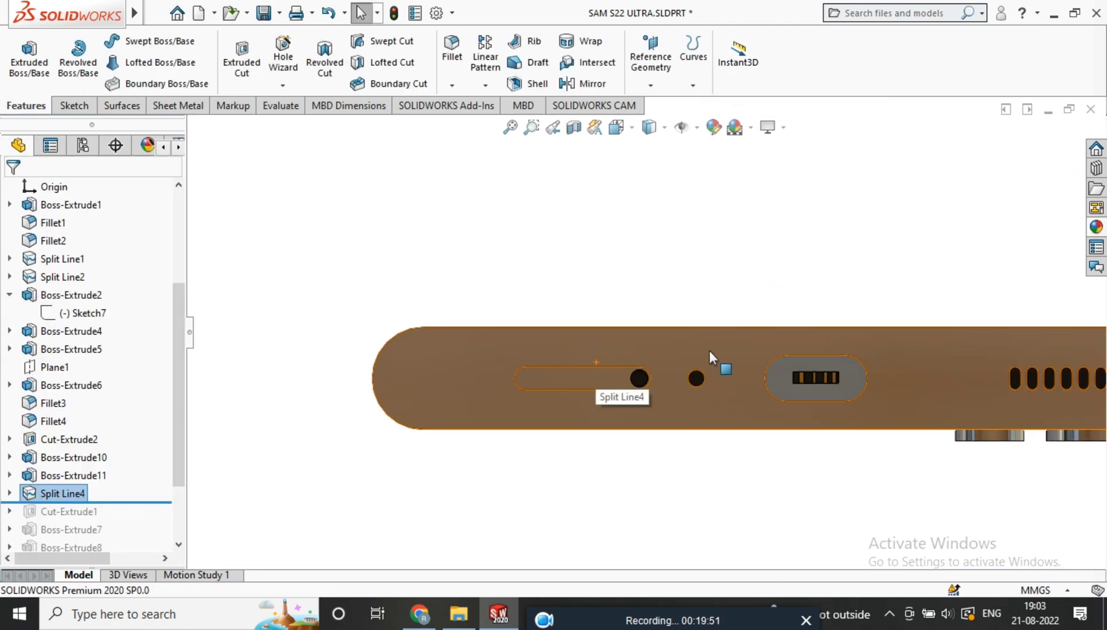
On the bottom face, sketch a centrepoint slot at the rounded end's centre beyond the speaker holes, about 4.4 mm between centres and 2.5 mm wide.
middle_drag(615, 463, 646, 378)
scroll(646, 378, up, 5)
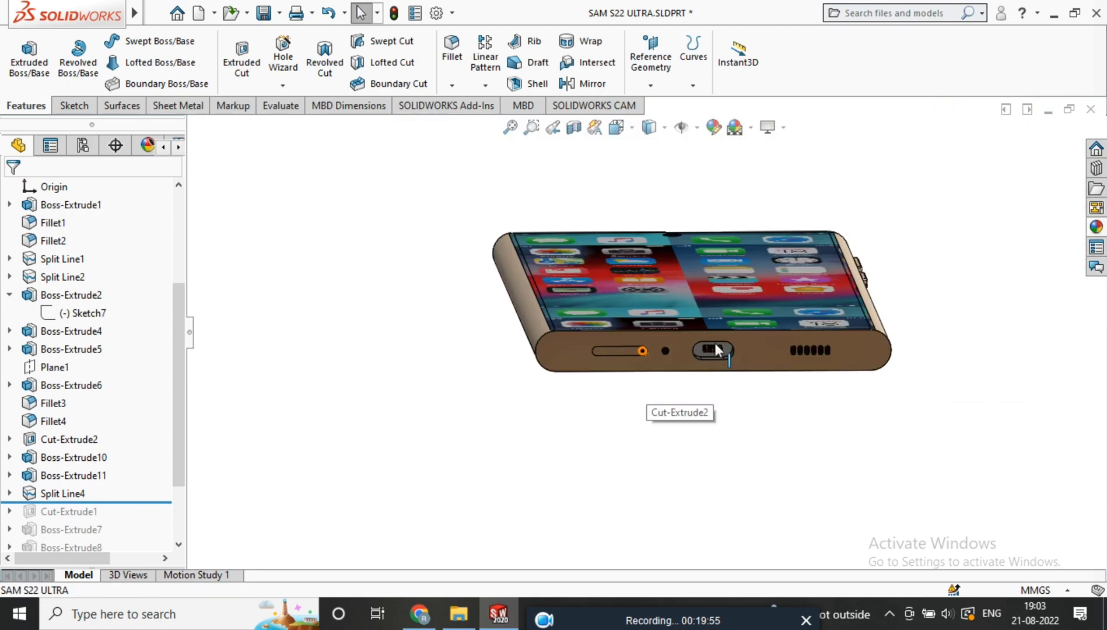
scroll(903, 309, down, 3)
middle_drag(903, 309, 968, 333)
scroll(741, 412, up, 3)
click(694, 403)
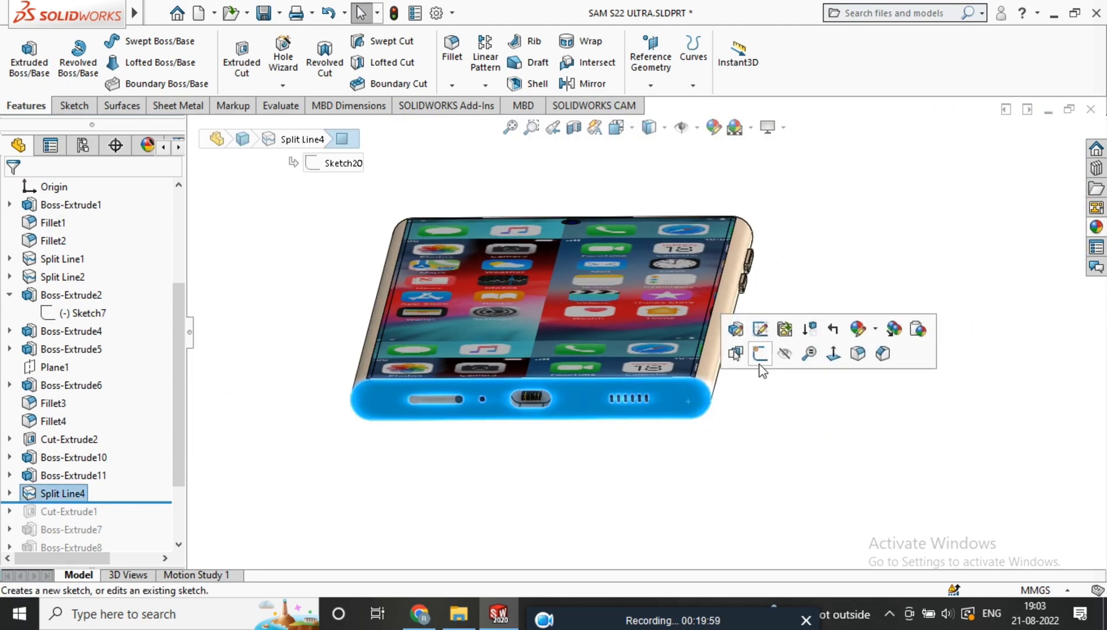
click(834, 354)
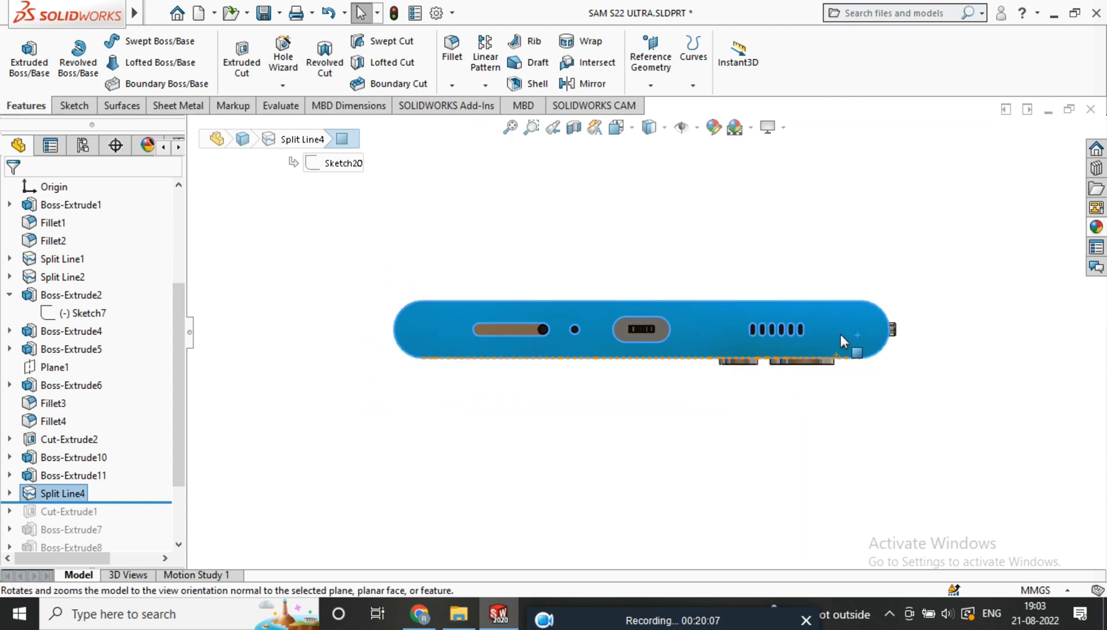
right_click(840, 334)
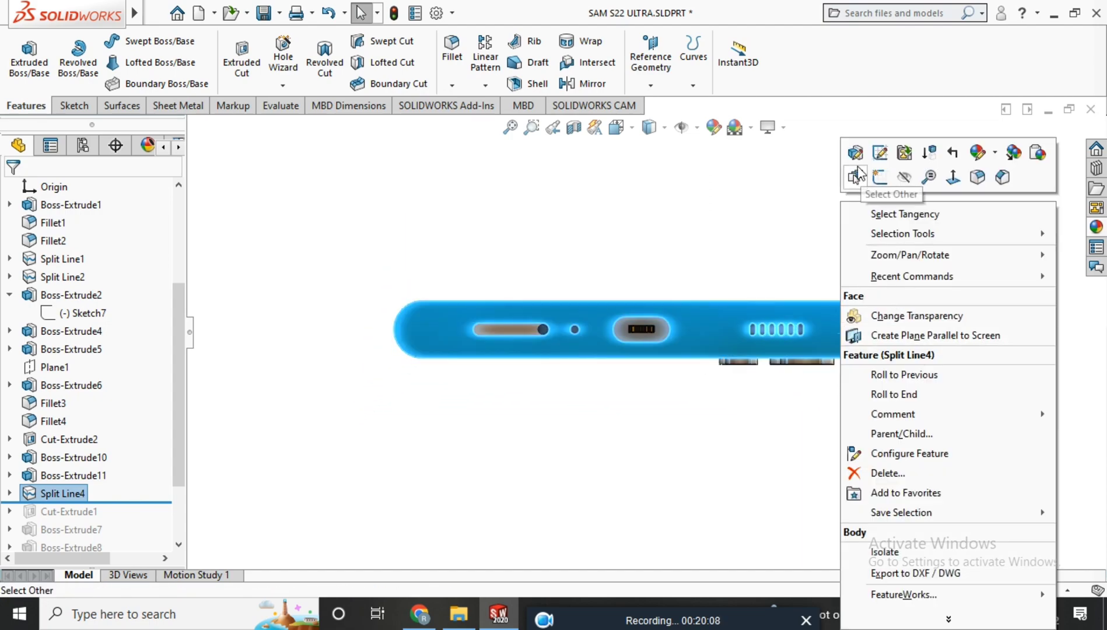
click(878, 176)
click(123, 84)
click(145, 104)
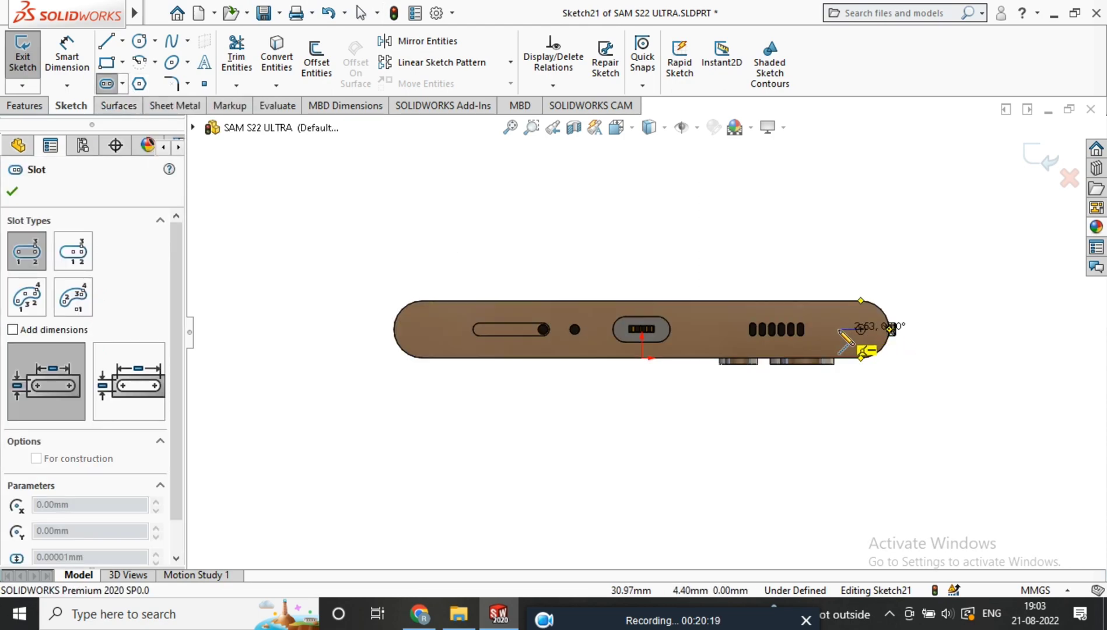
scroll(840, 330, down, 2)
click(122, 84)
click(154, 124)
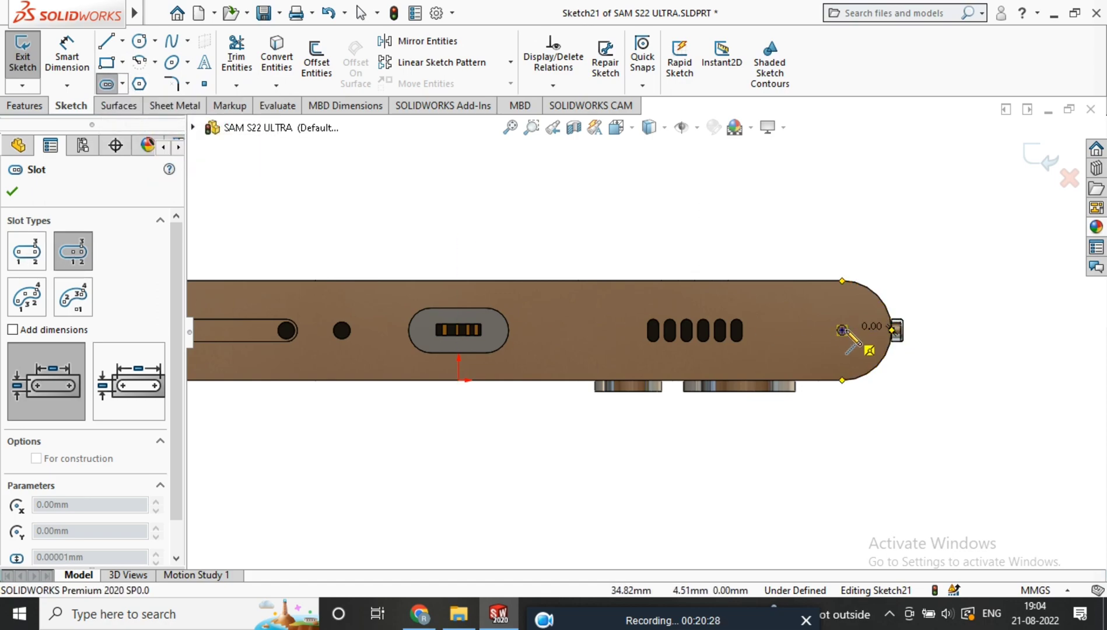
click(867, 317)
Set the new slot's end radius to 2 mm and its centre-to-centre length to 3 mm.
click(80, 56)
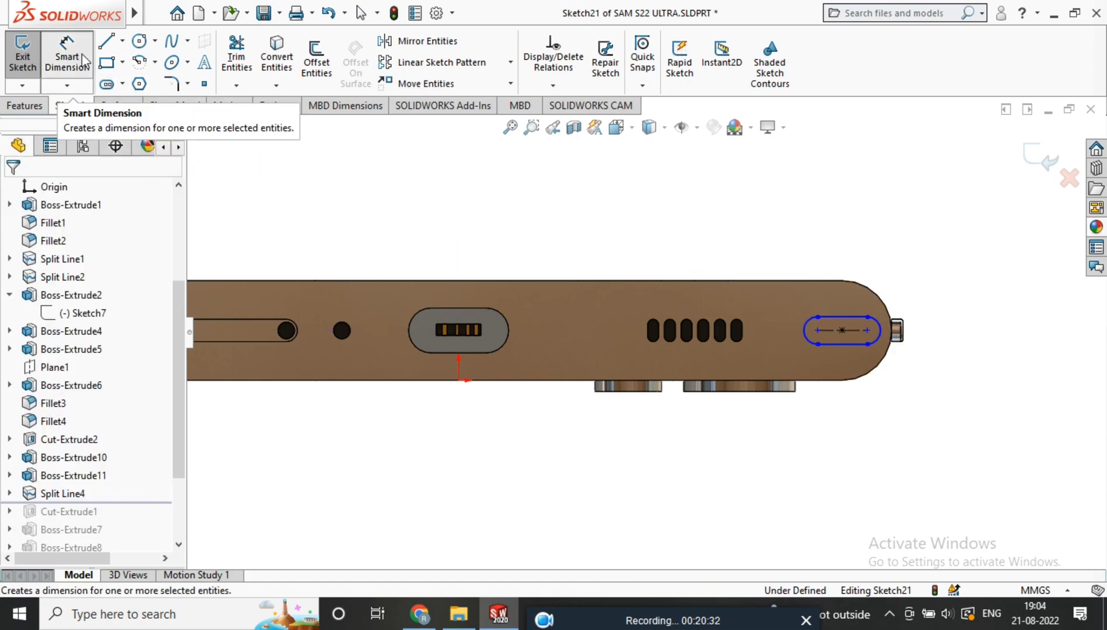
click(84, 59)
click(883, 324)
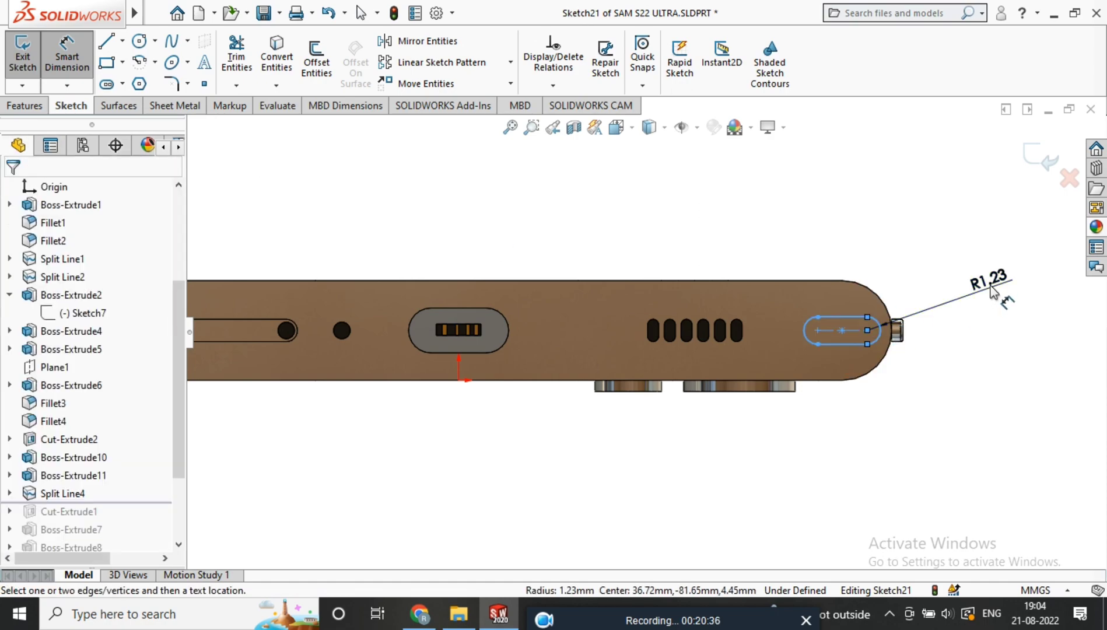
click(950, 273)
text(2)
key(Return)
click(850, 354)
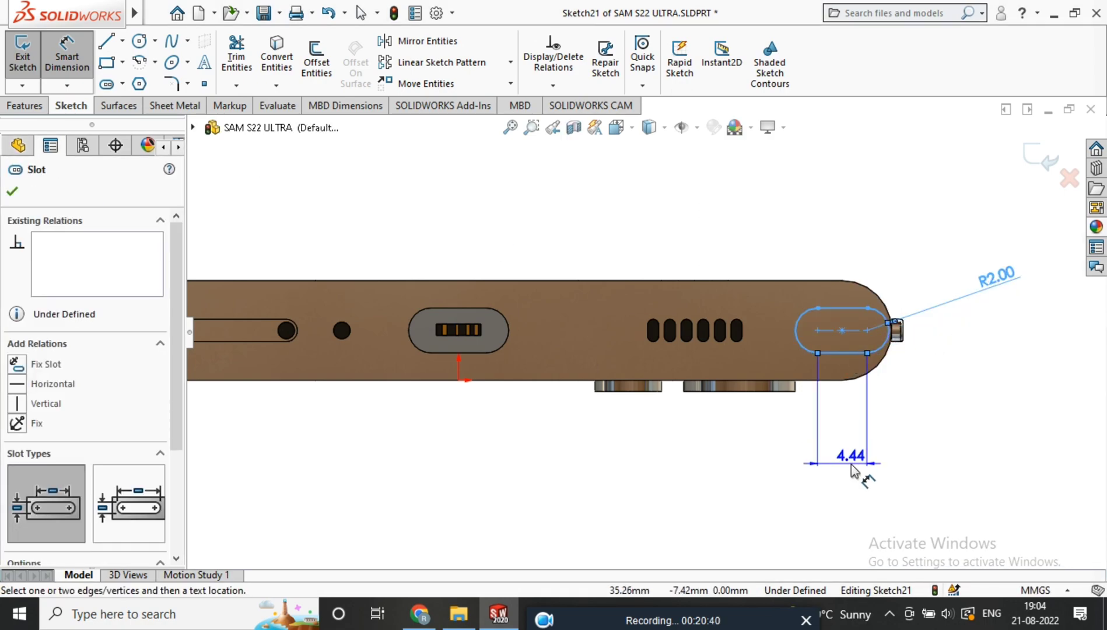
click(852, 464)
key(Return)
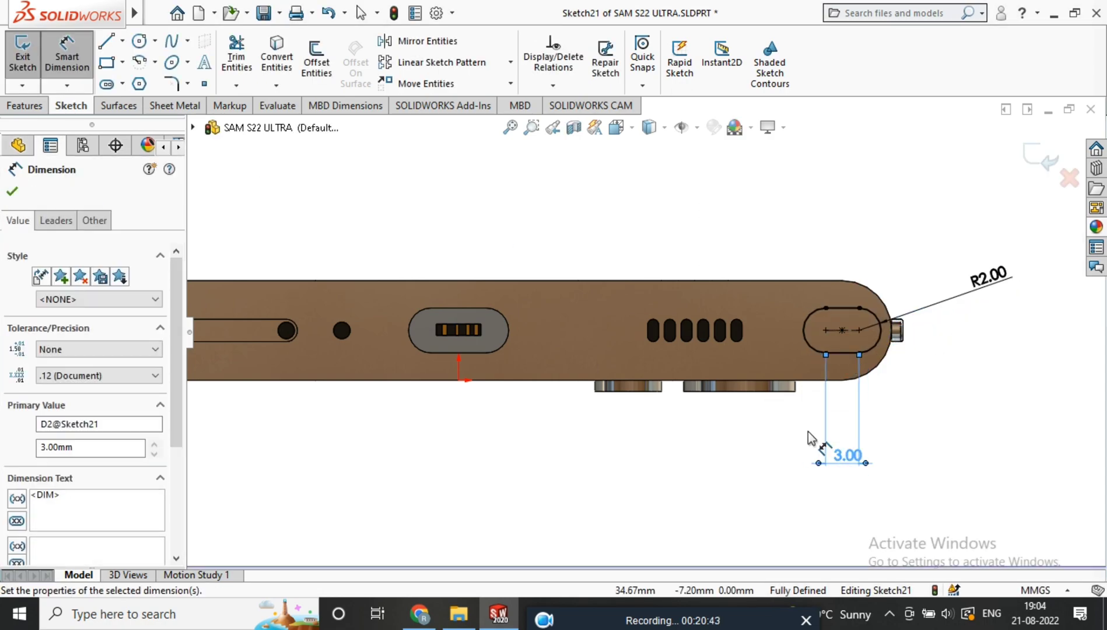
Extrude the dimensioned slot 1 mm outward from the bottom face as a merged boss.
scroll(807, 431, up, 3)
click(24, 105)
click(29, 55)
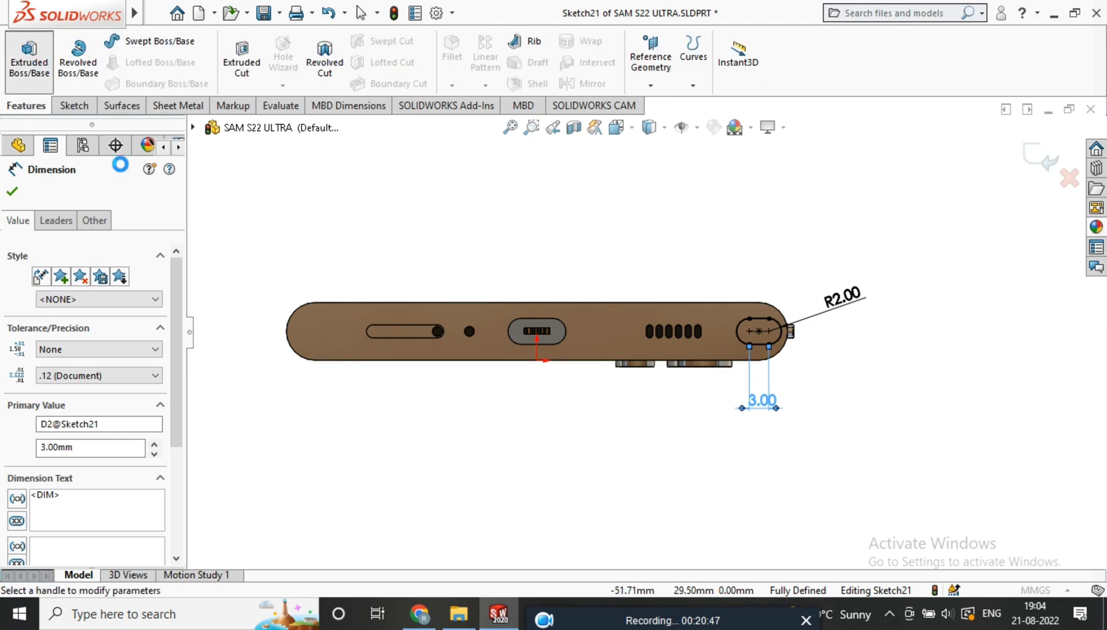
text(1.00mm)
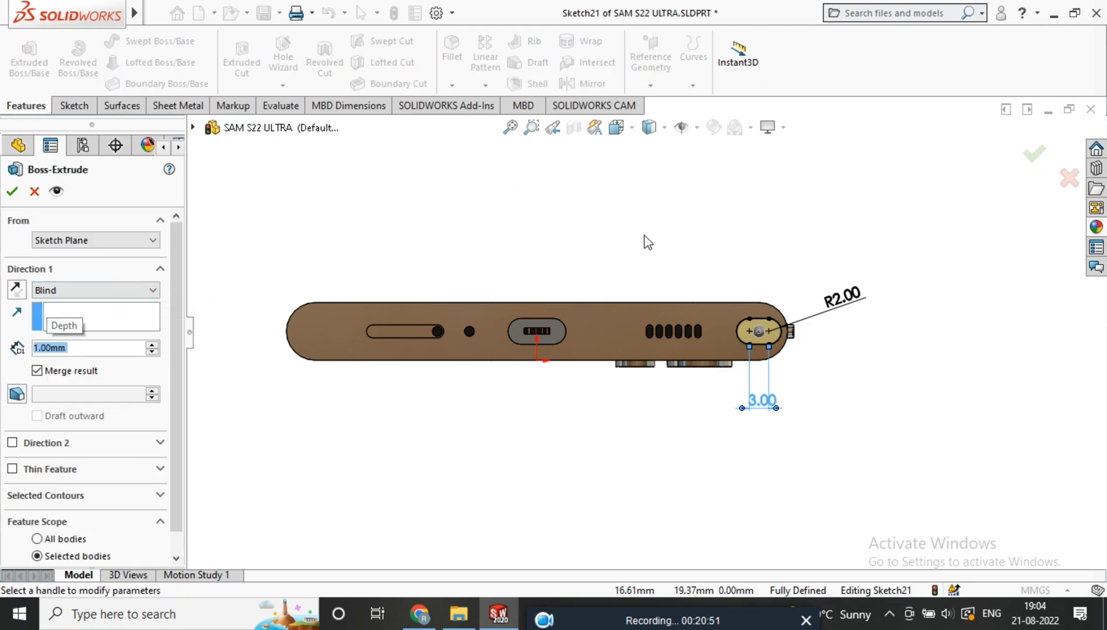
click(11, 190)
Add a 1 mm continuous dome to the end face of the slot-shaped boss at the bottom corner.
scroll(809, 437, down, 5)
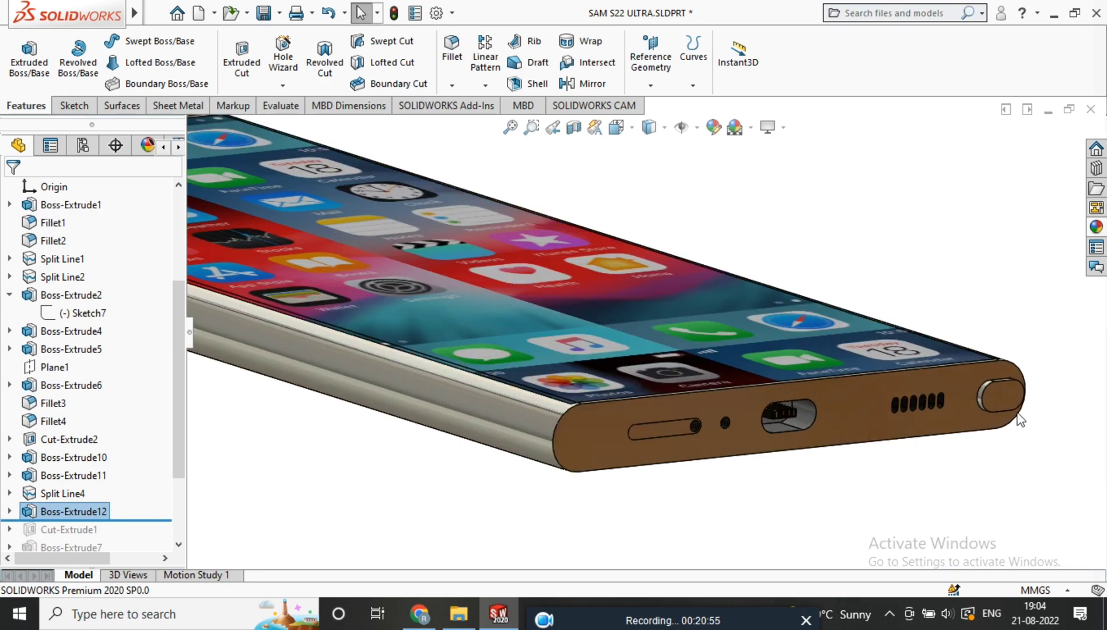
click(215, 13)
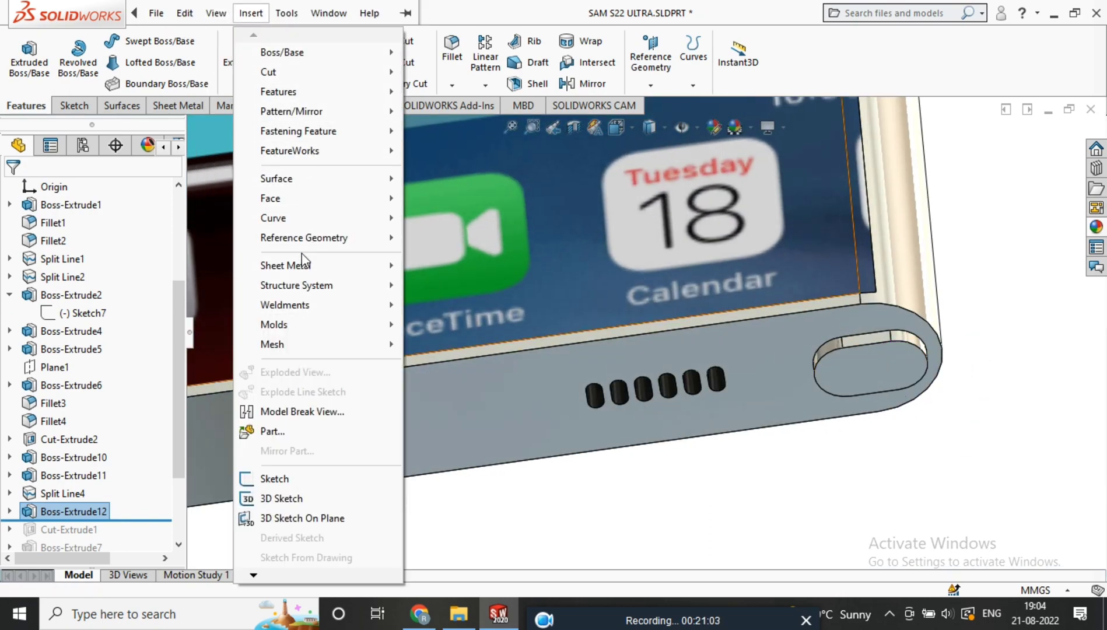
mouse_move(299, 95)
click(456, 255)
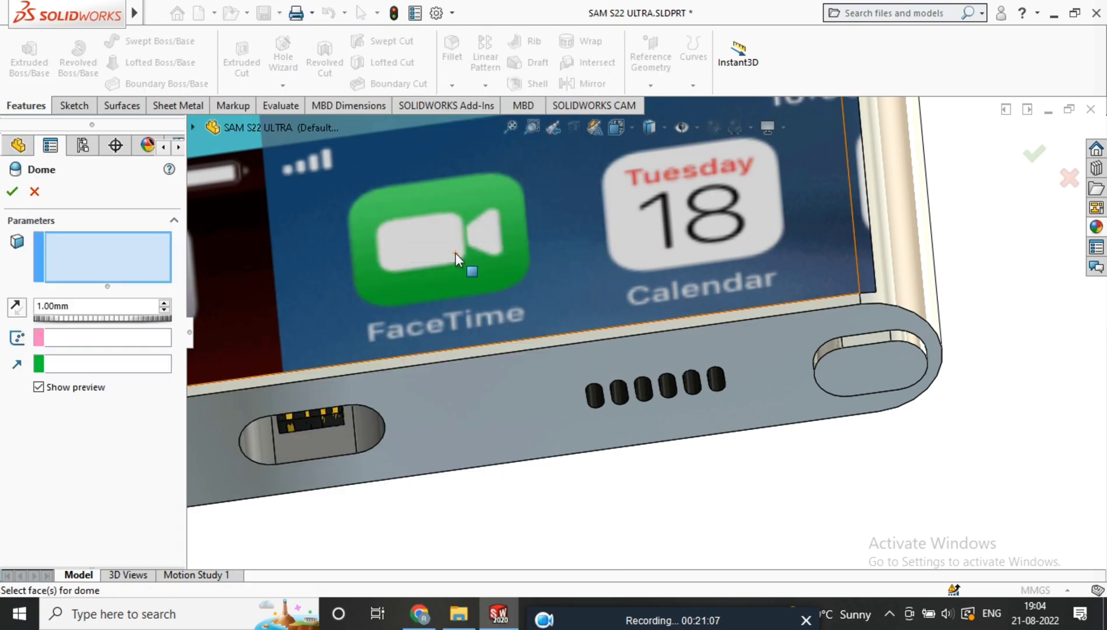
click(875, 380)
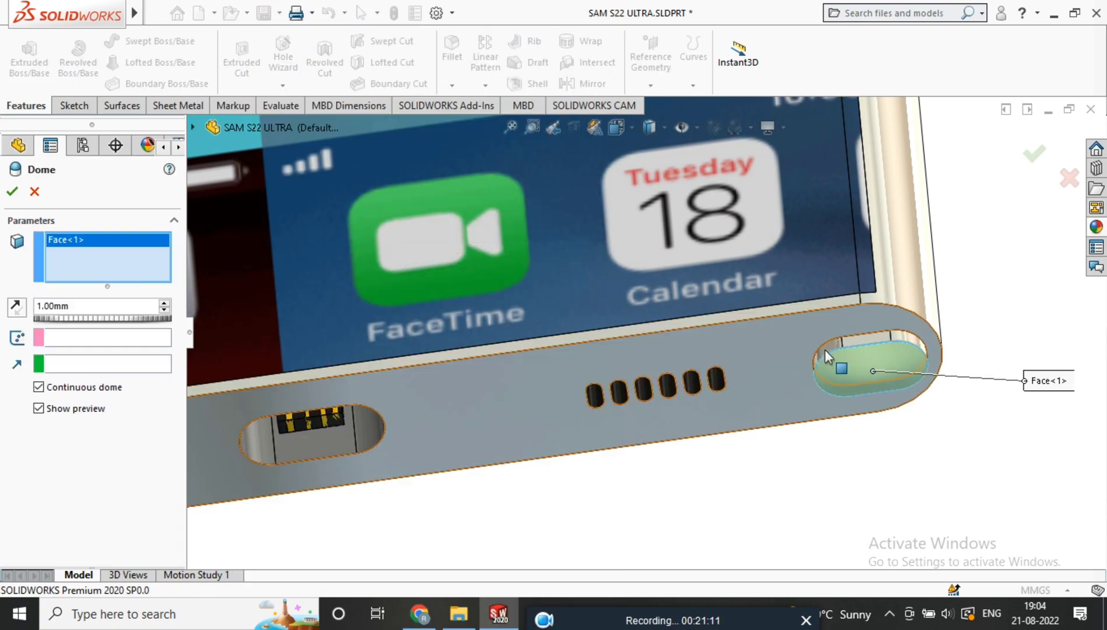
middle_drag(825, 351, 860, 370)
click(11, 191)
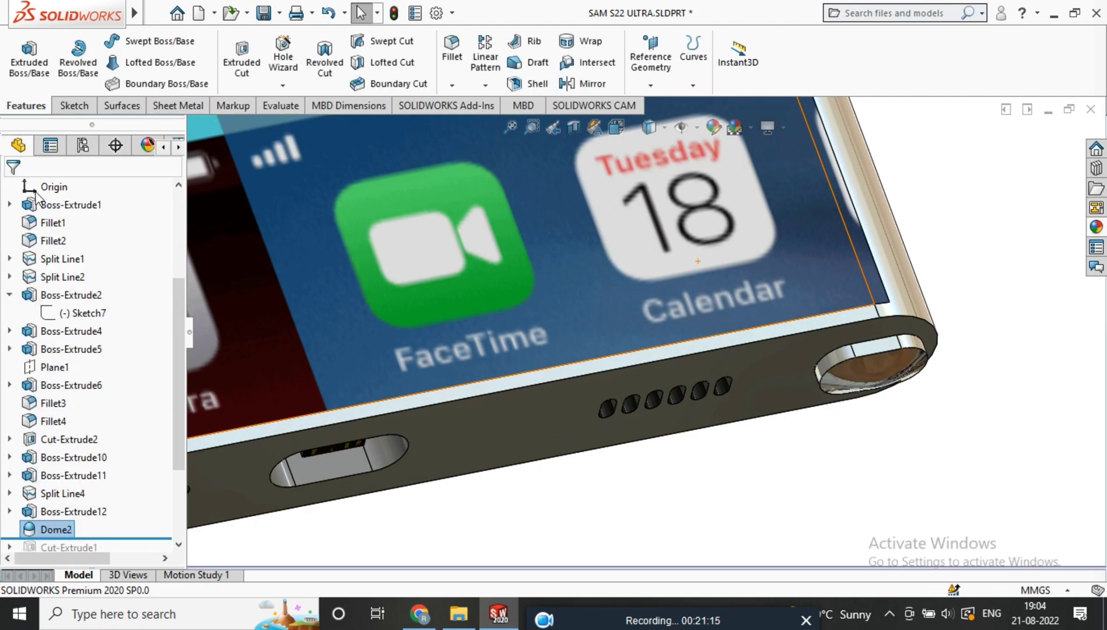
Fillet the edge of the slot-shaped feature at the bottom face's corner with a 1 mm radius.
scroll(907, 362, down, 5)
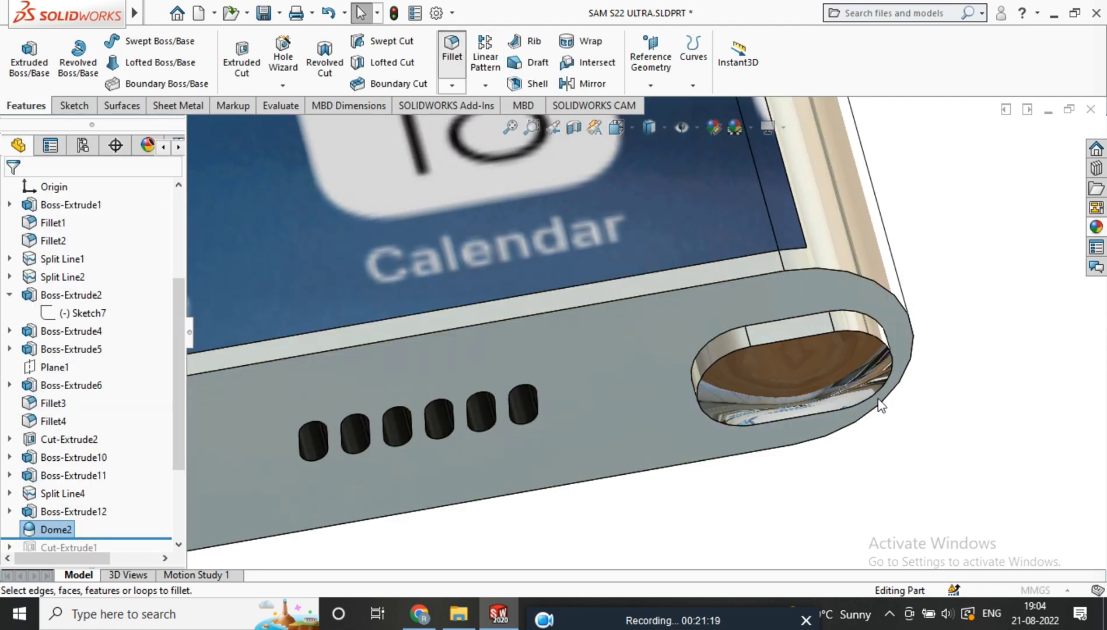
click(880, 402)
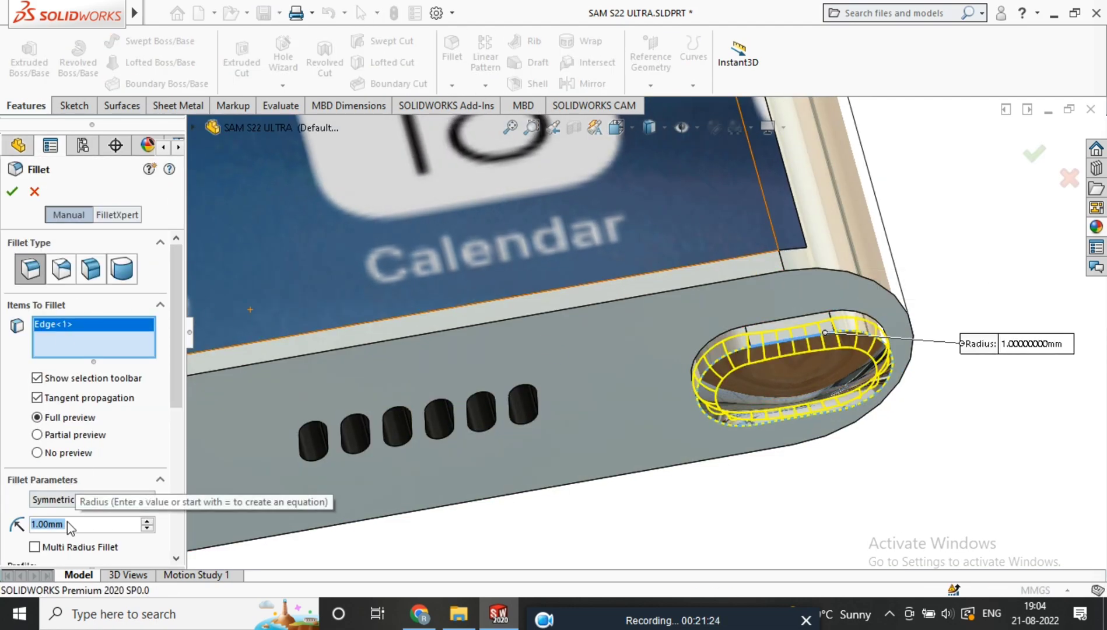
key(Return)
Open a new sketch on the phone's flat top end face, facing it straight on.
middle_drag(746, 380, 771, 375)
scroll(773, 289, up, 3)
scroll(647, 294, up, 5)
mouse_move(647, 295)
middle_down()
mouse_move(444, 274)
mouse_move(686, 423)
mouse_move(640, 316)
middle_up()
scroll(444, 274, down, 4)
scroll(640, 315, up, 6)
scroll(642, 233, down, 4)
middle_drag(695, 285, 956, 238)
scroll(894, 282, up, 4)
middle_drag(894, 281, 590, 274)
scroll(589, 274, down, 3)
click(713, 393)
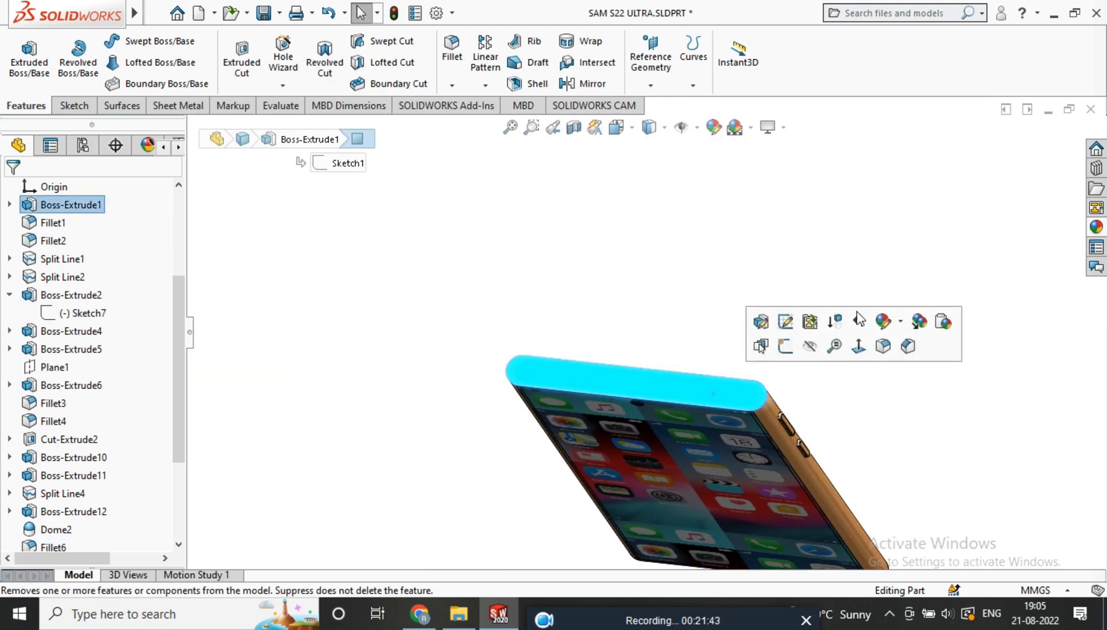
click(857, 345)
right_click(771, 327)
click(809, 196)
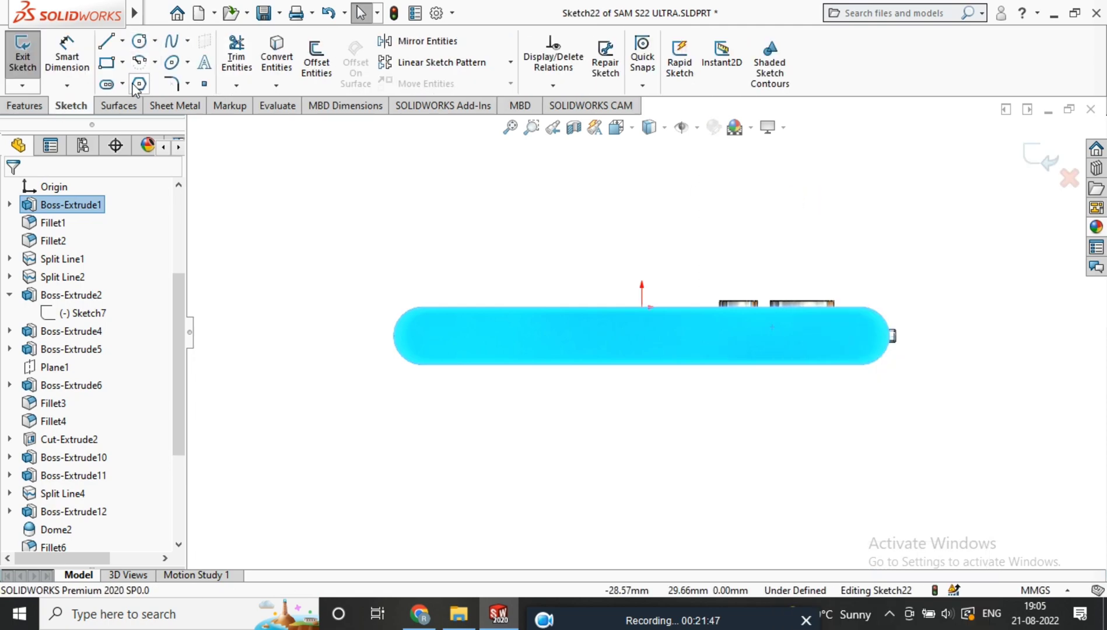
Draw a horizontal centreline across the top end face between the midpoints of its two rounded ends.
click(139, 40)
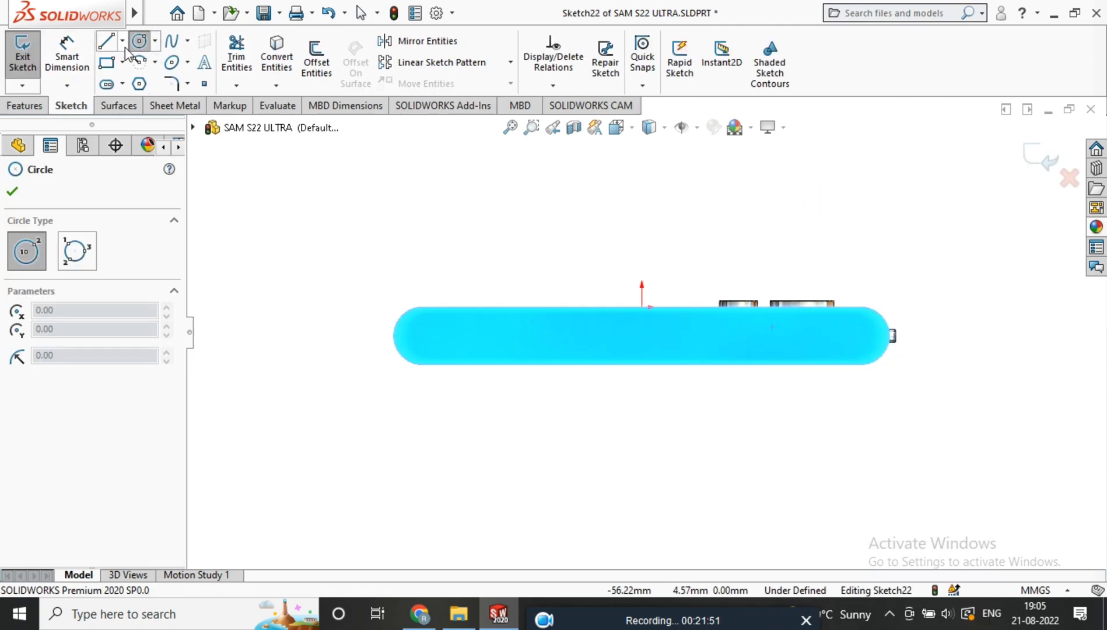
click(121, 42)
click(138, 82)
click(394, 336)
click(889, 335)
right_click(921, 238)
click(947, 253)
Sketch a circle on the centreline, offset from the origin towards the side buttons, and set its diameter to 1.5 mm.
click(139, 41)
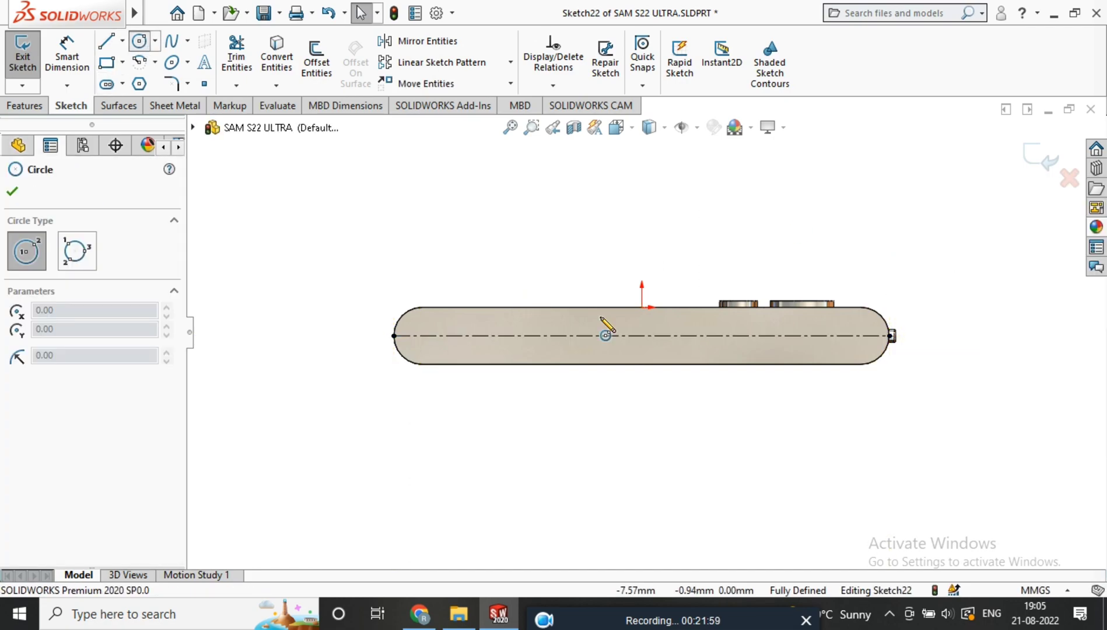
click(695, 334)
click(712, 335)
click(67, 54)
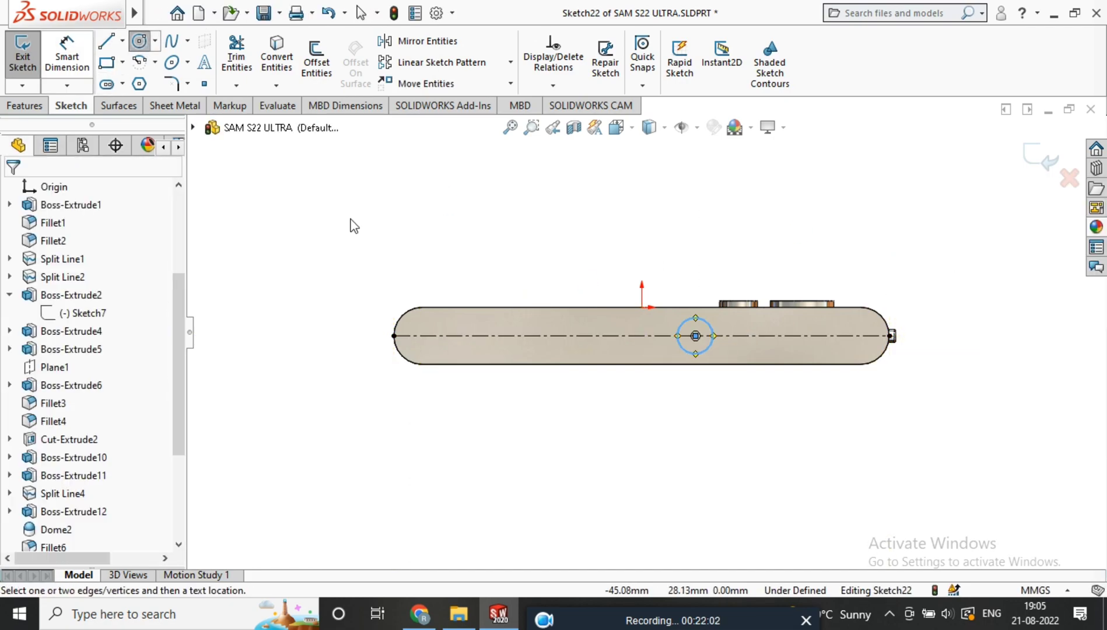
click(710, 335)
click(756, 218)
key(Return)
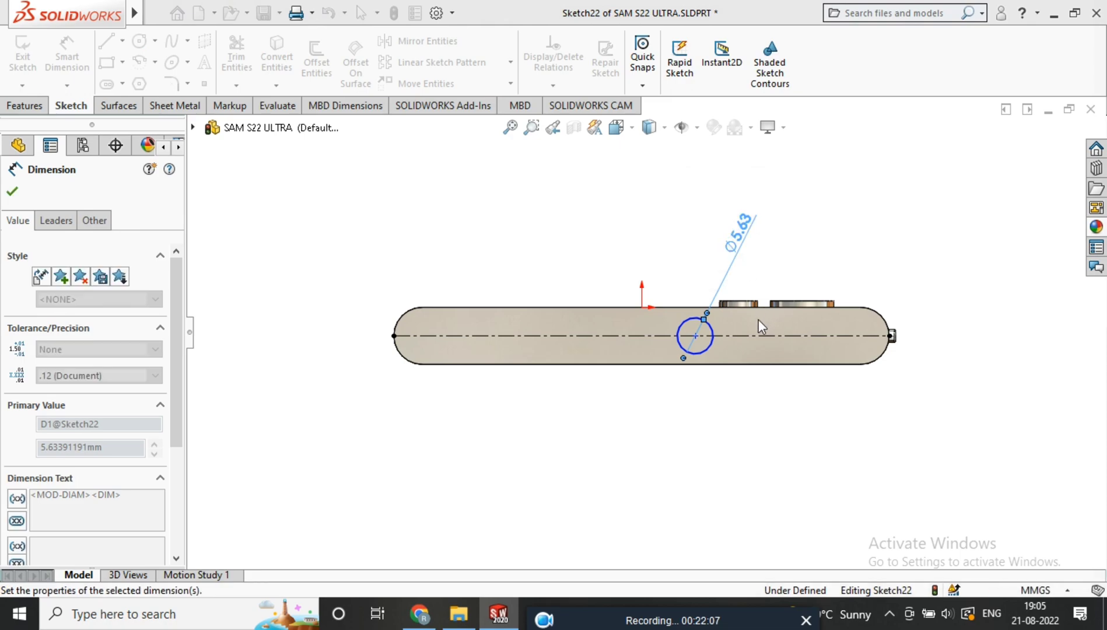
scroll(676, 333, down, 6)
scroll(741, 358, up, 3)
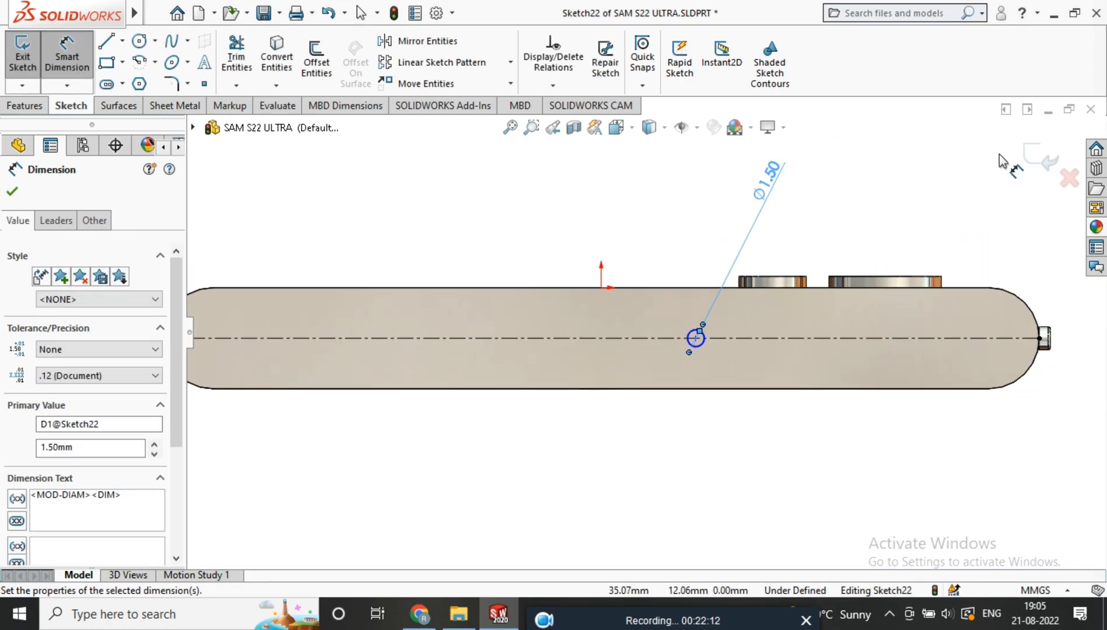
Cut the circle 5 mm blind into the top end face and colour the resulting hole black.
click(26, 106)
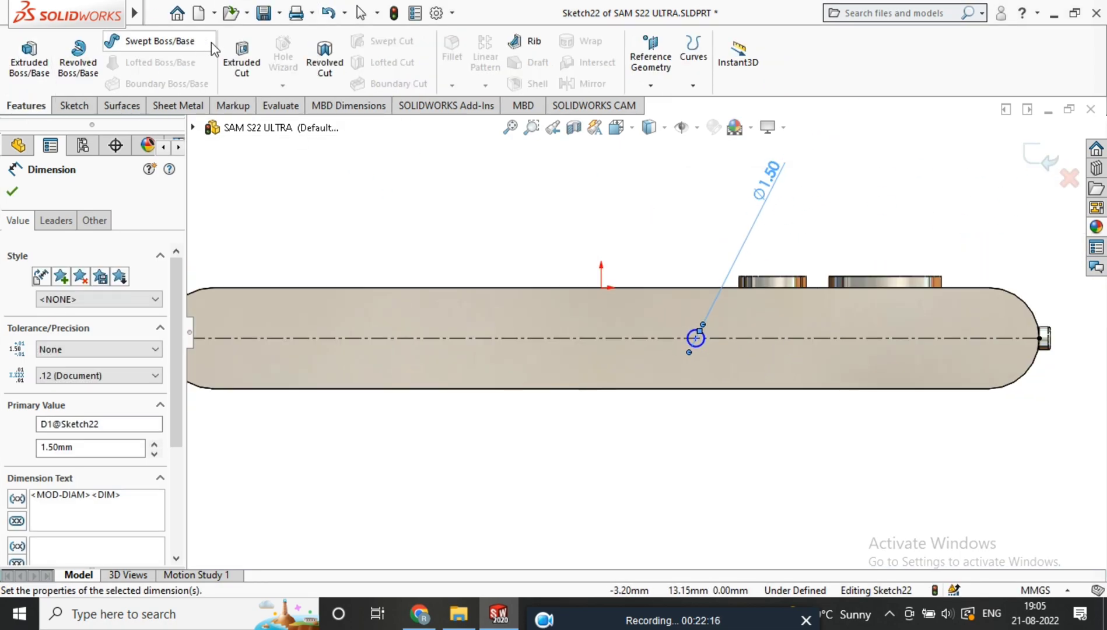
click(241, 56)
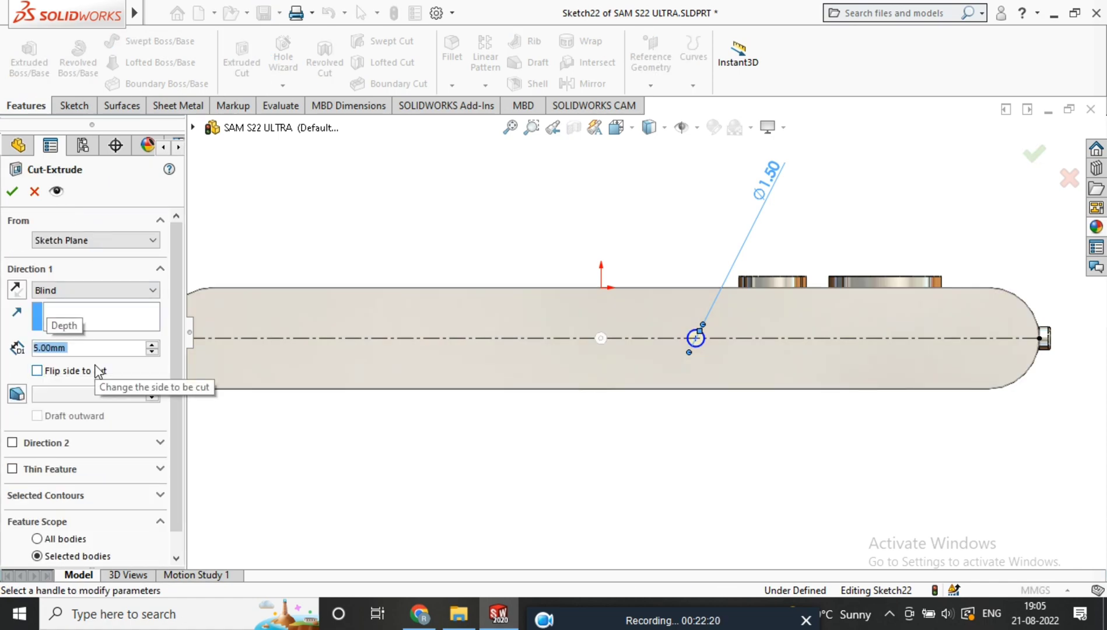
click(12, 192)
middle_drag(637, 359, 605, 373)
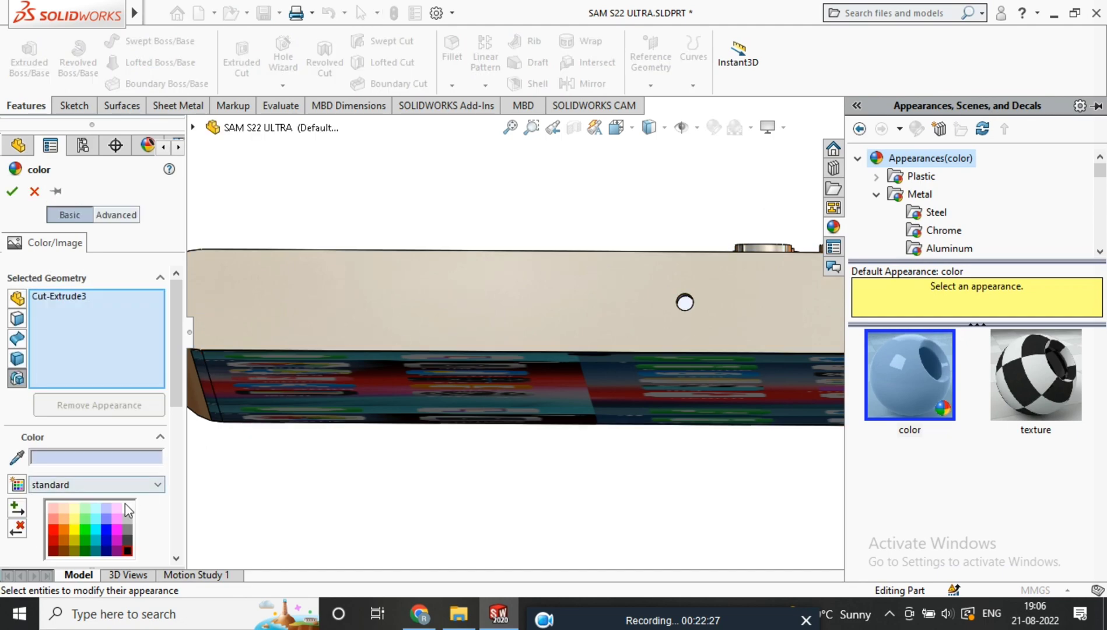
click(12, 191)
Select the phone's top end face for a constant-size fillet and set the radius to 0.3 mm.
scroll(641, 327, up, 4)
middle_drag(687, 307, 641, 206)
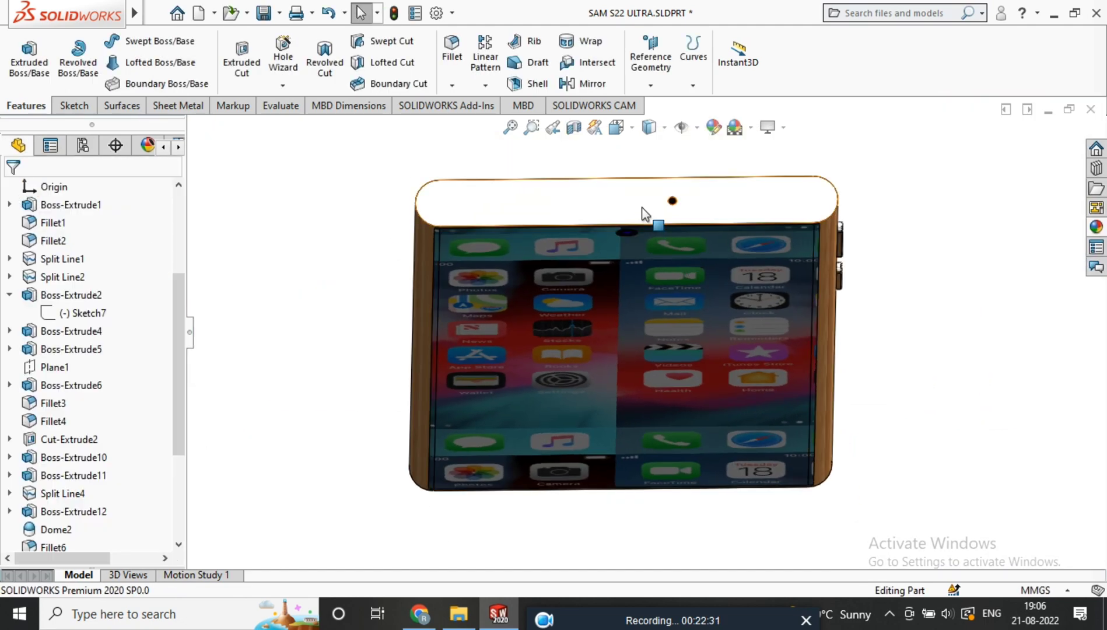
scroll(607, 178, down, 3)
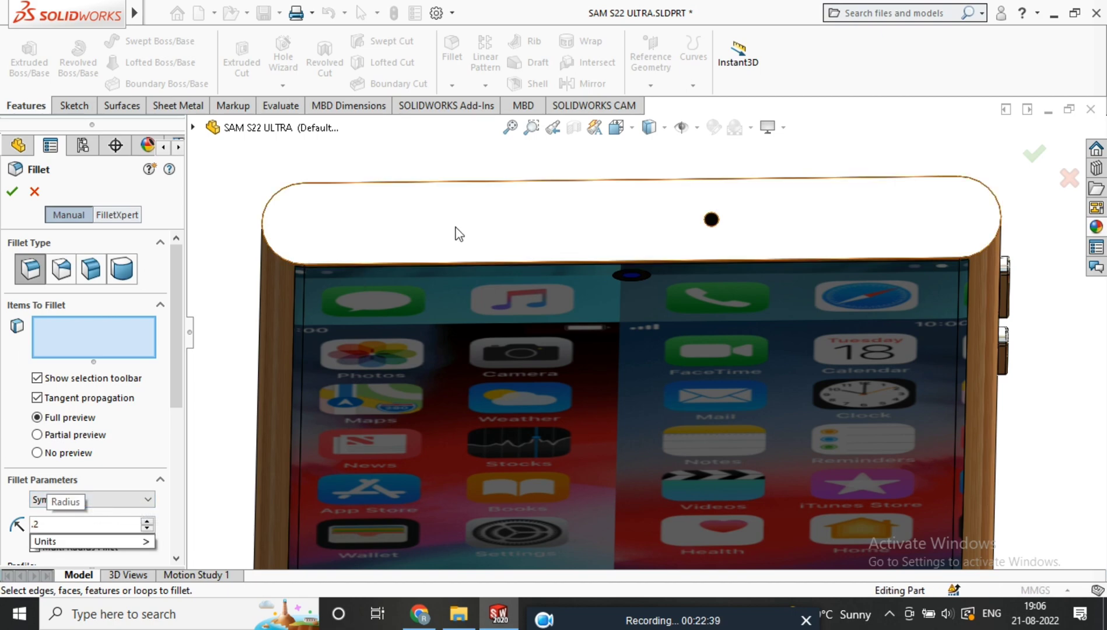
click(403, 237)
scroll(363, 222, down, 3)
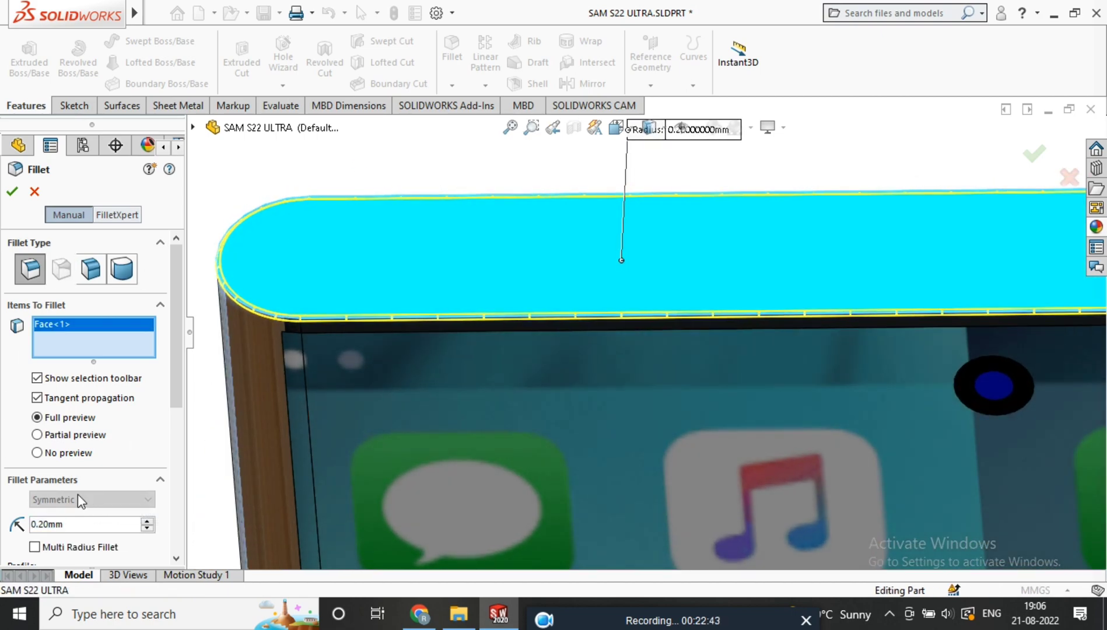
click(80, 524)
text(2.)
key(BackSpace)
key(BackSpace)
text(3)
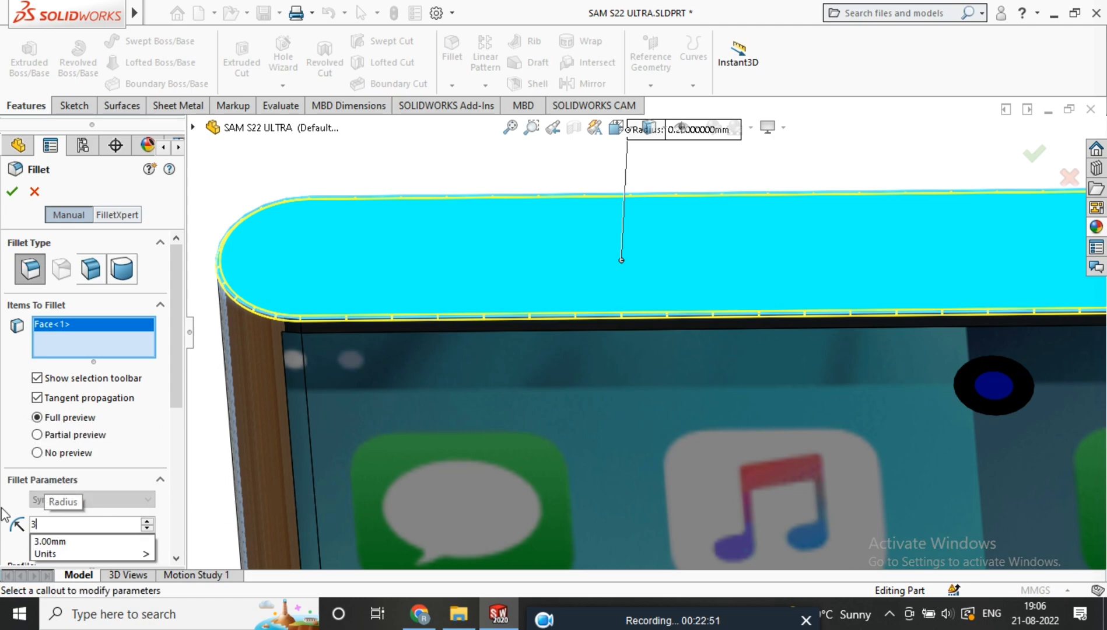
key(BackSpace)
text(0.3)
key(Return)
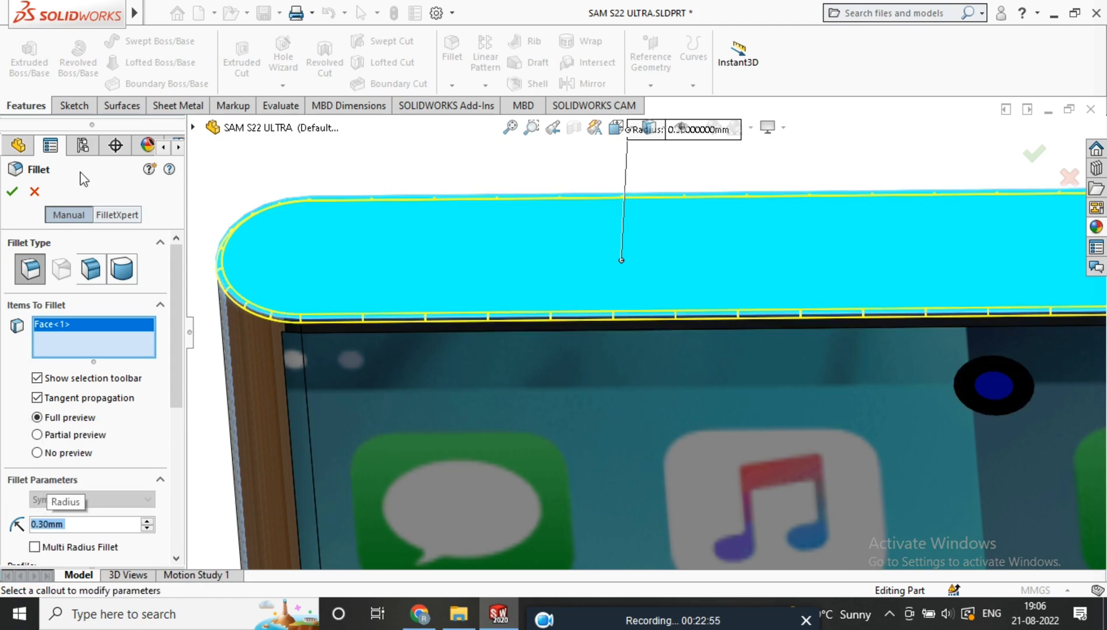
Add the outline edge of the phone's bottom end face to the 0.3 mm fillet and apply it.
scroll(554, 219, up, 8)
middle_drag(700, 430, 758, 183)
scroll(699, 407, down, 4)
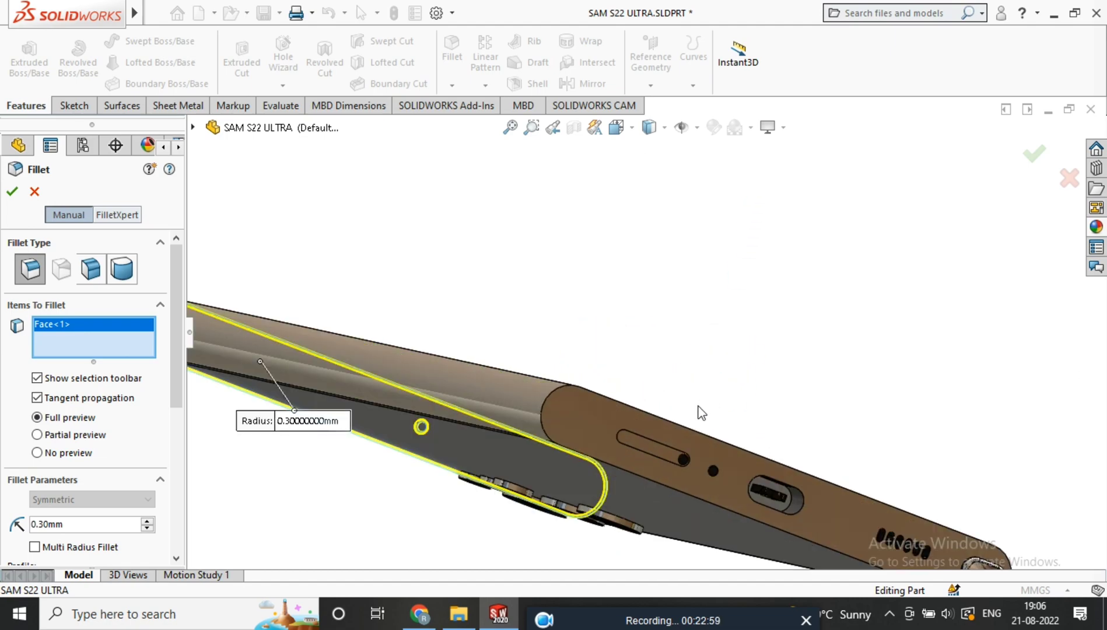
click(573, 399)
scroll(526, 453, up, 5)
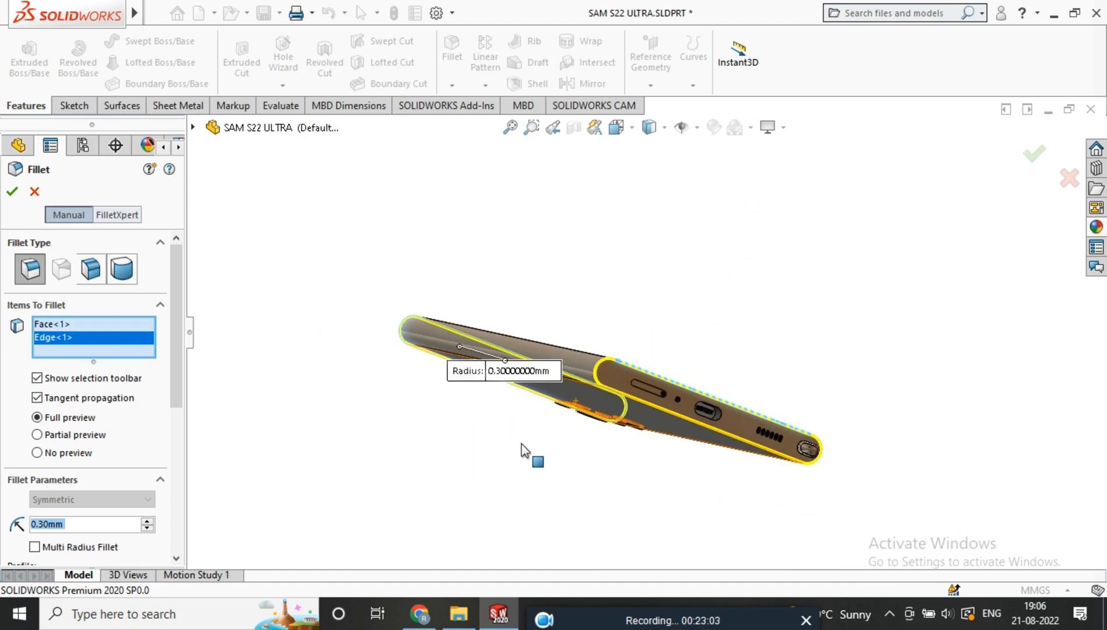
middle_drag(527, 453, 598, 403)
click(12, 191)
Examine the phone model from all sides, including the end faces, rear cameras, side buttons and screen.
scroll(549, 423, down, 4)
scroll(582, 426, up, 7)
middle_drag(691, 386, 606, 319)
scroll(641, 245, down, 5)
scroll(679, 222, up, 3)
scroll(734, 310, up, 6)
scroll(706, 394, up, 2)
scroll(705, 378, down, 4)
scroll(579, 417, down, 4)
middle_drag(579, 417, 613, 245)
scroll(586, 409, down, 6)
scroll(828, 490, down, 2)
scroll(877, 430, up, 4)
middle_drag(877, 430, 791, 271)
scroll(865, 407, up, 4)
scroll(864, 407, up, 3)
scroll(790, 272, down, 3)
scroll(696, 301, down, 3)
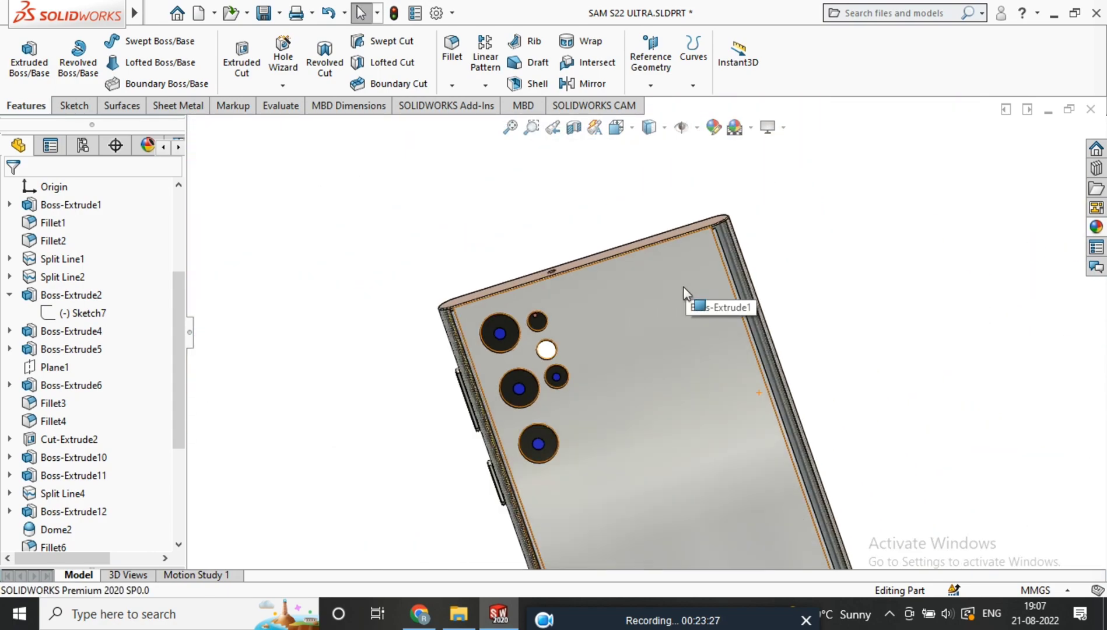
middle_drag(697, 301, 893, 287)
scroll(915, 327, up, 3)
middle_drag(915, 328, 662, 457)
scroll(699, 344, up, 1)
scroll(776, 321, down, 4)
scroll(805, 341, up, 4)
scroll(660, 462, down, 1)
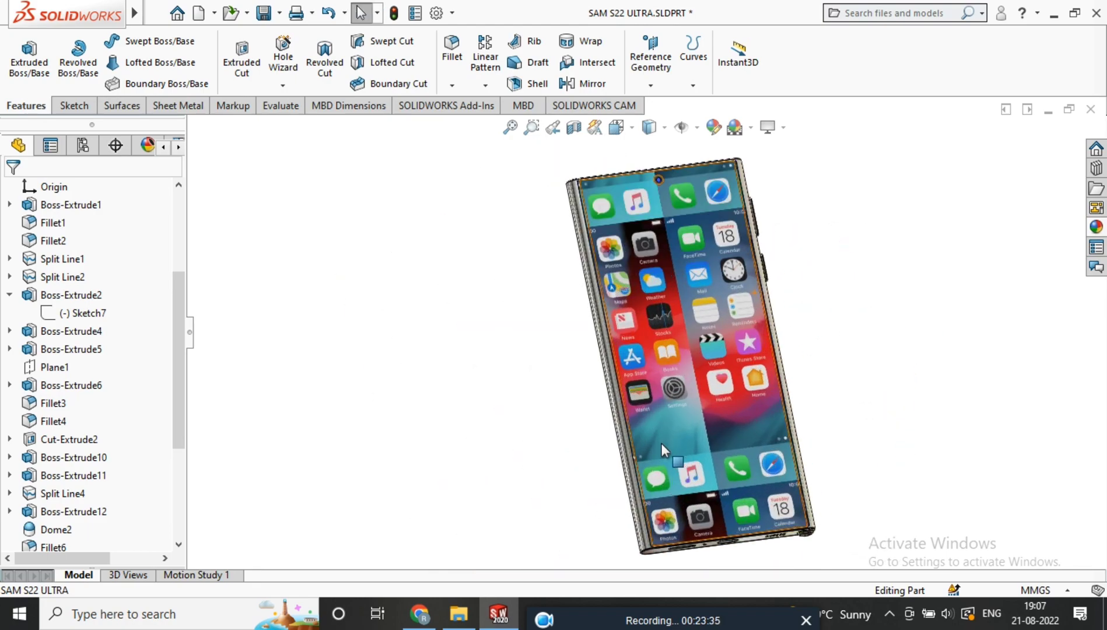
Create a rotate-model animation in Motion Study 1 with the Animation Wizard's default settings and play it.
click(230, 575)
scroll(722, 439, down, 3)
scroll(721, 440, up, 2)
middle_drag(721, 439, 698, 286)
scroll(700, 292, down, 1)
click(392, 559)
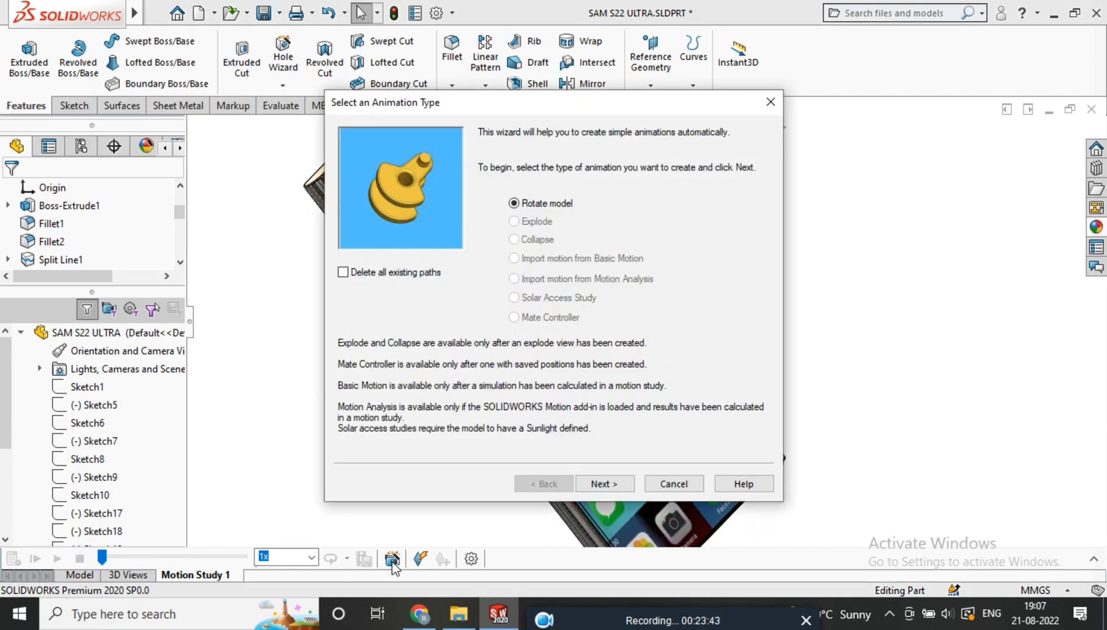
click(607, 484)
click(600, 484)
click(57, 559)
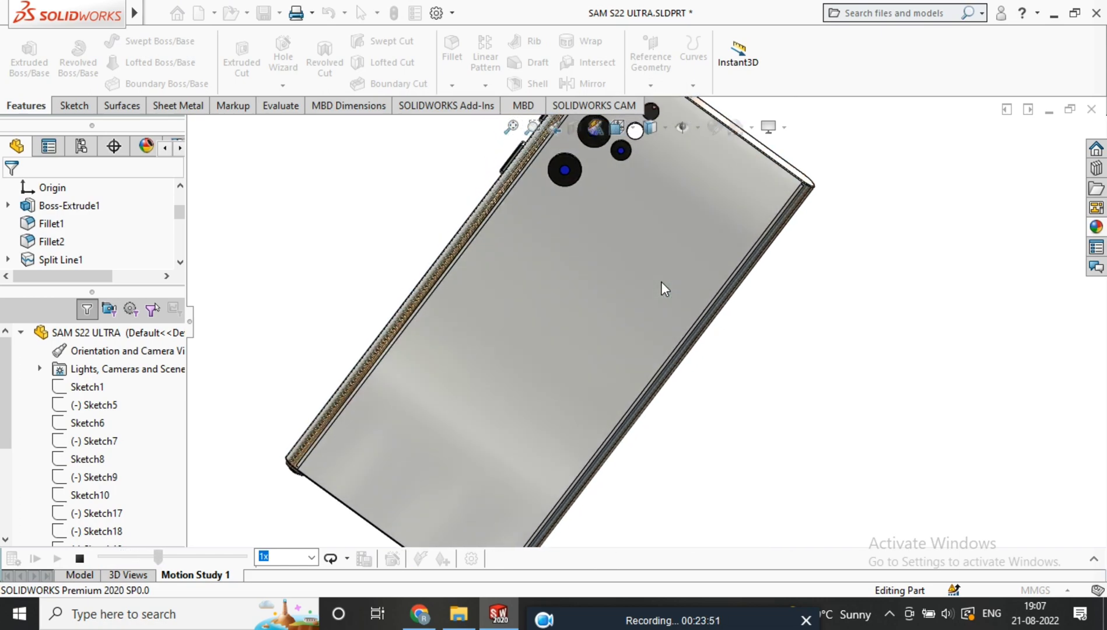
Switch the model's display style to a line drawing with hidden lines visible.
click(673, 129)
click(658, 231)
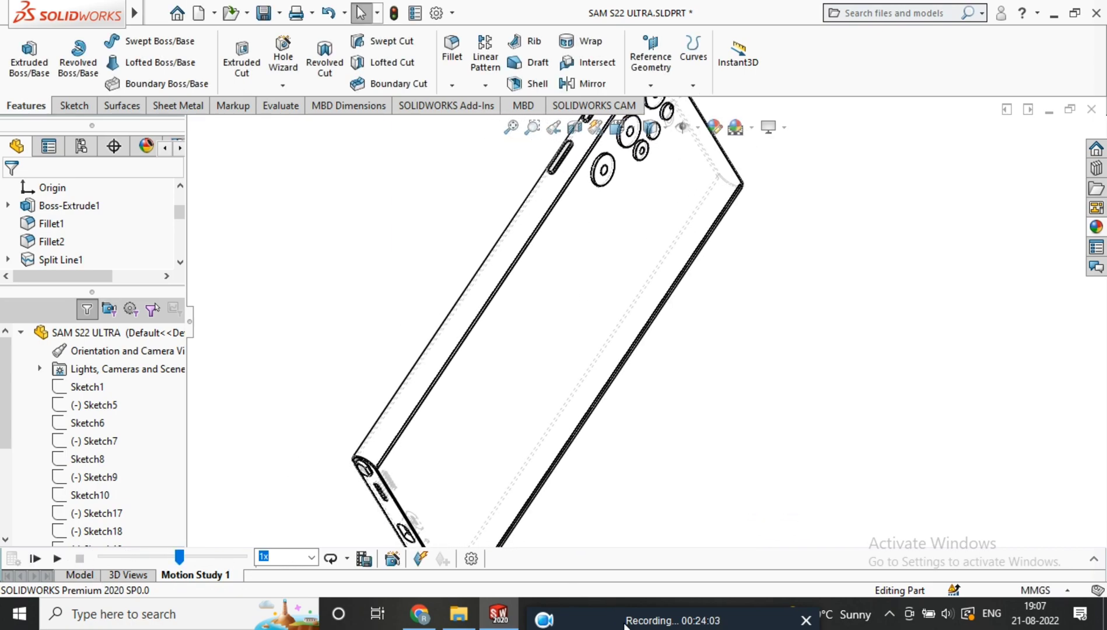
Set the motion study's playback speed to 0.5x while the rotation animation plays.
mouse_move(541, 624)
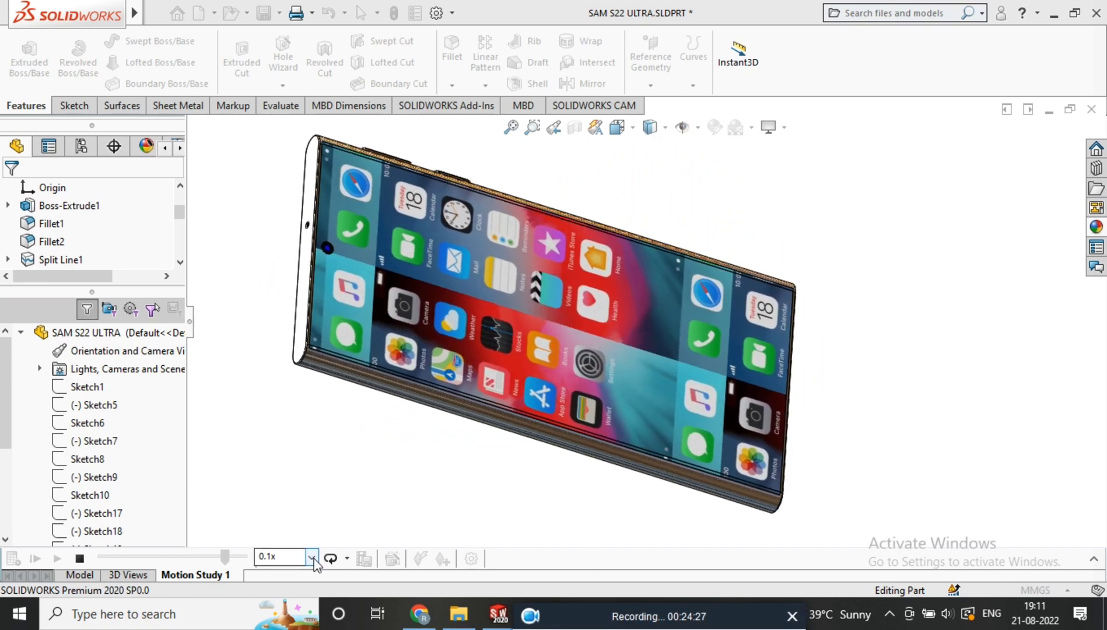
click(285, 557)
click(285, 470)
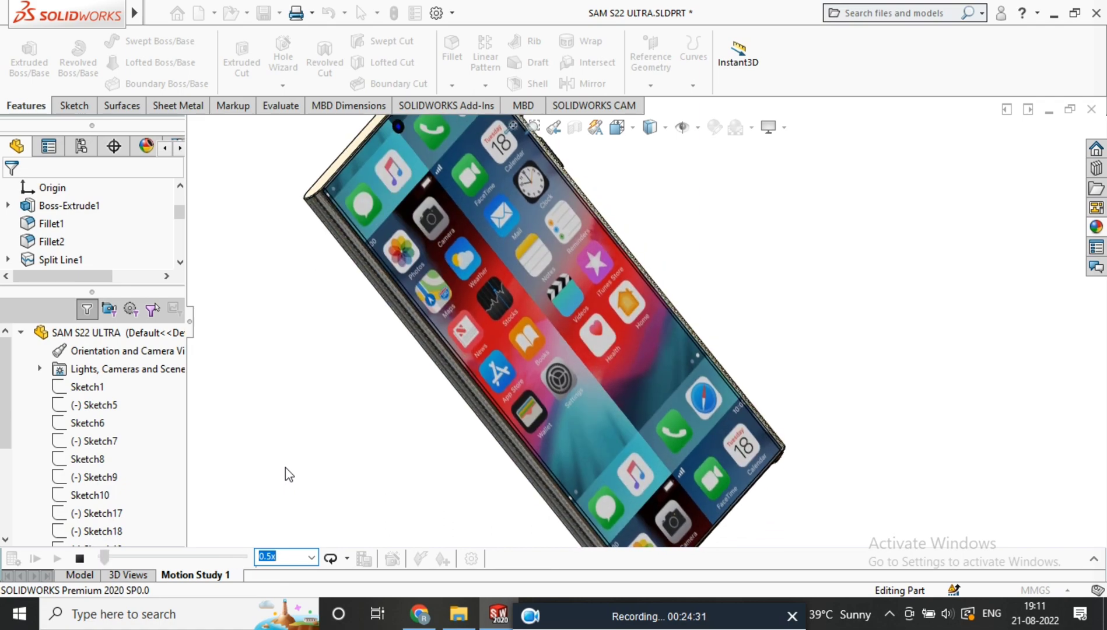